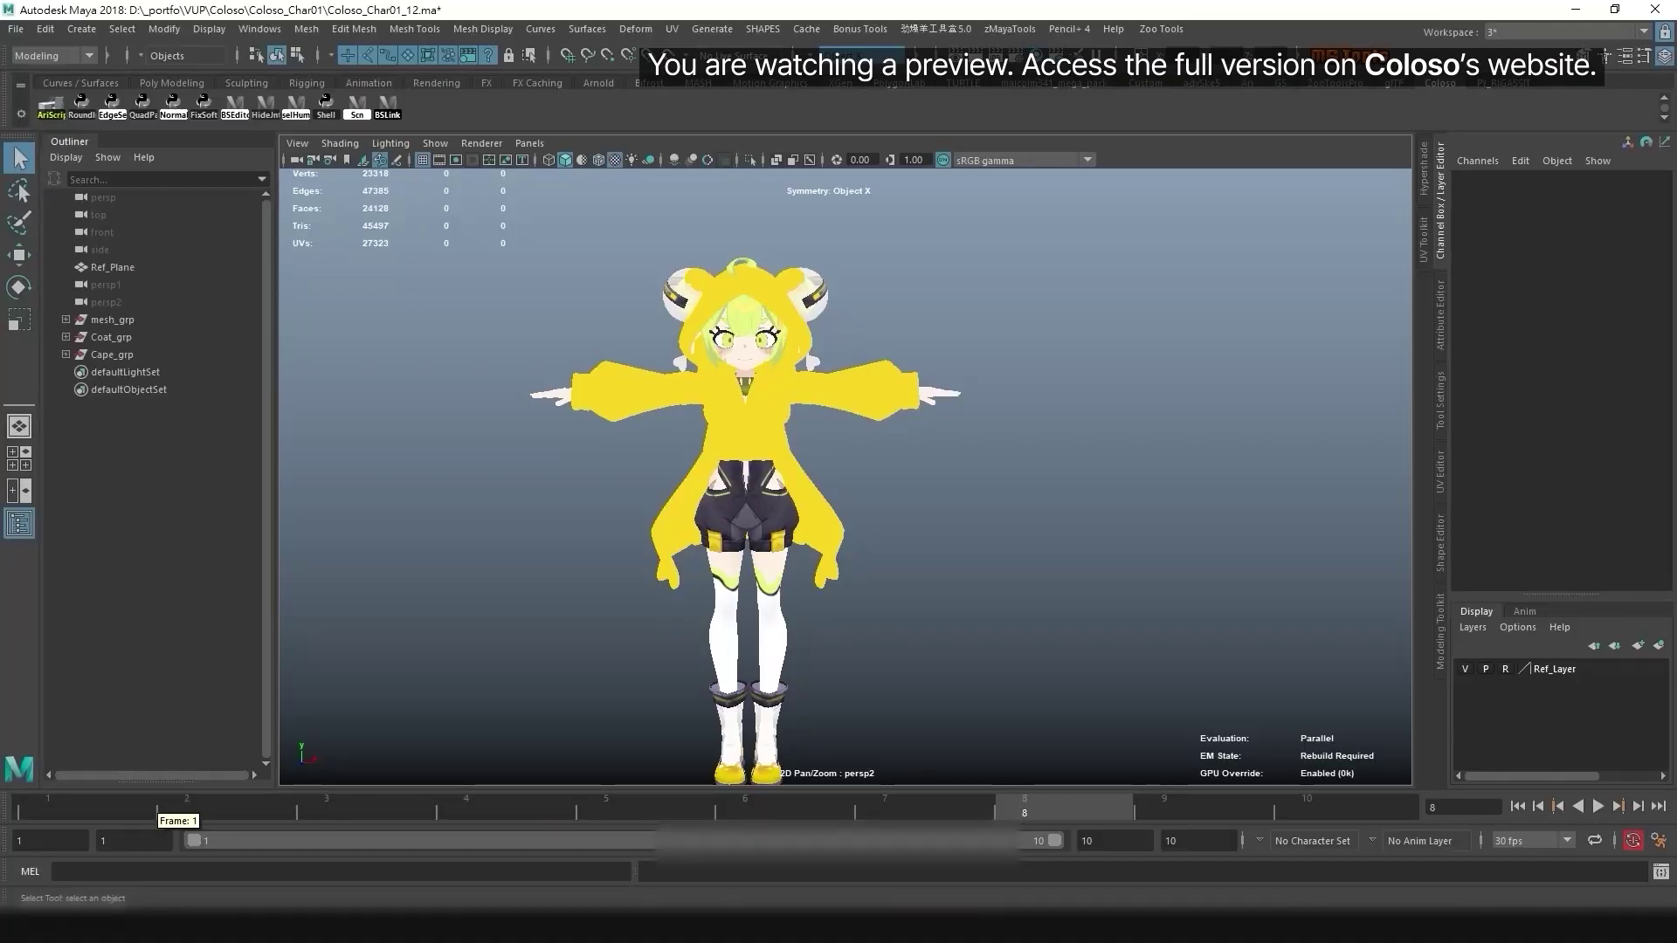
- Go to frame 1 and display the character shaded with its texture maps
{"action": "left_click", "coordinate": [116, 800]}
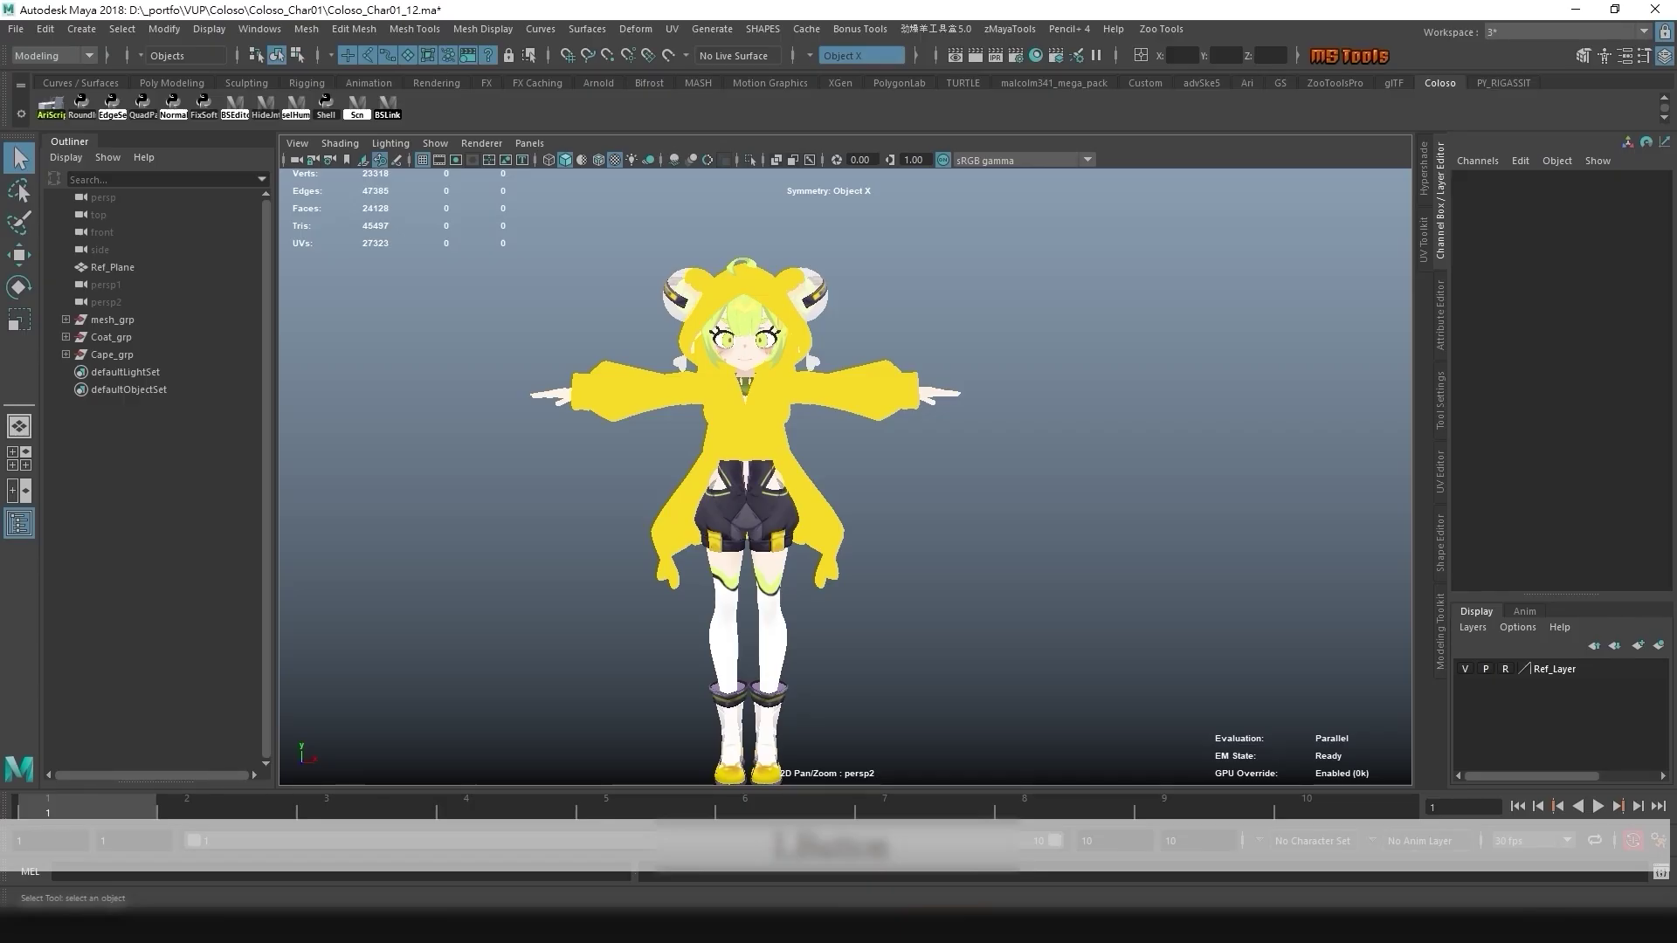
{"action": "right_click_drag", "start_coordinate": [812, 489], "coordinate": [864, 489], "text": "alt"}
{"action": "left_click_drag", "start_coordinate": [865, 489], "coordinate": [768, 524], "text": "alt"}
{"action": "middle_click_drag", "start_coordinate": [768, 524], "coordinate": [804, 532], "text": "alt"}
{"action": "right_click_drag", "start_coordinate": [804, 533], "coordinate": [856, 532], "text": "alt"}
{"action": "left_click_drag", "start_coordinate": [856, 533], "coordinate": [887, 512], "text": "alt"}
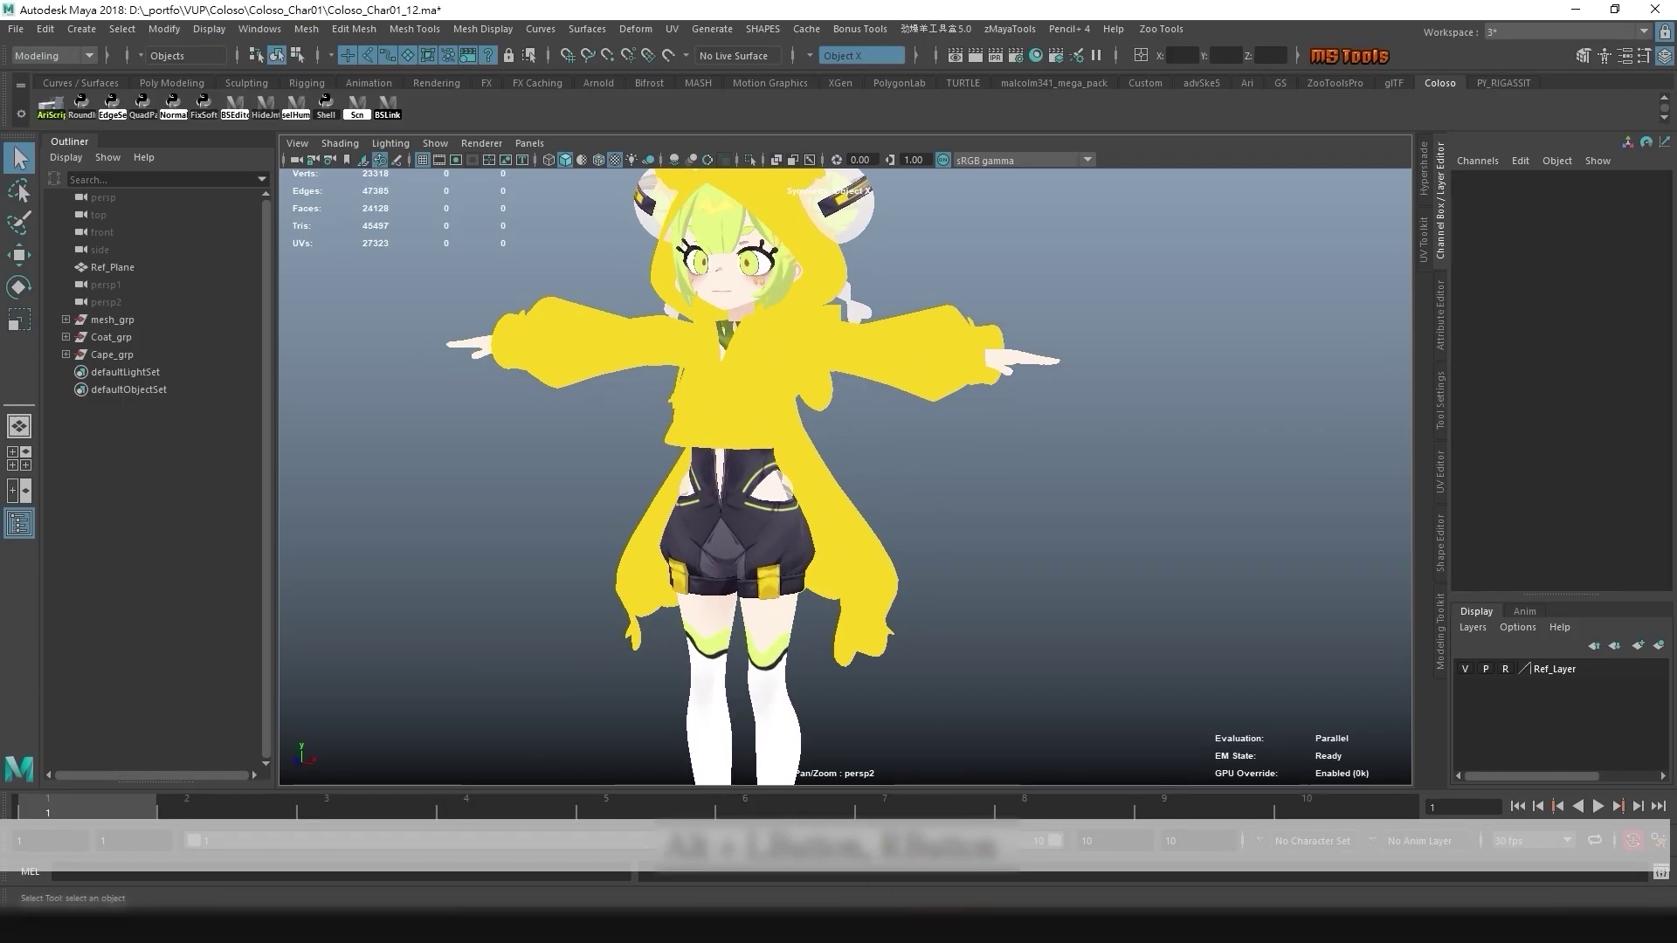
{"action": "key", "text": "w"}
{"action": "key", "text": "5"}
{"action": "left_click_drag", "start_coordinate": [888, 512], "coordinate": [893, 517], "text": "alt"}
{"action": "key", "text": "5"}
{"action": "key", "text": "6"}
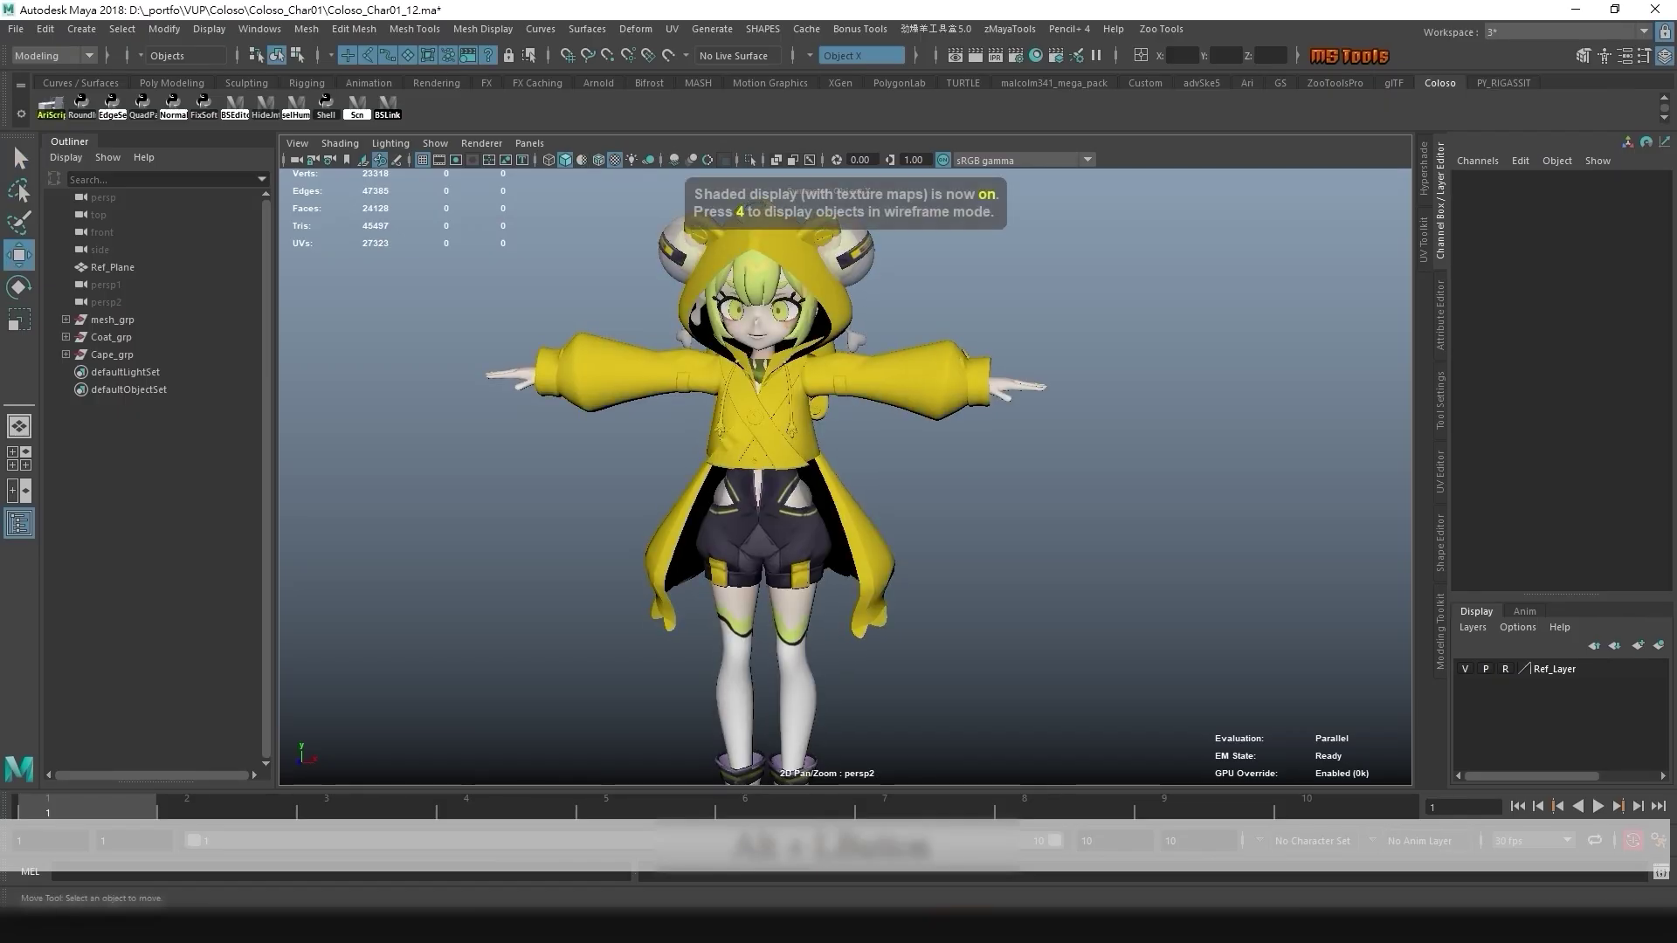
- Examine the textured character's coat, shorts and legs up close from several angles
{"action": "right_click_drag", "start_coordinate": [892, 517], "coordinate": [961, 519], "text": "alt"}
{"action": "mouse_move", "coordinate": [961, 519]}
{"action": "left_mouse_down", "text": "alt"}
{"action": "mouse_move", "coordinate": [900, 512]}
{"action": "mouse_move", "coordinate": [943, 515]}
{"action": "left_mouse_up", "text": "alt"}
{"action": "key", "text": "q"}
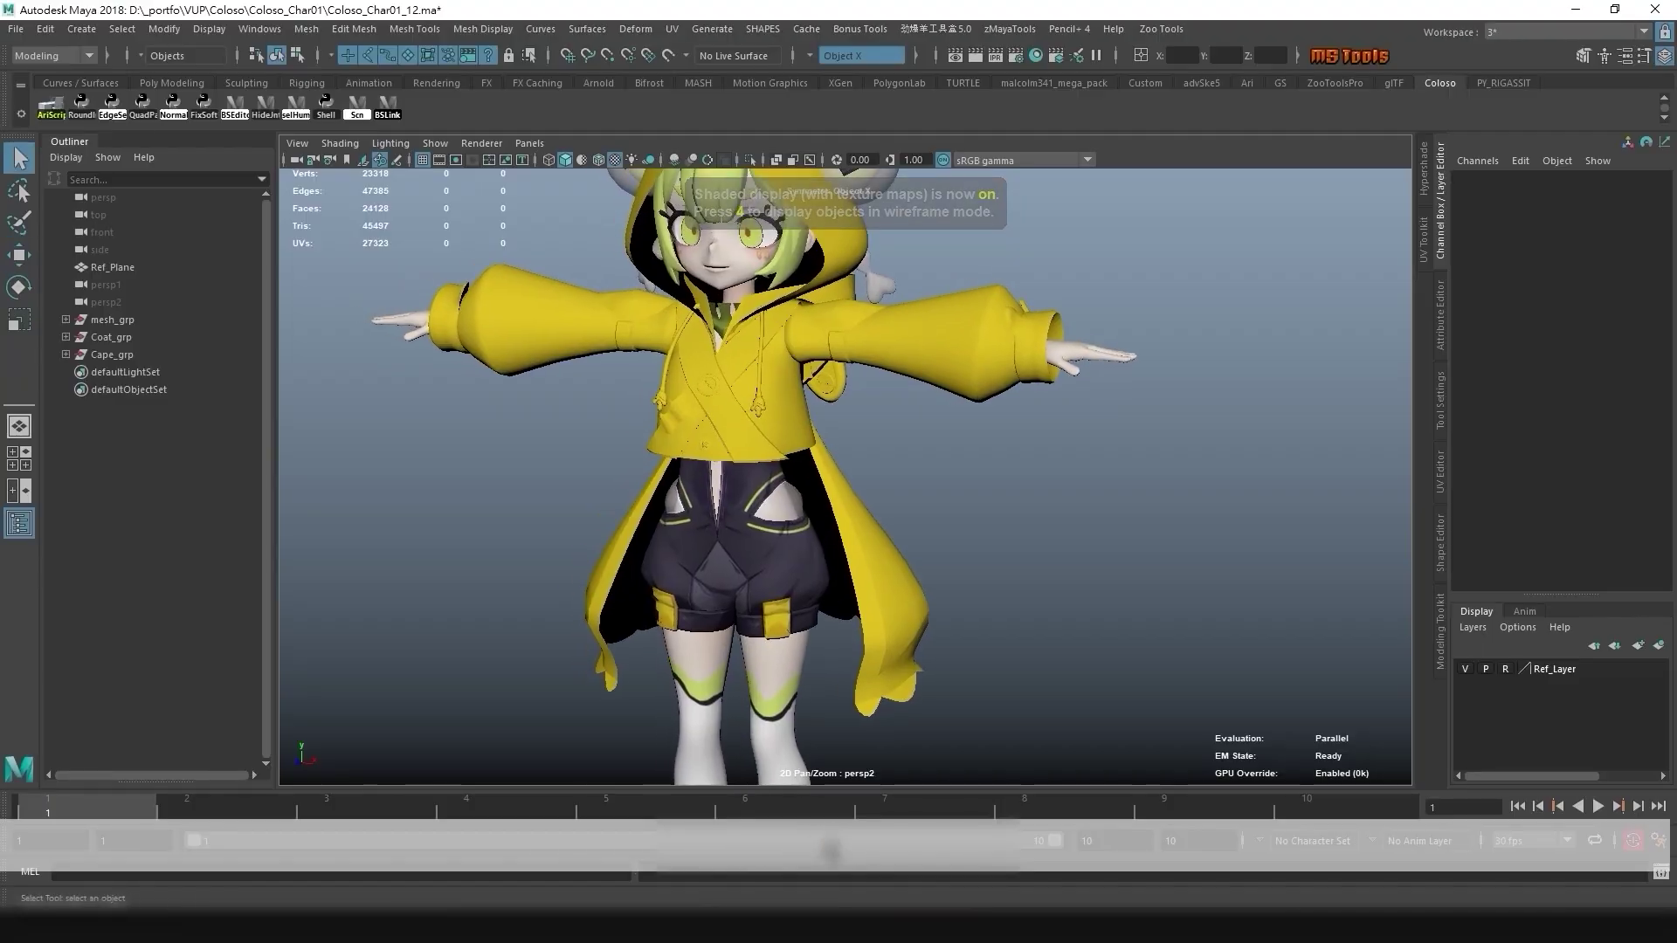
{"action": "left_click", "coordinate": [760, 559]}
{"action": "right_click_drag", "start_coordinate": [917, 524], "coordinate": [1004, 526], "text": "alt"}
{"action": "left_click_drag", "start_coordinate": [1005, 526], "coordinate": [1013, 522], "text": "alt"}
{"action": "left_click", "coordinate": [1013, 522]}
{"action": "right_click_drag", "start_coordinate": [926, 524], "coordinate": [969, 524], "text": "alt"}
{"action": "middle_click_drag", "start_coordinate": [873, 559], "coordinate": [935, 480], "text": "alt"}
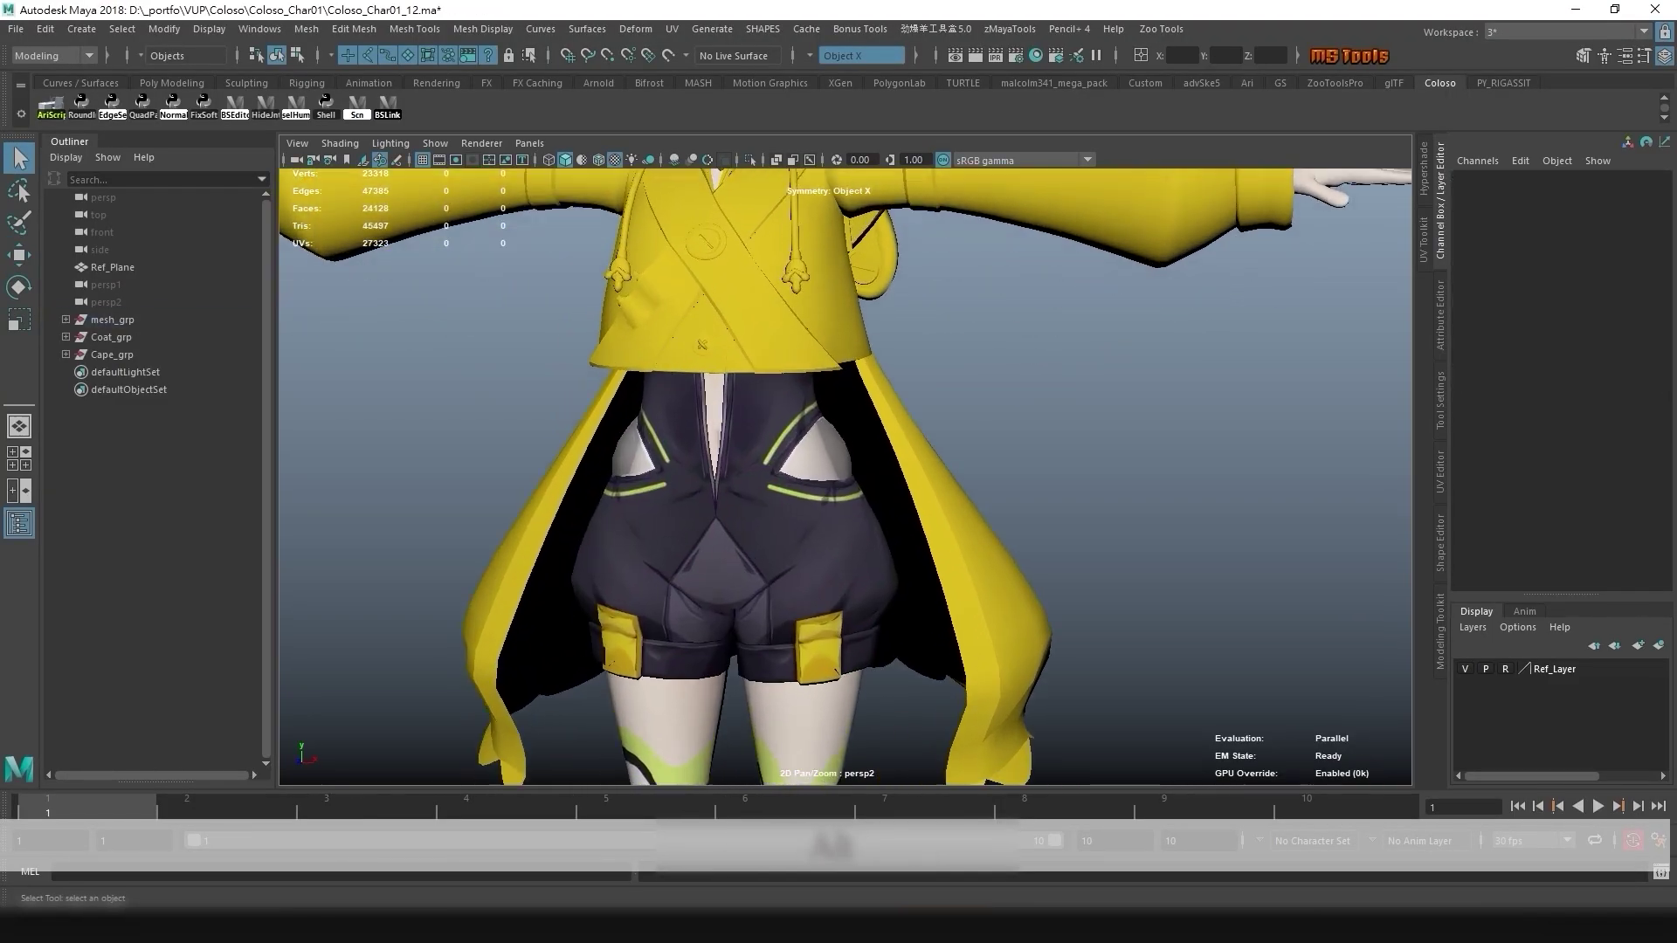
{"action": "left_click", "coordinate": [786, 541]}
{"action": "left_click_drag", "start_coordinate": [873, 524], "coordinate": [913, 521], "text": "alt"}
{"action": "left_click", "coordinate": [1083, 507]}
{"action": "left_click_drag", "start_coordinate": [1048, 515], "coordinate": [916, 521], "text": "alt"}
{"action": "right_click_drag", "start_coordinate": [917, 521], "coordinate": [803, 520], "text": "alt"}
{"action": "mouse_move", "coordinate": [804, 520]}
{"action": "left_mouse_down", "text": "alt"}
{"action": "mouse_move", "coordinate": [847, 542]}
{"action": "mouse_move", "coordinate": [965, 494]}
{"action": "mouse_move", "coordinate": [969, 459]}
{"action": "mouse_move", "coordinate": [699, 437]}
{"action": "mouse_move", "coordinate": [681, 439]}
{"action": "mouse_move", "coordinate": [882, 441]}
{"action": "mouse_move", "coordinate": [869, 472]}
{"action": "mouse_move", "coordinate": [664, 463]}
{"action": "mouse_move", "coordinate": [523, 481]}
{"action": "mouse_move", "coordinate": [537, 502]}
{"action": "mouse_move", "coordinate": [882, 502]}
{"action": "mouse_move", "coordinate": [969, 437]}
{"action": "mouse_move", "coordinate": [971, 454]}
{"action": "left_mouse_up", "text": "alt"}
- Display the character in plain shading without textures and with the wireframe overlaid
{"action": "key", "text": "5"}
{"action": "scroll", "coordinate": [830, 463], "scroll_direction": "down", "scroll_amount": 3}
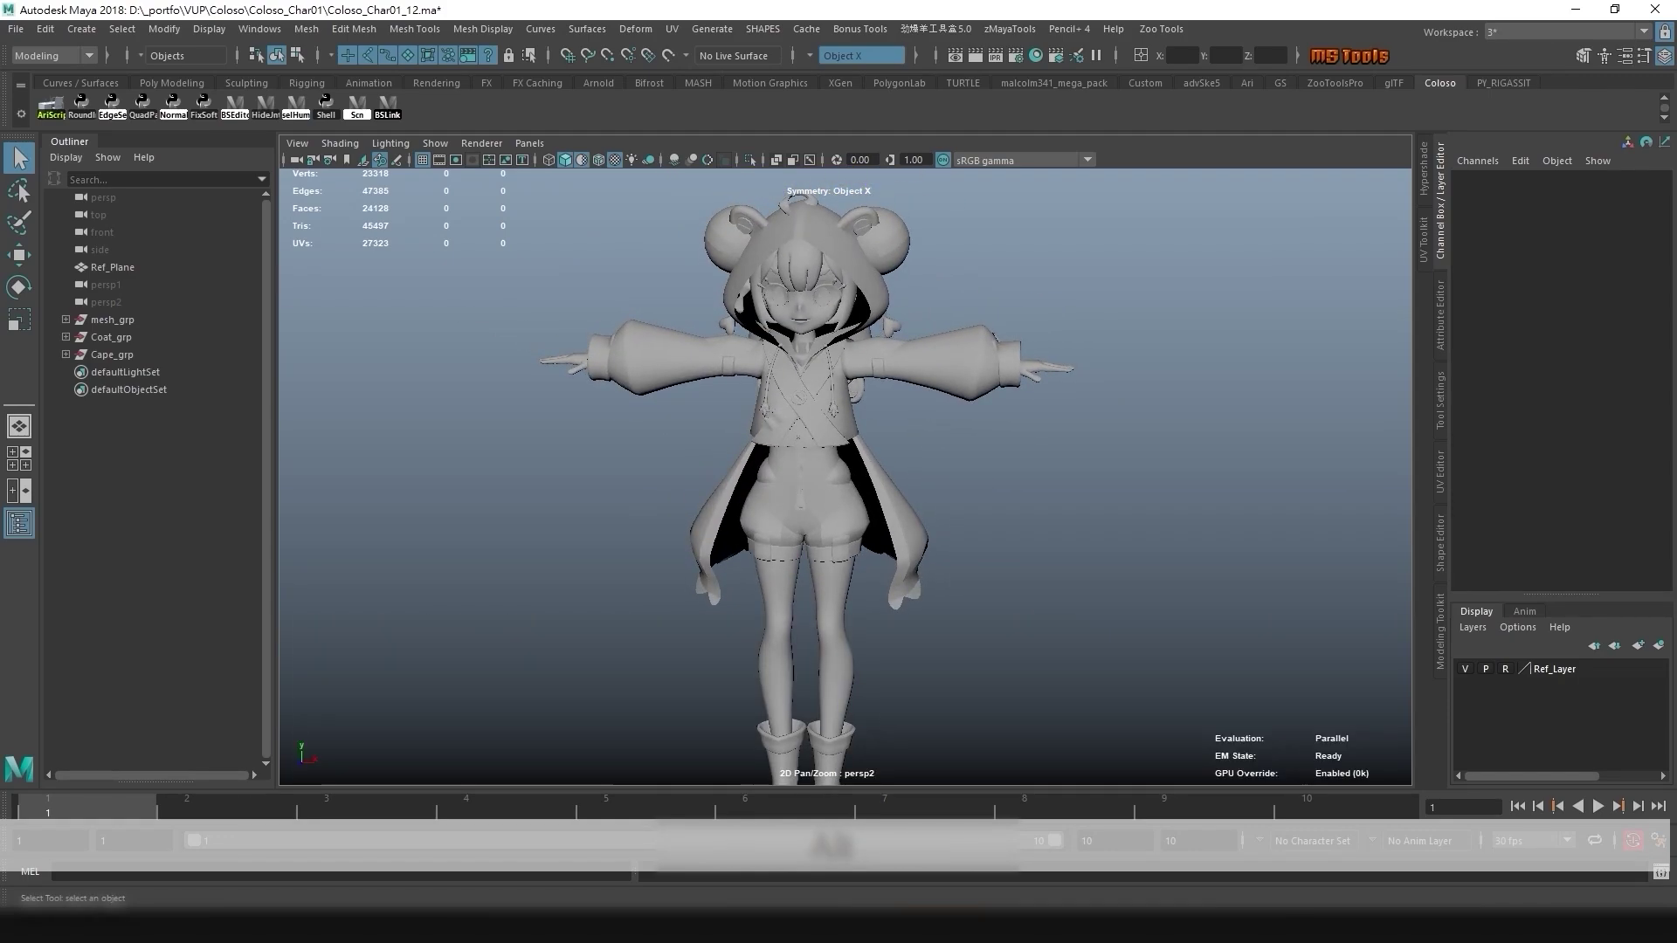
{"action": "key", "text": "alt+5"}
{"action": "left_click_drag", "start_coordinate": [838, 454], "coordinate": [807, 481], "text": "alt"}
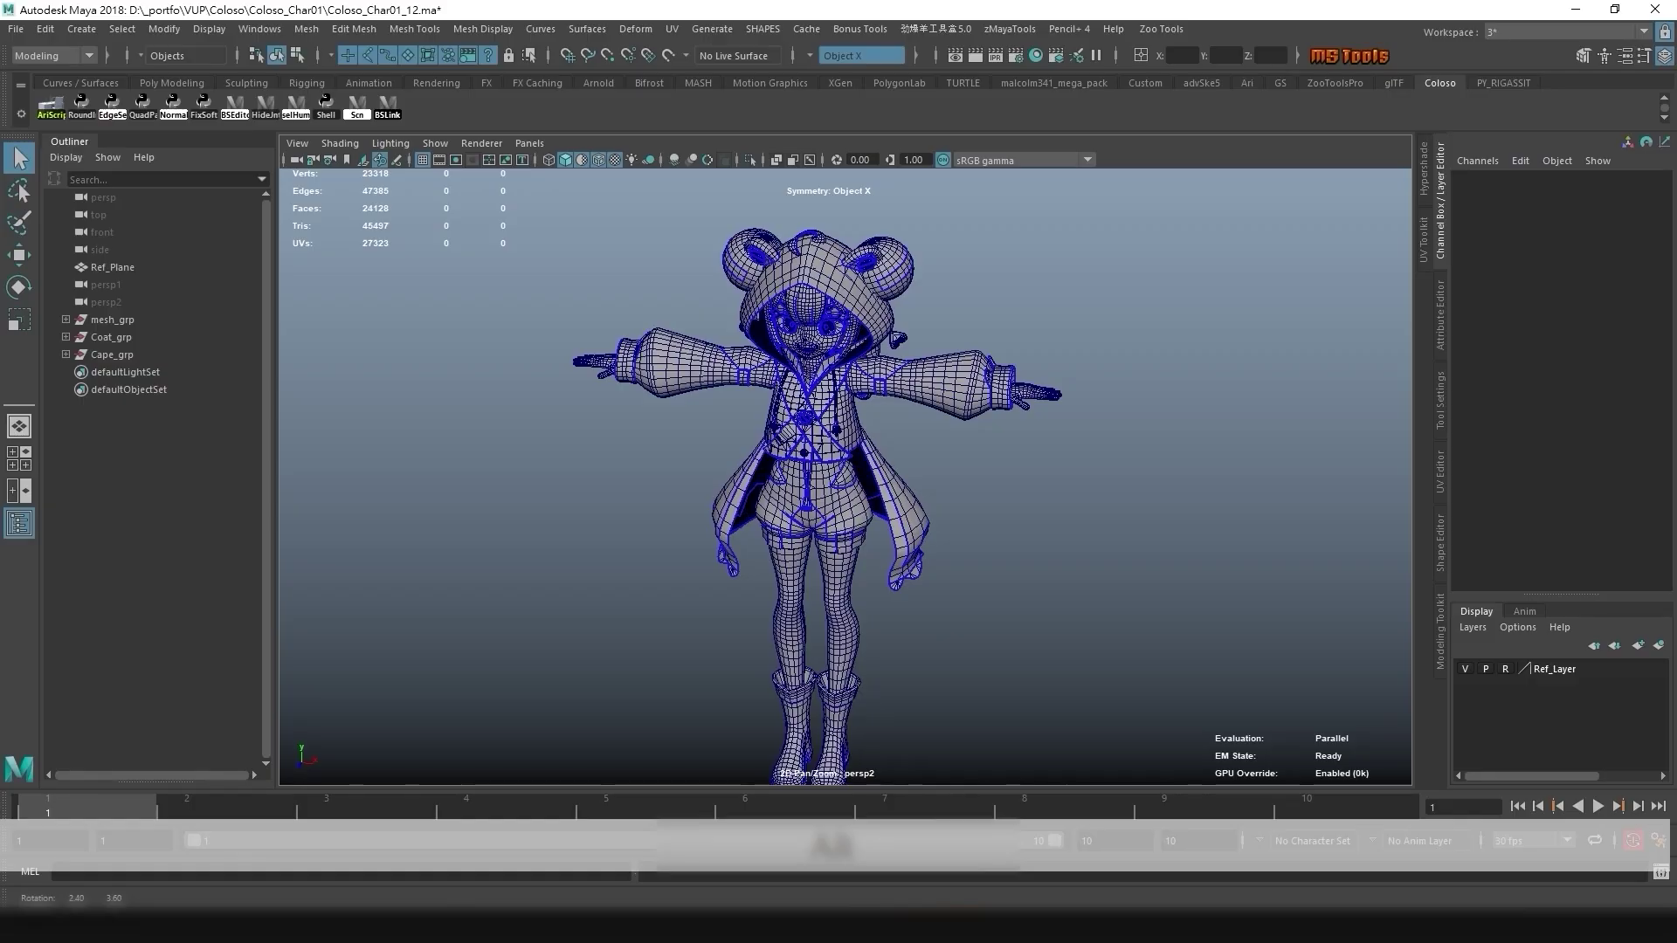
- Select the Ref_Plane object and examine its placement relative to the character
{"action": "middle_click_drag", "start_coordinate": [830, 489], "coordinate": [809, 431], "text": "alt"}
{"action": "scroll", "coordinate": [809, 432], "scroll_direction": "down", "scroll_amount": 5}
{"action": "scroll", "coordinate": [838, 471], "scroll_direction": "down", "scroll_amount": 6}
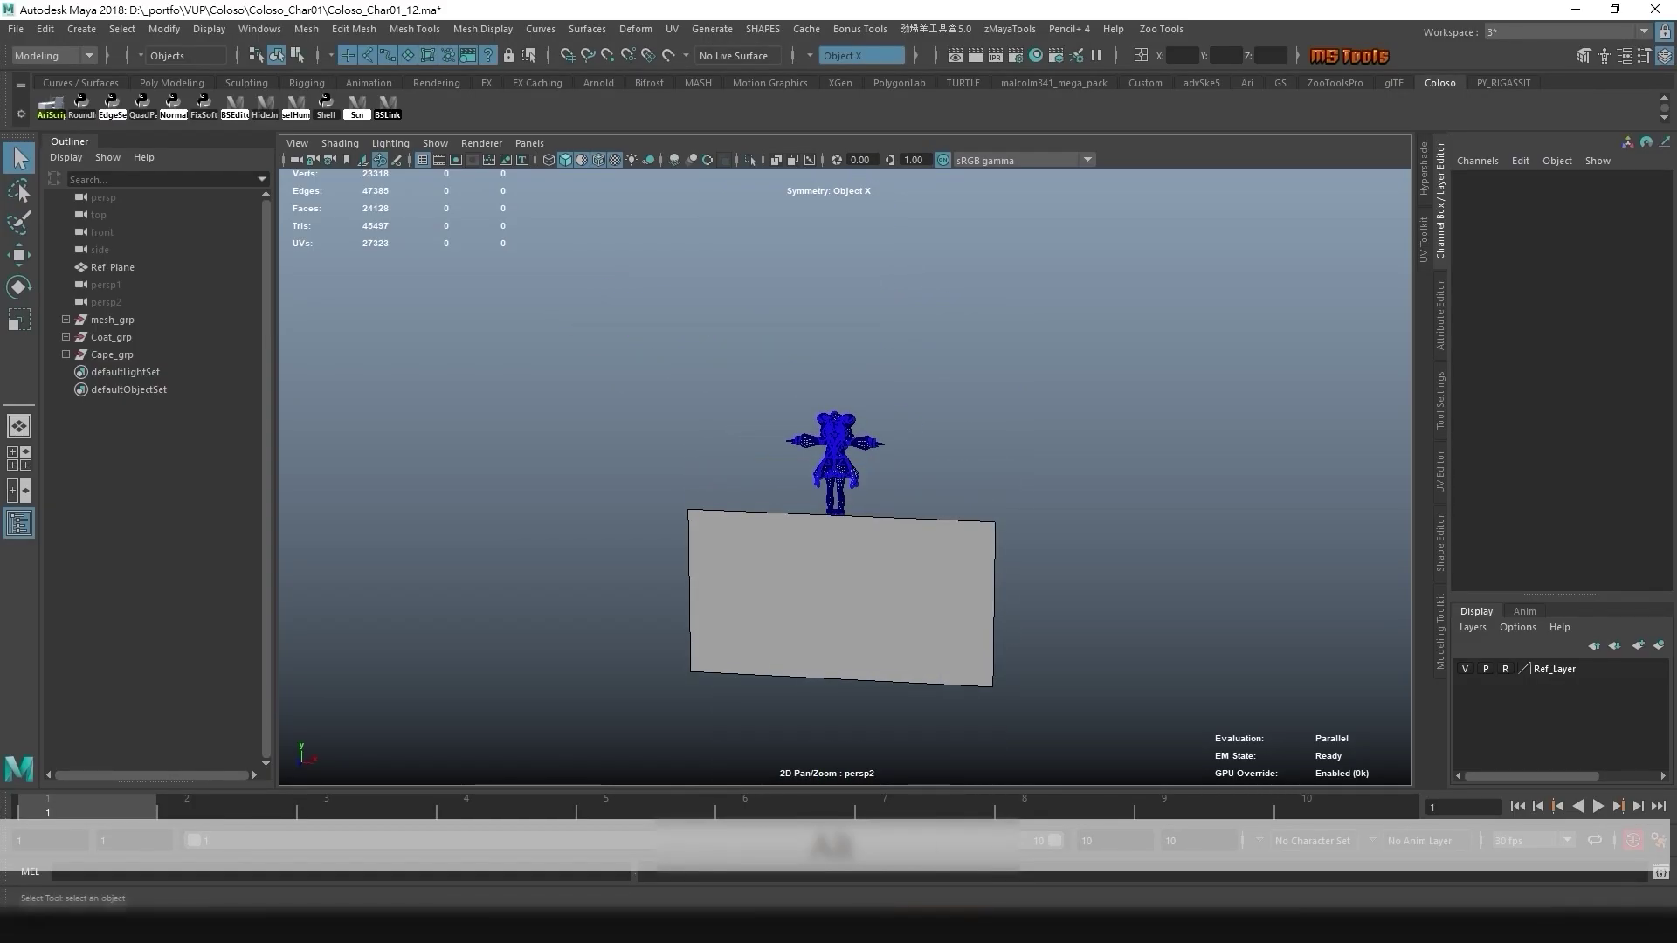
{"action": "key", "text": "w"}
{"action": "left_click", "coordinate": [112, 268]}
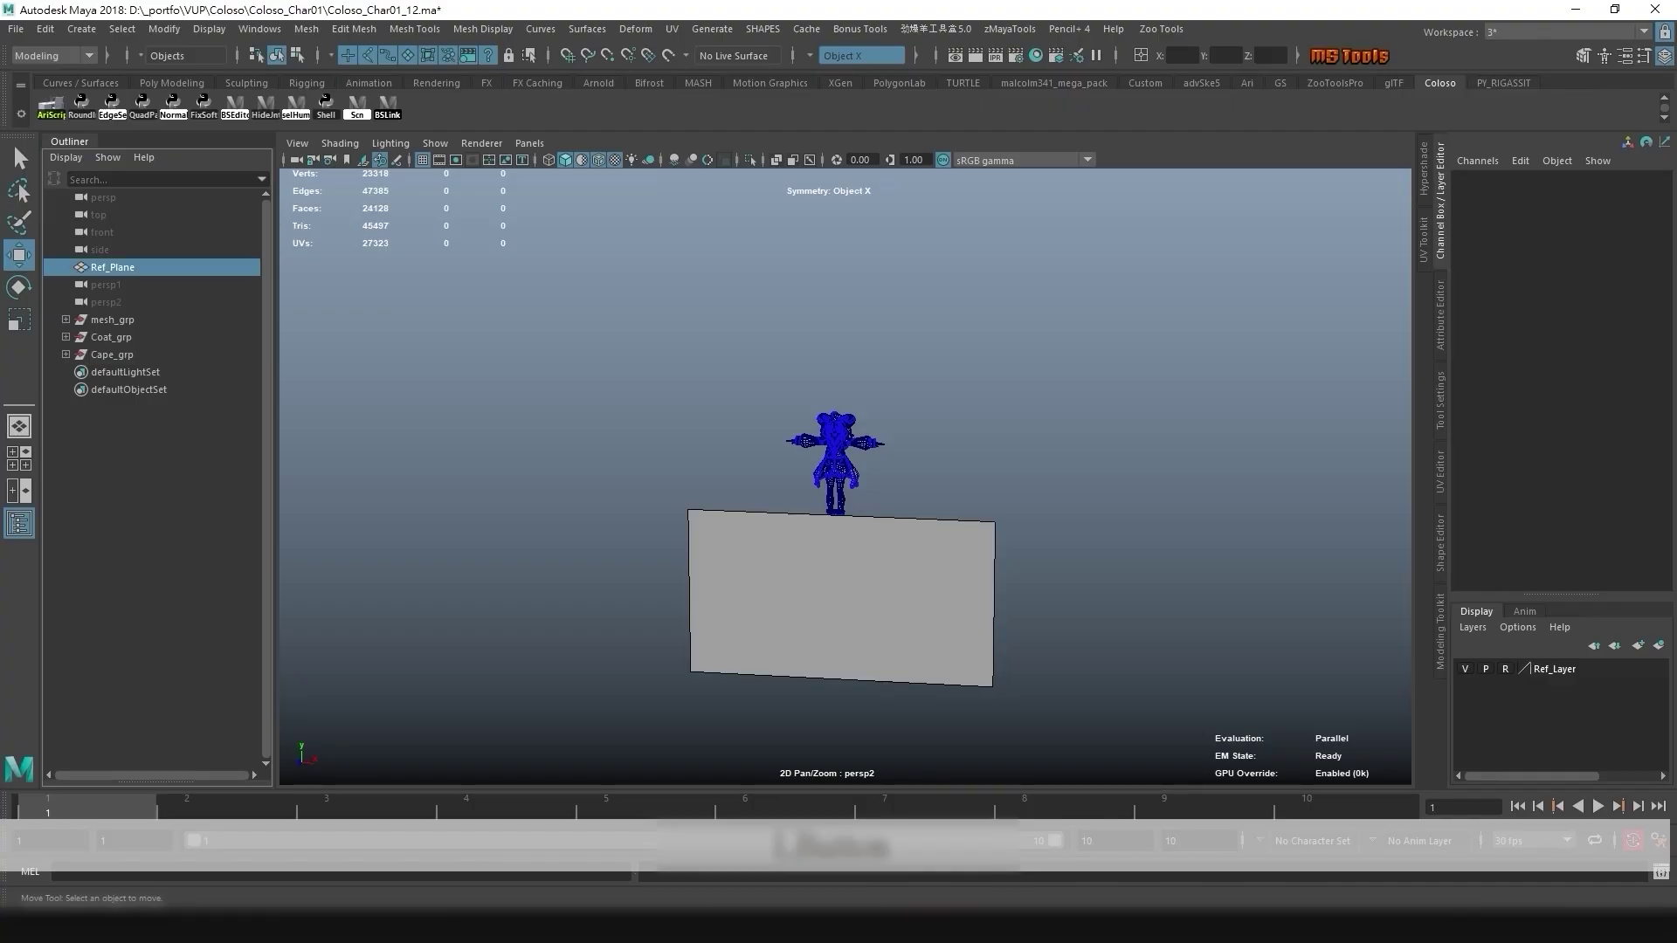
{"action": "scroll", "coordinate": [838, 489], "scroll_direction": "down", "scroll_amount": 2}
{"action": "left_click_drag", "start_coordinate": [839, 489], "coordinate": [799, 559], "text": "alt"}
{"action": "middle_click_drag", "start_coordinate": [800, 559], "coordinate": [808, 389], "text": "alt"}
{"action": "left_click_drag", "start_coordinate": [741, 630], "coordinate": [648, 882]}
{"action": "right_click_drag", "start_coordinate": [751, 559], "coordinate": [838, 559], "text": "alt"}
{"action": "middle_click_drag", "start_coordinate": [838, 389], "coordinate": [827, 622], "text": "alt"}
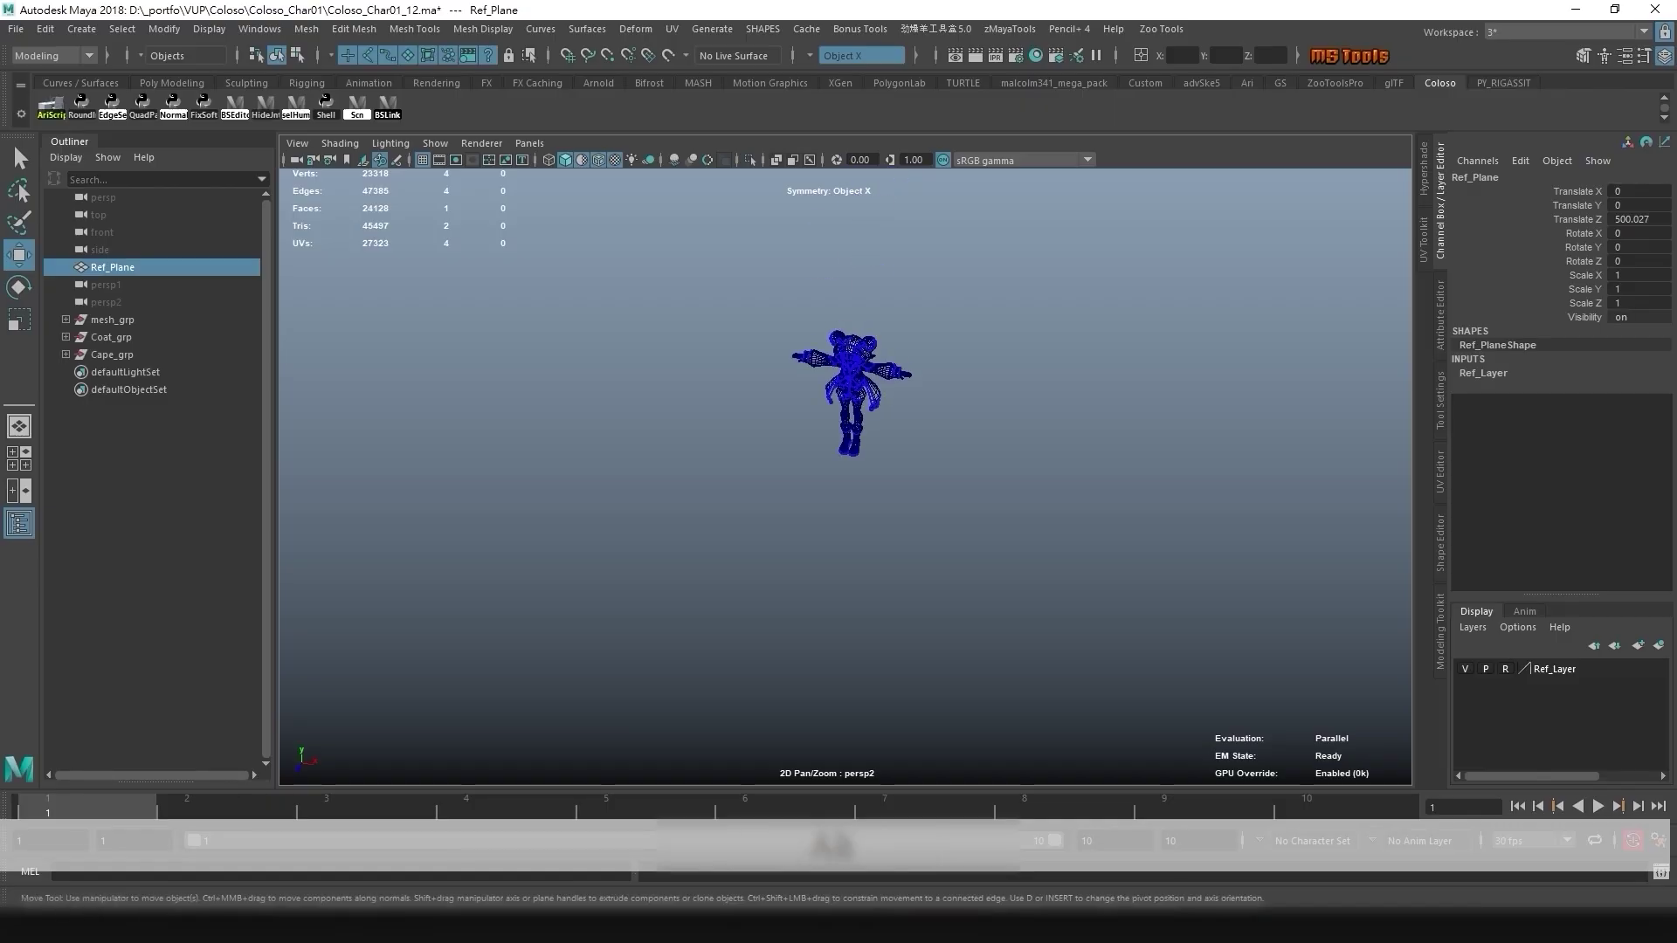
- Select all of the character's meshes, frame them in the view and clear the selection
{"action": "left_click_drag", "start_coordinate": [768, 301], "coordinate": [947, 480]}
{"action": "key", "text": "f"}
{"action": "right_click_drag", "start_coordinate": [839, 524], "coordinate": [925, 524], "text": "alt"}
{"action": "left_click_drag", "start_coordinate": [926, 524], "coordinate": [956, 472], "text": "alt"}
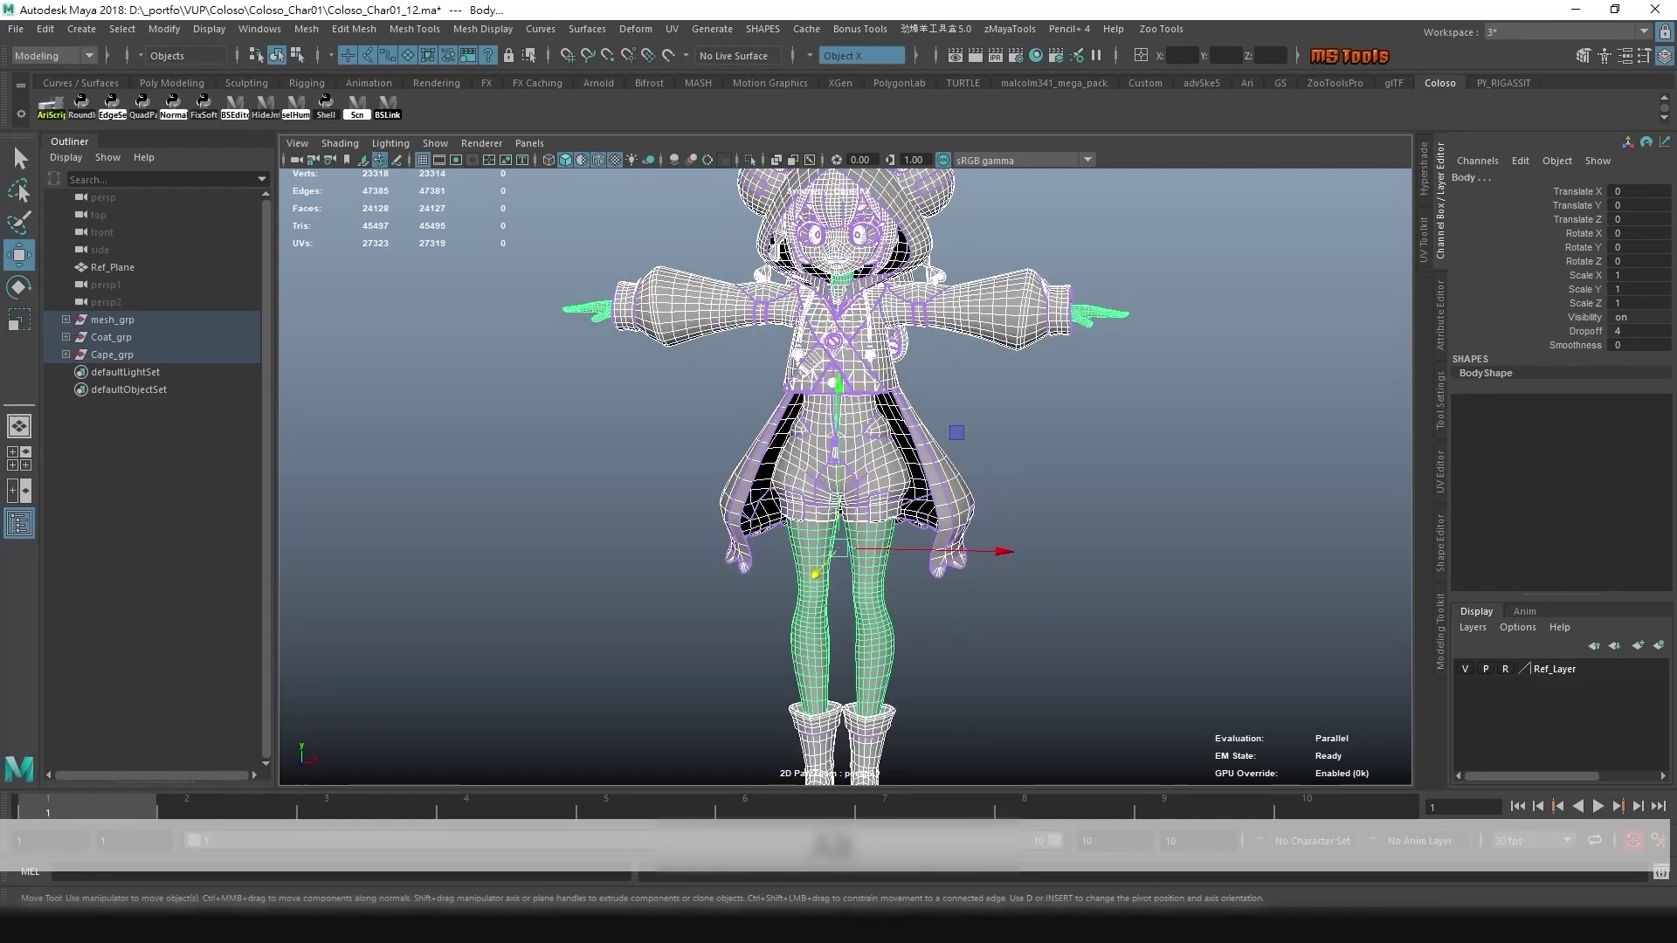
{"action": "left_click", "coordinate": [1031, 489]}
{"action": "middle_click_drag", "start_coordinate": [1030, 489], "coordinate": [1007, 448], "text": "alt"}
- Select Ref_Layer and view the reference plane together with the whole character
{"action": "left_click", "coordinate": [1557, 669]}
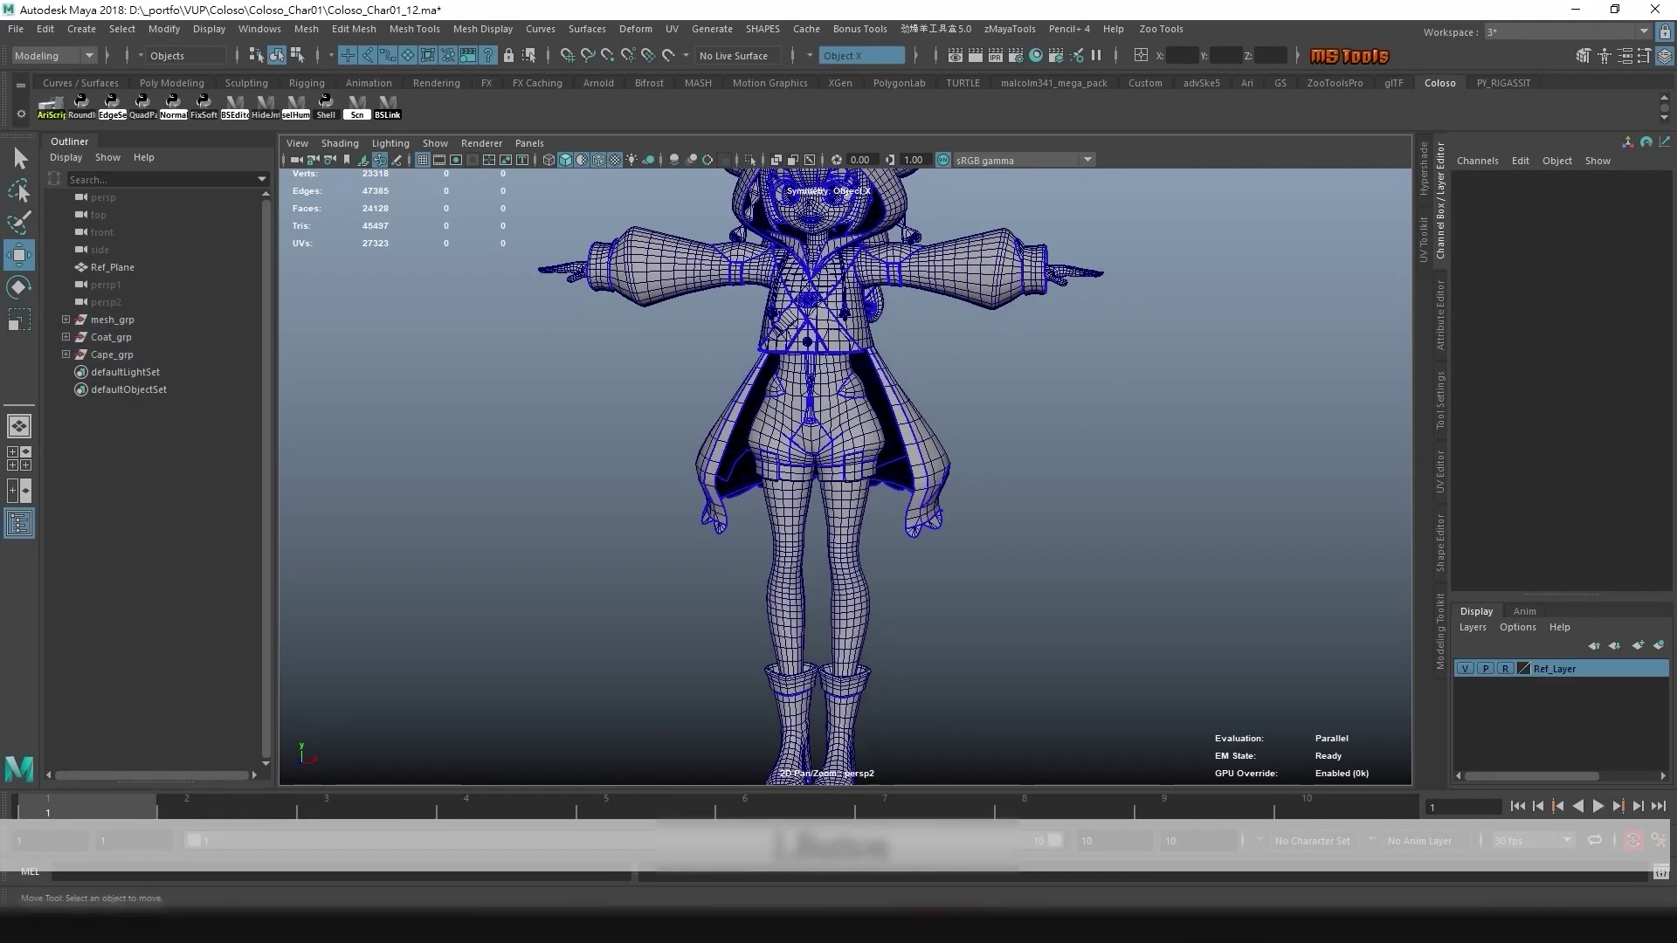
{"action": "key", "text": "a"}
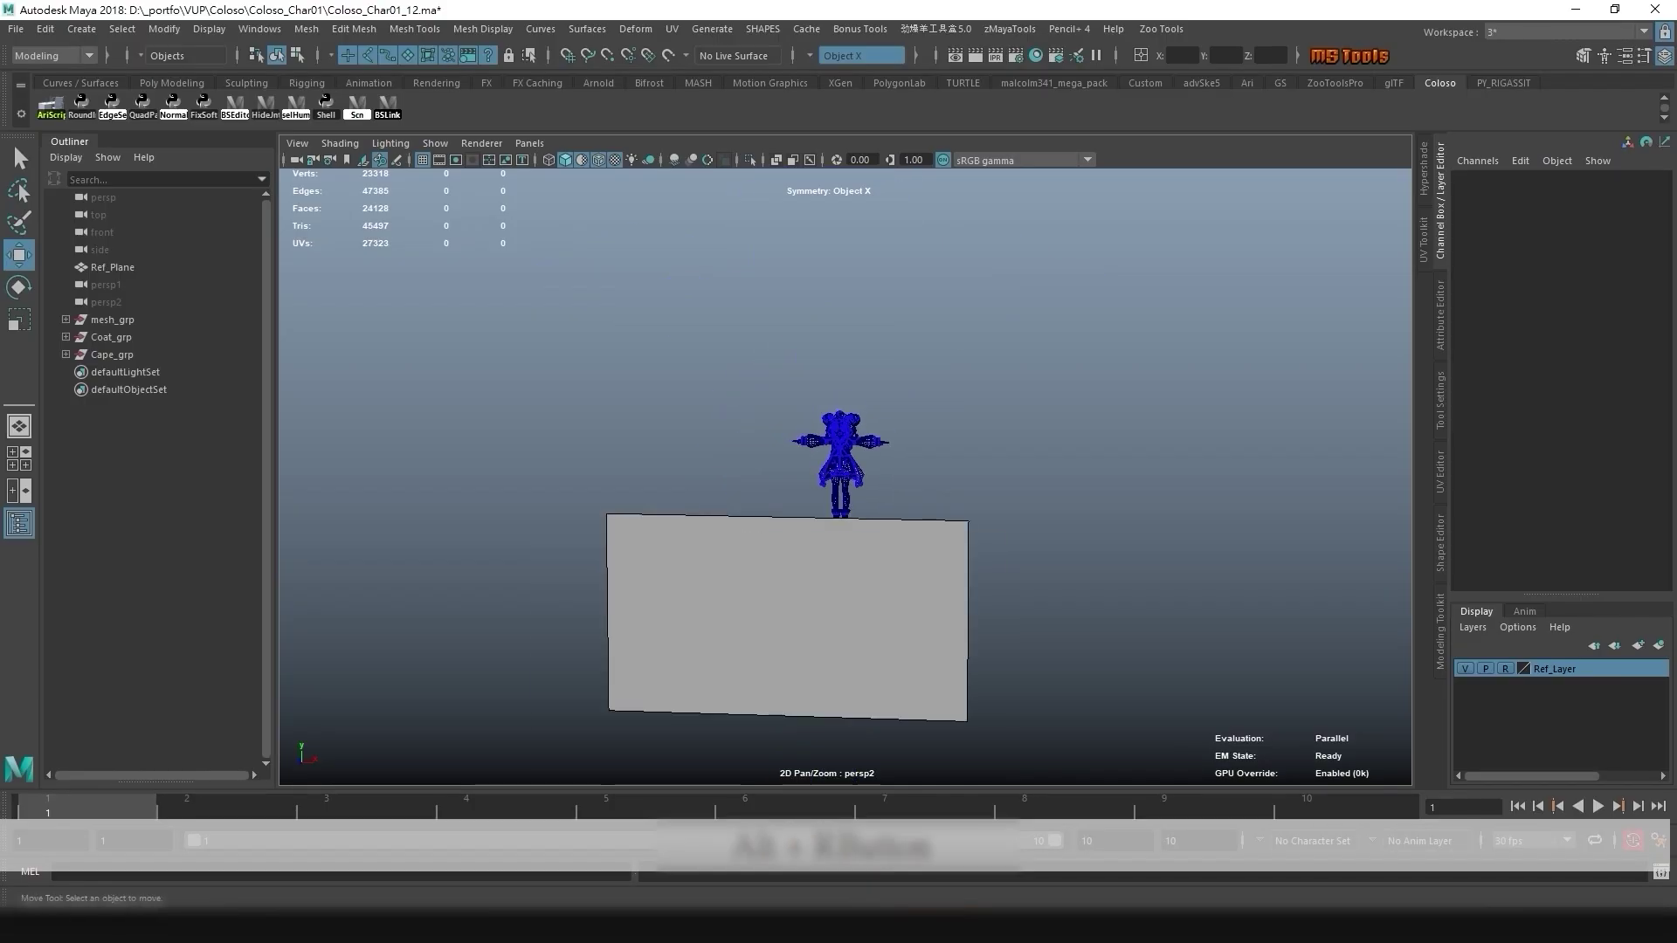
{"action": "left_click_drag", "start_coordinate": [873, 471], "coordinate": [812, 515], "text": "alt"}
{"action": "right_click_drag", "start_coordinate": [812, 516], "coordinate": [882, 515], "text": "alt"}
{"action": "scroll", "coordinate": [817, 427], "scroll_direction": "up", "scroll_amount": 5}
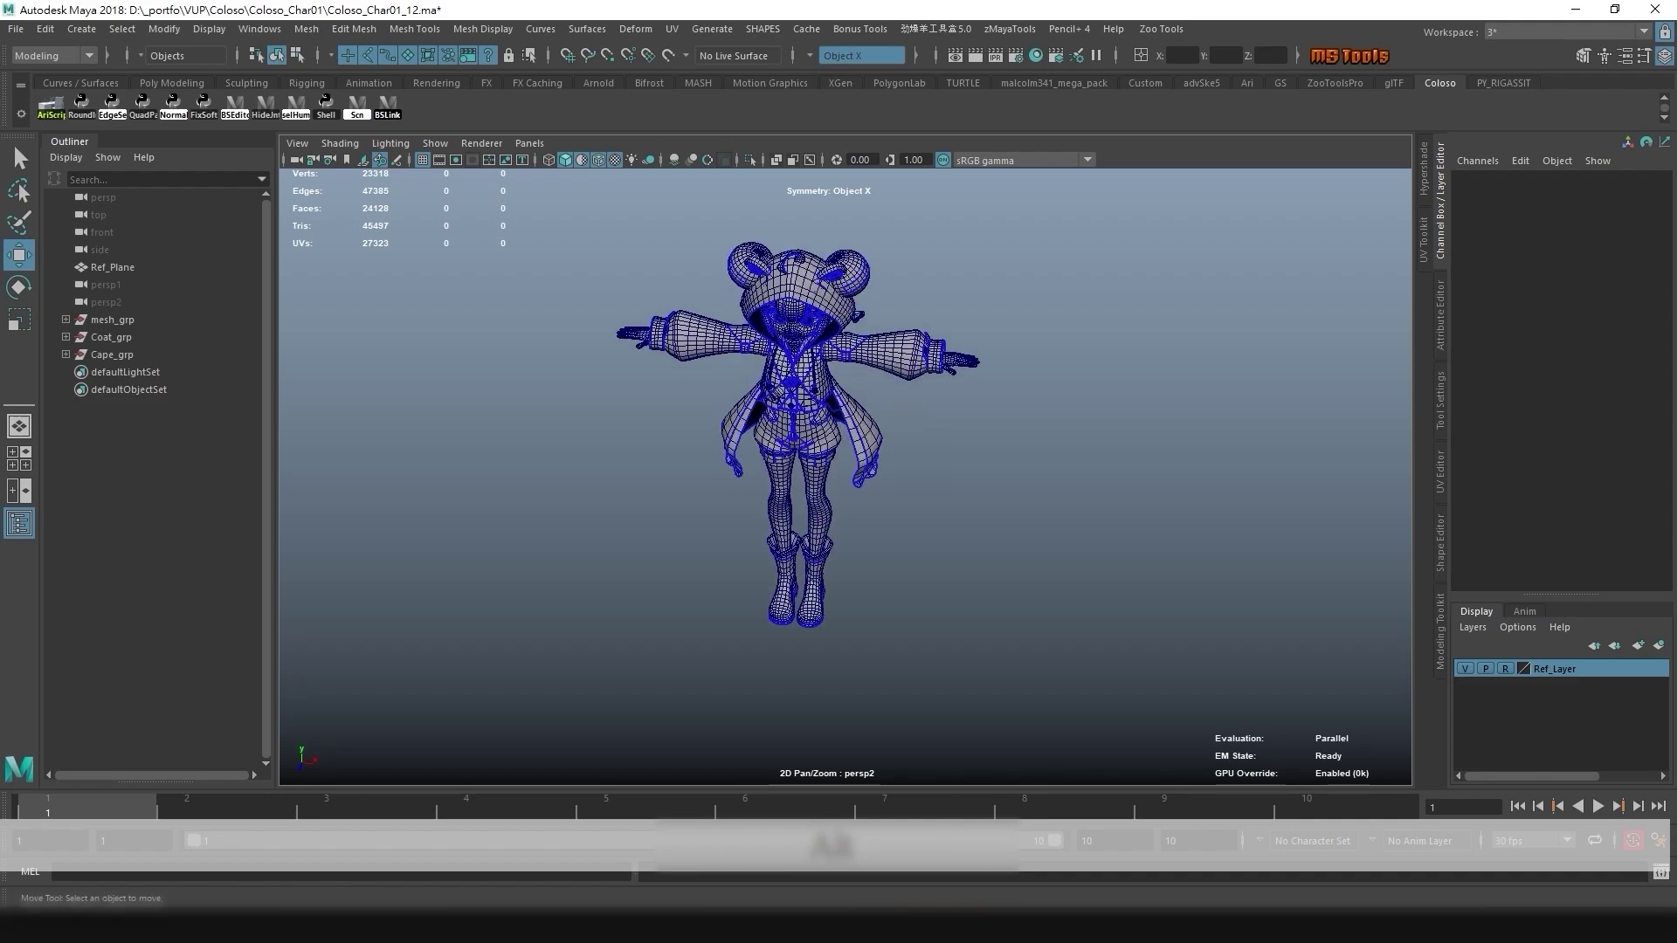
{"action": "left_click", "coordinate": [1081, 305]}
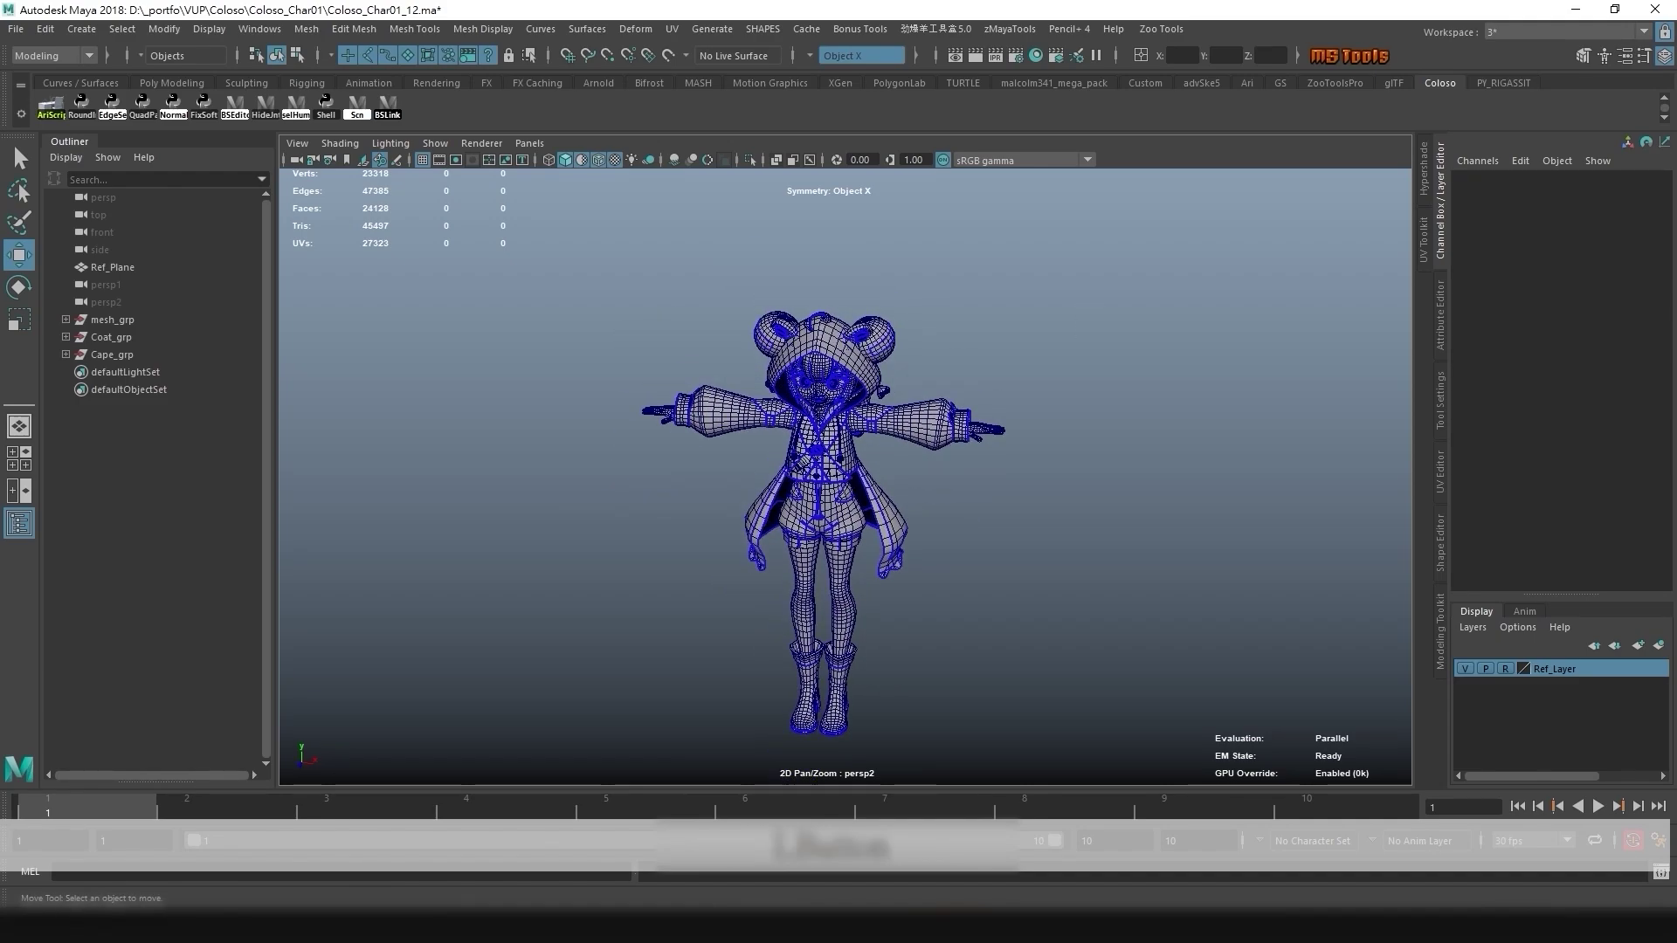
{"action": "left_click_drag", "start_coordinate": [961, 476], "coordinate": [725, 602]}
{"action": "left_click_drag", "start_coordinate": [911, 469], "coordinate": [812, 552]}
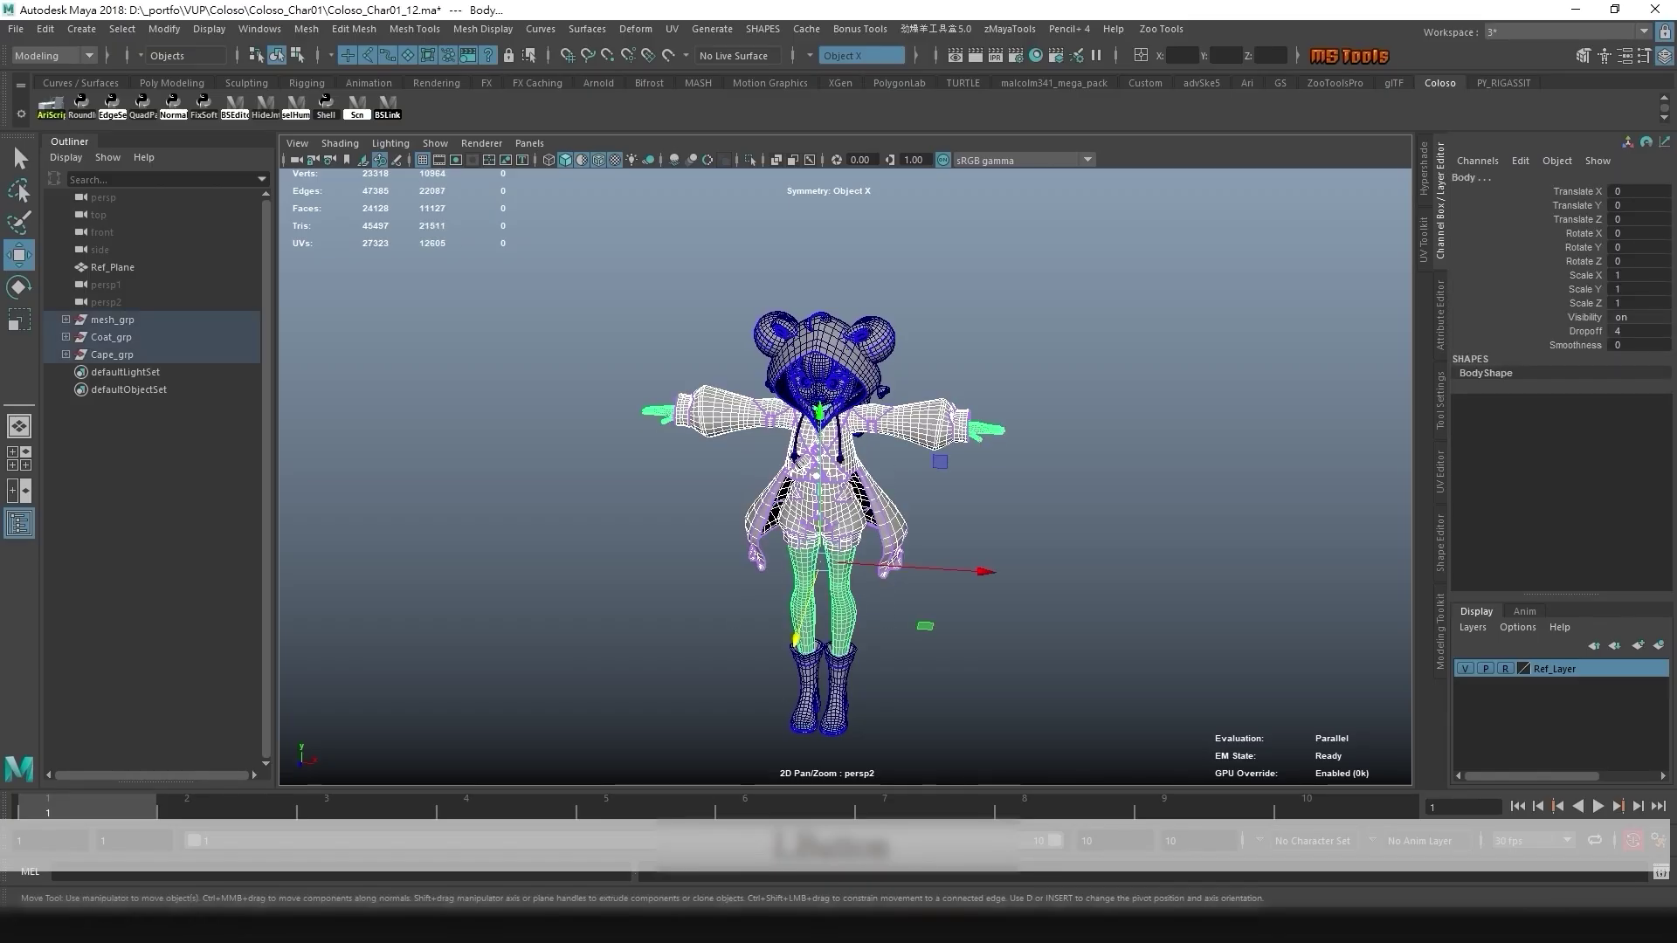
{"action": "left_click", "coordinate": [908, 472]}
{"action": "left_click_drag", "start_coordinate": [904, 472], "coordinate": [813, 553]}
{"action": "left_click", "coordinate": [910, 473]}
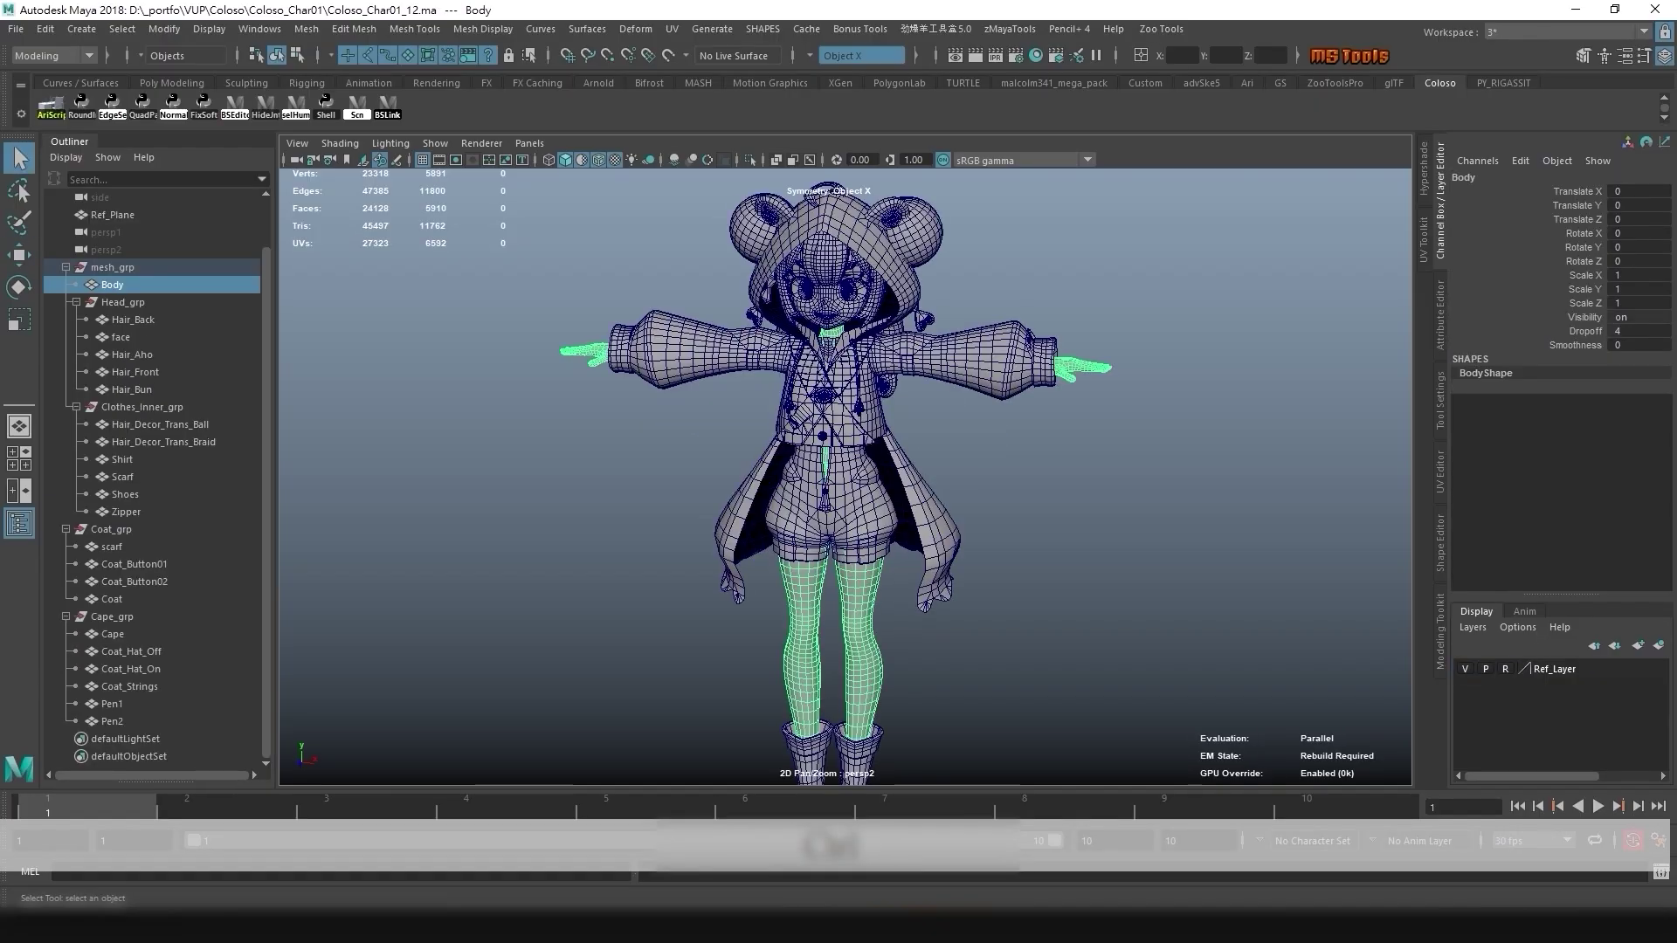
- Isolate the Body mesh in the viewport and open the HumanIK character controls
{"action": "key", "text": "ctrl+1"}
{"action": "left_click_drag", "start_coordinate": [969, 489], "coordinate": [908, 489], "text": "alt"}
{"action": "left_click", "coordinate": [960, 489]}
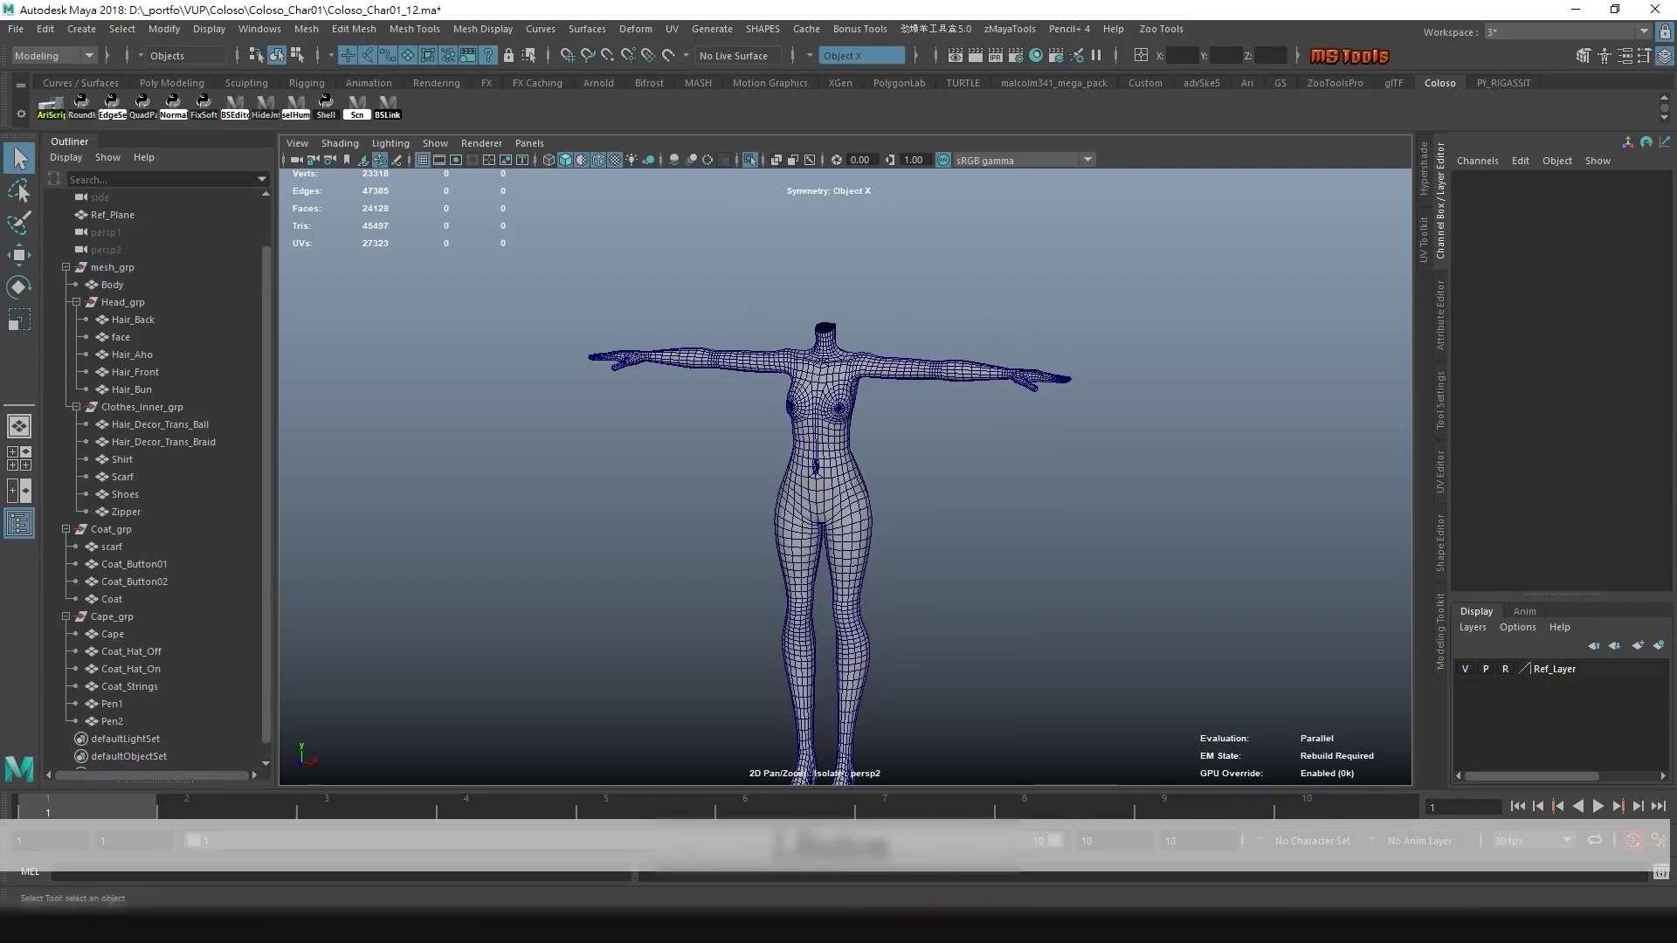
{"action": "middle_click_drag", "start_coordinate": [926, 524], "coordinate": [925, 467], "text": "alt"}
{"action": "mouse_move", "coordinate": [926, 467]}
{"action": "left_mouse_down", "text": "alt"}
{"action": "mouse_move", "coordinate": [756, 499]}
{"action": "mouse_move", "coordinate": [925, 490]}
{"action": "left_mouse_up", "text": "alt"}
{"action": "right_click_drag", "start_coordinate": [926, 491], "coordinate": [855, 493], "text": "alt"}
{"action": "left_click_drag", "start_coordinate": [856, 494], "coordinate": [906, 474], "text": "alt"}
{"action": "key", "text": "w"}
{"action": "left_click", "coordinate": [1605, 56]}
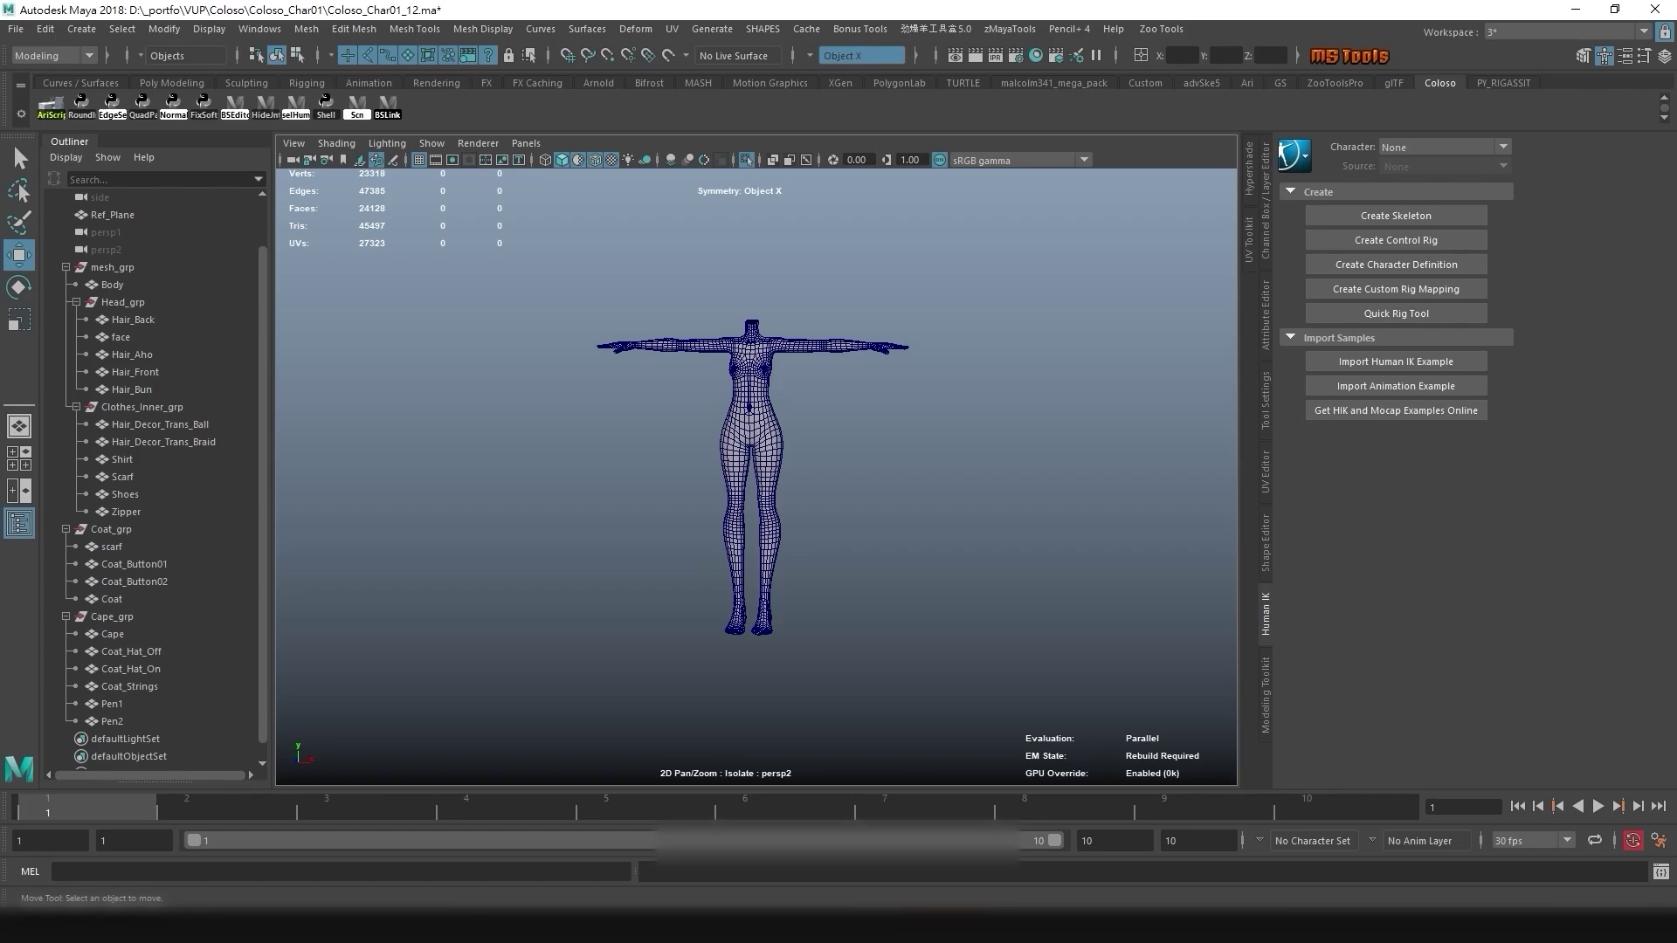
- Examine the isolated Body mesh's torso, arms and legs from several angles
{"action": "scroll", "coordinate": [756, 477], "scroll_direction": "up", "scroll_amount": 6}
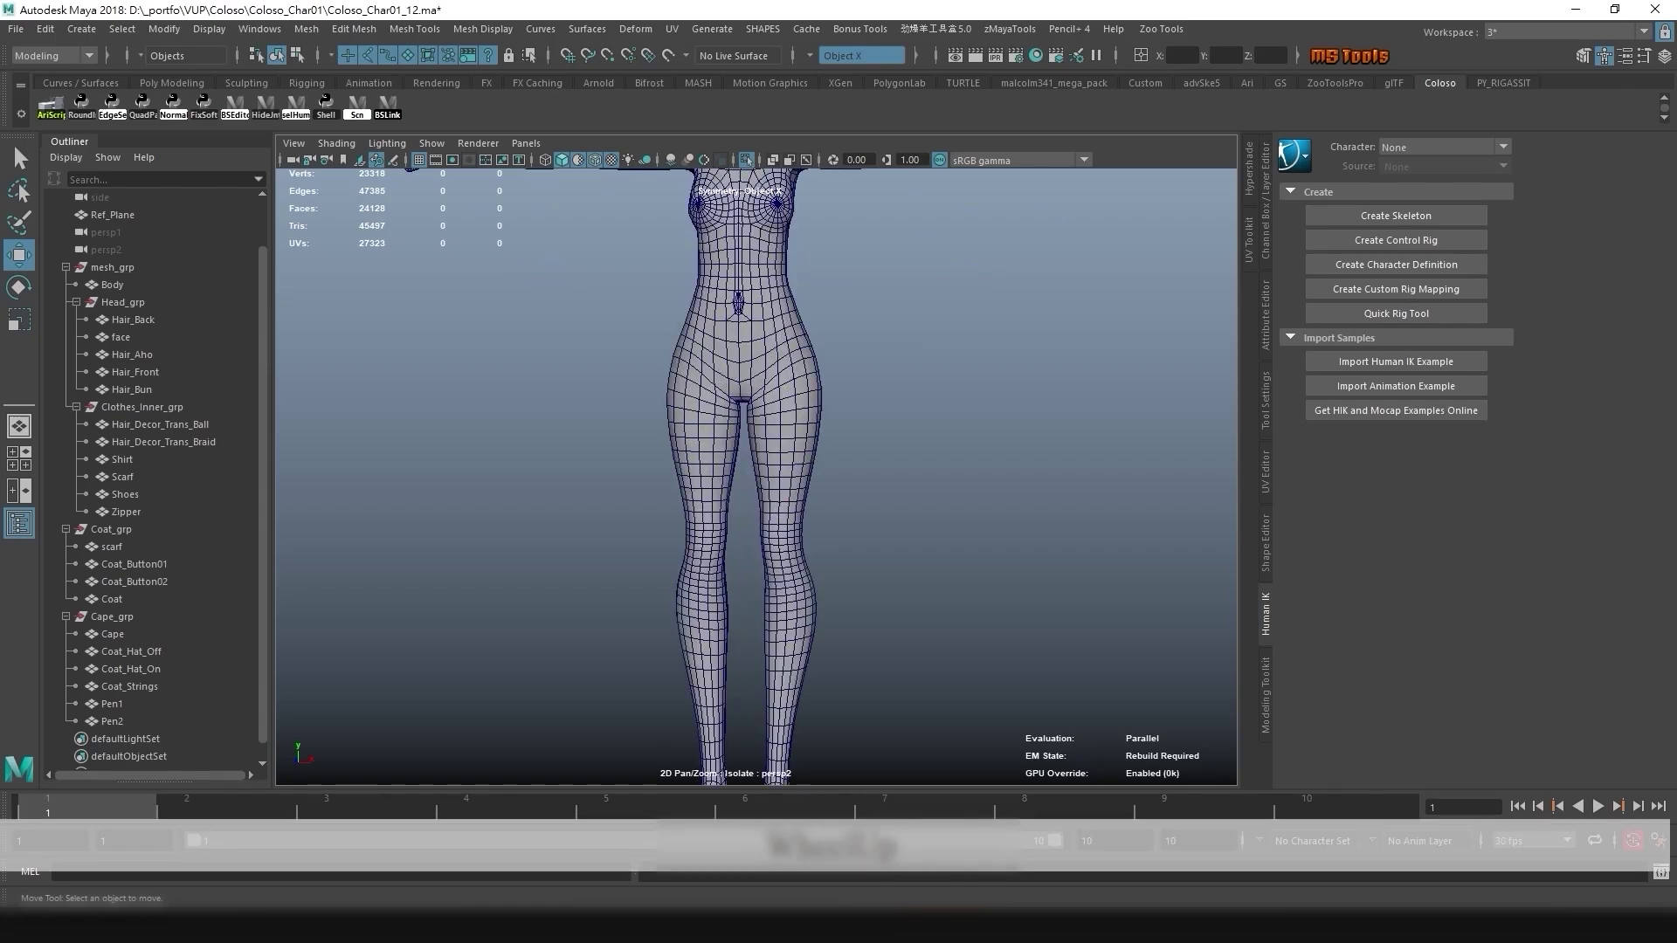
{"action": "left_click_drag", "start_coordinate": [756, 477], "coordinate": [681, 524], "text": "alt"}
{"action": "middle_click_drag", "start_coordinate": [681, 524], "coordinate": [685, 577], "text": "alt"}
{"action": "right_click_drag", "start_coordinate": [685, 576], "coordinate": [716, 577], "text": "alt"}
{"action": "middle_click_drag", "start_coordinate": [716, 576], "coordinate": [733, 655], "text": "alt"}
{"action": "left_click_drag", "start_coordinate": [734, 524], "coordinate": [786, 516], "text": "alt"}
{"action": "right_click_drag", "start_coordinate": [786, 515], "coordinate": [734, 515], "text": "alt"}
{"action": "left_click_drag", "start_coordinate": [734, 515], "coordinate": [759, 511], "text": "alt"}
{"action": "right_click_drag", "start_coordinate": [759, 511], "coordinate": [717, 511], "text": "alt"}
{"action": "left_click_drag", "start_coordinate": [716, 511], "coordinate": [738, 506], "text": "alt"}
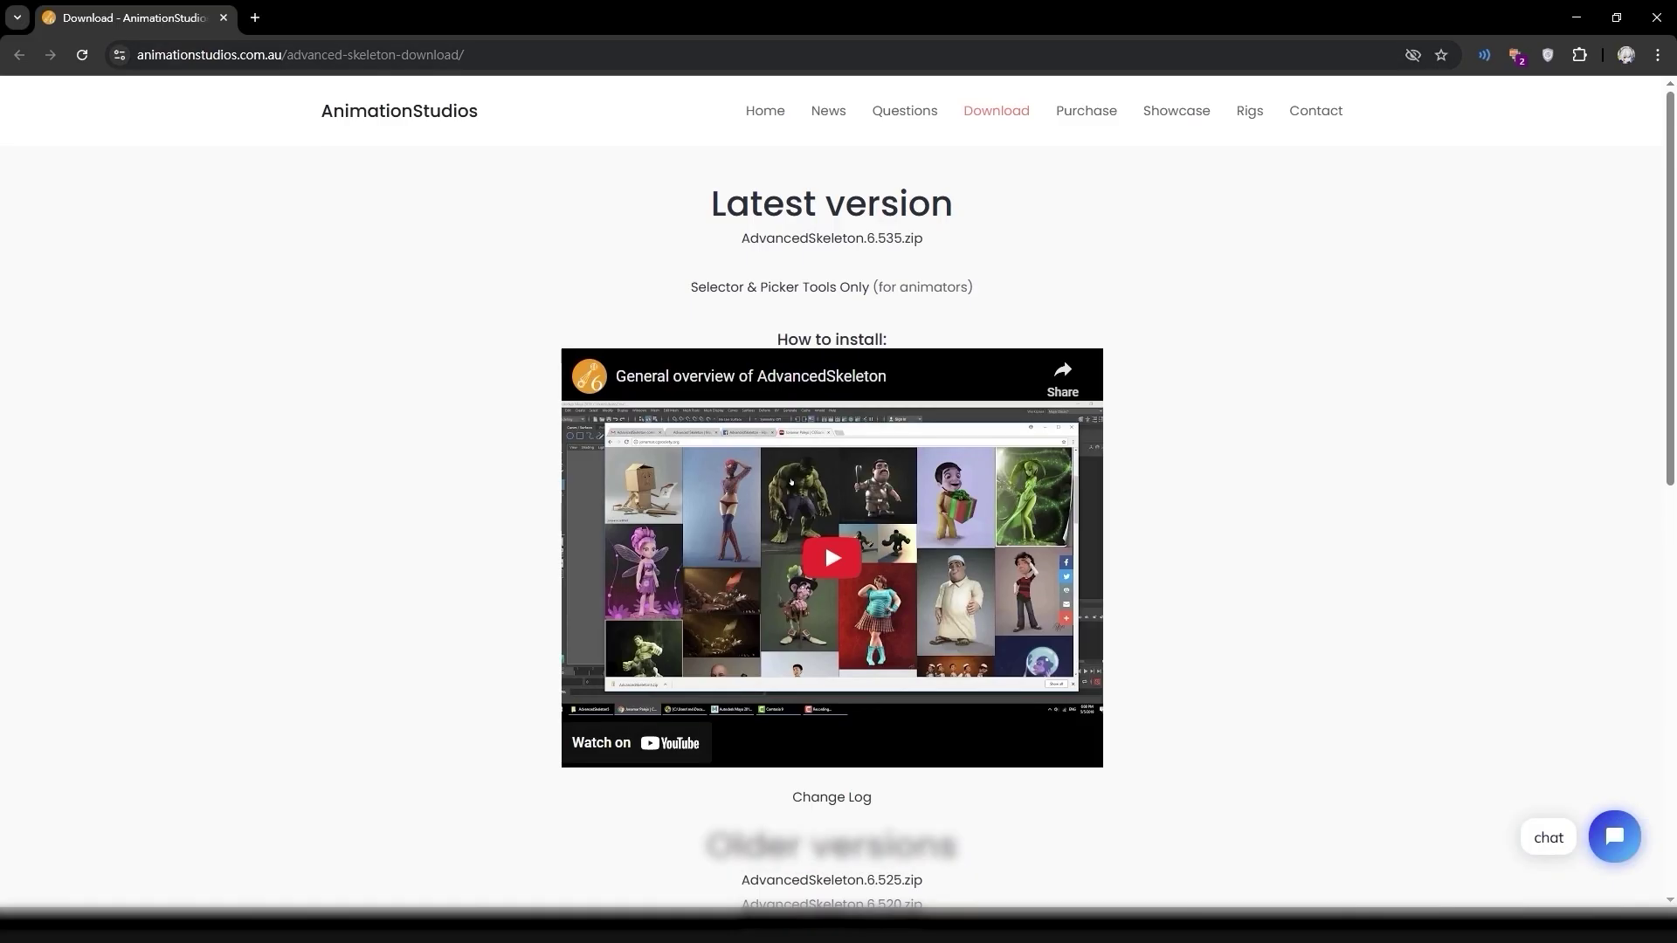
- Review the latest and older AdvancedSkeleton releases on the AnimationStudios download page in the browser, and return to Maya
{"action": "scroll", "coordinate": [839, 489], "scroll_direction": "down", "scroll_amount": 9}
{"action": "scroll", "coordinate": [831, 220], "scroll_direction": "up", "scroll_amount": 2}
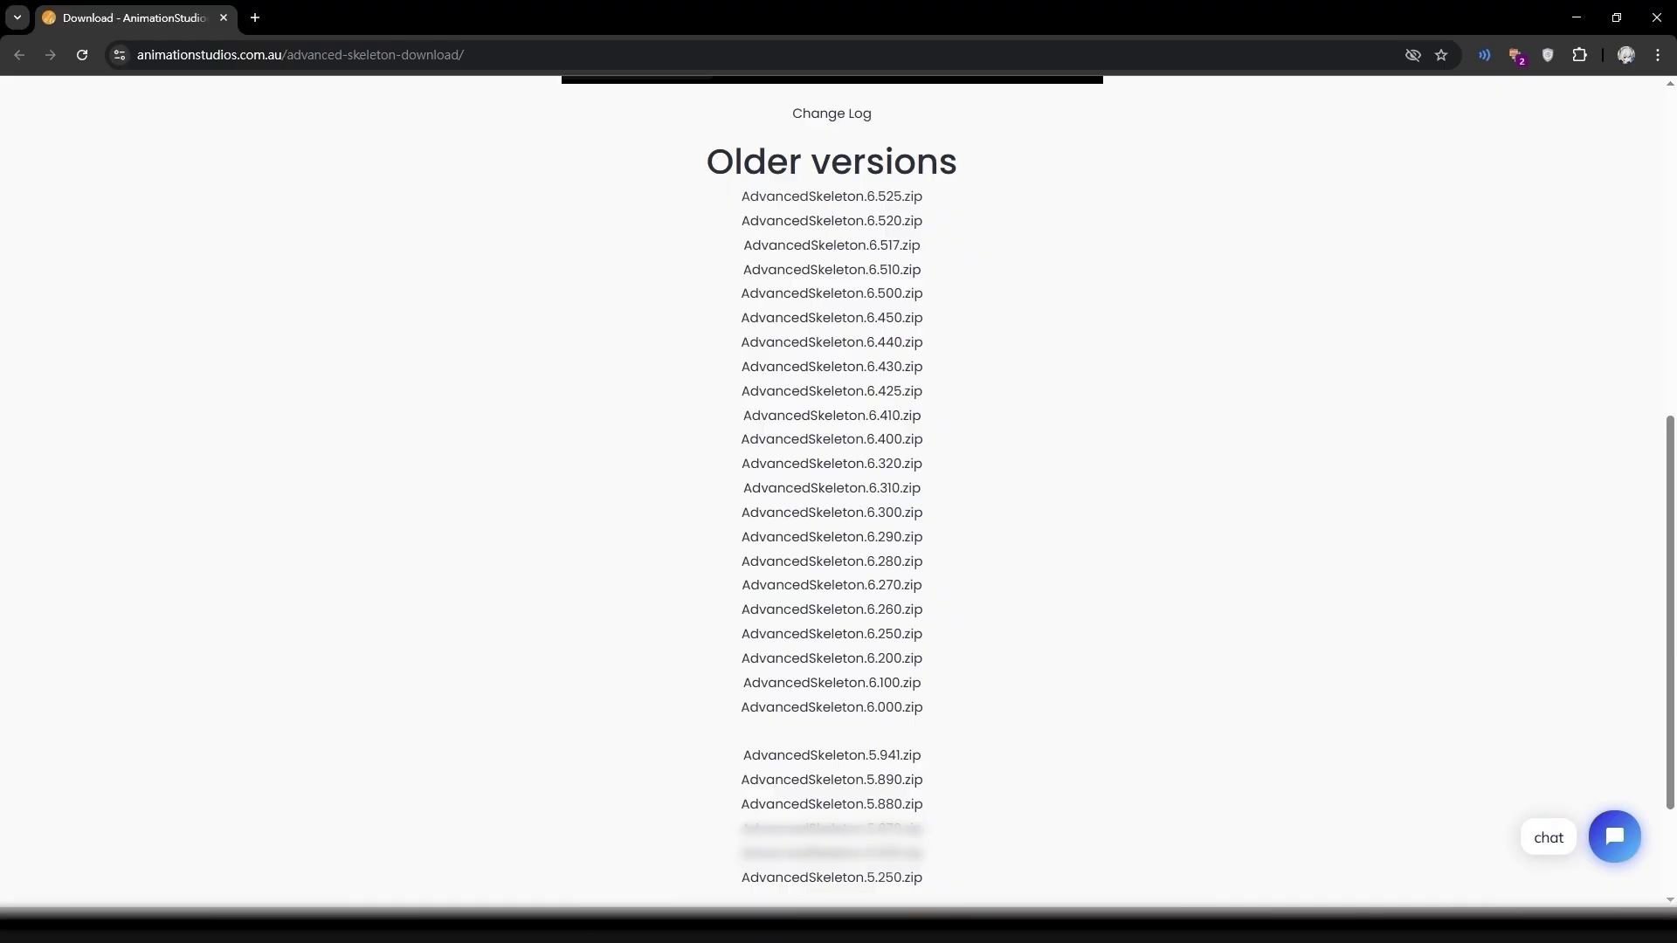
{"action": "scroll", "coordinate": [831, 283], "scroll_direction": "up", "scroll_amount": 1}
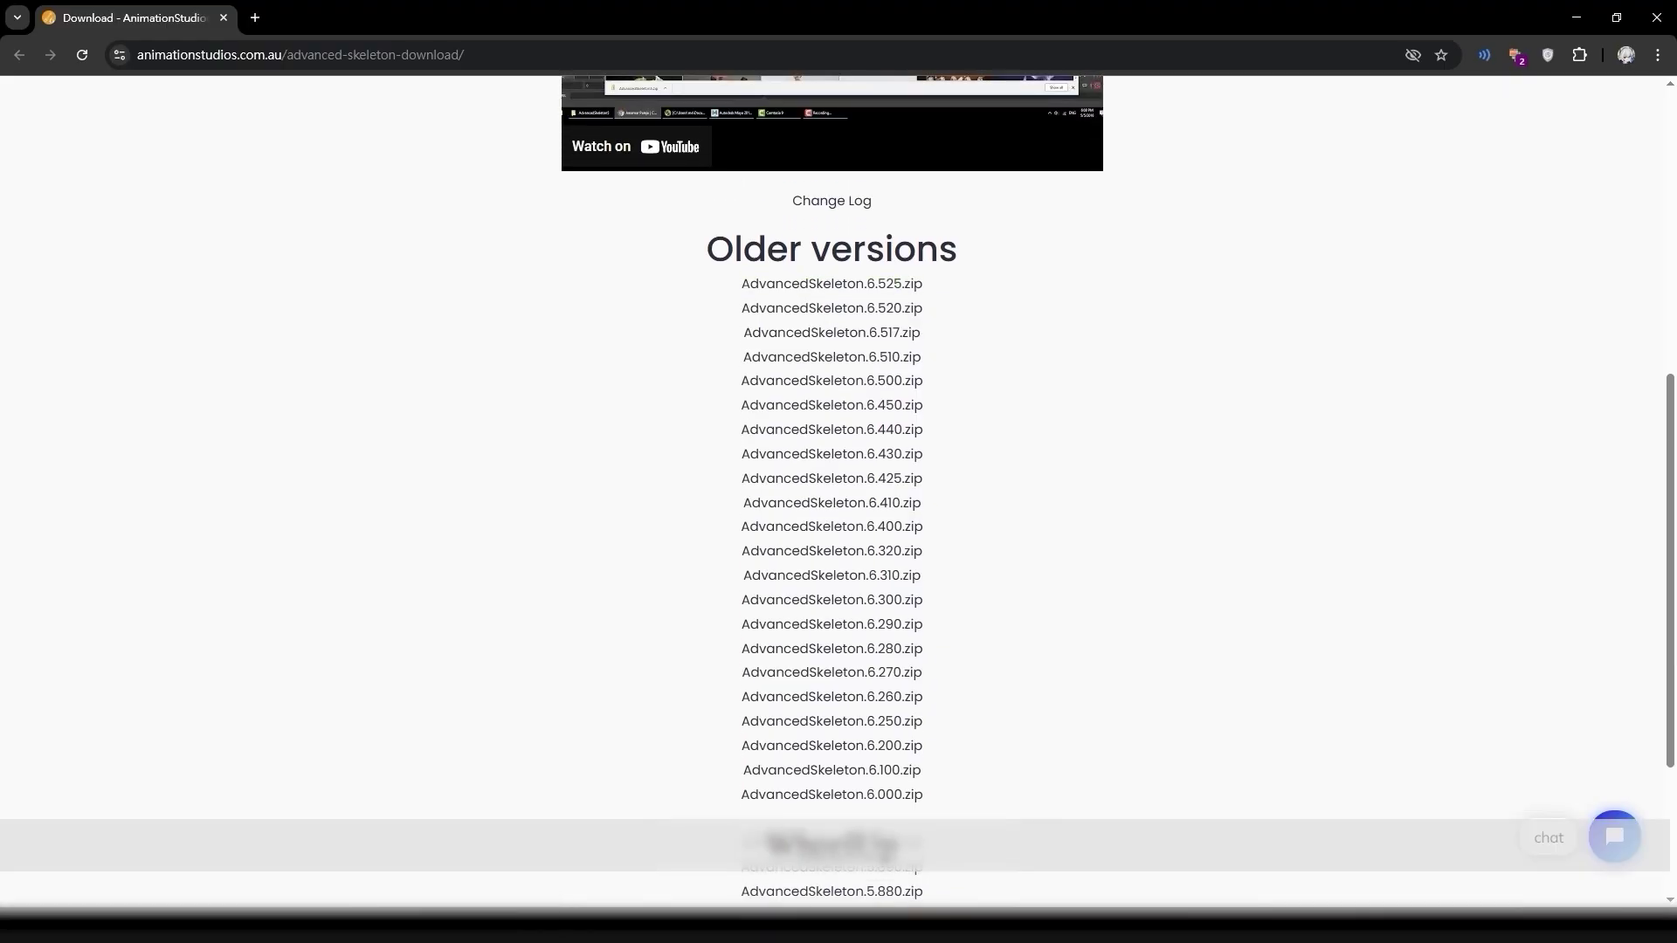
{"action": "scroll", "coordinate": [832, 283], "scroll_direction": "up", "scroll_amount": 3}
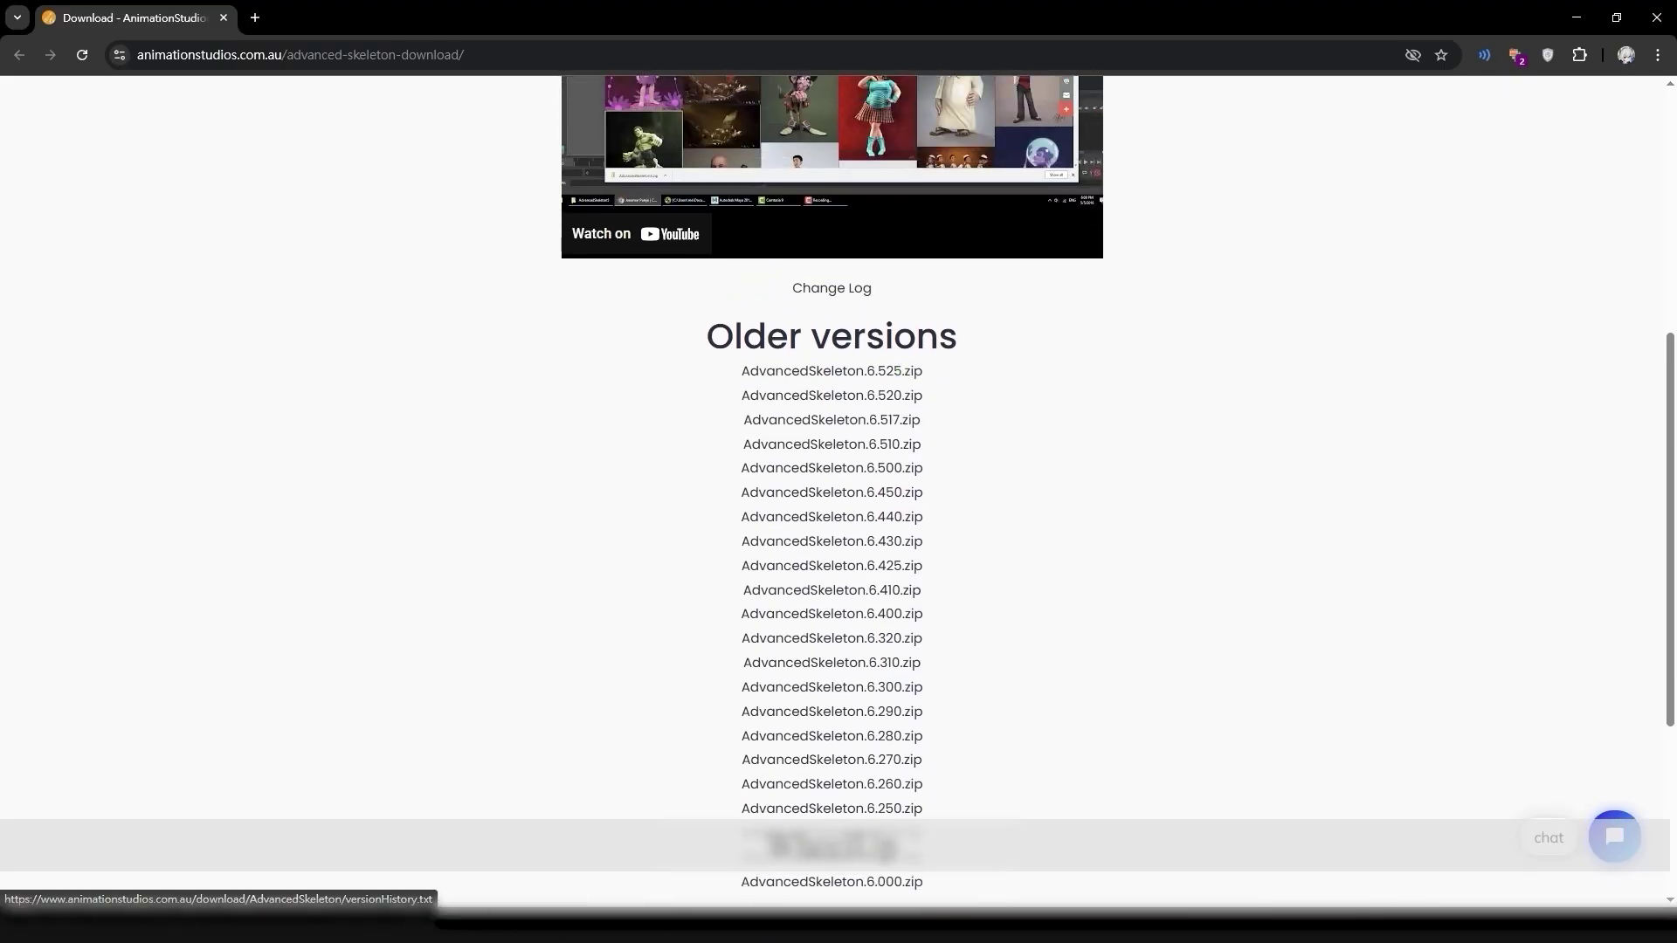
{"action": "scroll", "coordinate": [831, 283], "scroll_direction": "up", "scroll_amount": 2}
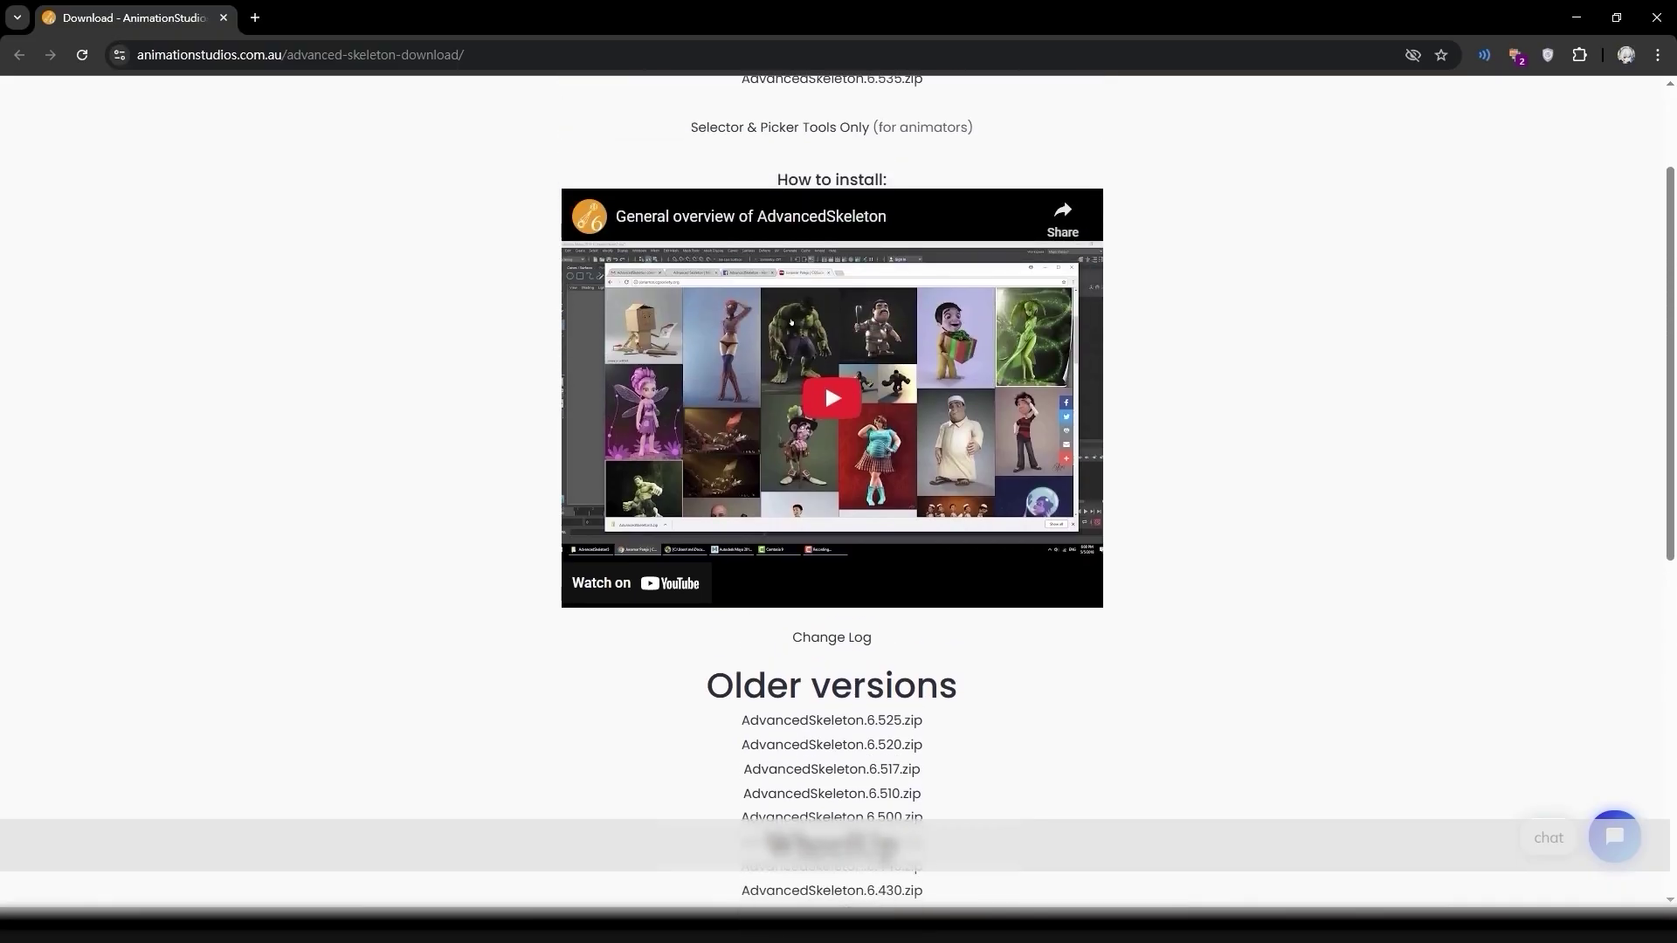
{"action": "left_click_drag", "start_coordinate": [648, 16], "coordinate": [0, 262]}
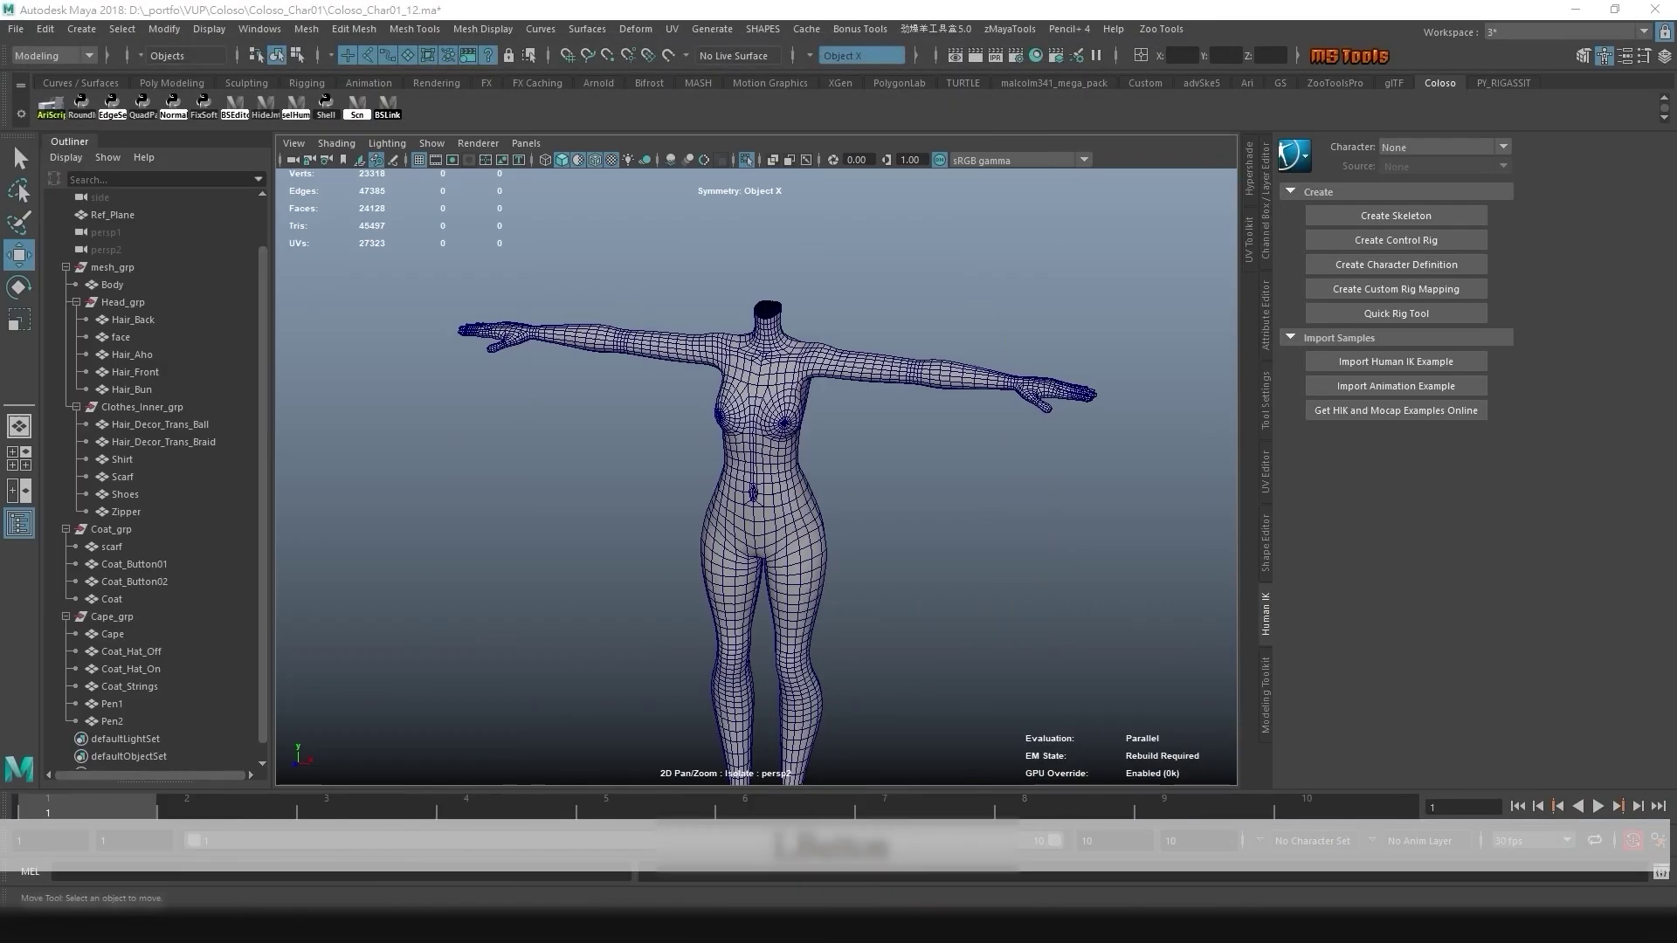
- Create a new HumanIK skeleton for the isolated body
{"action": "left_click_drag", "start_coordinate": [742, 489], "coordinate": [790, 476], "text": "alt"}
{"action": "mouse_move", "coordinate": [791, 475]}
{"action": "right_mouse_down", "text": "alt"}
{"action": "mouse_move", "coordinate": [864, 476]}
{"action": "mouse_move", "coordinate": [769, 476]}
{"action": "right_mouse_up", "text": "alt"}
{"action": "left_click_drag", "start_coordinate": [768, 476], "coordinate": [768, 463], "text": "alt"}
{"action": "middle_click_drag", "start_coordinate": [768, 463], "coordinate": [770, 423], "text": "alt"}
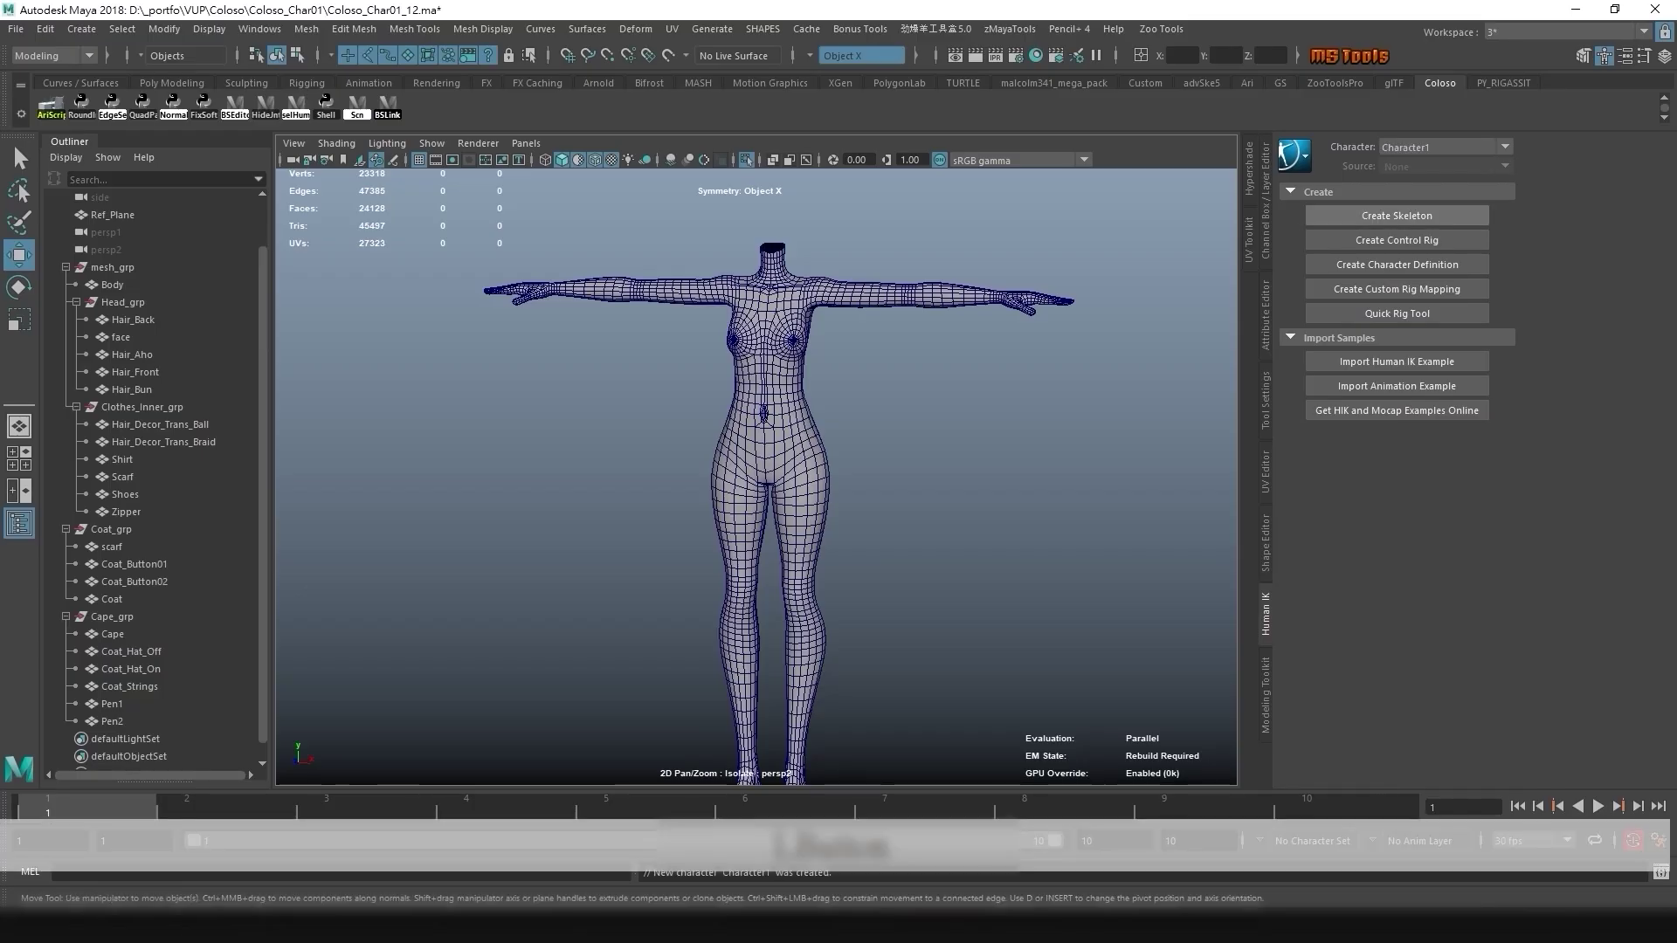
{"action": "left_click", "coordinate": [1395, 215]}
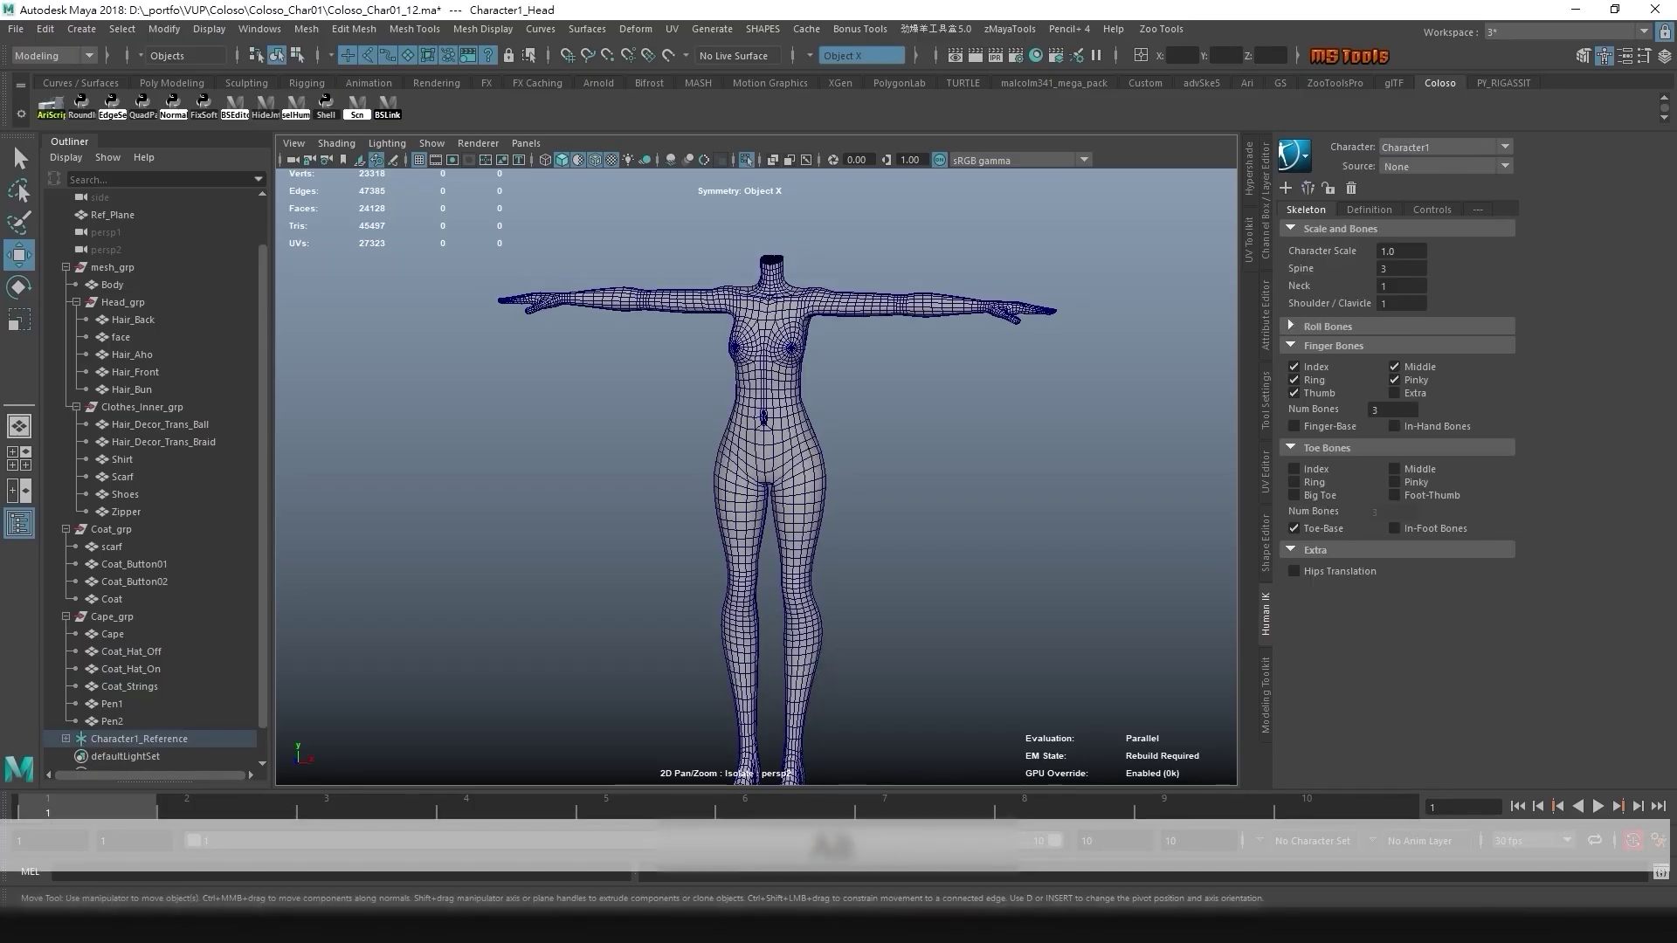
- Look through the HumanIK skeleton editing commands available for Character1
{"action": "left_click", "coordinate": [1294, 155]}
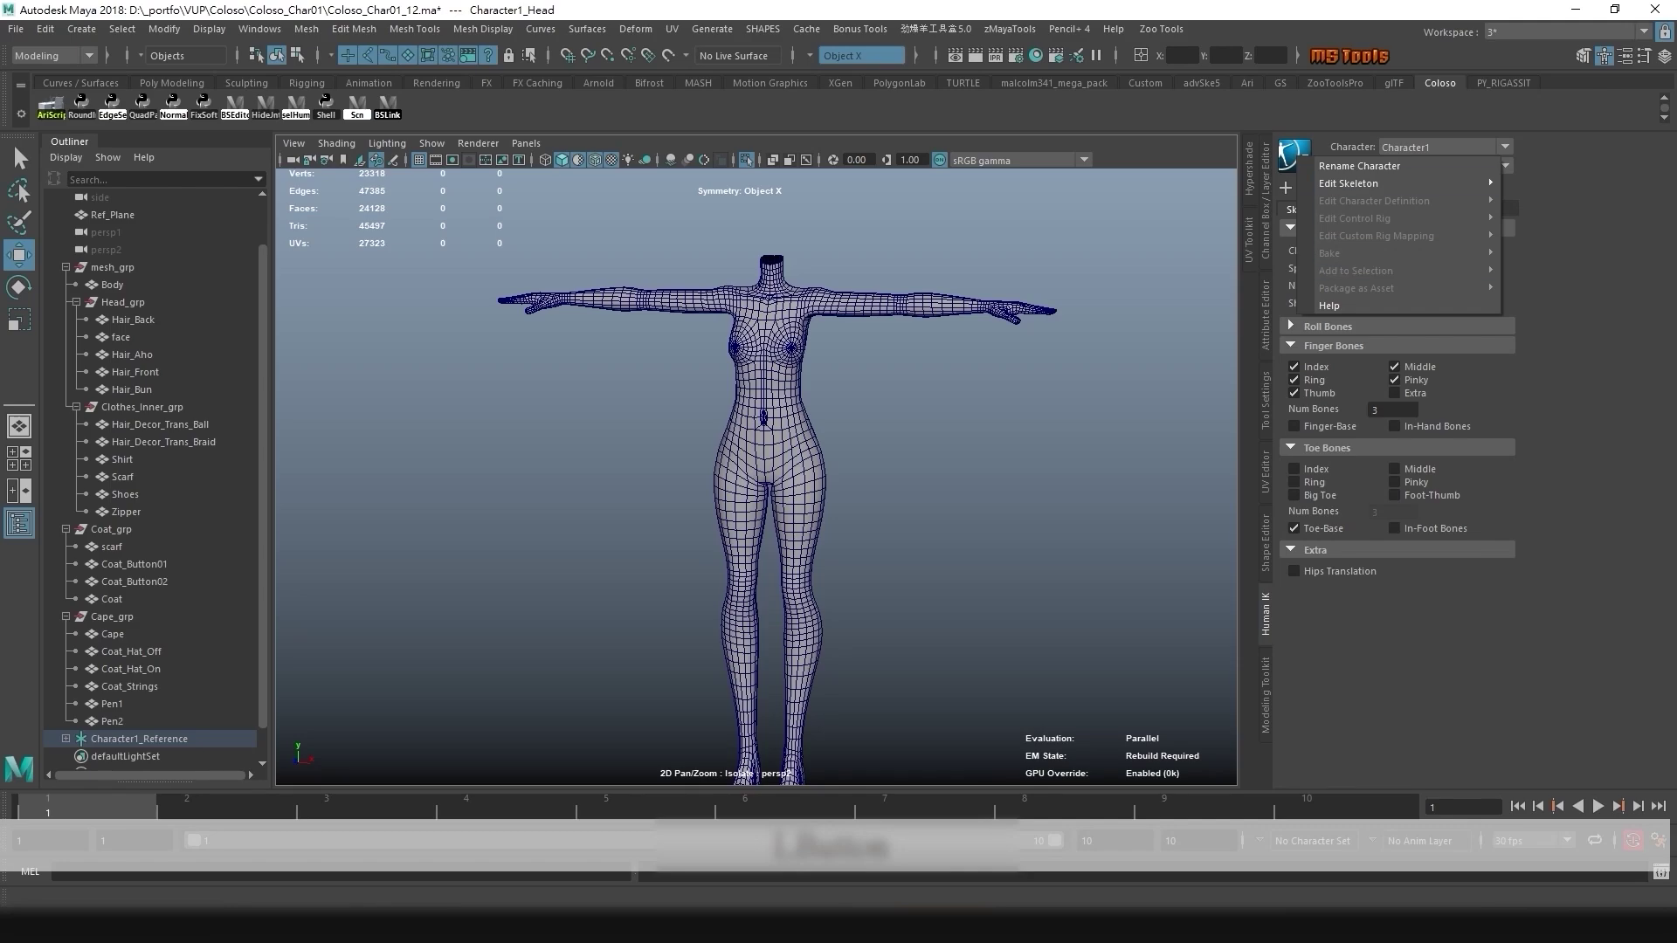
{"action": "mouse_move", "coordinate": [1362, 183]}
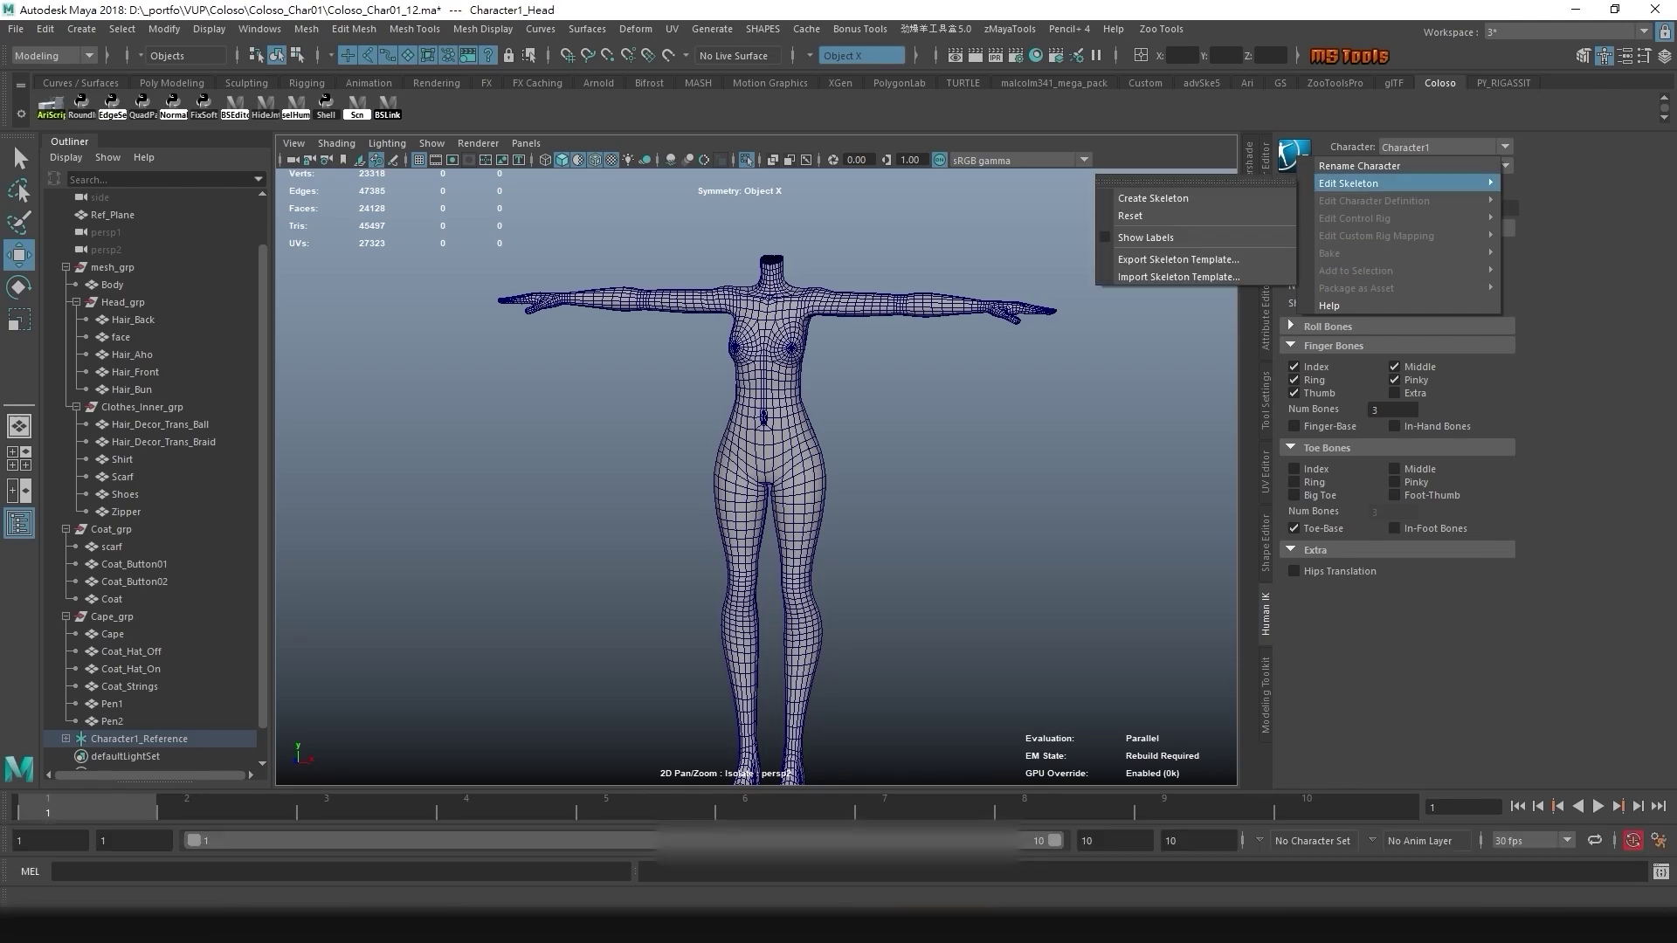
{"action": "right_click_drag", "start_coordinate": [952, 419], "coordinate": [854, 421], "text": "alt"}
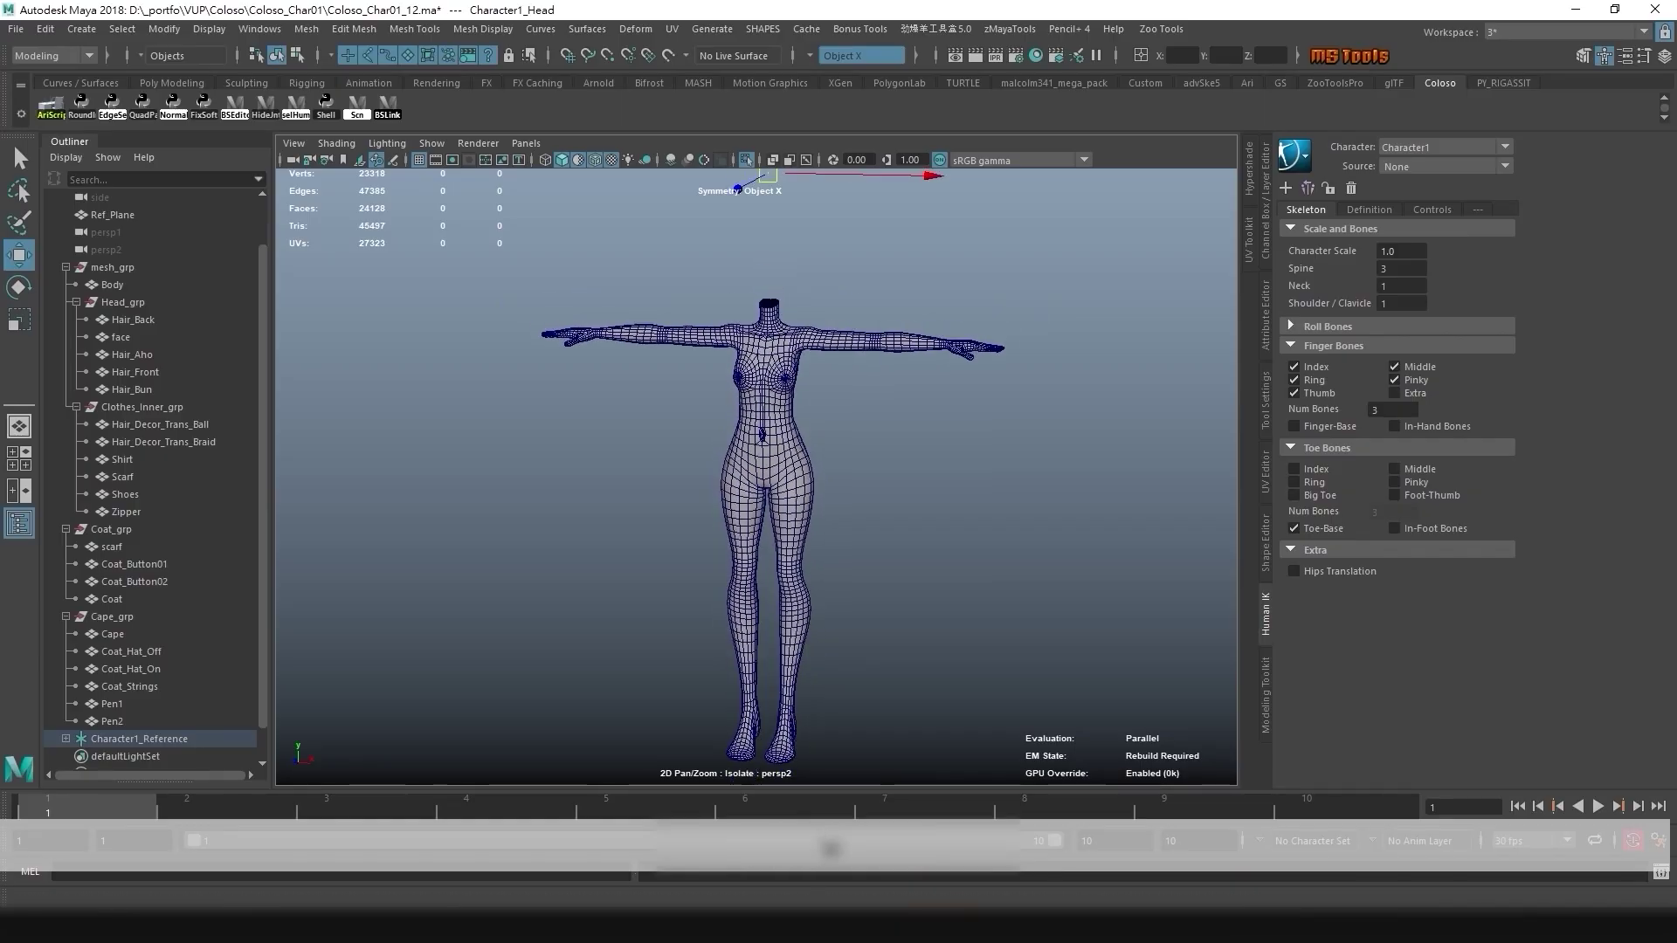
{"action": "left_click", "coordinate": [1583, 56]}
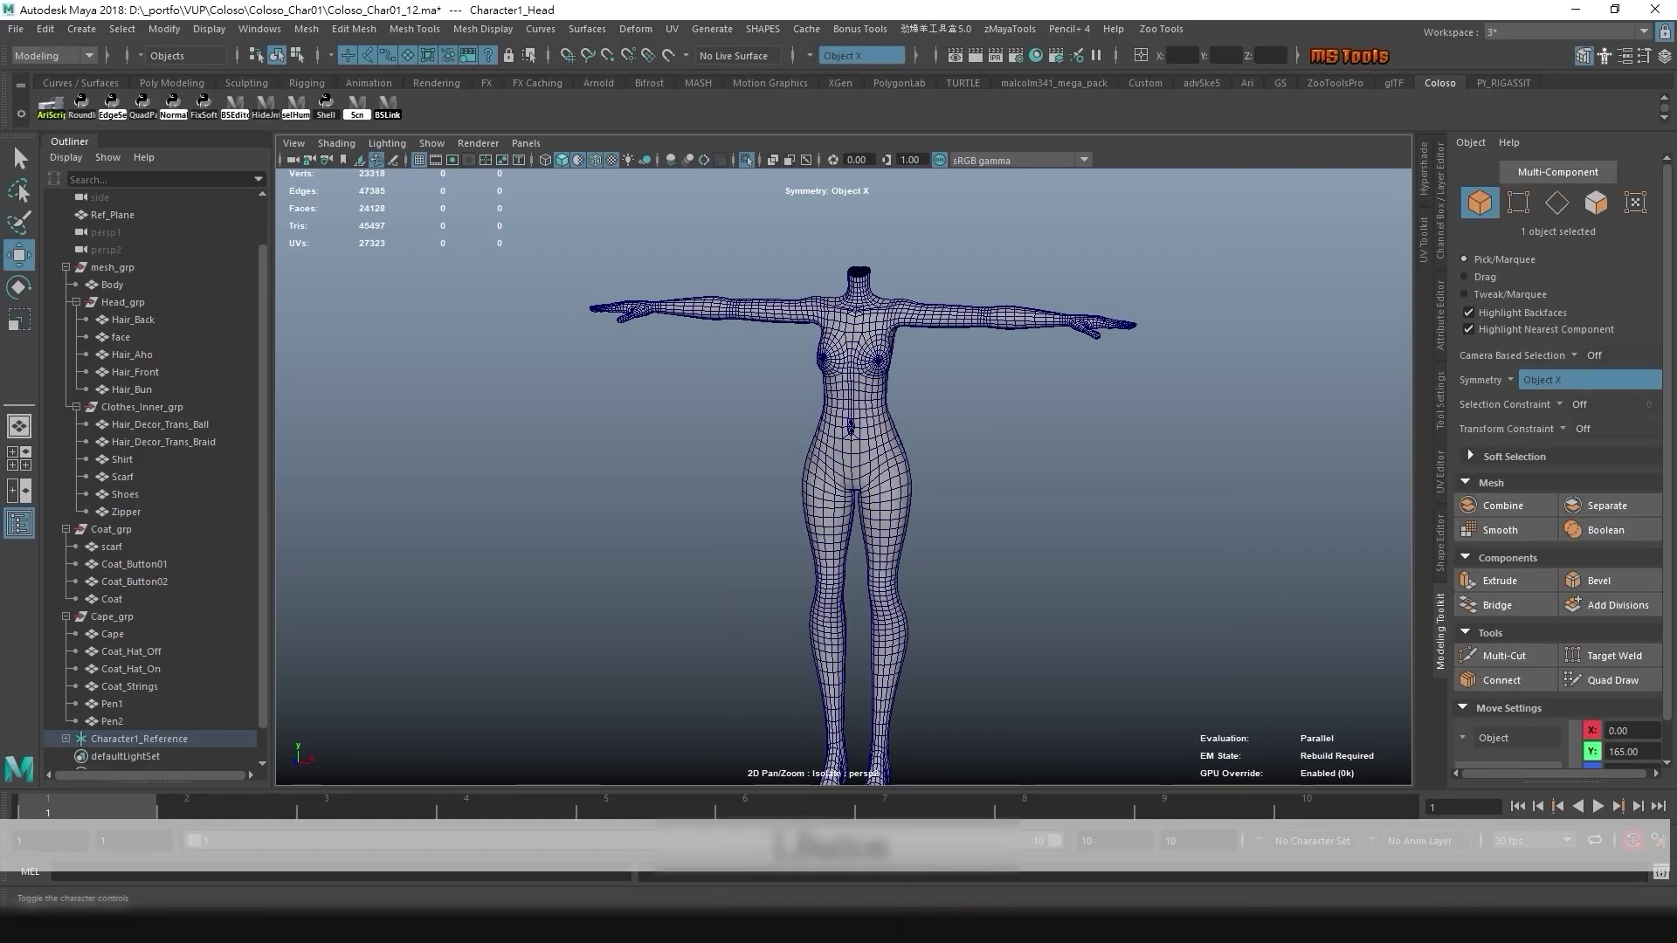
{"action": "left_click", "coordinate": [1605, 56]}
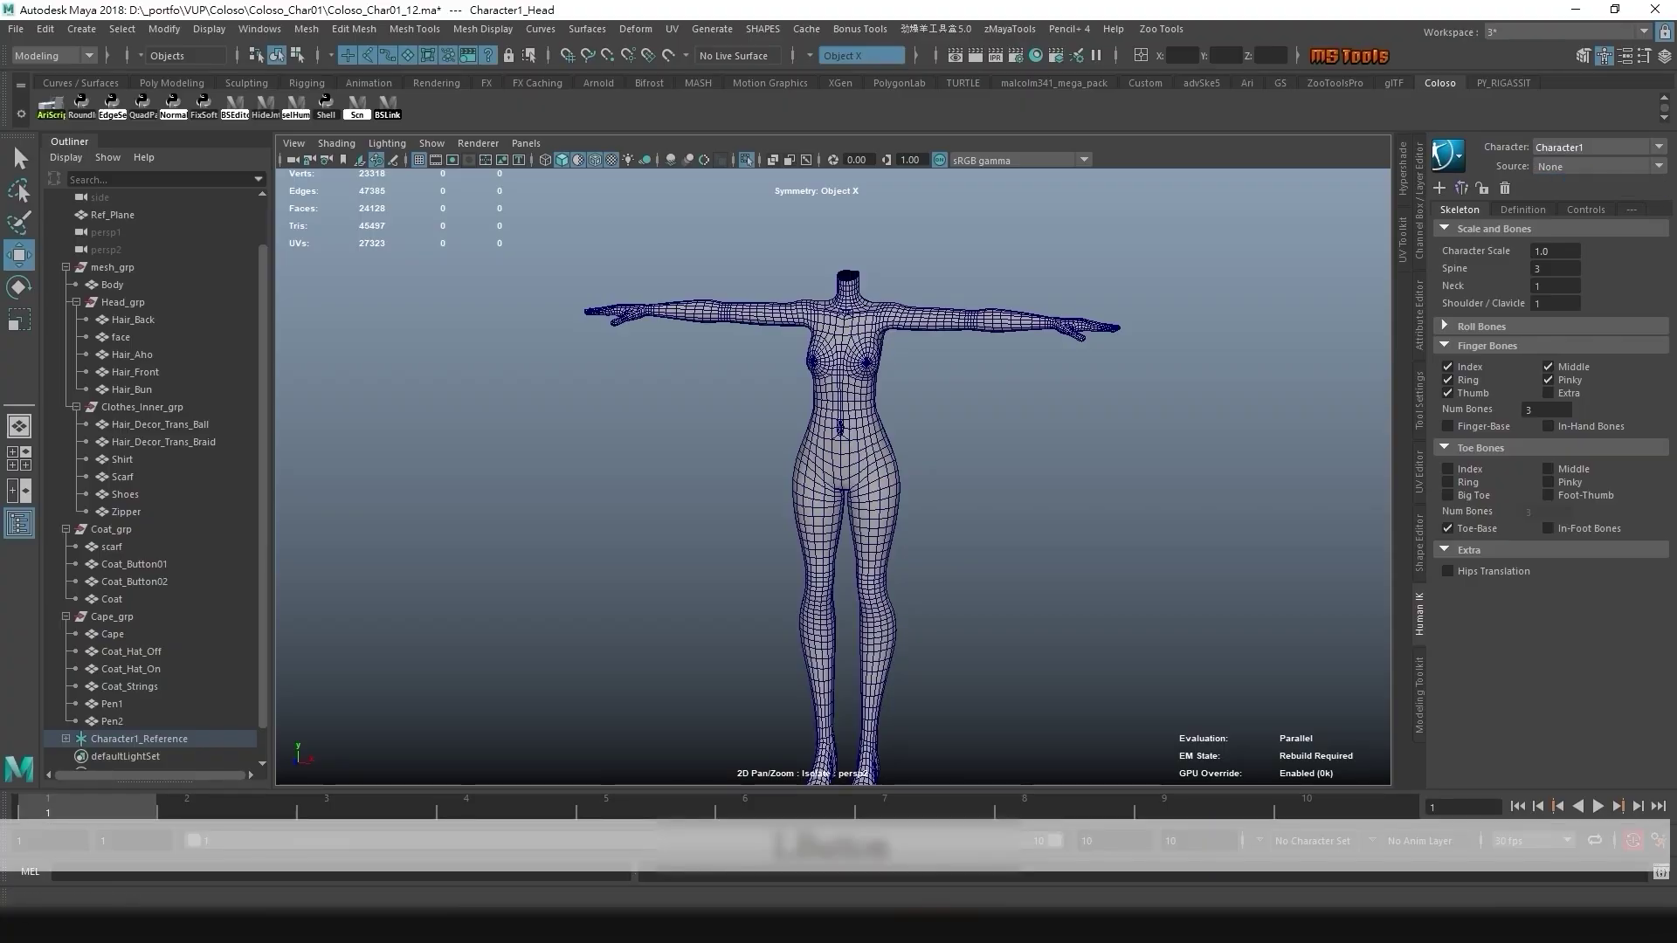
{"action": "left_click", "coordinate": [1447, 154]}
- Delete the Character1 HumanIK skeleton together with its definition
{"action": "left_click", "coordinate": [1503, 83]}
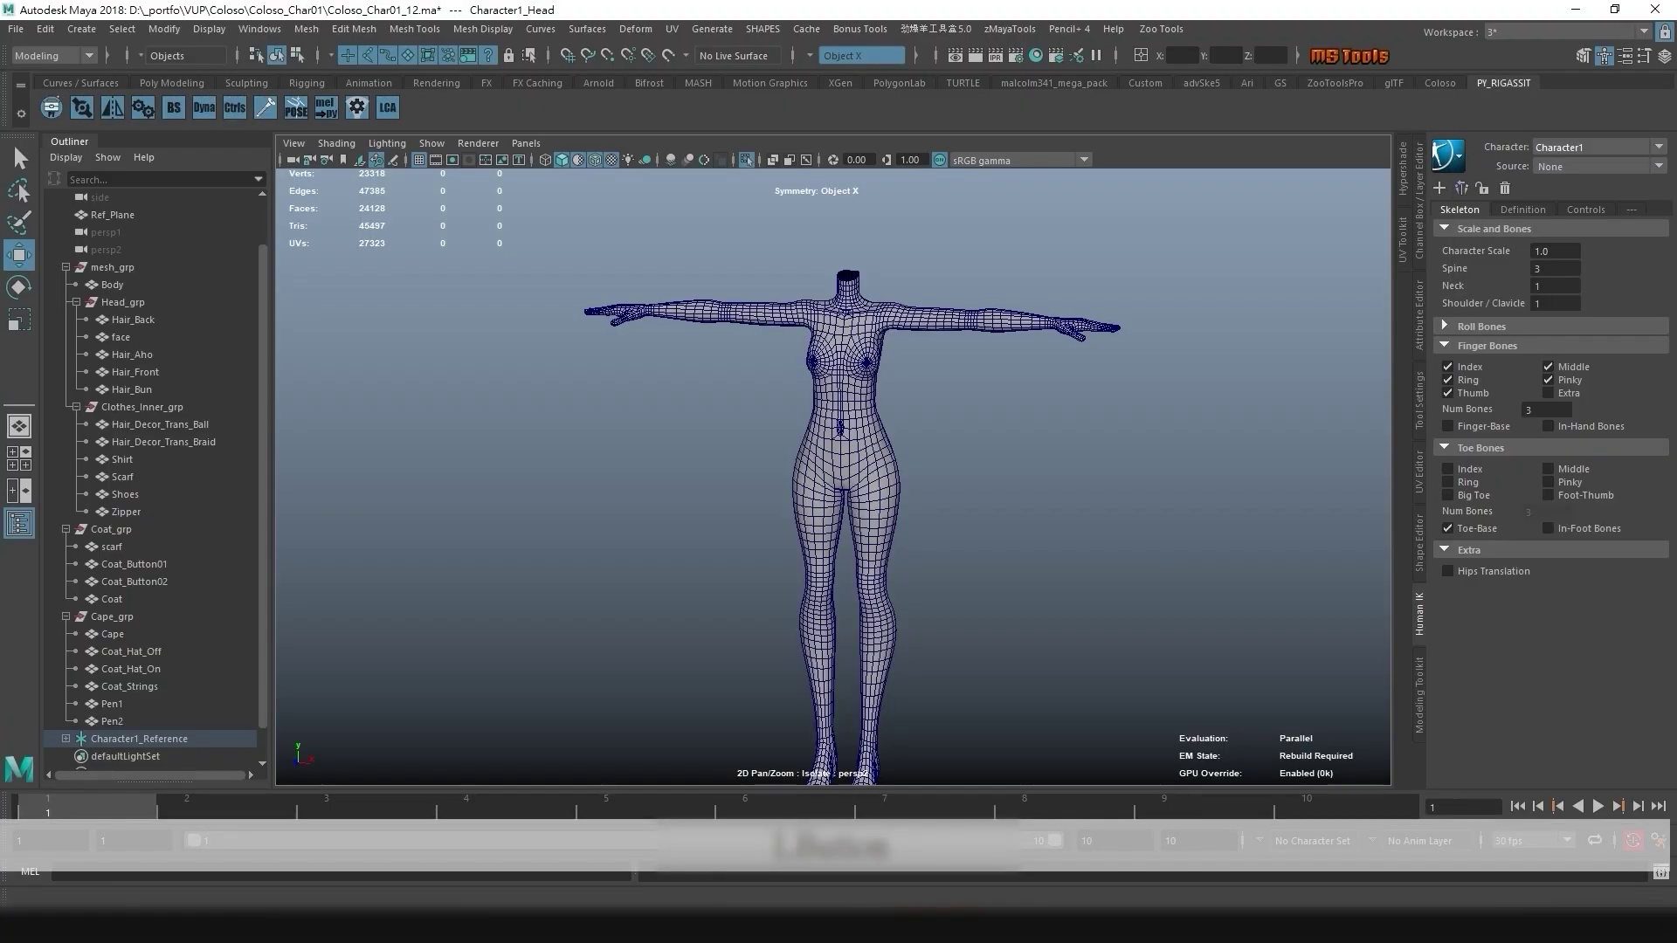
{"action": "left_click", "coordinate": [1504, 188]}
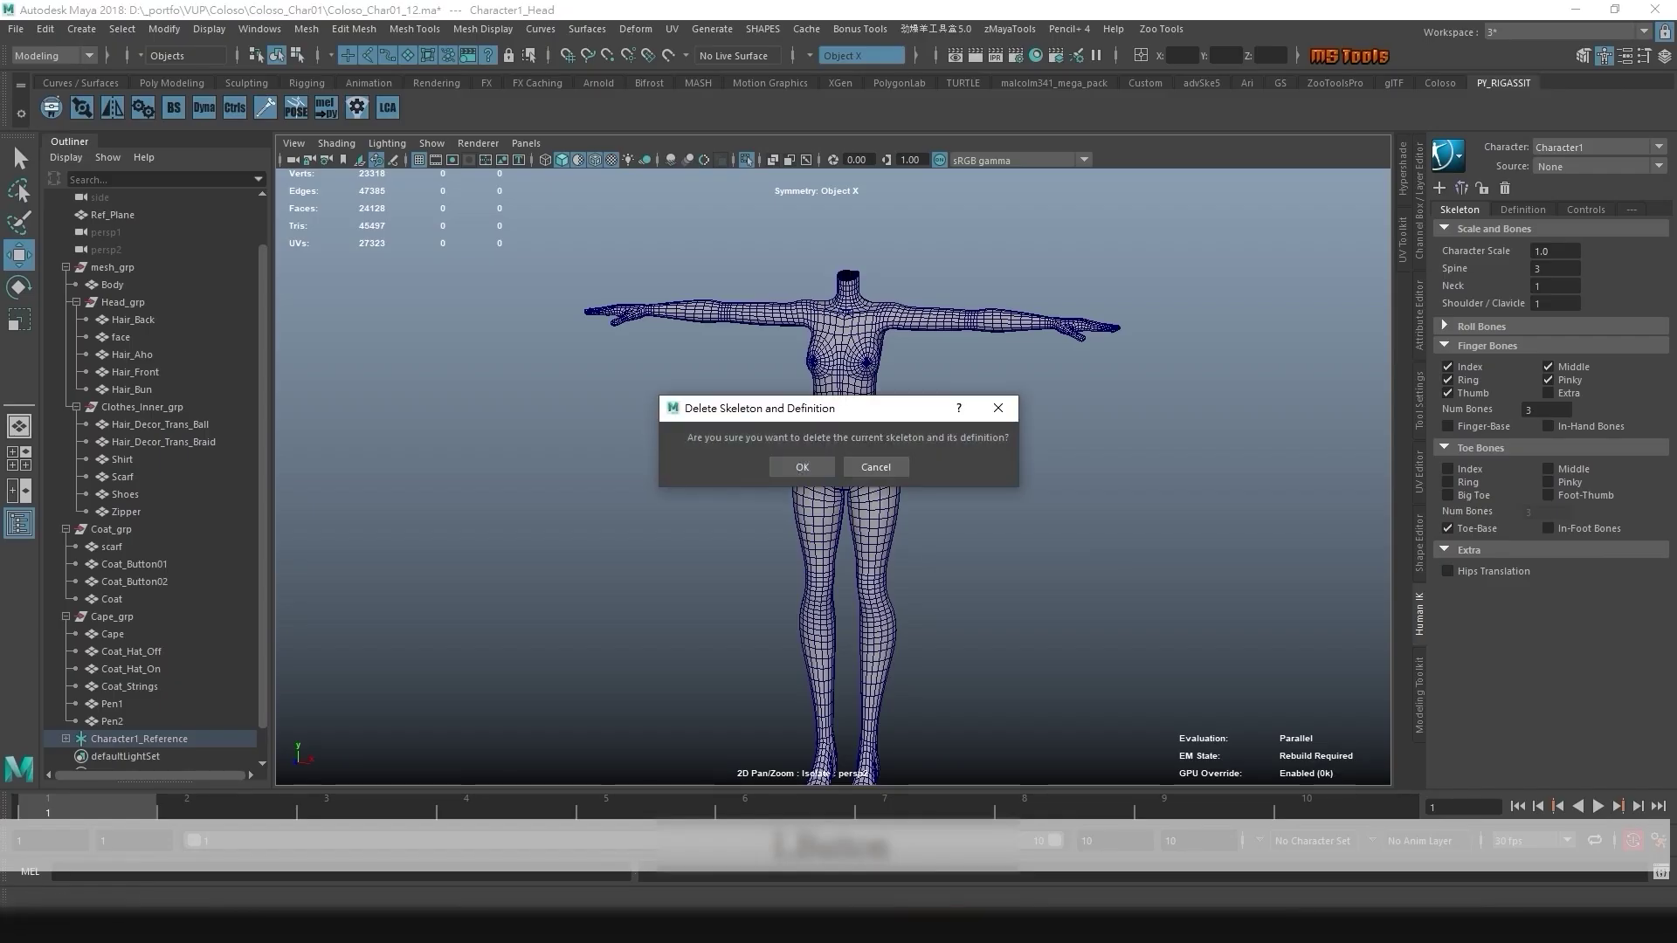
{"action": "left_click", "coordinate": [802, 467]}
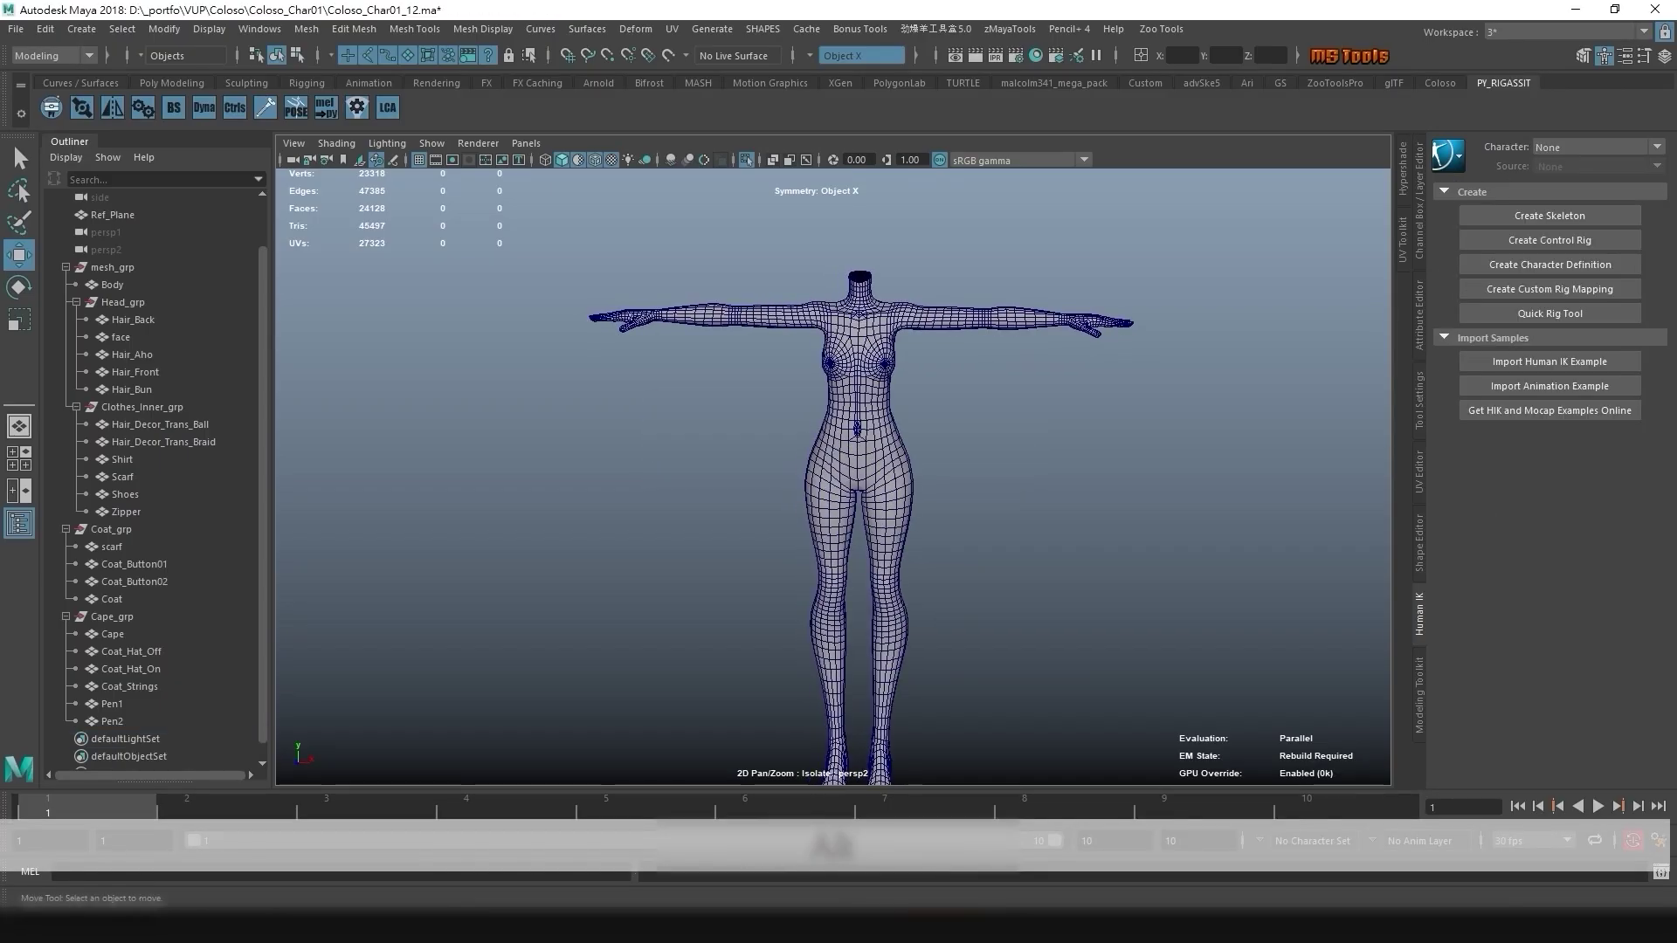
{"action": "left_click_drag", "start_coordinate": [987, 430], "coordinate": [994, 432], "text": "alt"}
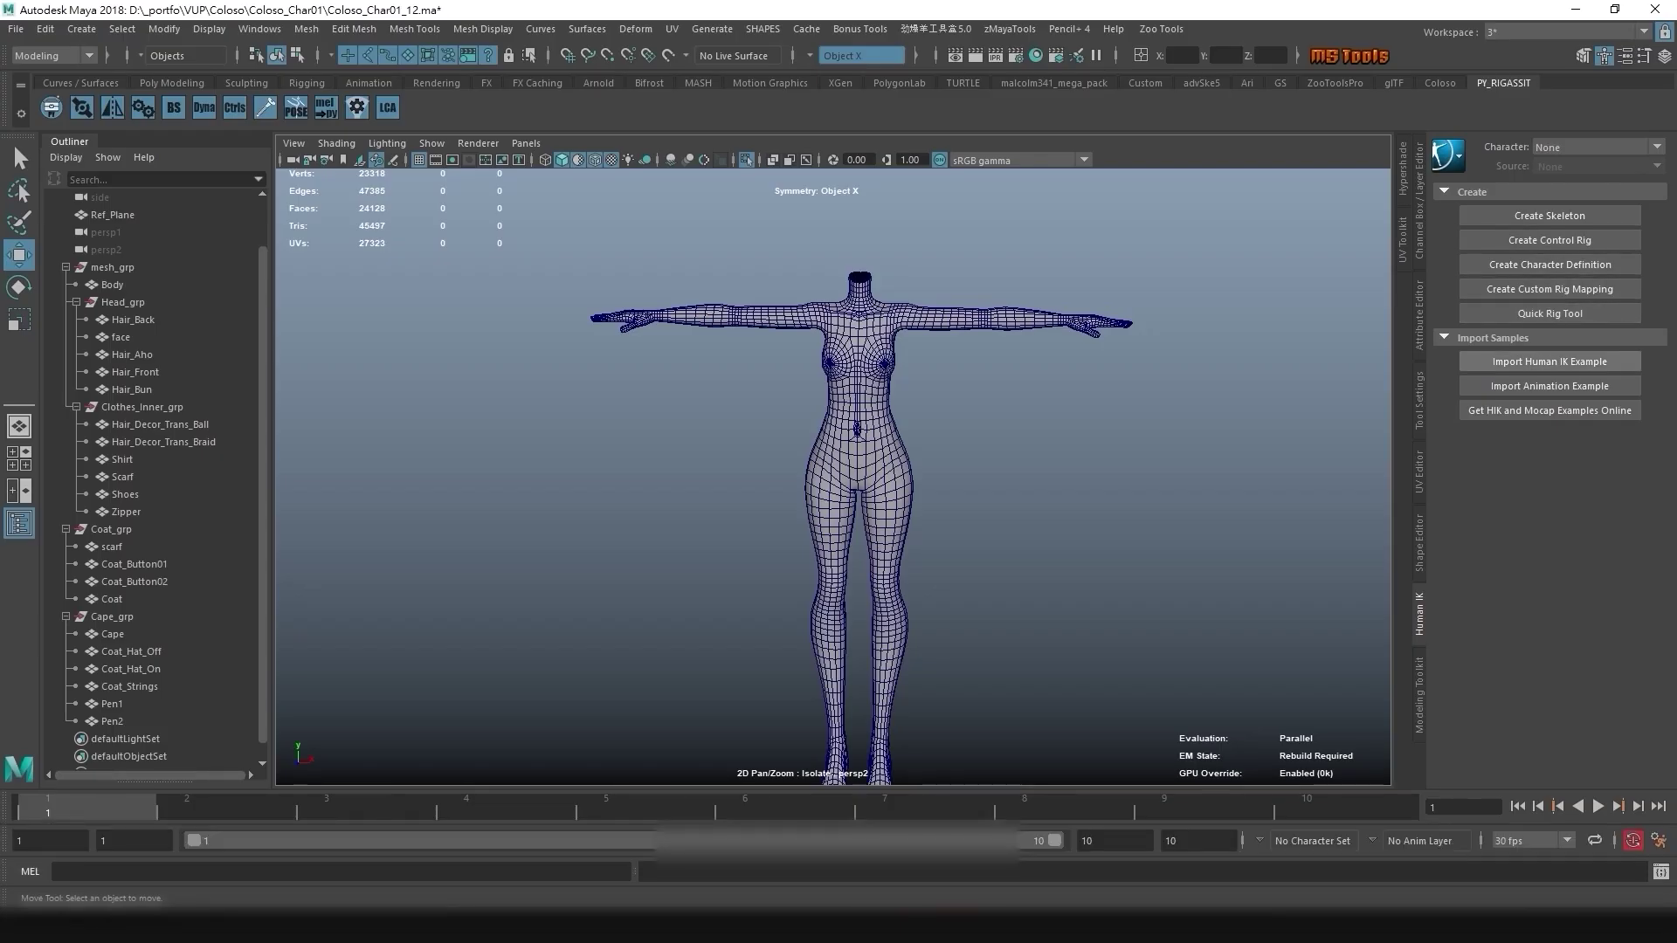
- Import the Human IK example character and show all scene objects instead of only the isolated body
{"action": "left_click", "coordinate": [1550, 361]}
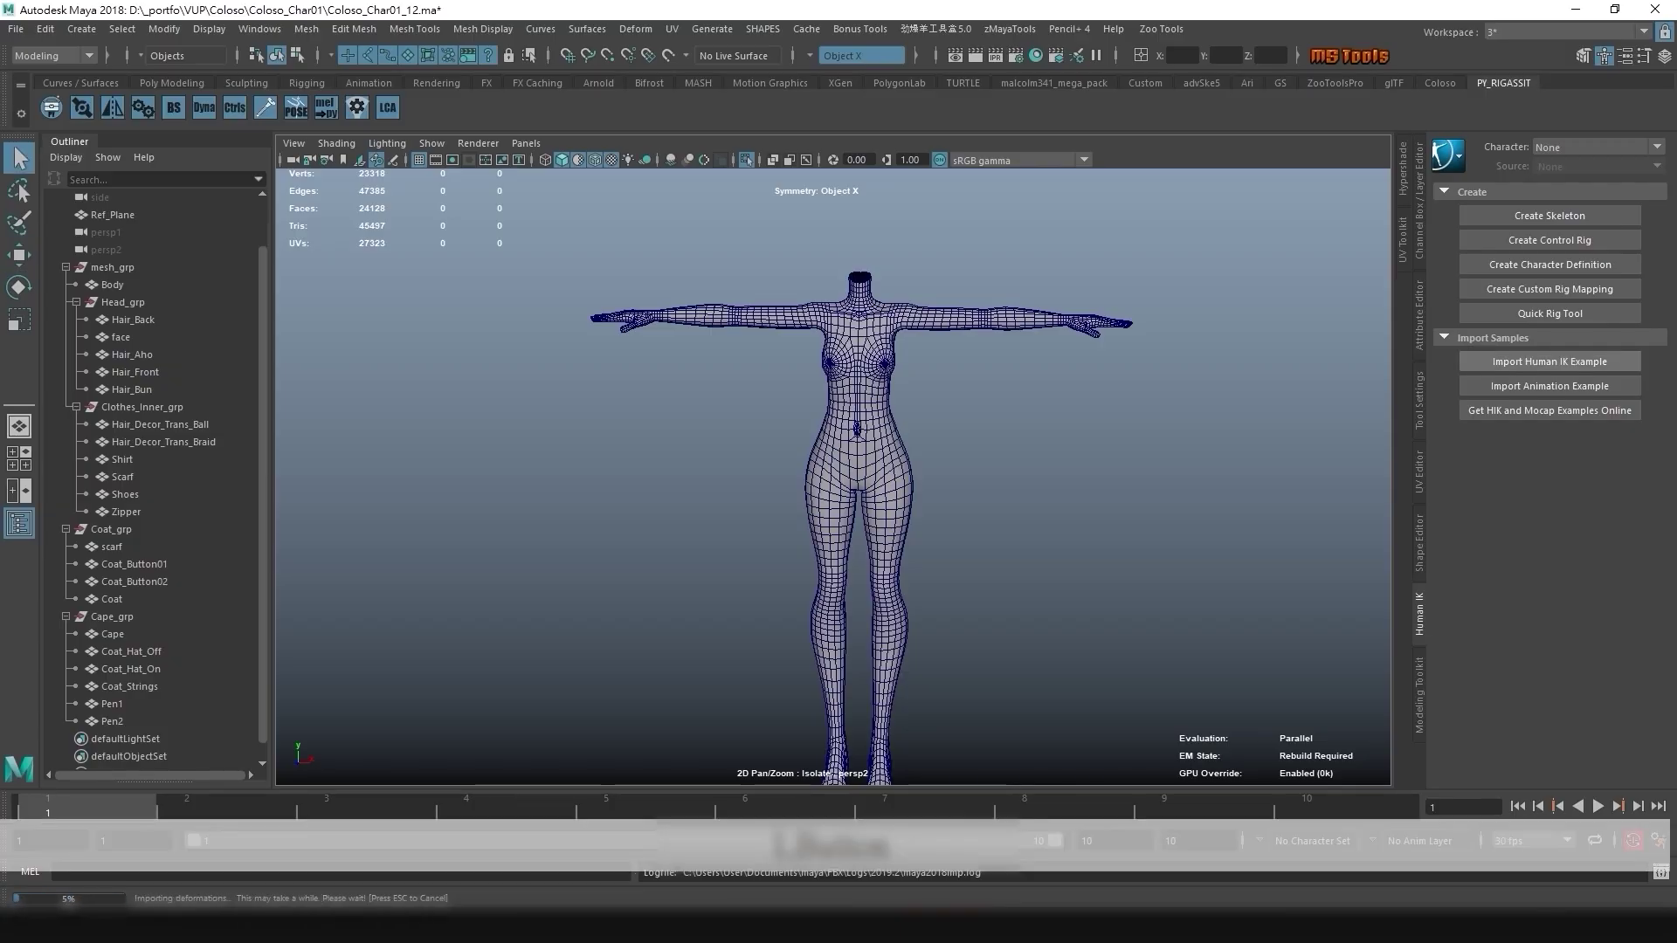
{"action": "right_click_drag", "start_coordinate": [873, 472], "coordinate": [825, 476], "text": "alt"}
{"action": "mouse_move", "coordinate": [826, 476]}
{"action": "left_mouse_down", "text": "alt"}
{"action": "mouse_move", "coordinate": [768, 537]}
{"action": "mouse_move", "coordinate": [825, 472]}
{"action": "left_mouse_up", "text": "alt"}
{"action": "key", "text": "ctrl+1"}
{"action": "middle_click_drag", "start_coordinate": [829, 393], "coordinate": [828, 481], "text": "alt"}
{"action": "right_click_drag", "start_coordinate": [828, 480], "coordinate": [786, 481], "text": "alt"}
{"action": "left_click_drag", "start_coordinate": [786, 480], "coordinate": [799, 482], "text": "alt"}
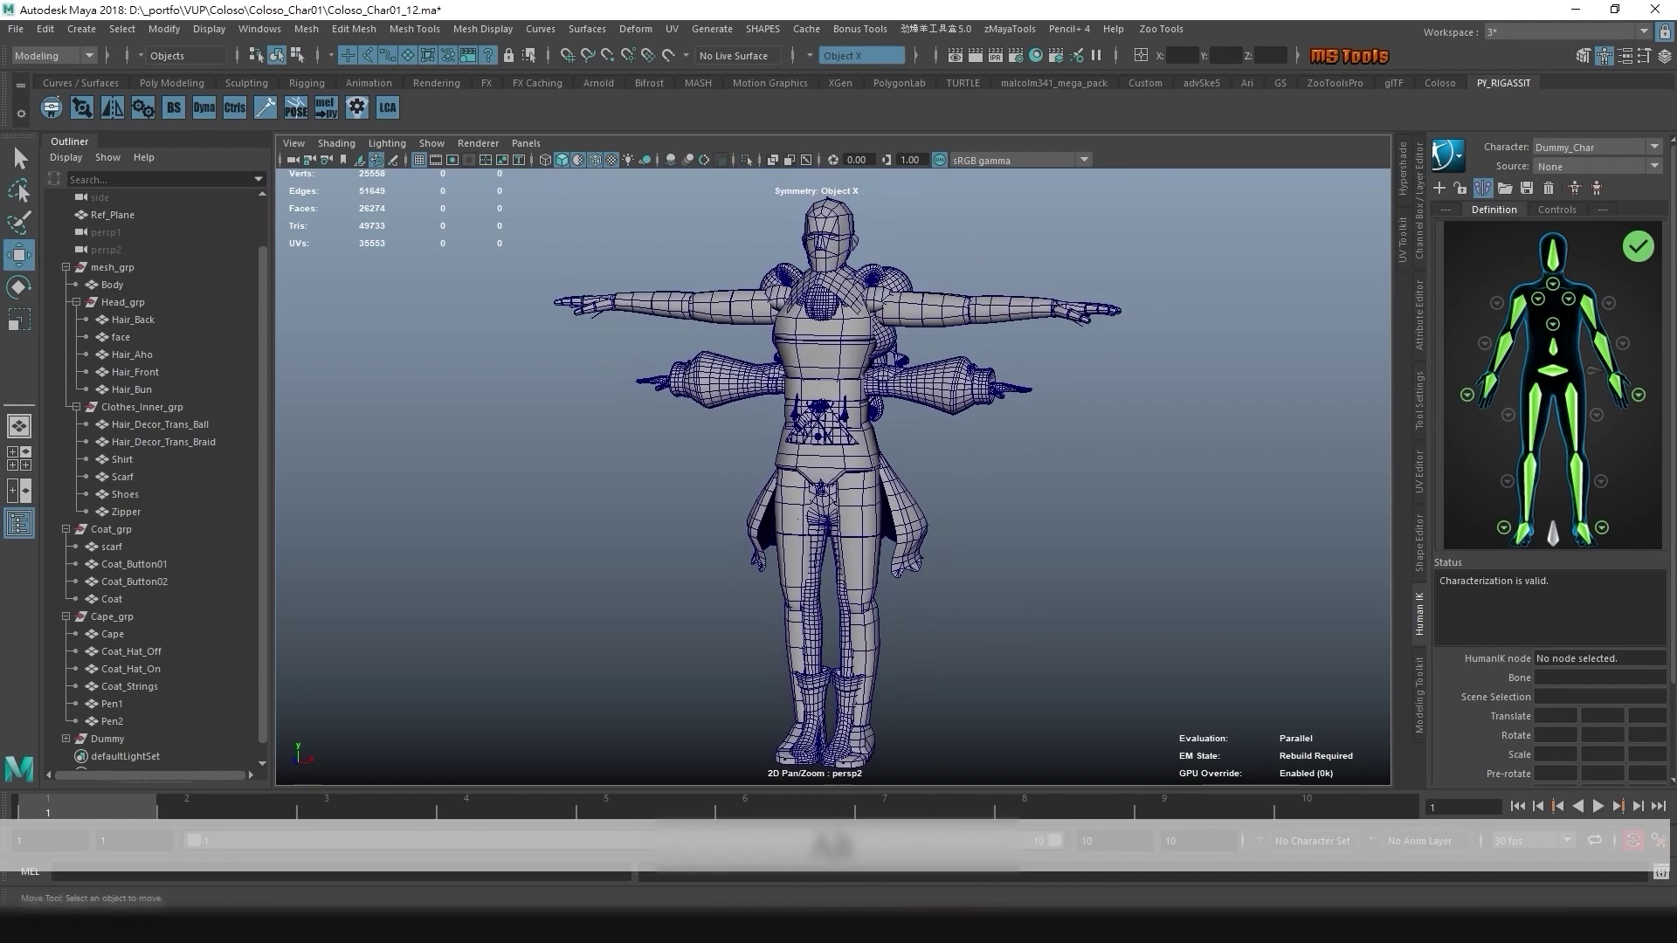
- Isolate the imported Dummy group and show it in wireframe display
{"action": "left_click", "coordinate": [908, 308]}
{"action": "scroll", "coordinate": [157, 611], "scroll_direction": "down", "scroll_amount": 1}
{"action": "left_click", "coordinate": [107, 721]}
{"action": "mouse_move", "coordinate": [873, 489]}
{"action": "right_mouse_down", "text": "alt"}
{"action": "mouse_move", "coordinate": [786, 489]}
{"action": "mouse_move", "coordinate": [874, 489]}
{"action": "right_mouse_up", "text": "alt"}
{"action": "key", "text": "ctrl+1"}
{"action": "left_click_drag", "start_coordinate": [830, 489], "coordinate": [816, 502], "text": "alt"}
{"action": "key", "text": "4"}
{"action": "right_click_drag", "start_coordinate": [816, 502], "coordinate": [903, 502], "text": "alt"}
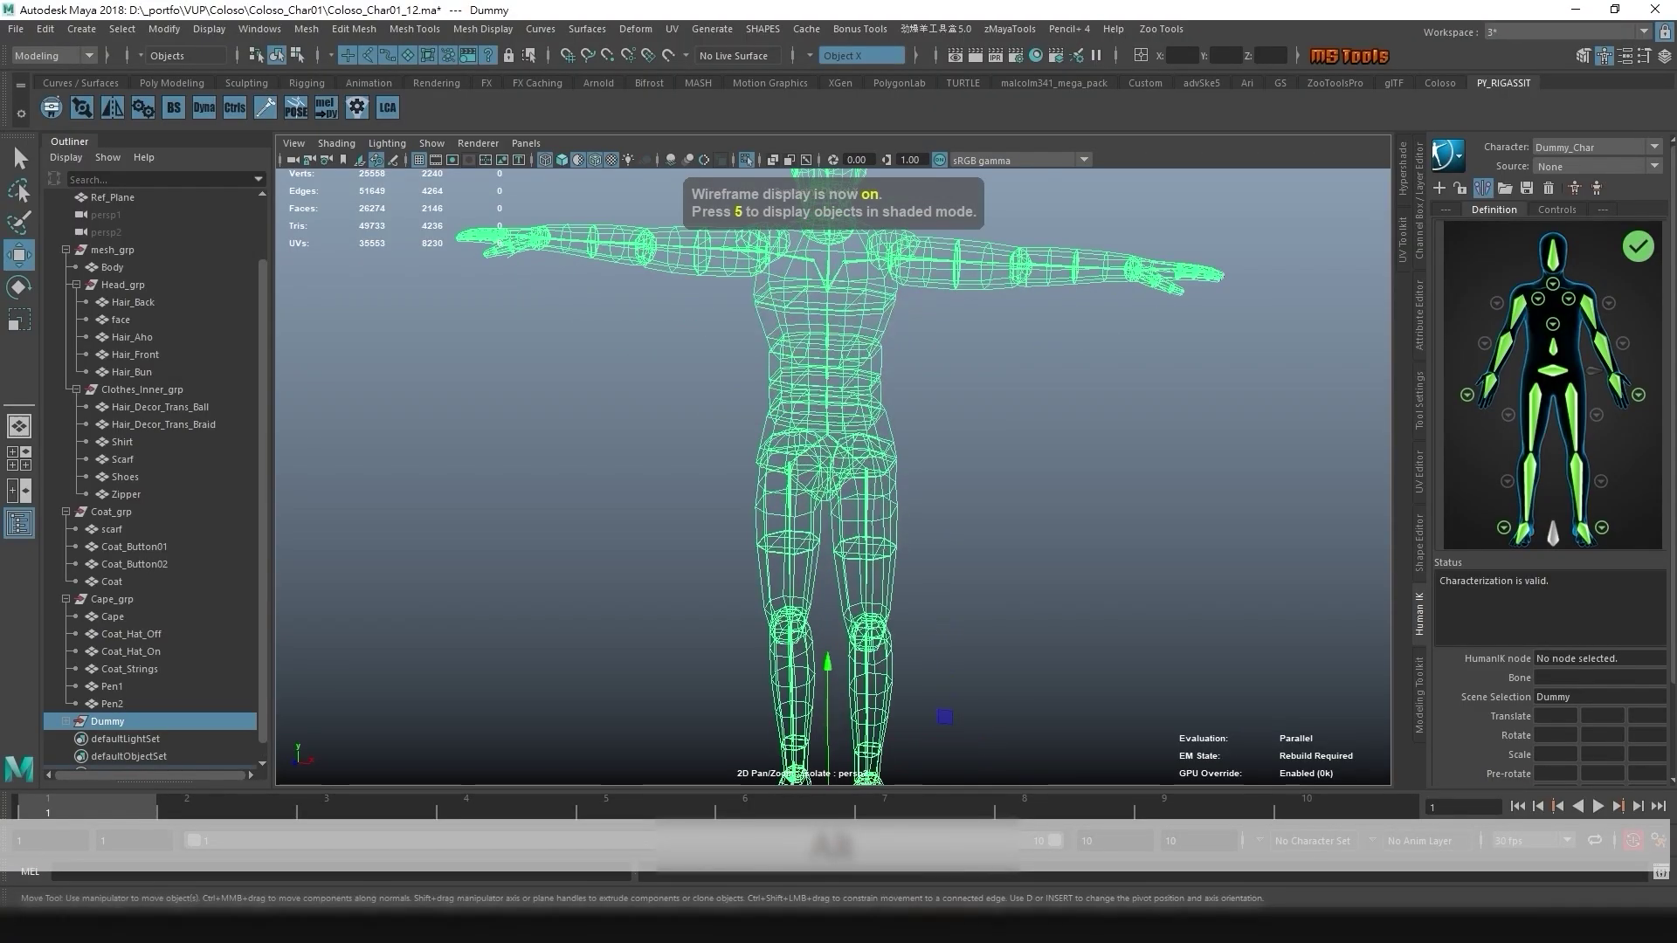
{"action": "middle_click_drag", "start_coordinate": [873, 489], "coordinate": [869, 592], "text": "alt"}
{"action": "right_click_drag", "start_coordinate": [869, 592], "coordinate": [799, 593], "text": "alt"}
- Delete Dummy_Mesh from the Dummy group so that only the example's joint hierarchy is left
{"action": "left_click", "coordinate": [65, 721]}
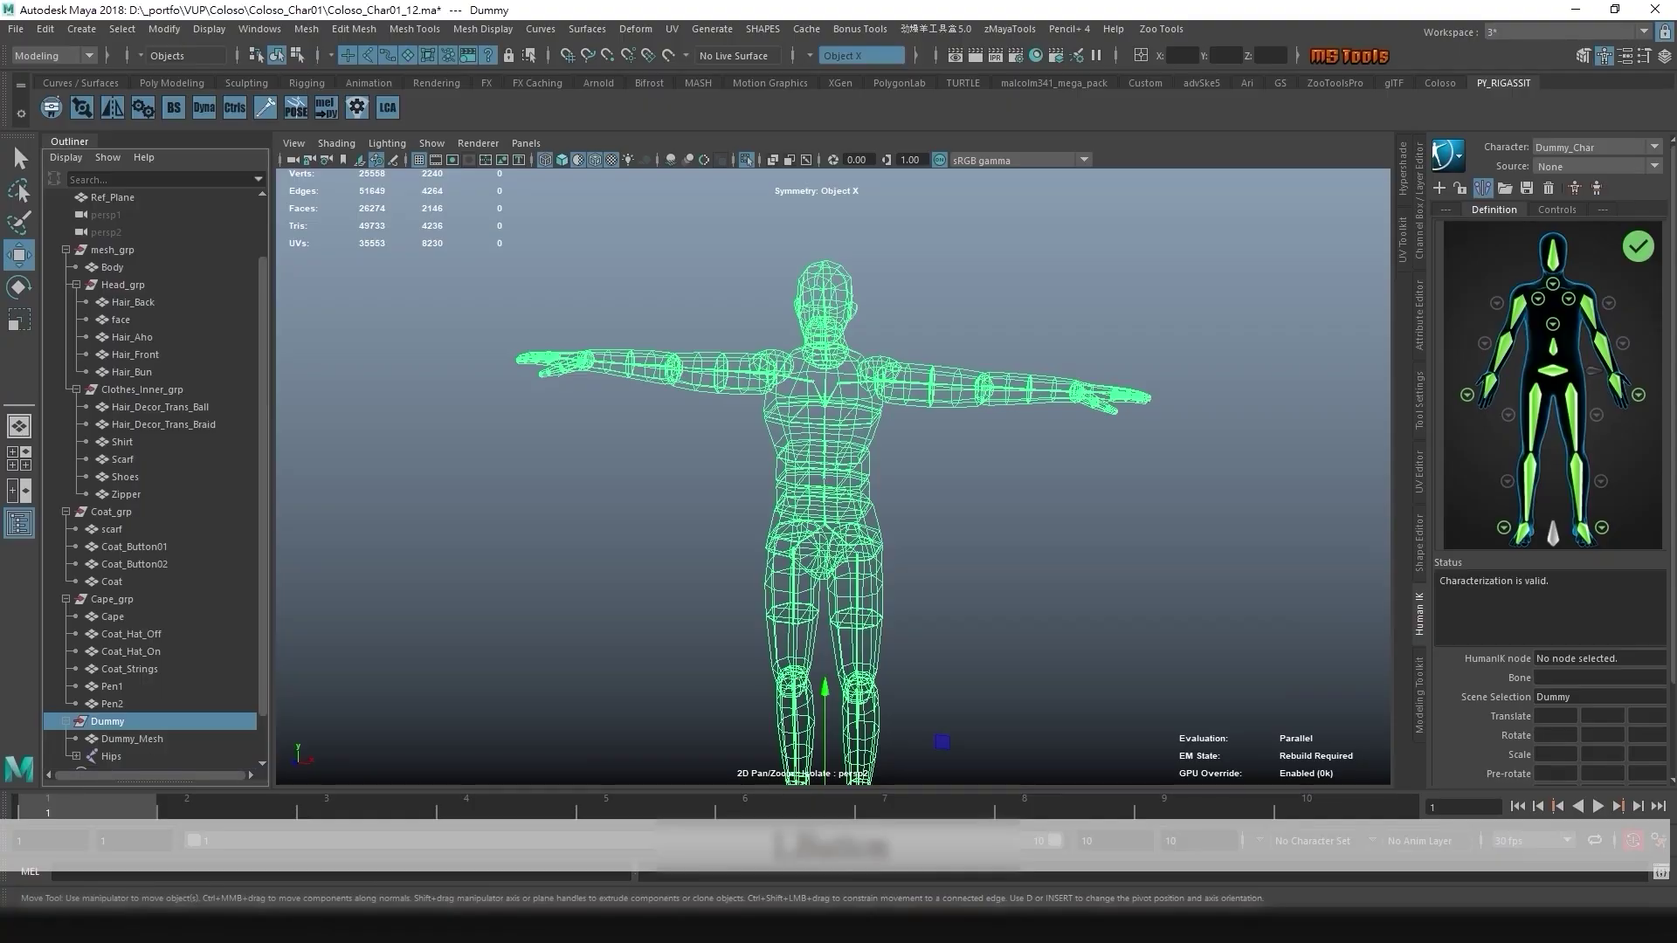
{"action": "scroll", "coordinate": [131, 755], "scroll_direction": "down", "scroll_amount": 1}
{"action": "key", "text": "Delete"}
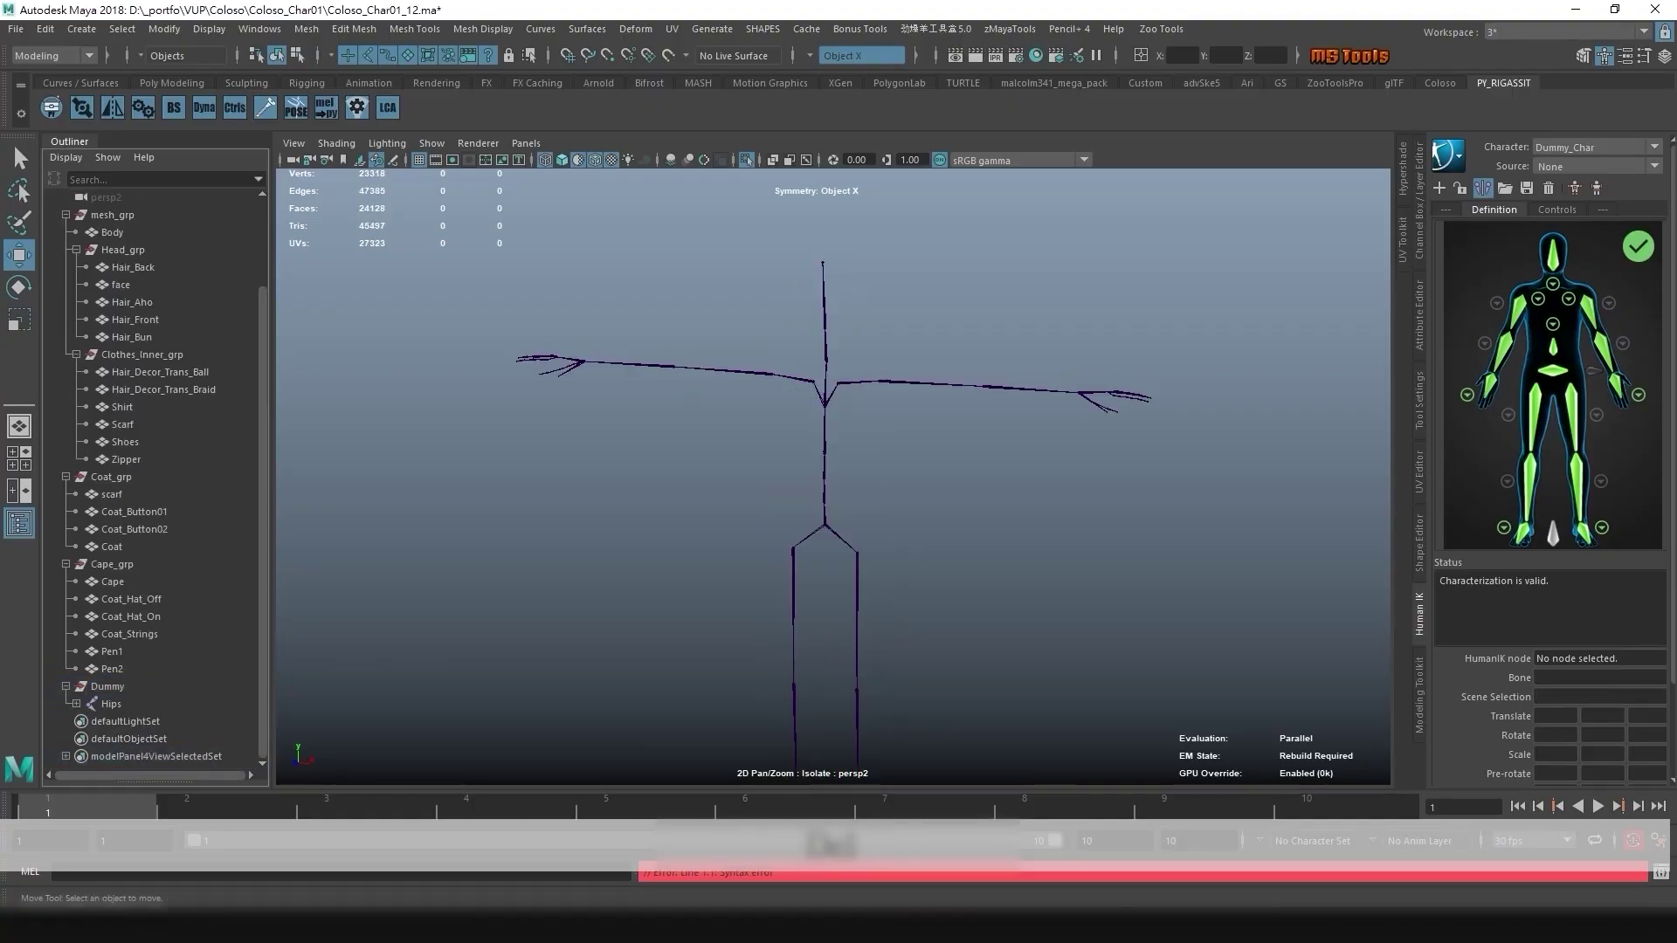
- Select the example skeleton's Spine joint and examine the torso, arm and hand joints at an angle
{"action": "key", "text": "6"}
{"action": "mouse_move", "coordinate": [830, 489]}
{"action": "left_mouse_down", "text": "alt"}
{"action": "mouse_move", "coordinate": [699, 482]}
{"action": "mouse_move", "coordinate": [781, 534]}
{"action": "left_mouse_up", "text": "alt"}
{"action": "key", "text": "Up"}
{"action": "left_click", "coordinate": [822, 479]}
{"action": "middle_click_drag", "start_coordinate": [782, 535], "coordinate": [729, 527], "text": "alt"}
{"action": "right_click_drag", "start_coordinate": [728, 527], "coordinate": [777, 529], "text": "alt"}
{"action": "left_click_drag", "start_coordinate": [778, 530], "coordinate": [774, 557], "text": "alt"}
{"action": "middle_click_drag", "start_coordinate": [774, 557], "coordinate": [671, 525], "text": "alt"}
{"action": "right_click_drag", "start_coordinate": [671, 525], "coordinate": [786, 526], "text": "alt"}
{"action": "left_click_drag", "start_coordinate": [786, 525], "coordinate": [790, 579], "text": "alt"}
{"action": "middle_click_drag", "start_coordinate": [789, 580], "coordinate": [716, 530], "text": "alt"}
{"action": "right_click_drag", "start_coordinate": [716, 529], "coordinate": [747, 529], "text": "alt"}
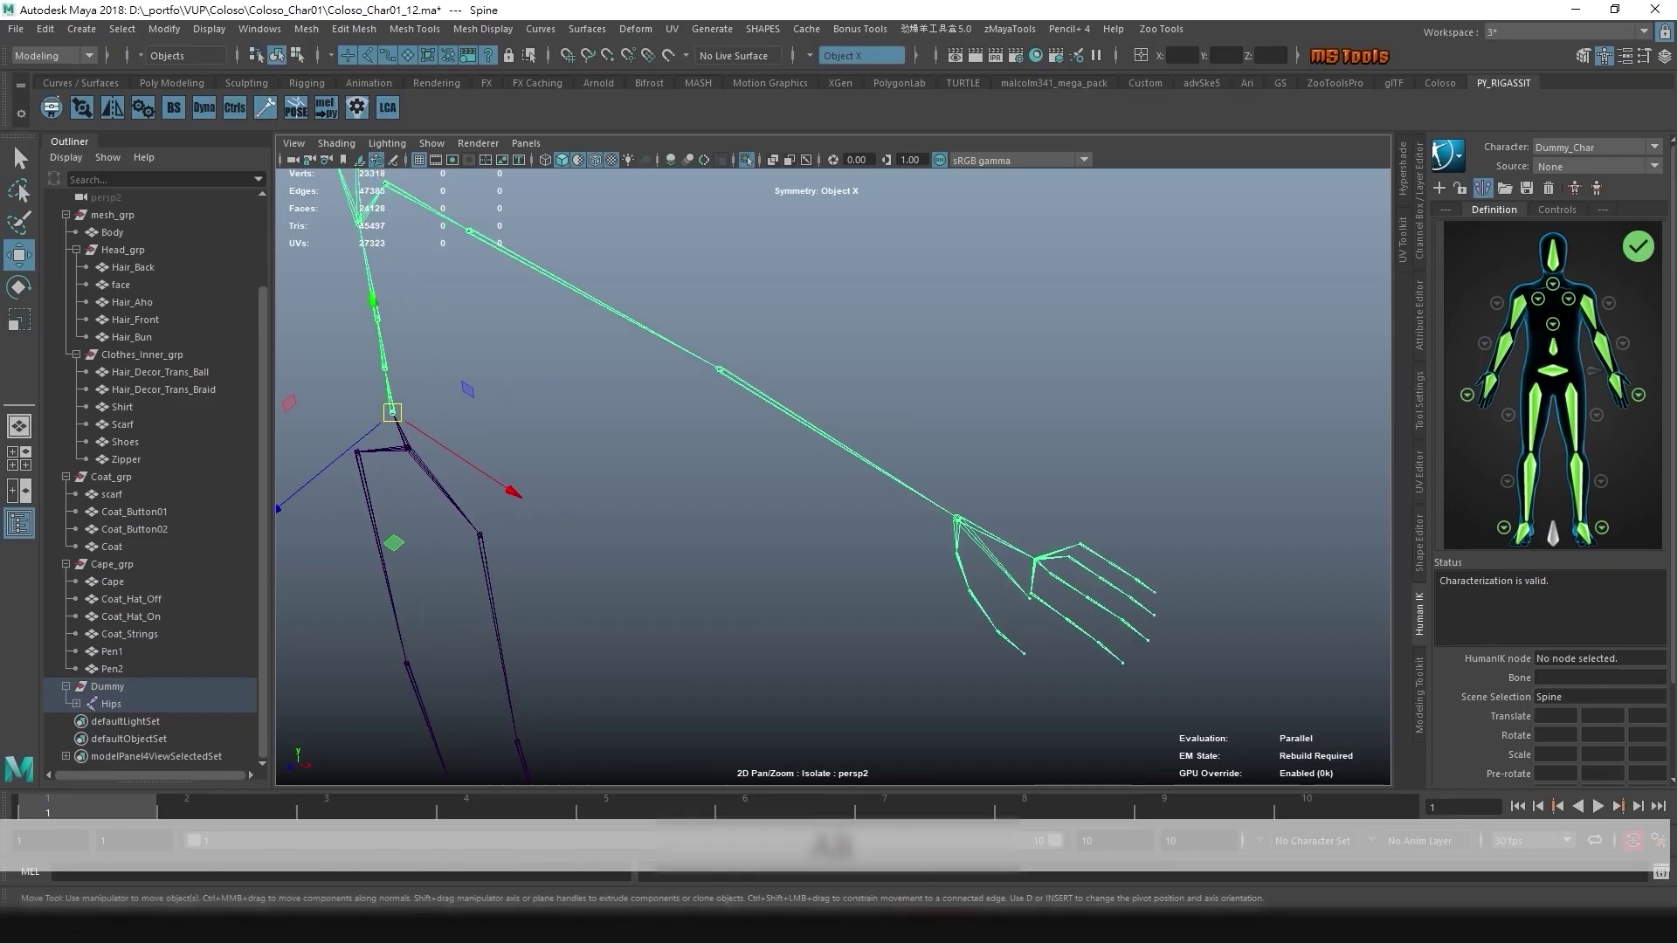
- Examine the spine joint chain up close and check the spine slots in the Dummy_Char definition
{"action": "left_click_drag", "start_coordinate": [747, 529], "coordinate": [770, 498], "text": "alt"}
{"action": "right_click_drag", "start_coordinate": [770, 498], "coordinate": [712, 499], "text": "alt"}
{"action": "left_click_drag", "start_coordinate": [712, 500], "coordinate": [786, 489], "text": "alt"}
{"action": "right_click_drag", "start_coordinate": [786, 489], "coordinate": [874, 491], "text": "alt"}
{"action": "middle_click_drag", "start_coordinate": [873, 491], "coordinate": [1013, 542], "text": "alt"}
{"action": "left_click_drag", "start_coordinate": [1013, 541], "coordinate": [1022, 529], "text": "alt"}
{"action": "key", "text": "q"}
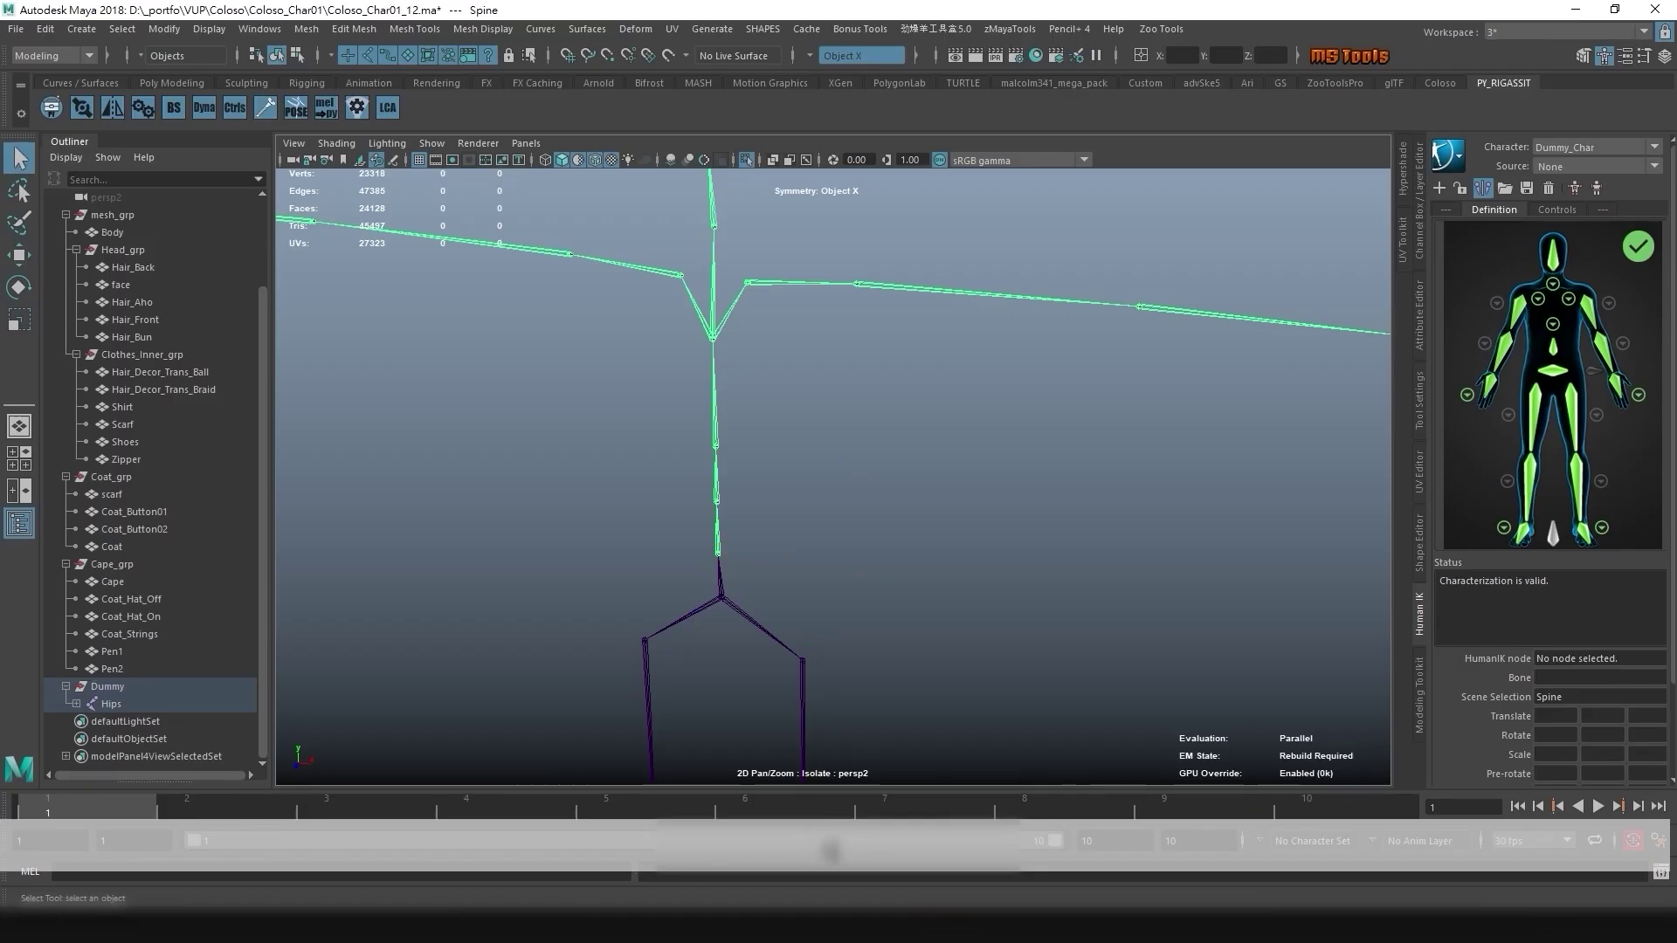
{"action": "left_click", "coordinate": [786, 524]}
{"action": "left_click", "coordinate": [718, 554]}
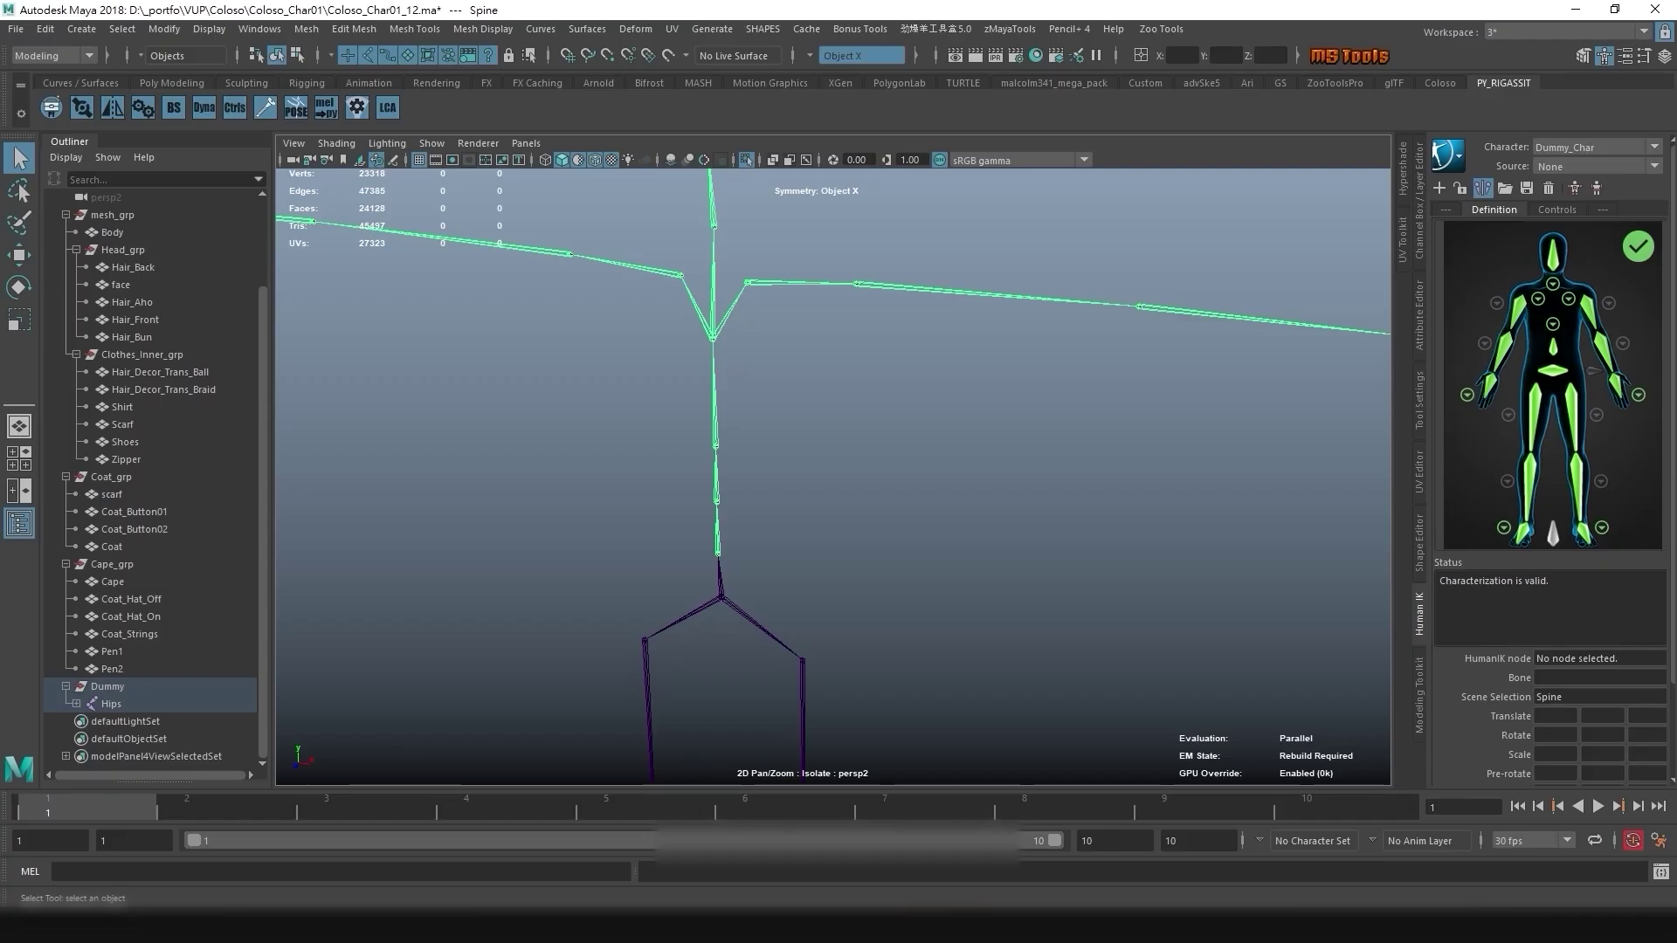
{"action": "left_click", "coordinate": [1552, 325]}
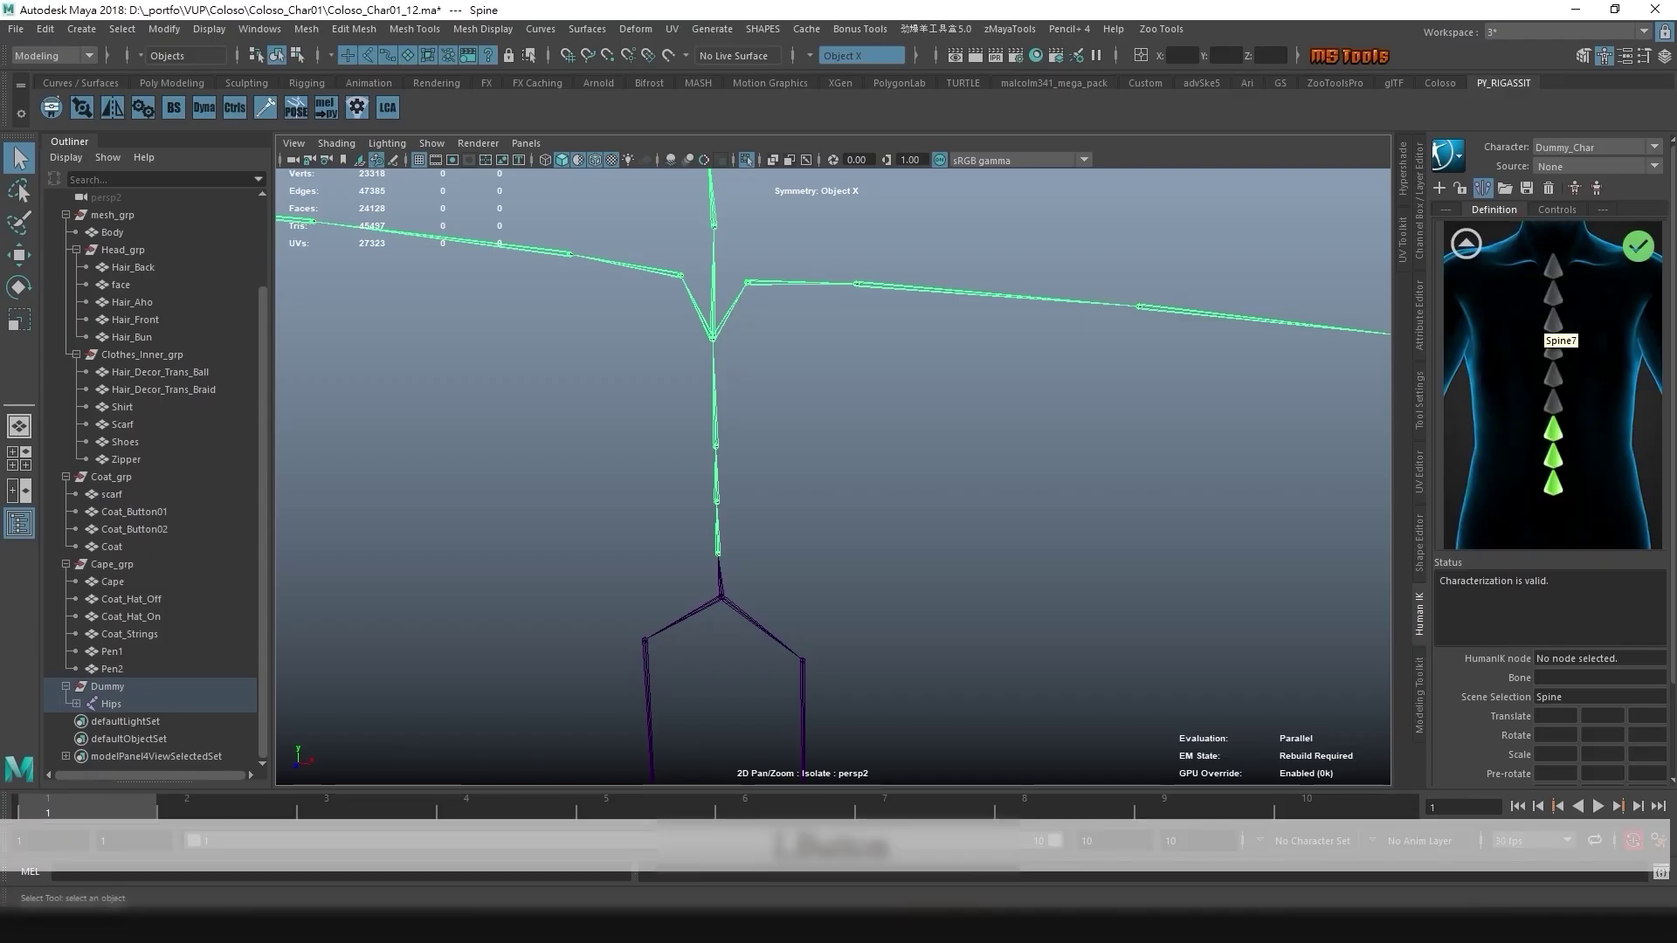
{"action": "left_click", "coordinate": [1467, 245]}
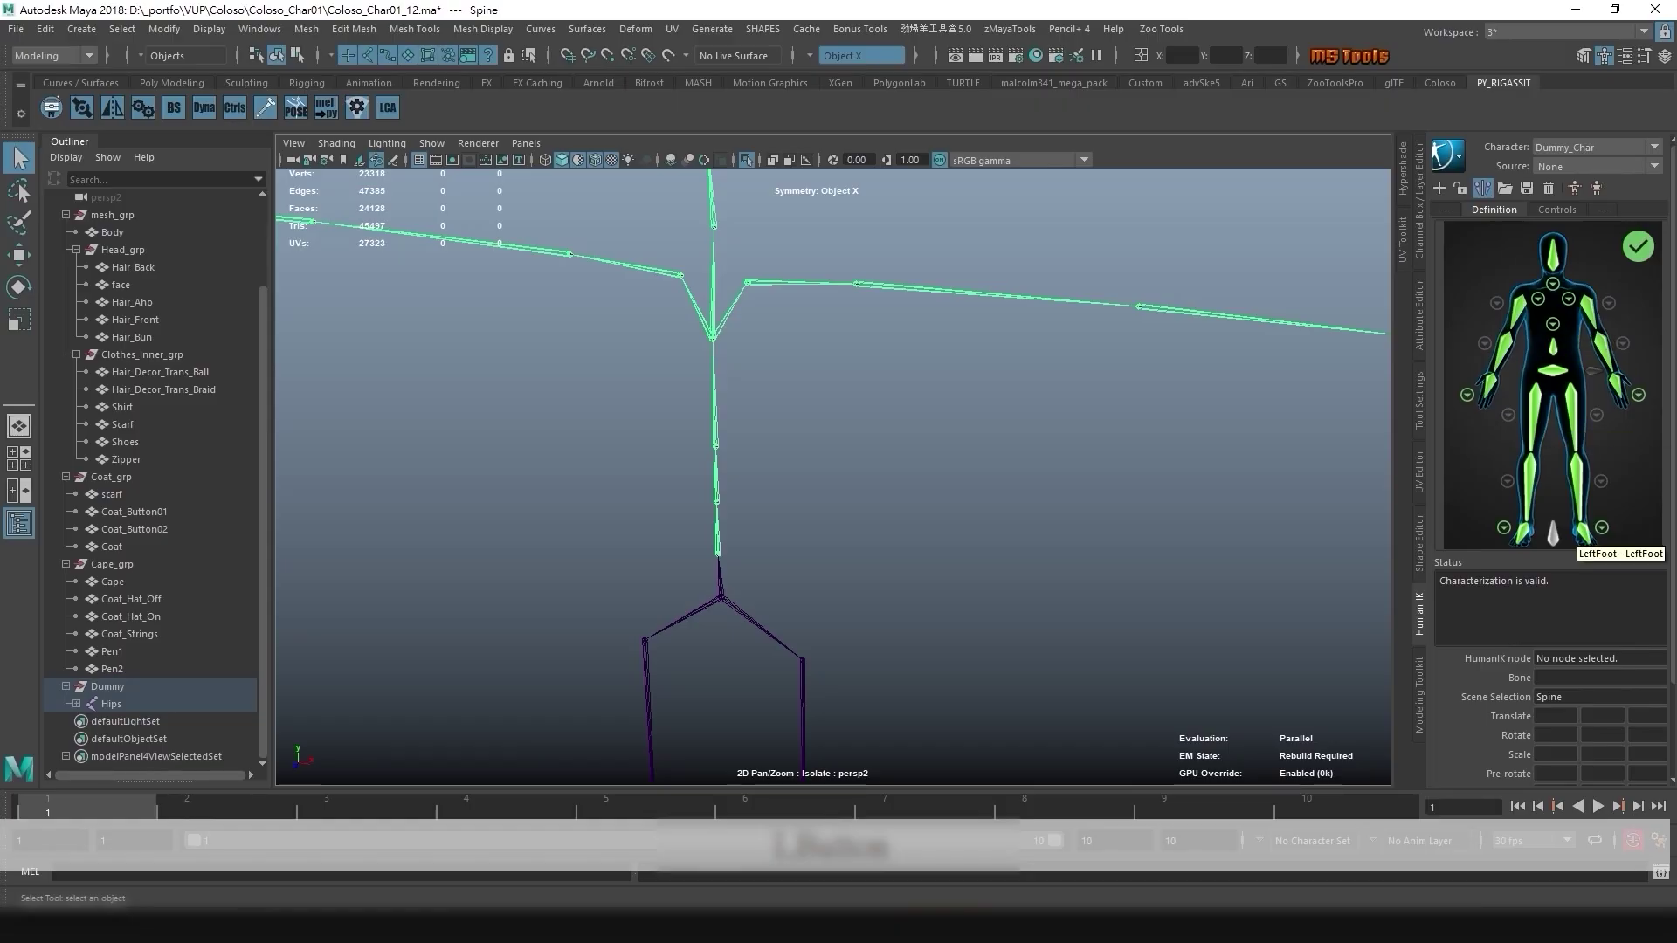
- Select the LeftFingerBase joint of the example skeleton and try rotating it
{"action": "right_click_drag", "start_coordinate": [1030, 437], "coordinate": [900, 436], "text": "alt"}
{"action": "left_click_drag", "start_coordinate": [900, 436], "coordinate": [812, 515], "text": "alt"}
{"action": "middle_click_drag", "start_coordinate": [1066, 611], "coordinate": [822, 475], "text": "alt"}
{"action": "right_click_drag", "start_coordinate": [821, 475], "coordinate": [1005, 489], "text": "alt"}
{"action": "left_click", "coordinate": [934, 591]}
{"action": "key", "text": "e"}
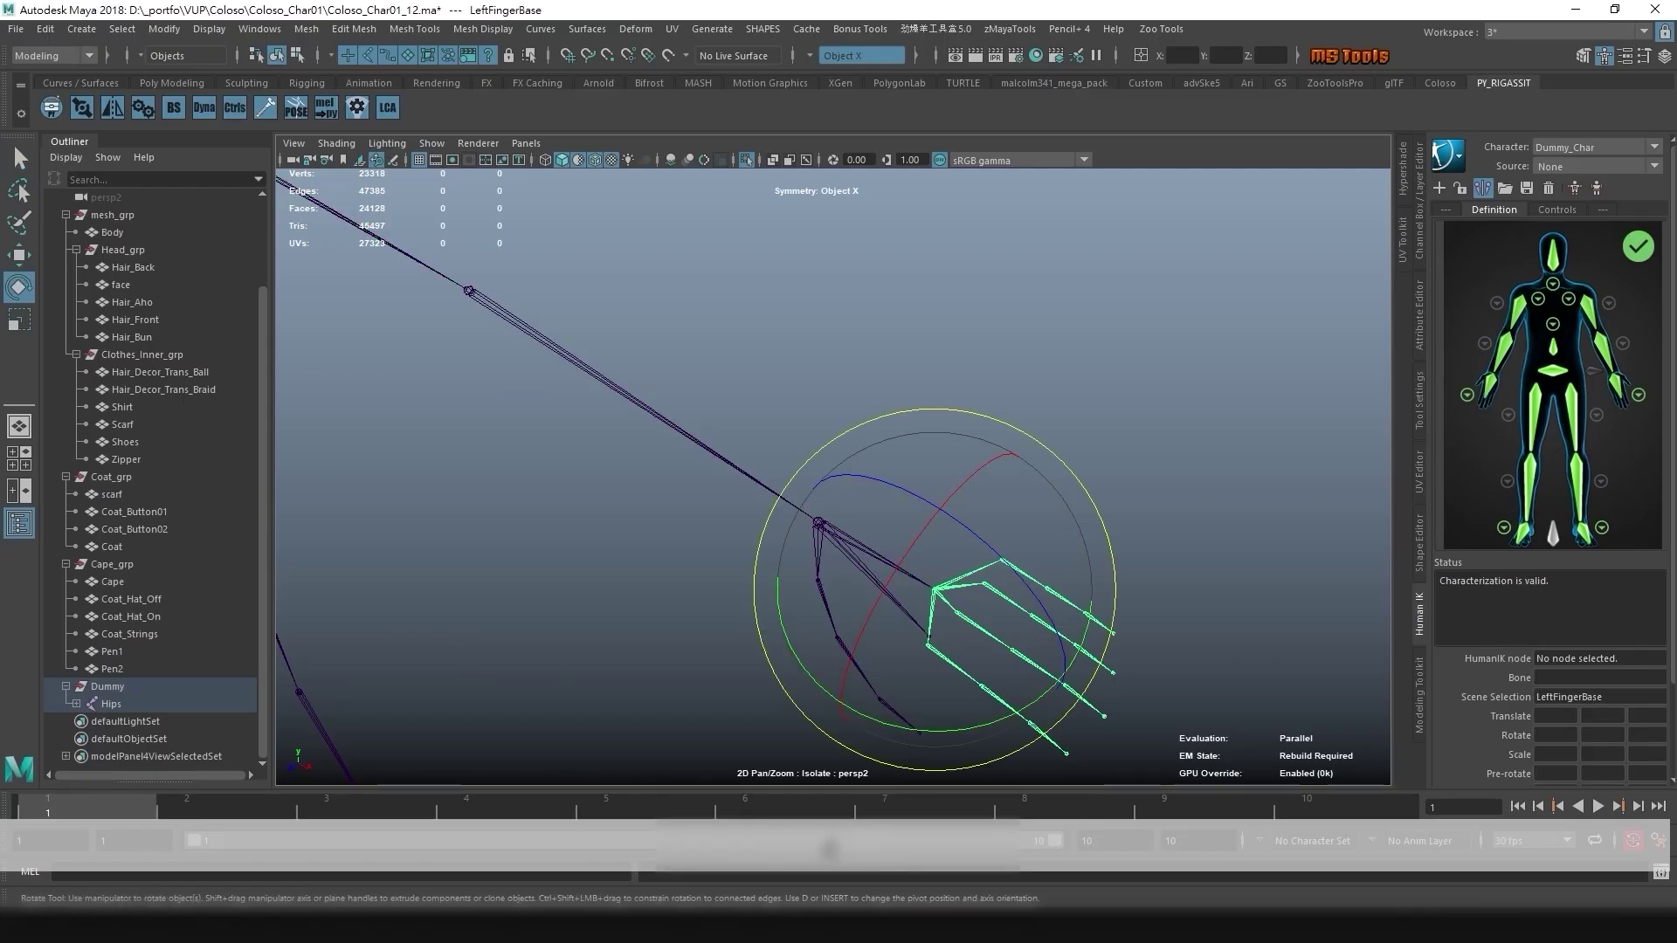
{"action": "left_click_drag", "start_coordinate": [988, 544], "coordinate": [998, 557]}
{"action": "right_click_drag", "start_coordinate": [998, 557], "coordinate": [909, 545], "text": "alt"}
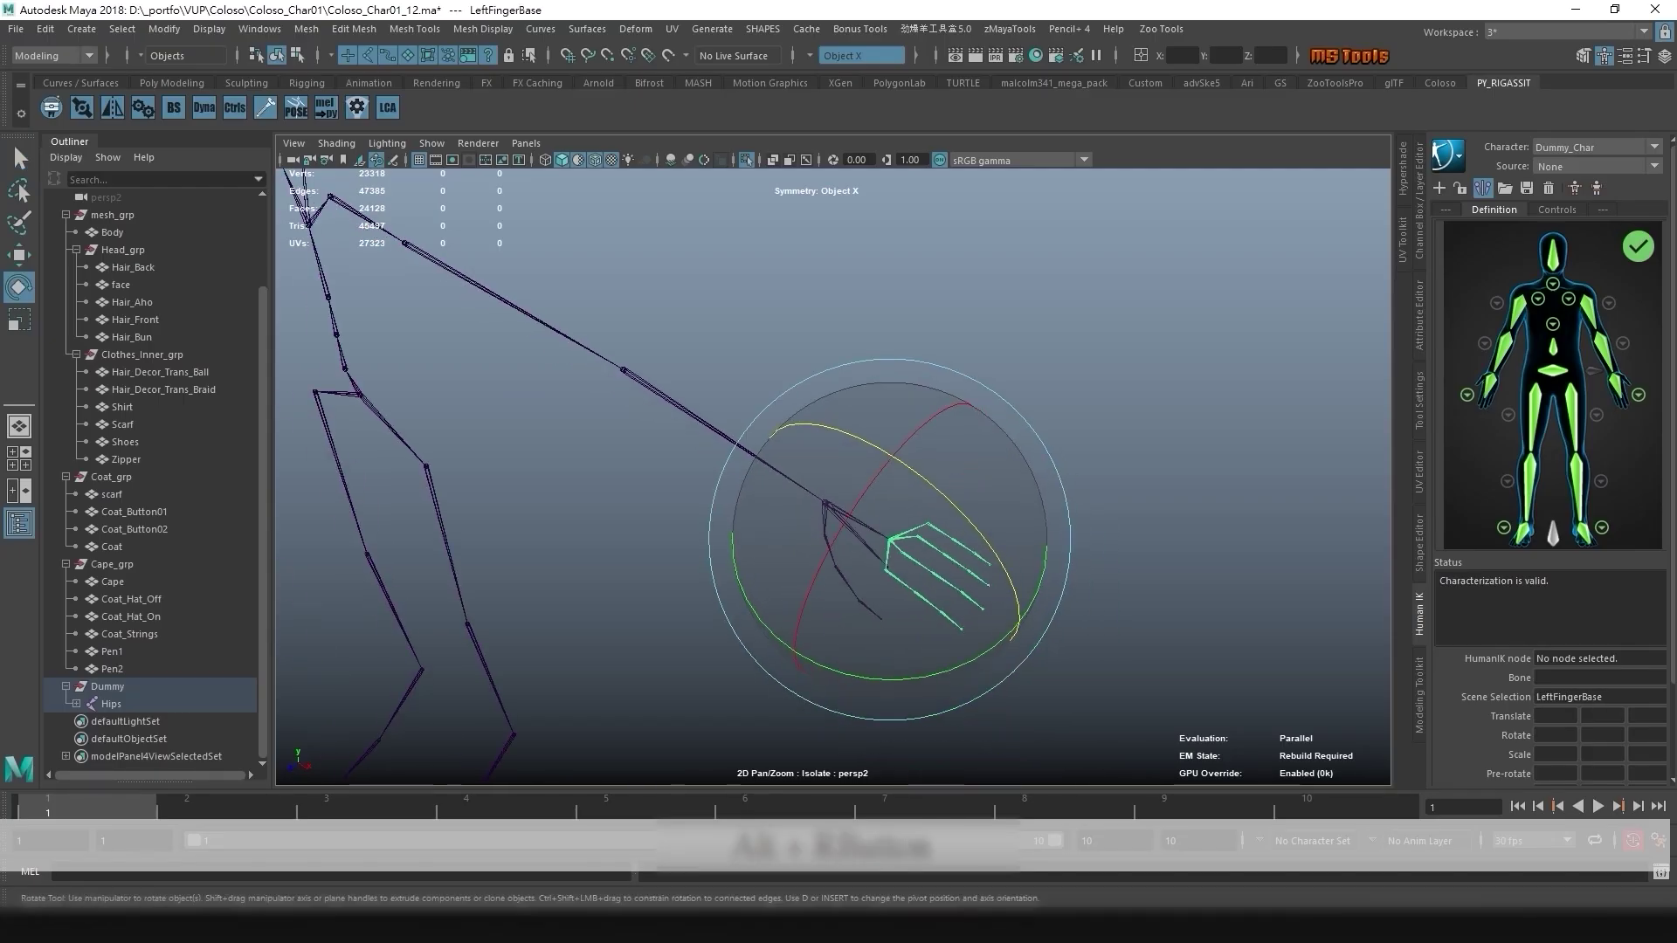
- Remove the imported example skeleton and its Dummy_Char definition from the scene
{"action": "left_click_drag", "start_coordinate": [909, 545], "coordinate": [1005, 497], "text": "alt"}
{"action": "right_click_drag", "start_coordinate": [1005, 498], "coordinate": [900, 489], "text": "alt"}
{"action": "left_click_drag", "start_coordinate": [900, 489], "coordinate": [839, 482], "text": "alt"}
{"action": "key", "text": "q"}
{"action": "left_click", "coordinate": [686, 502]}
{"action": "key", "text": "w"}
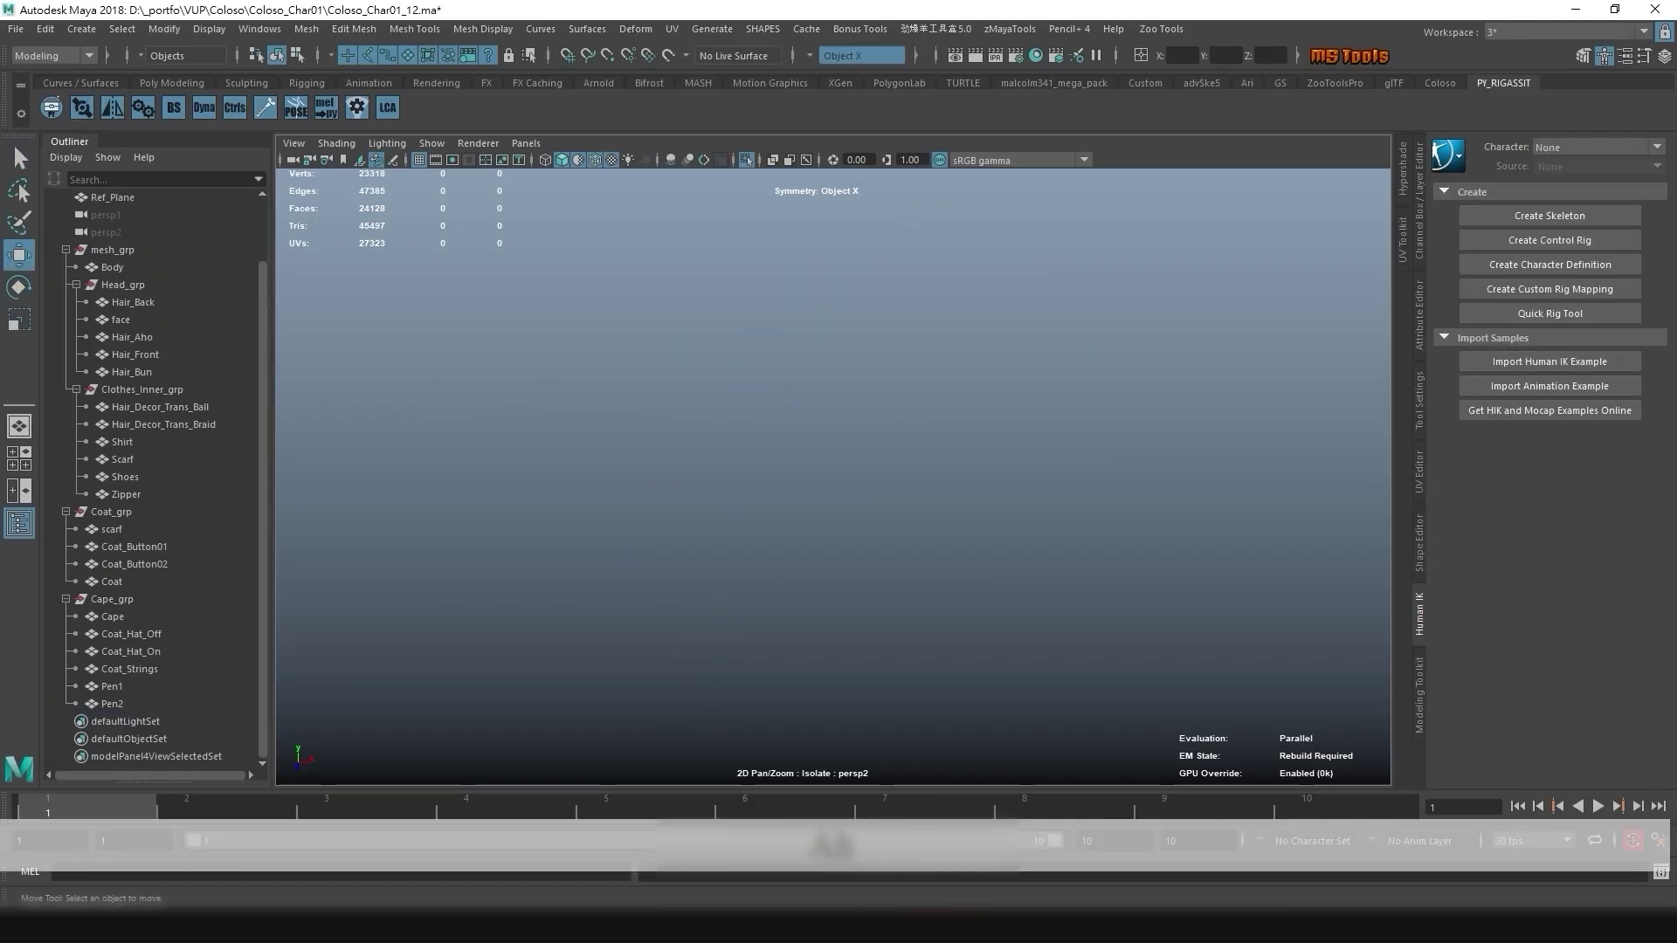
- Isolate the character's Body mesh and examine its full figure from the front
{"action": "key", "text": "ctrl+1"}
{"action": "right_click_drag", "start_coordinate": [506, 612], "coordinate": [602, 612], "text": "alt"}
{"action": "middle_click_drag", "start_coordinate": [603, 611], "coordinate": [679, 548], "text": "alt"}
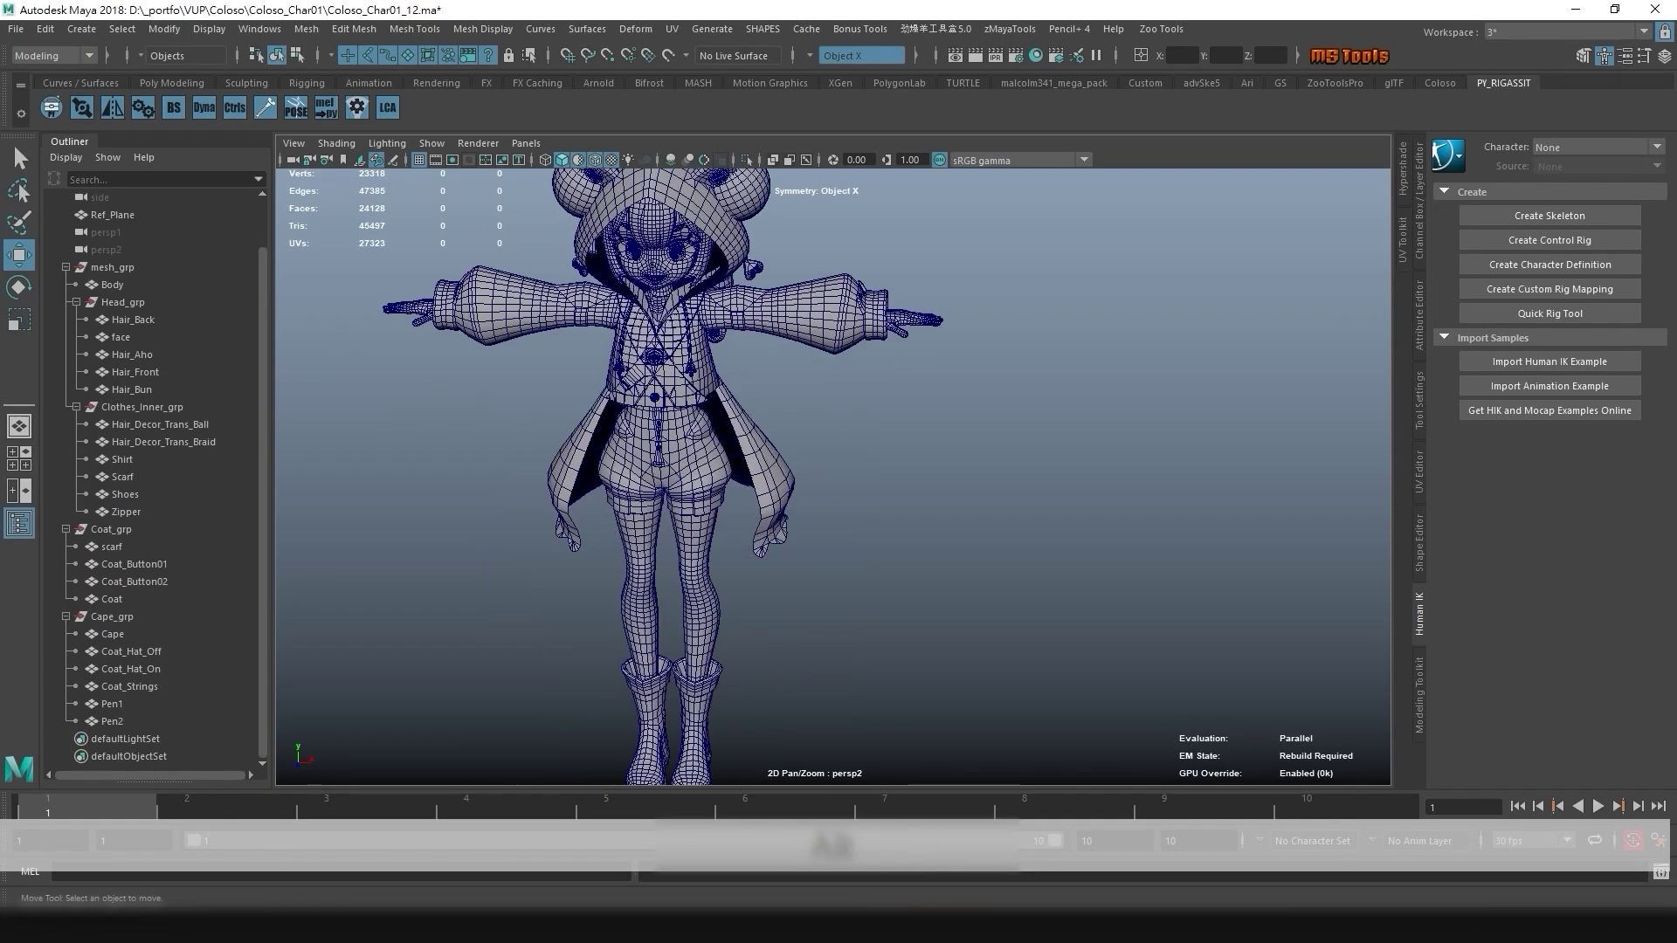
{"action": "key", "text": "q"}
{"action": "left_click", "coordinate": [642, 576]}
{"action": "key", "text": "ctrl+1"}
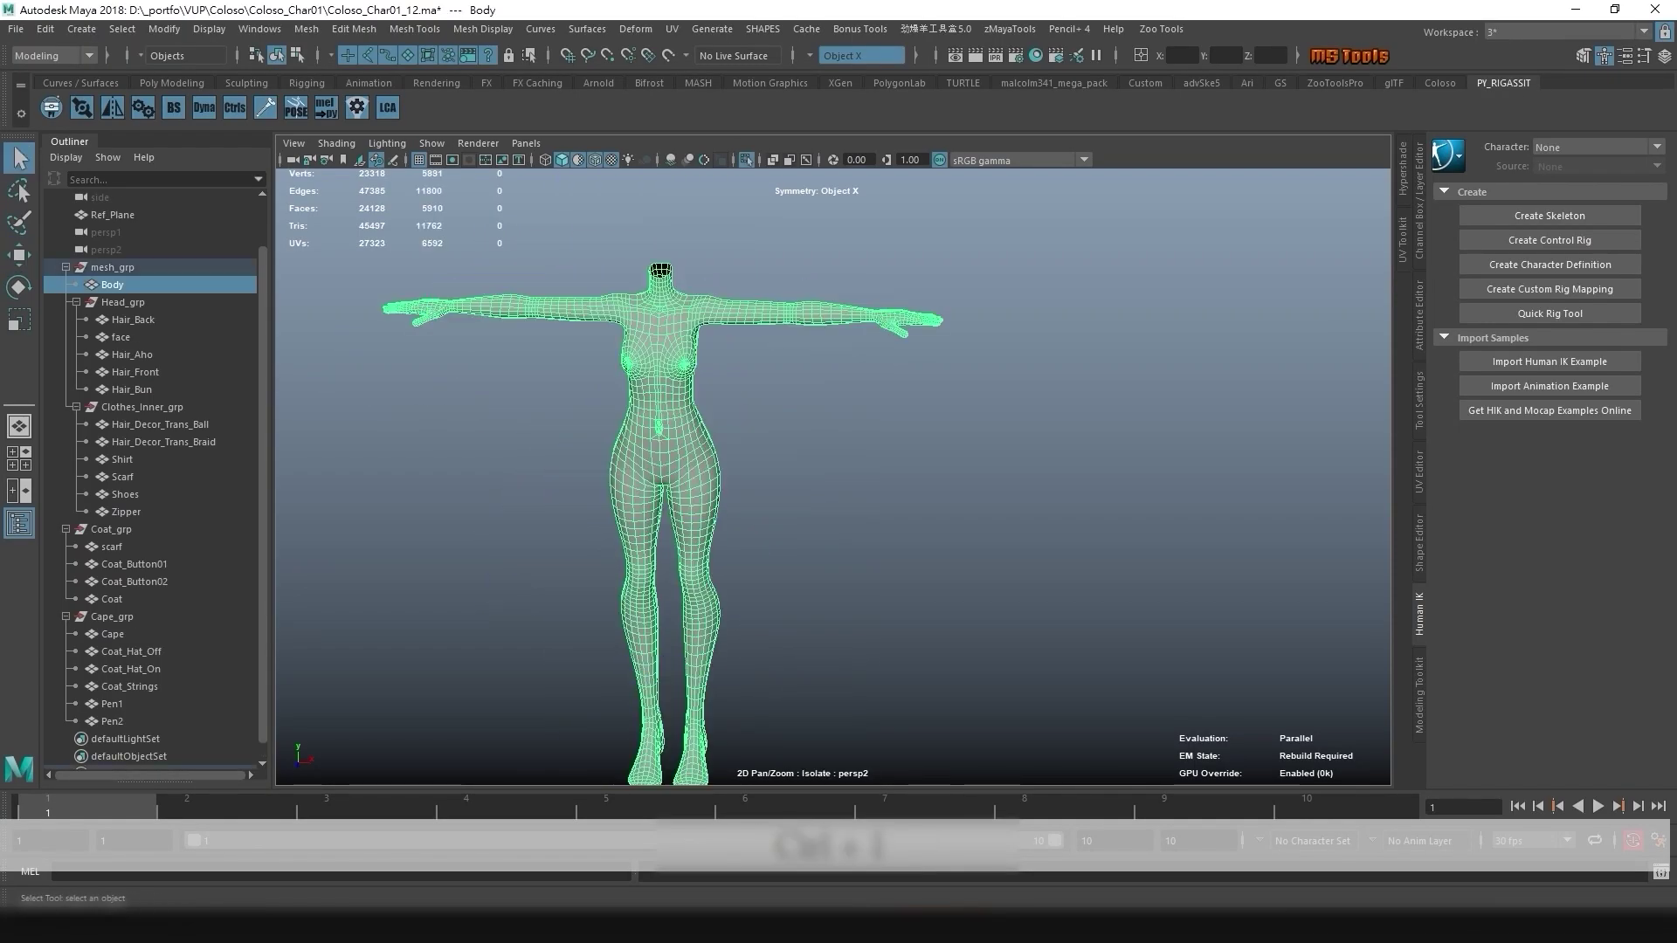
{"action": "scroll", "coordinate": [742, 393], "scroll_direction": "up", "scroll_amount": 4}
{"action": "key", "text": "w"}
{"action": "left_click_drag", "start_coordinate": [873, 454], "coordinate": [987, 440], "text": "alt"}
{"action": "left_click", "coordinate": [987, 440]}
{"action": "right_click_drag", "start_coordinate": [987, 440], "coordinate": [864, 440], "text": "alt"}
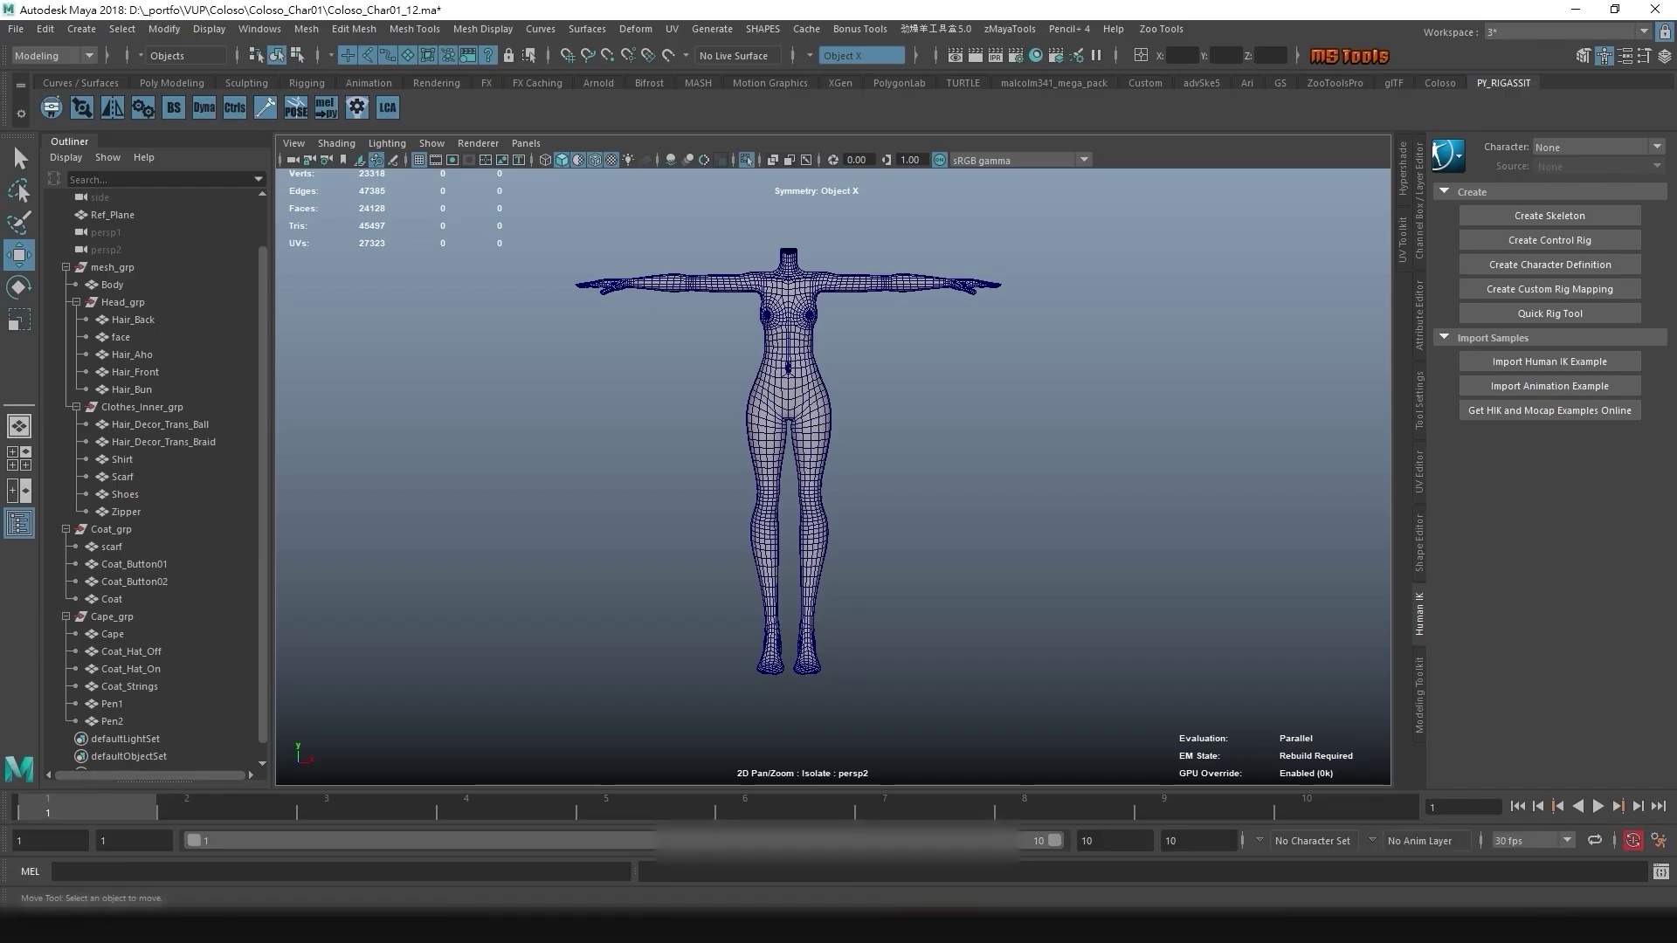
- Leave the body isolation and select all meshes of the complete character
{"action": "key", "text": "ctrl+1"}
{"action": "key", "text": "q"}
{"action": "left_click_drag", "start_coordinate": [1092, 231], "coordinate": [537, 724]}
{"action": "left_click_drag", "start_coordinate": [786, 489], "coordinate": [882, 445], "text": "alt"}
{"action": "scroll", "coordinate": [150, 477], "scroll_direction": "up", "scroll_amount": 1}
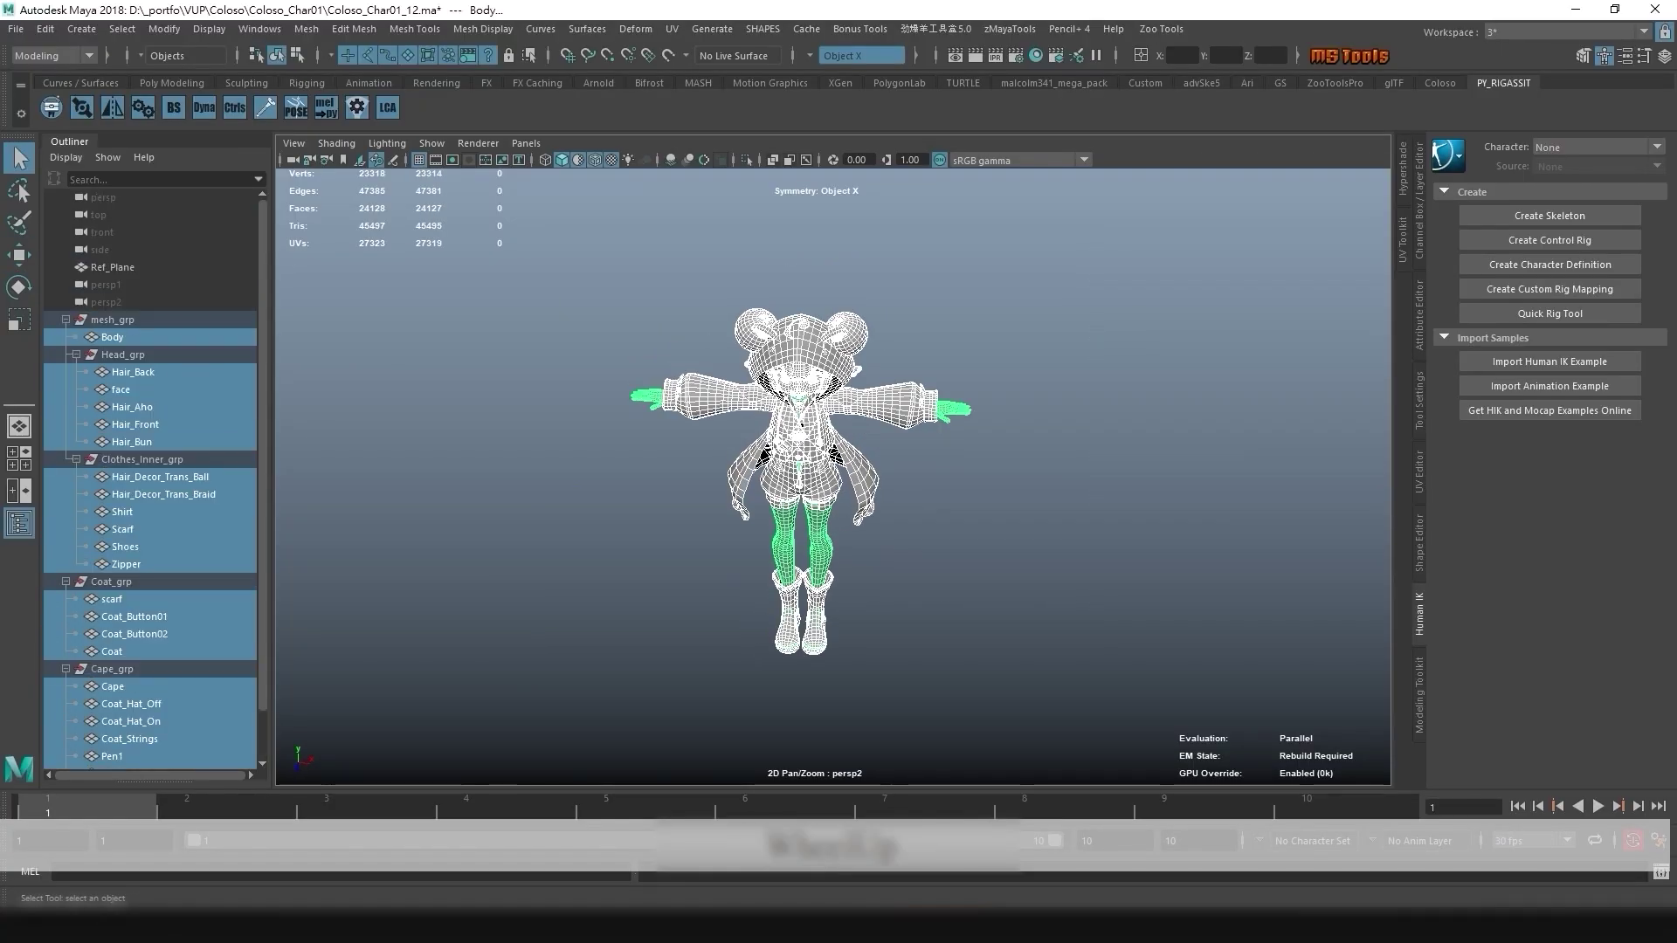
{"action": "left_click_drag", "start_coordinate": [786, 489], "coordinate": [799, 467], "text": "alt"}
{"action": "right_click_drag", "start_coordinate": [799, 467], "coordinate": [721, 482], "text": "alt"}
{"action": "scroll", "coordinate": [804, 480], "scroll_direction": "down", "scroll_amount": 1}
{"action": "key", "text": "w"}
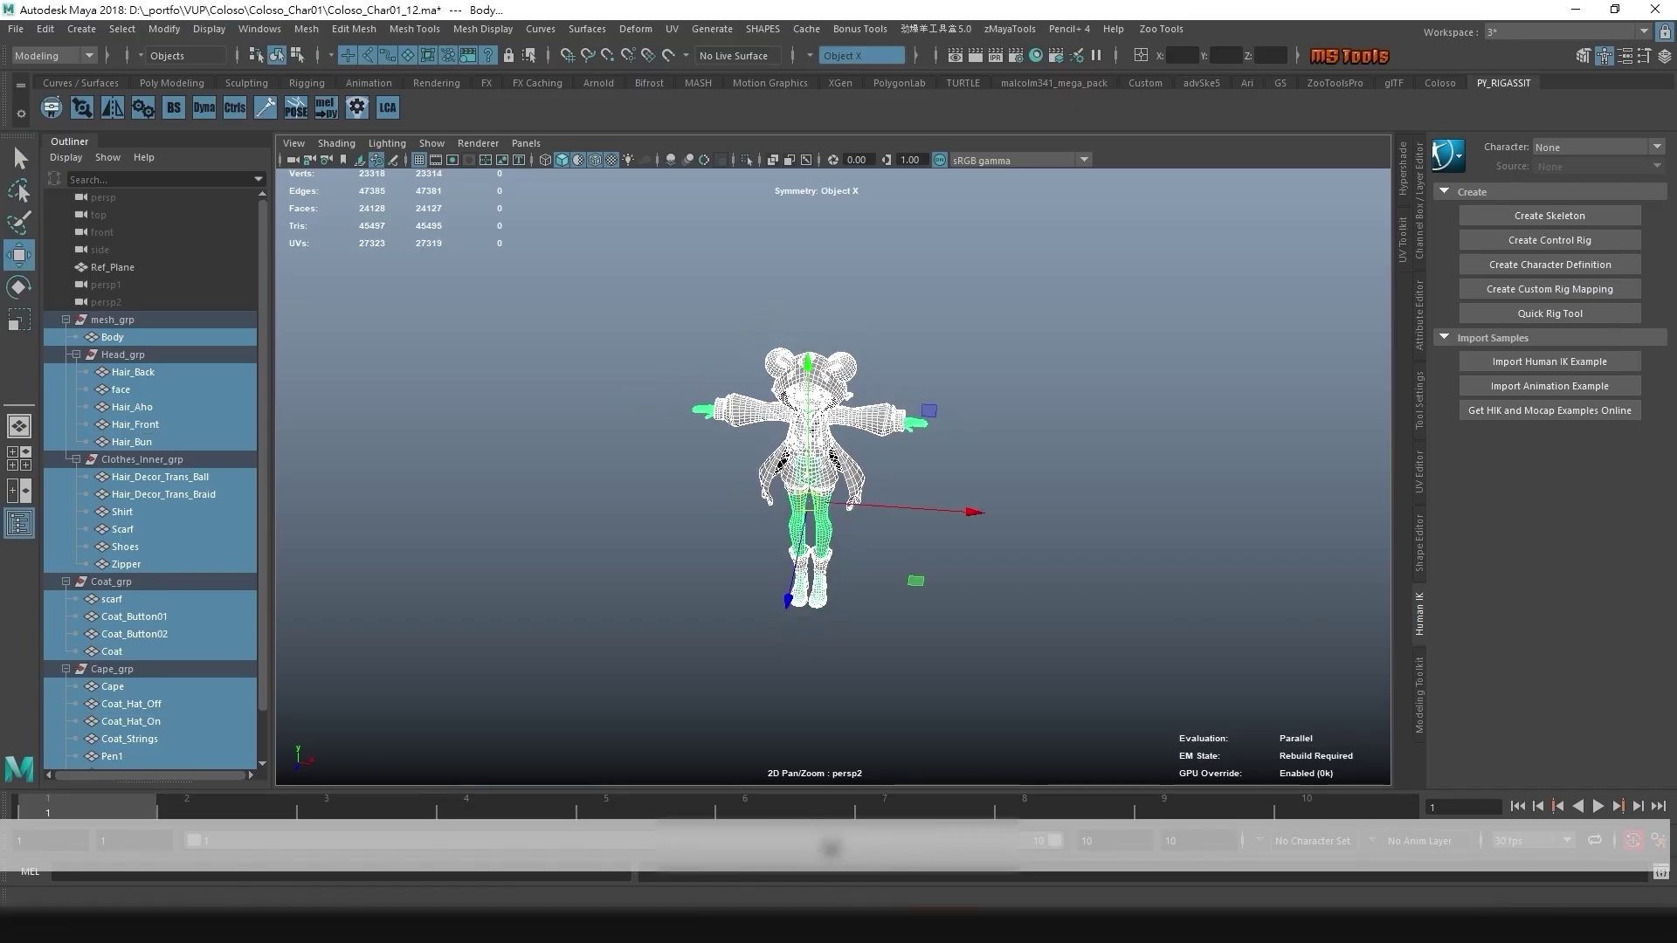
- Freeze the transformations of all selected character meshes and display their transform channels for checking
{"action": "left_click", "coordinate": [164, 29]}
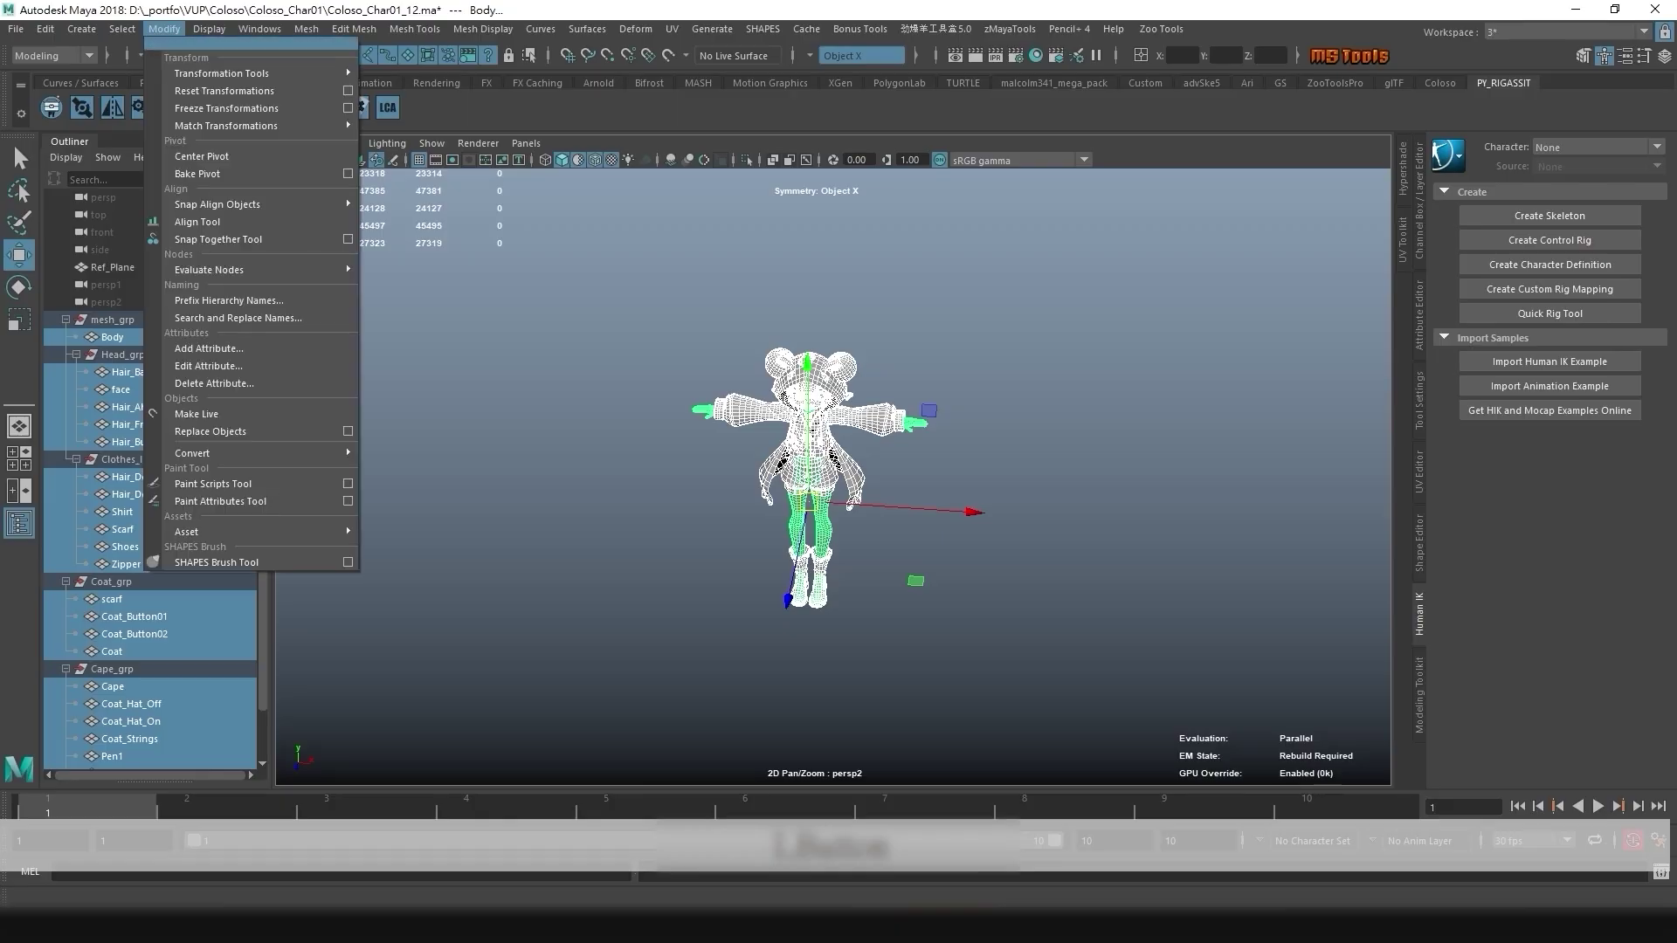
{"action": "left_click", "coordinate": [227, 106]}
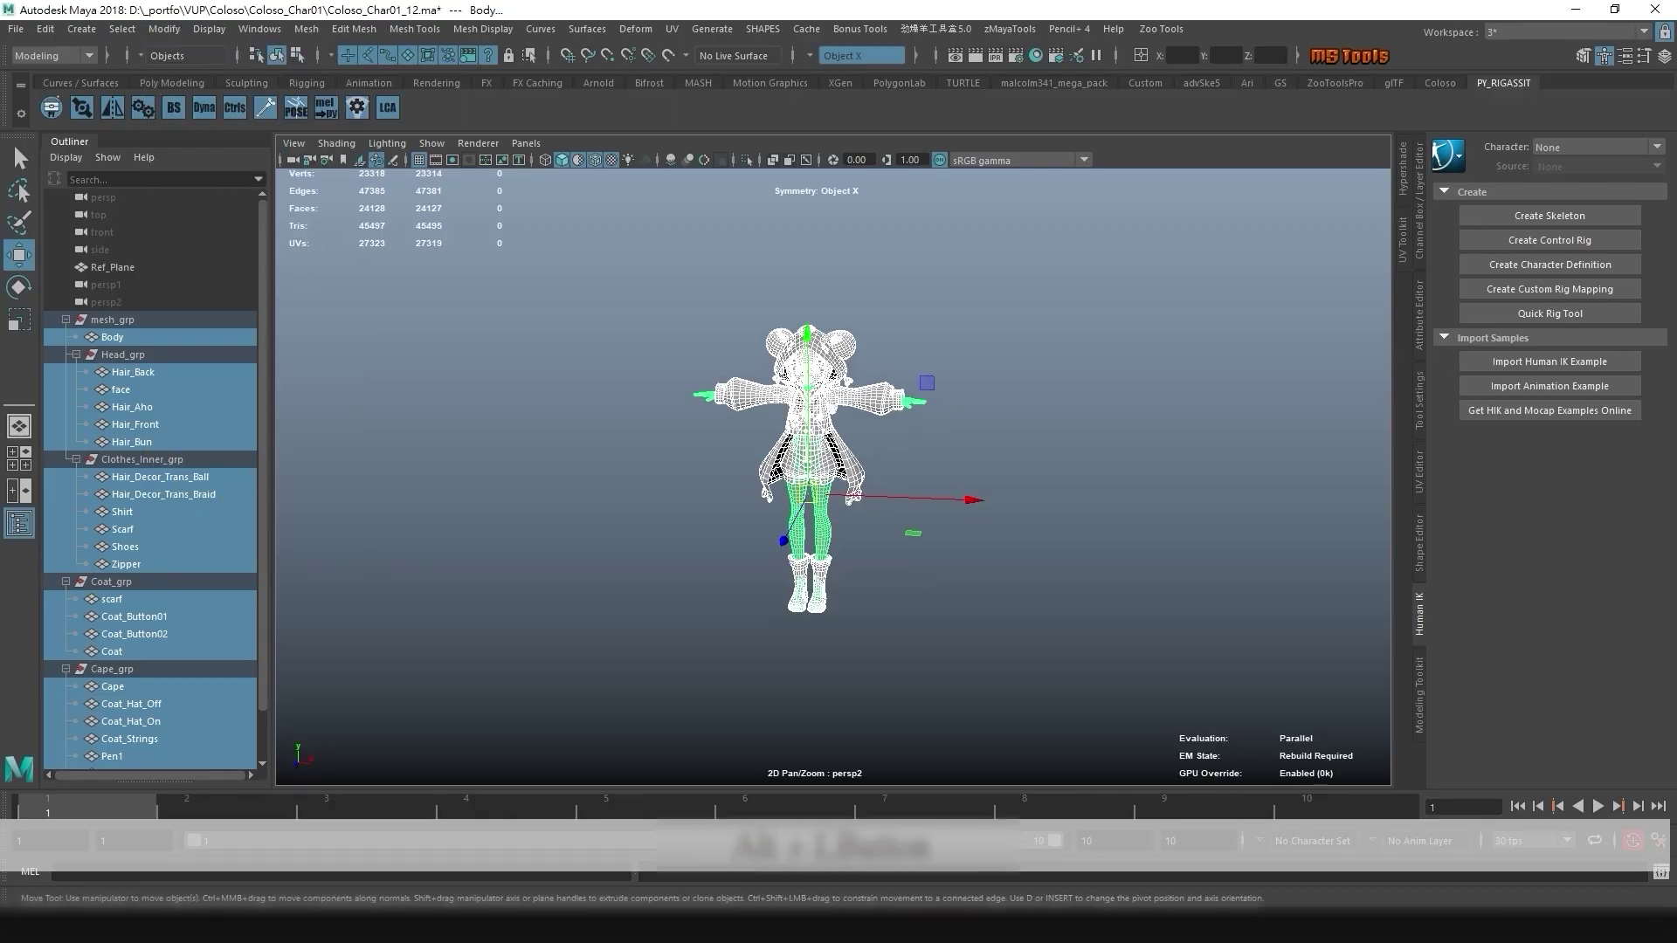
{"action": "key", "text": "ctrl+a"}
{"action": "key", "text": "ctrl+a"}
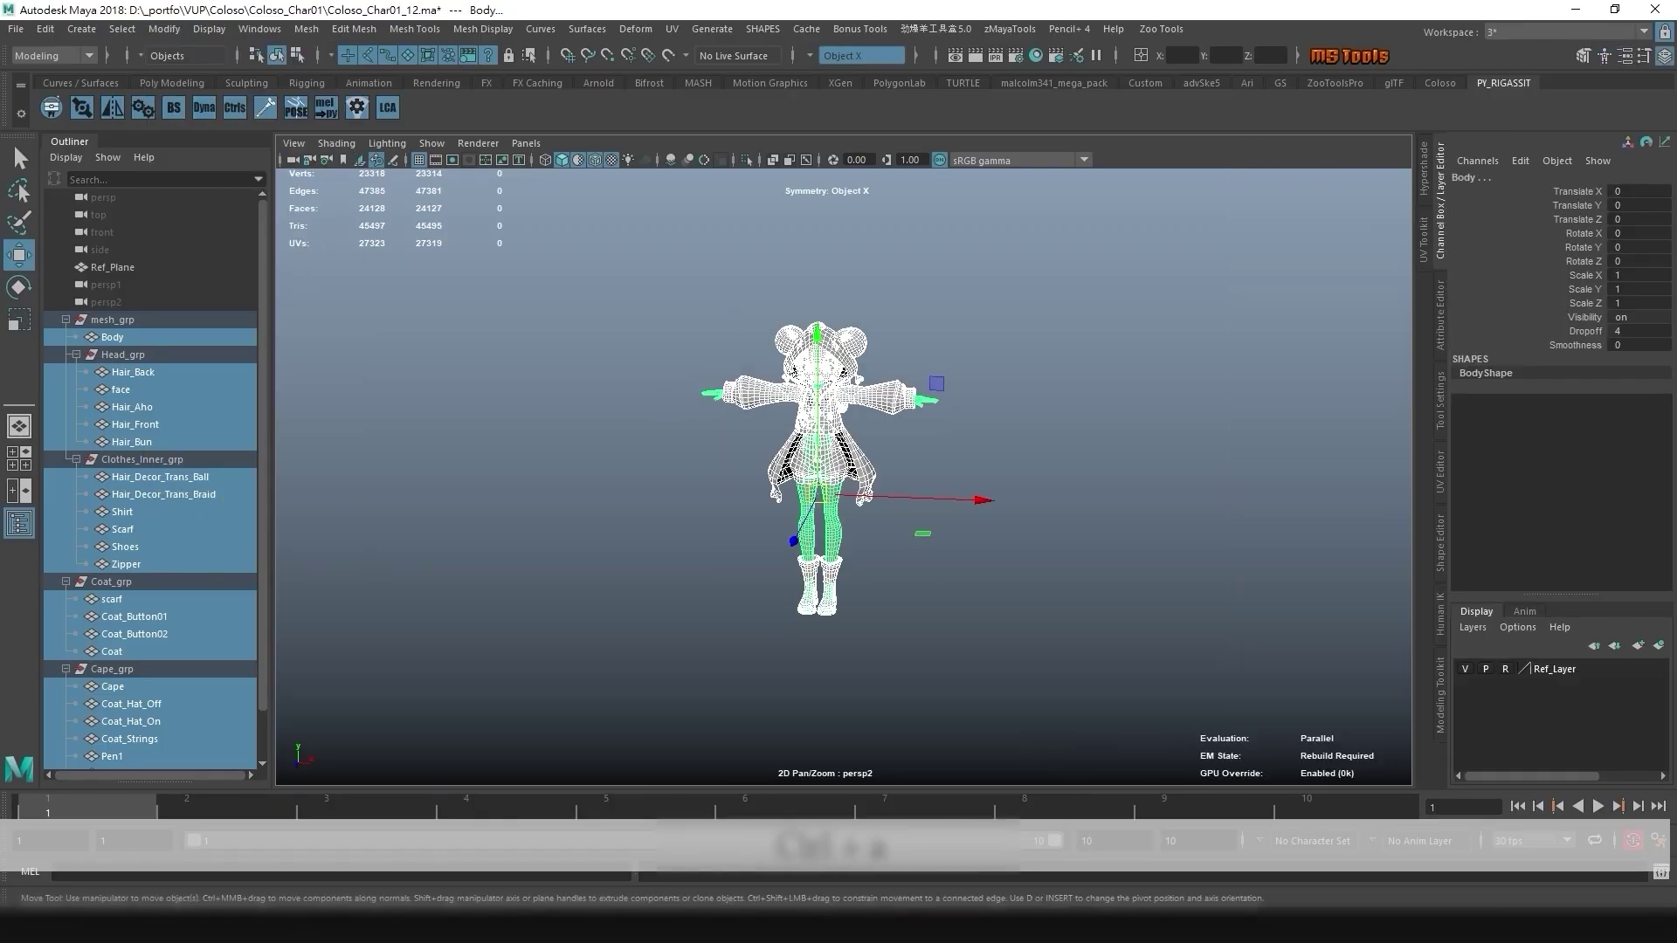
{"action": "key", "text": "alt"}
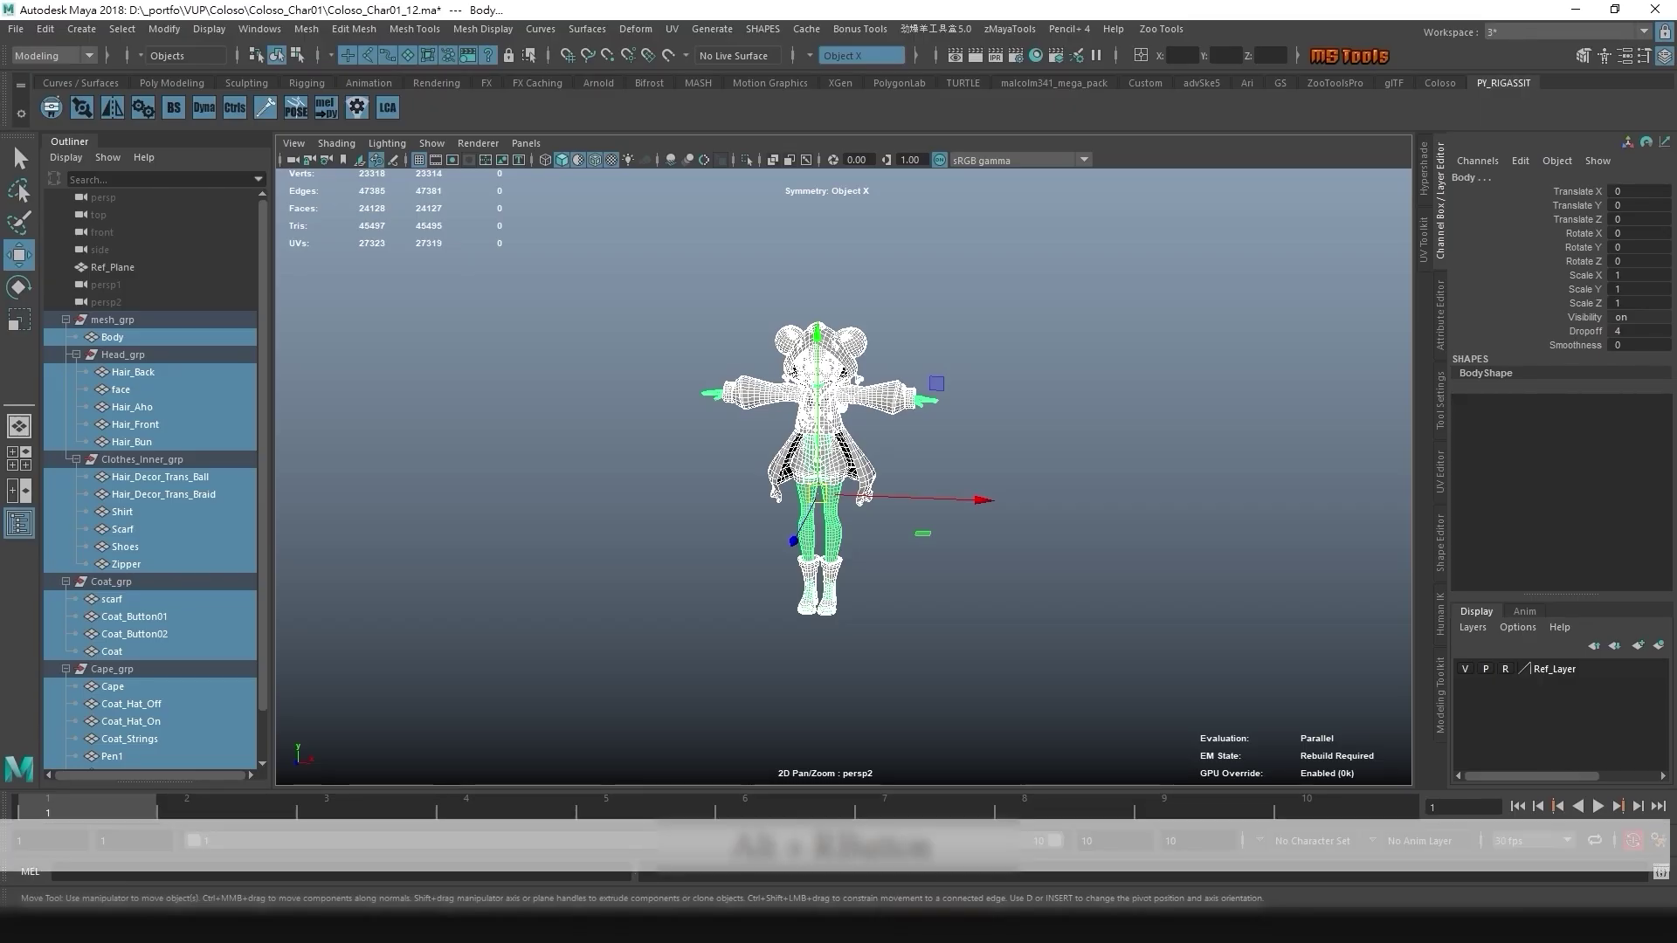
{"action": "left_click_drag", "start_coordinate": [839, 472], "coordinate": [783, 491], "text": "alt"}
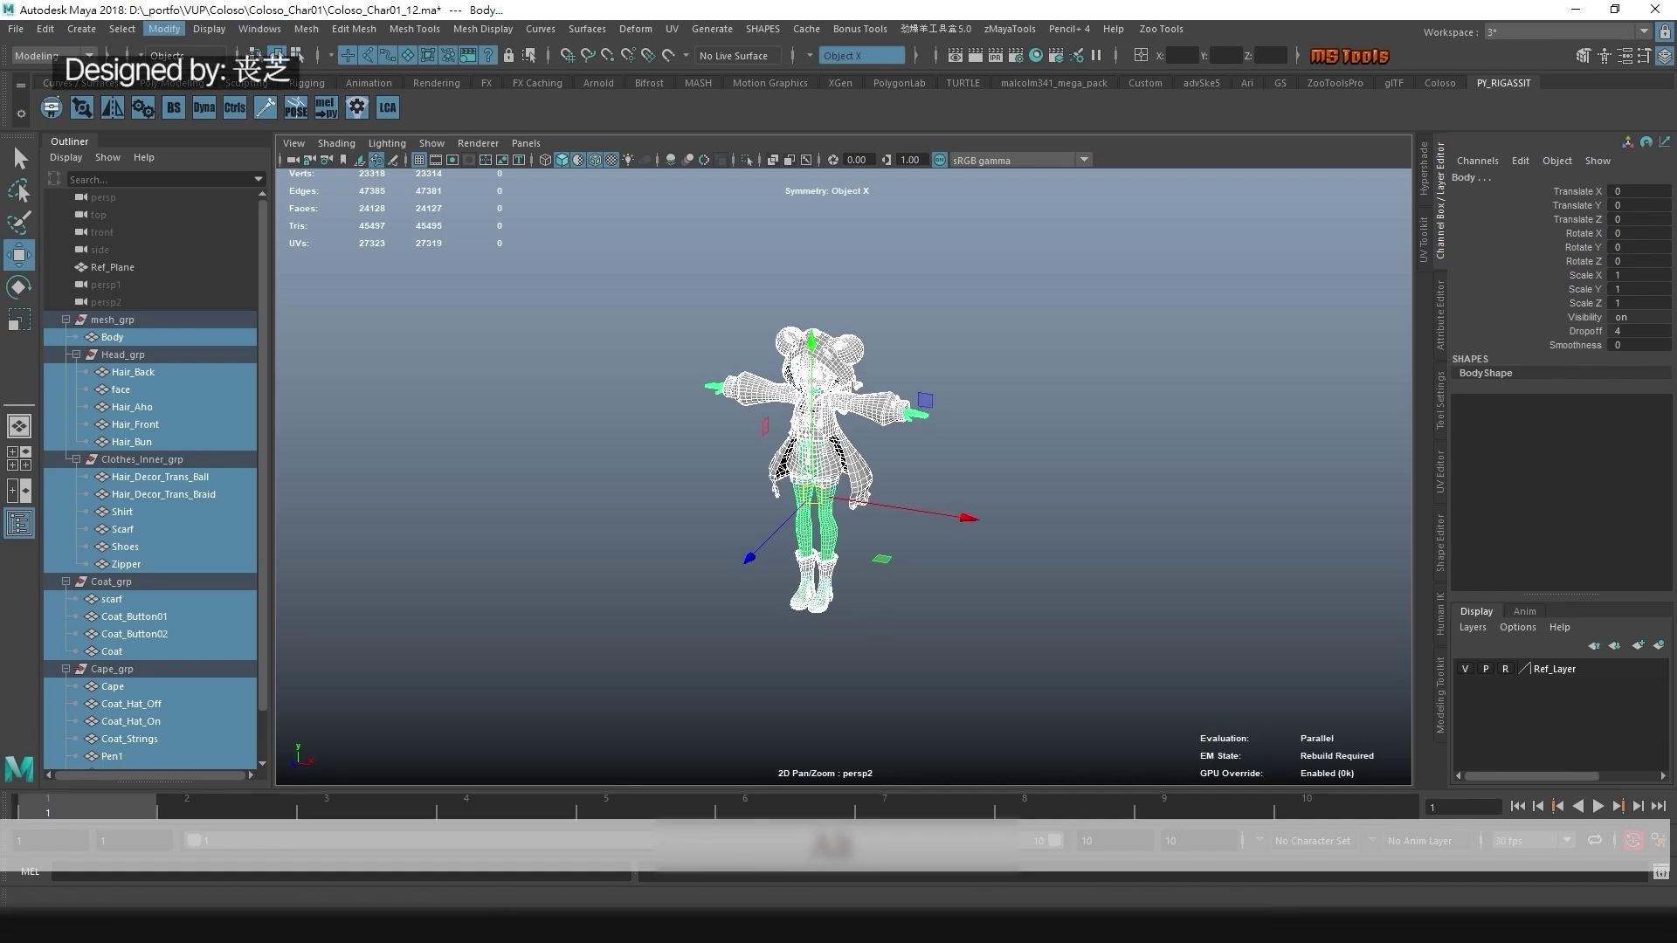
- Reset the transformations of the selected character meshes and inspect their pivot from several angles
{"action": "left_click", "coordinate": [164, 29]}
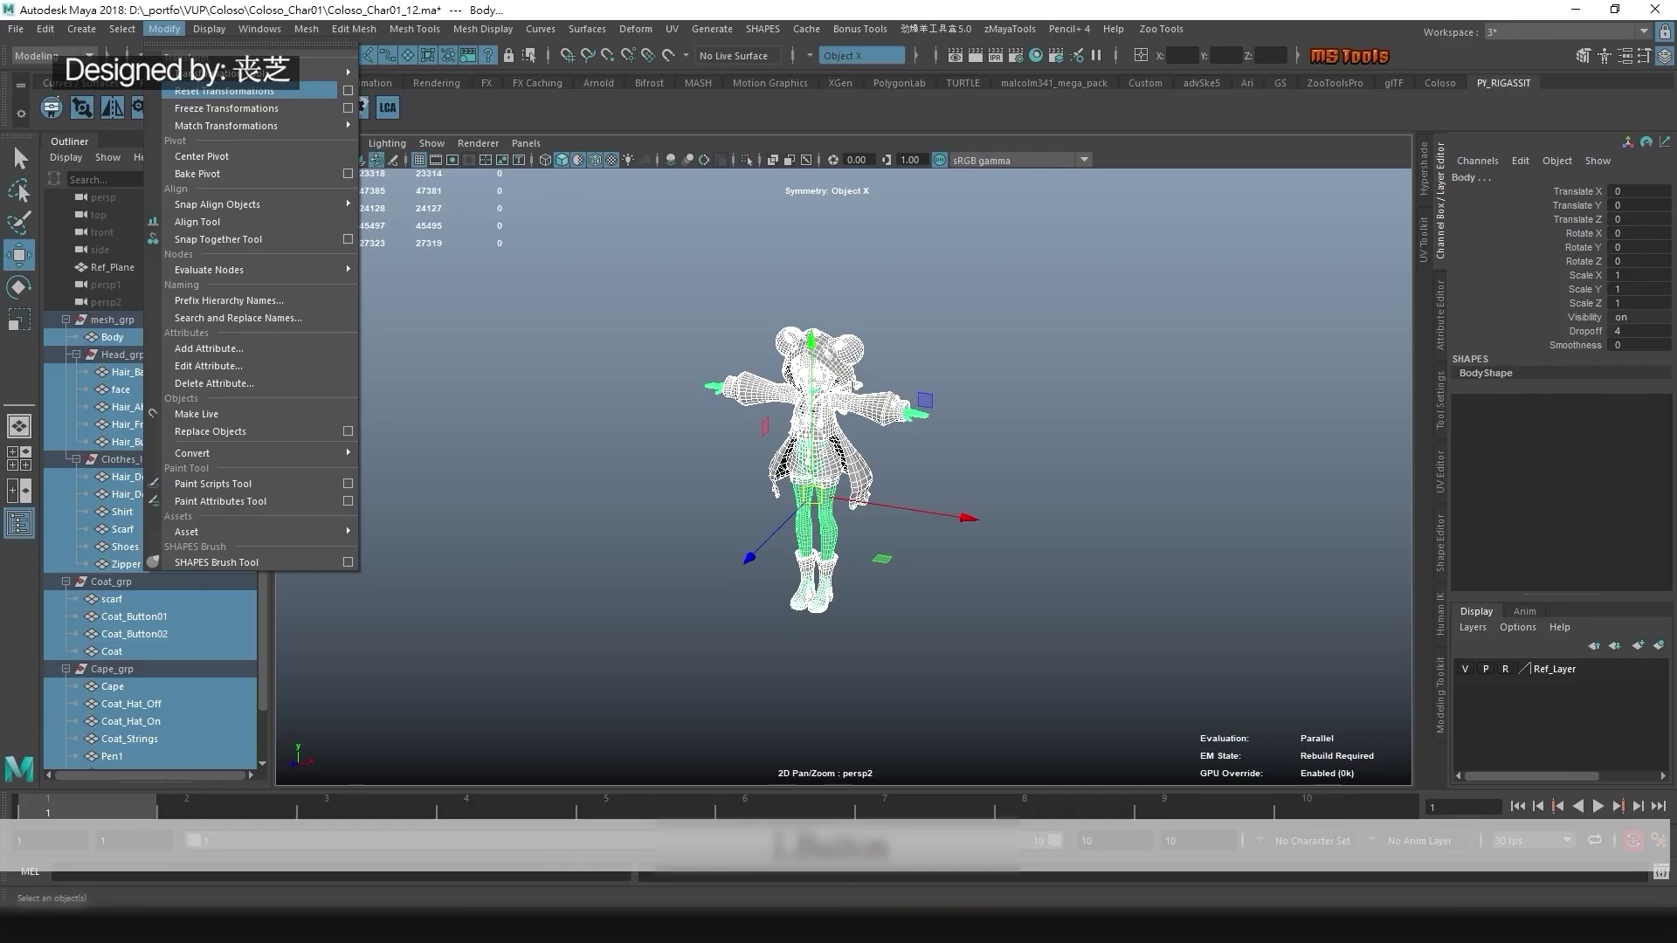
{"action": "left_click", "coordinate": [231, 94]}
{"action": "left_click_drag", "start_coordinate": [838, 489], "coordinate": [840, 454], "text": "alt"}
{"action": "scroll", "coordinate": [841, 454], "scroll_direction": "up", "scroll_amount": 5}
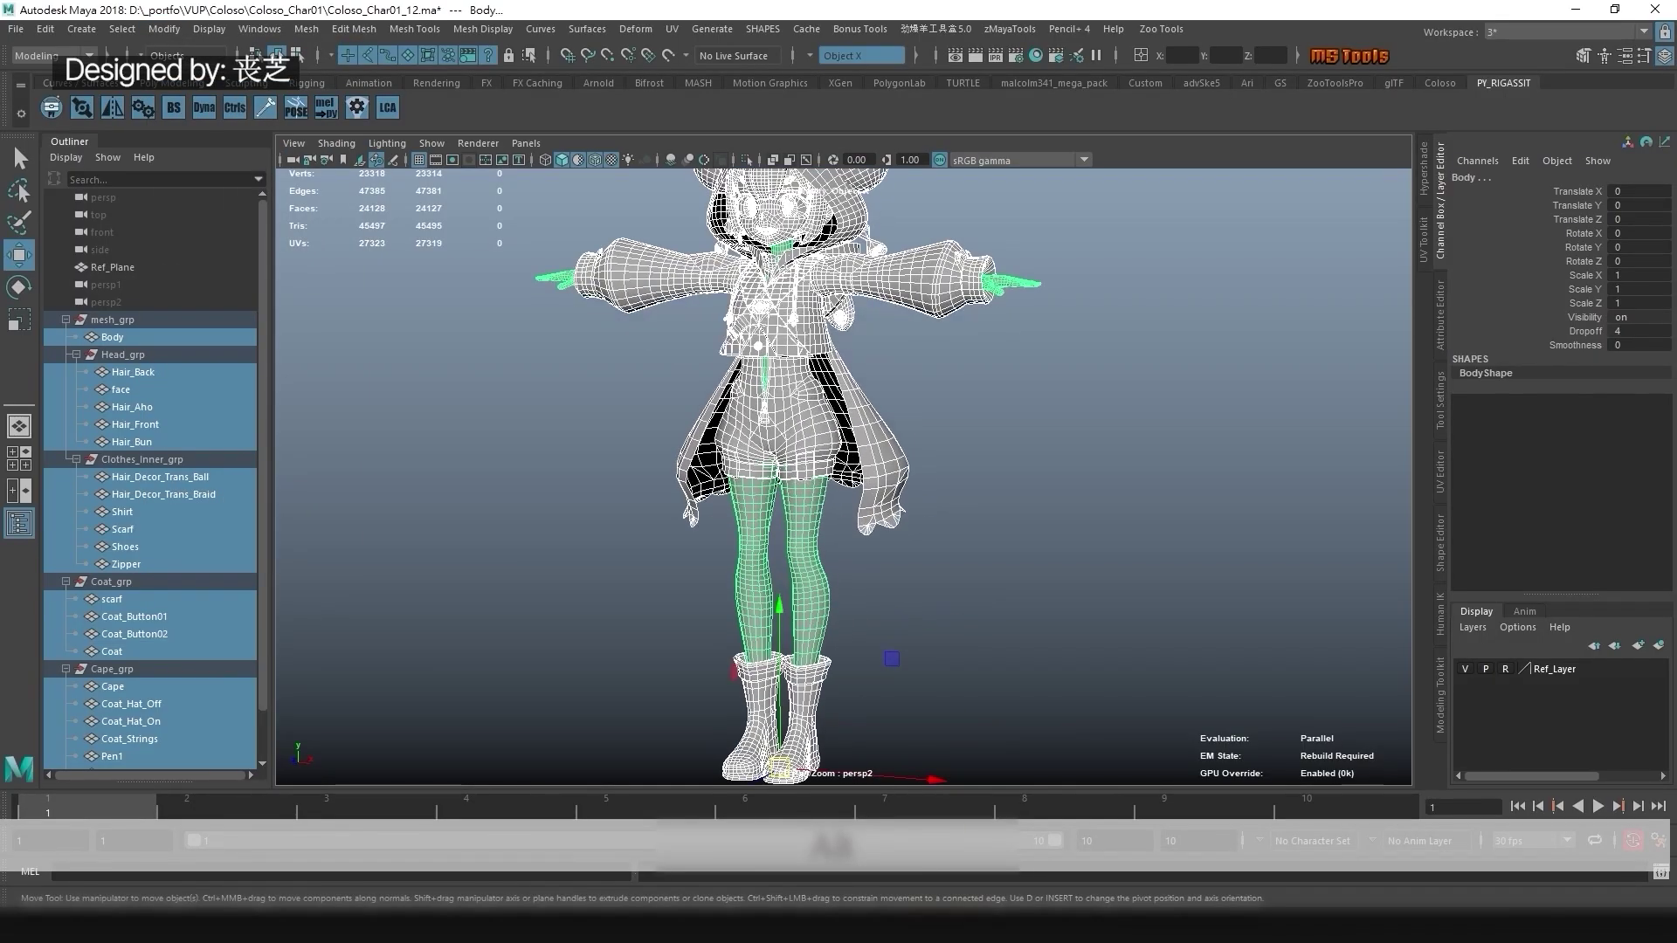
{"action": "scroll", "coordinate": [796, 472], "scroll_direction": "down", "scroll_amount": 3}
{"action": "left_click_drag", "start_coordinate": [812, 472], "coordinate": [803, 546], "text": "alt"}
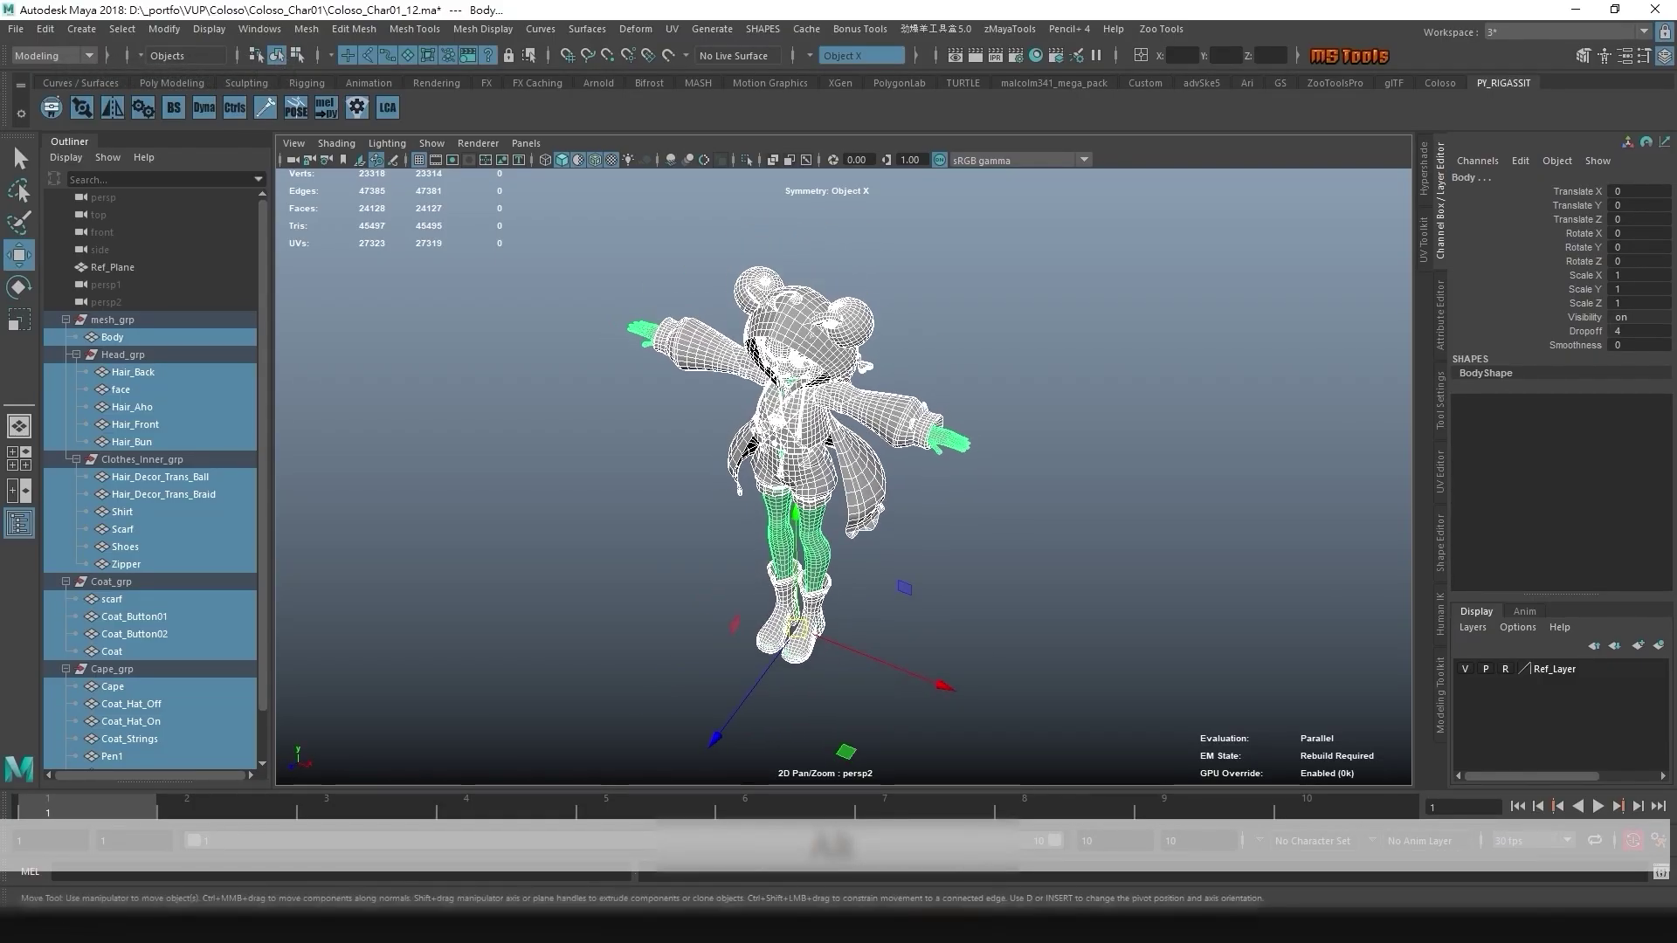
{"action": "left_click_drag", "start_coordinate": [803, 546], "coordinate": [861, 497], "text": "alt"}
- Reselect all of the character's meshes and delete their construction history
{"action": "left_click", "coordinate": [926, 515]}
{"action": "scroll", "coordinate": [812, 472], "scroll_direction": "up", "scroll_amount": 3}
{"action": "right_click_drag", "start_coordinate": [860, 498], "coordinate": [803, 484], "text": "alt"}
{"action": "left_click_drag", "start_coordinate": [1044, 208], "coordinate": [579, 740]}
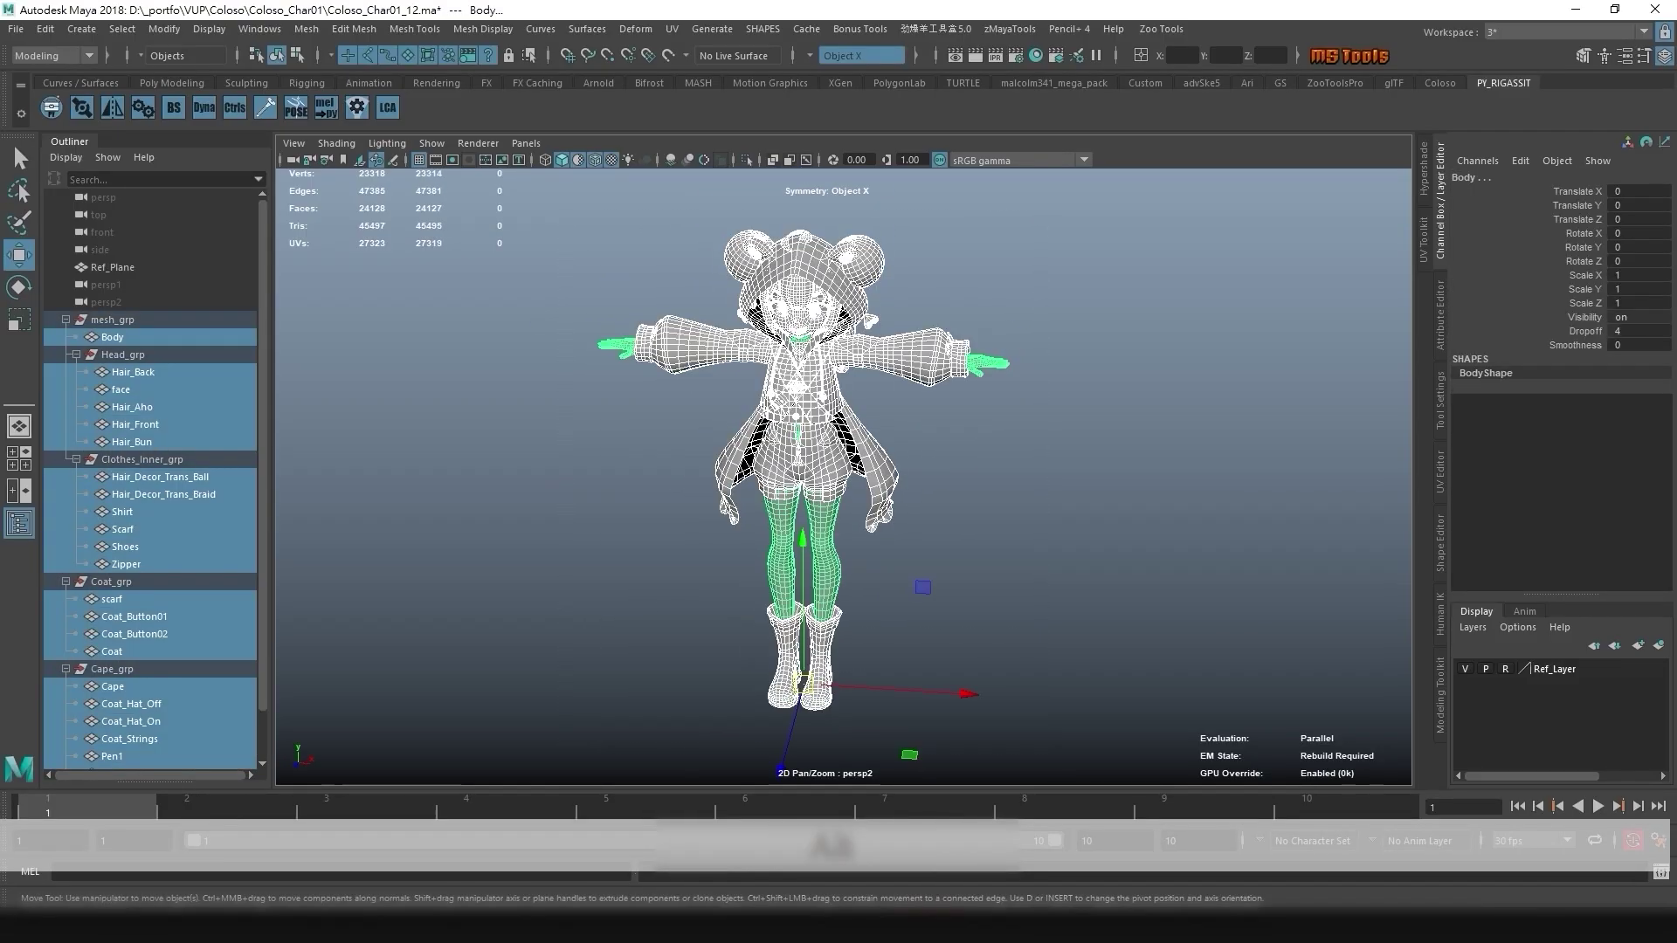
{"action": "right_click_drag", "start_coordinate": [594, 698], "coordinate": [533, 694], "text": "alt"}
{"action": "left_click", "coordinate": [45, 29]}
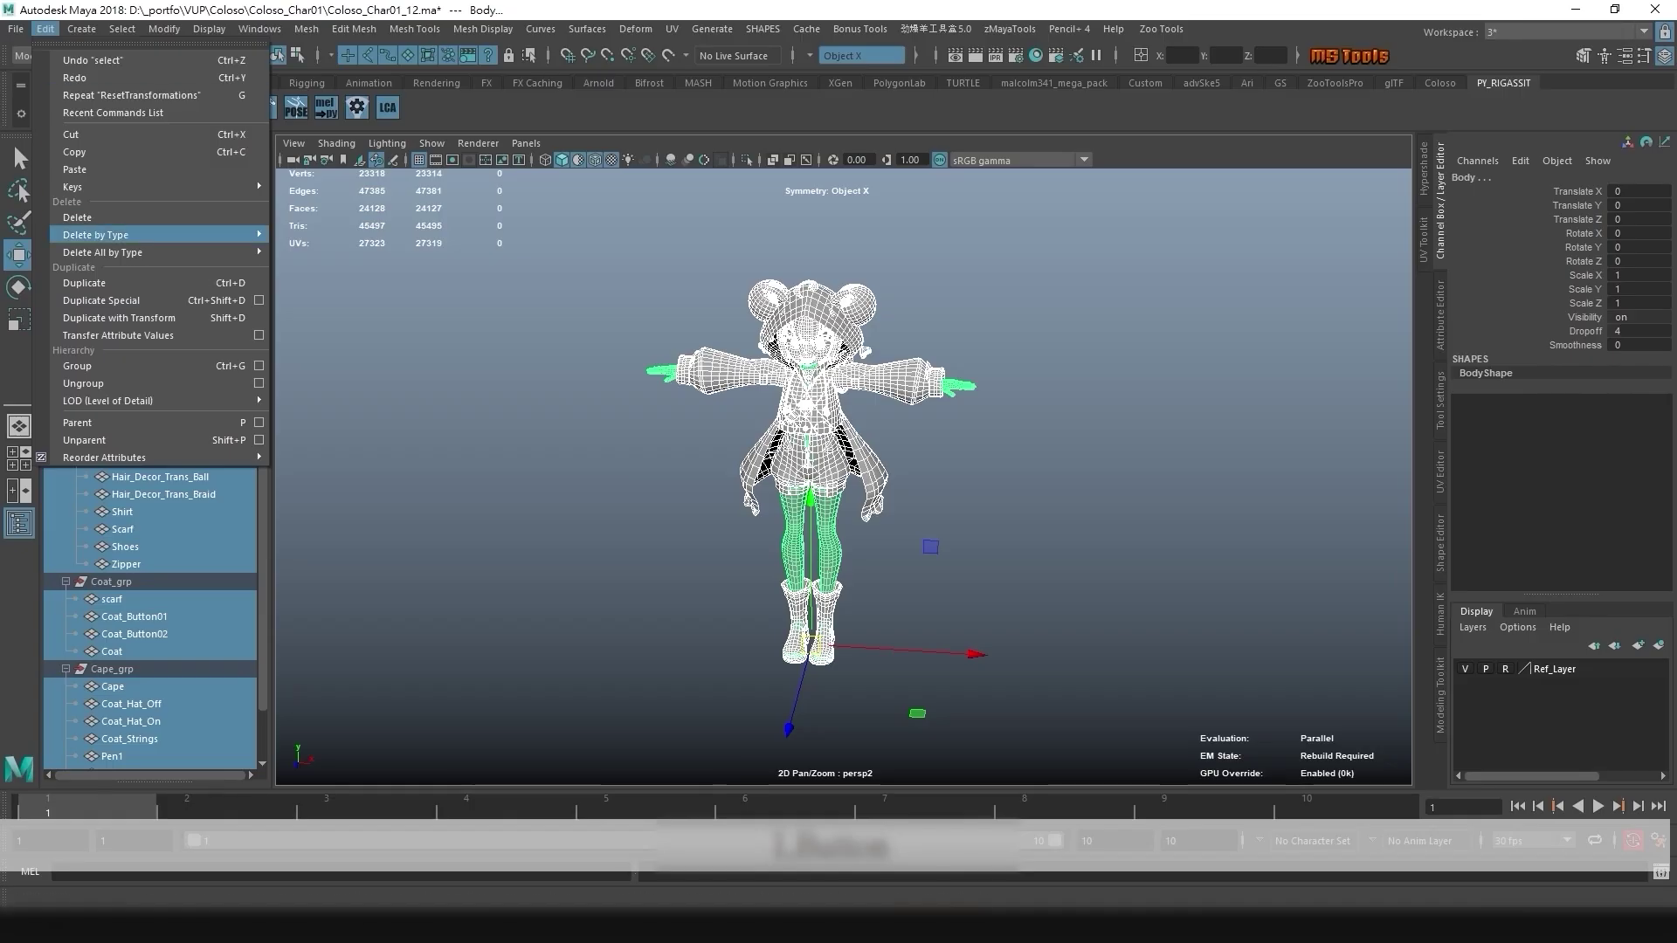
{"action": "mouse_move", "coordinate": [157, 235]}
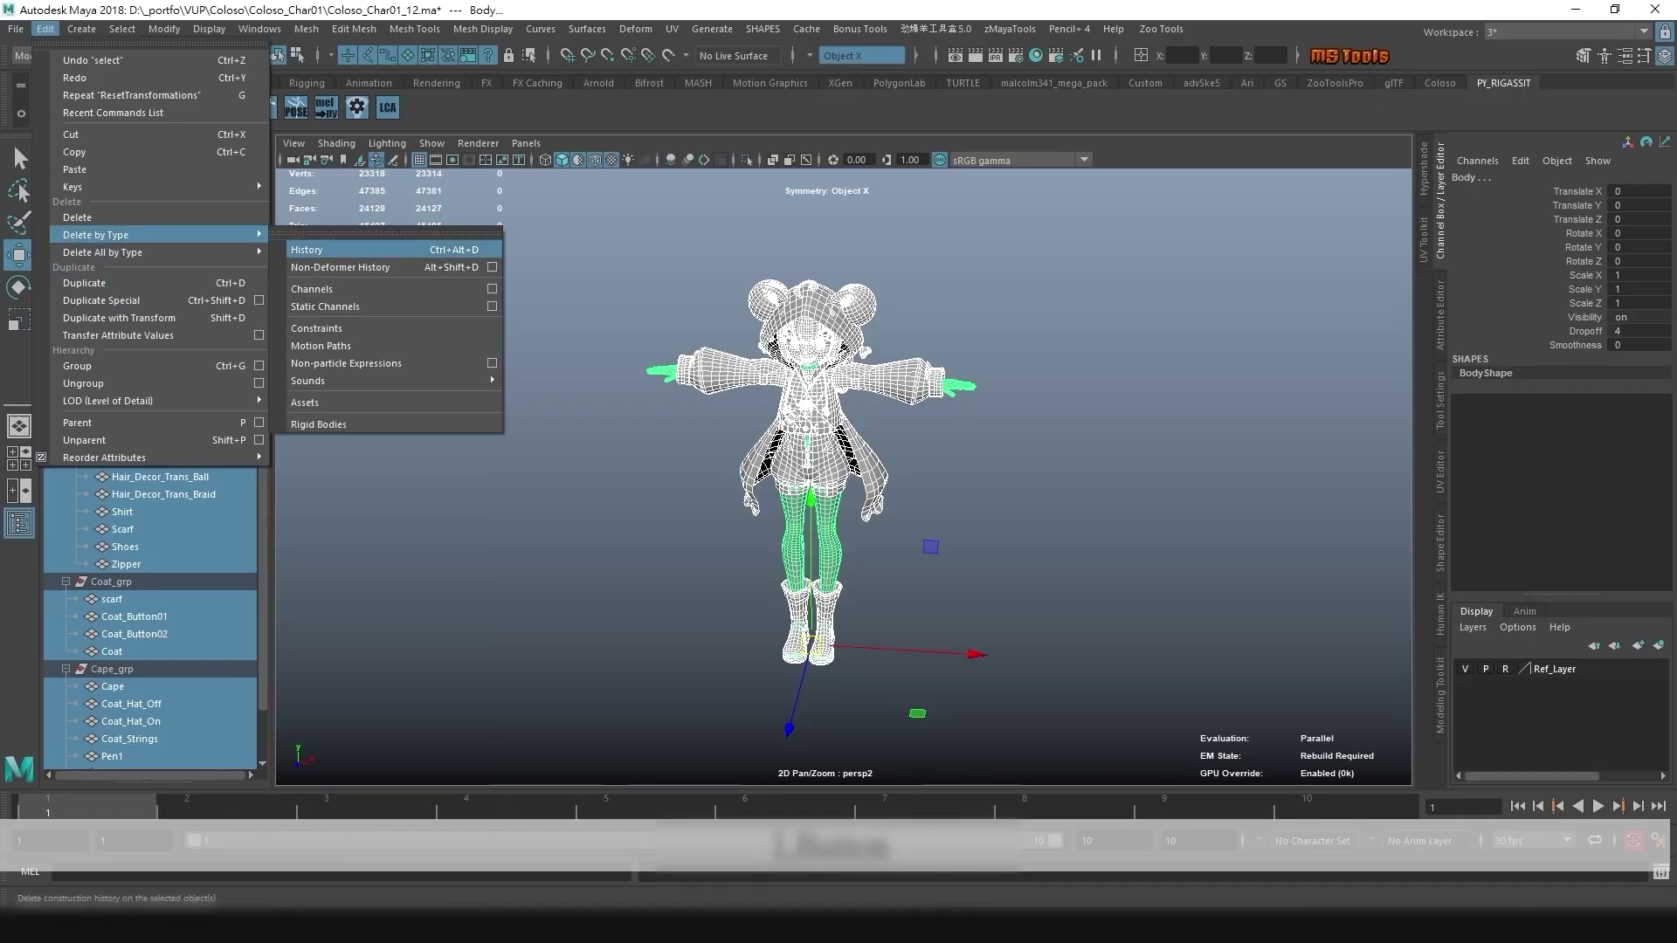
{"action": "left_click", "coordinate": [306, 250]}
- Delete the non-deformer history of the selected character meshes
{"action": "left_click", "coordinate": [46, 29]}
{"action": "mouse_move", "coordinate": [157, 235]}
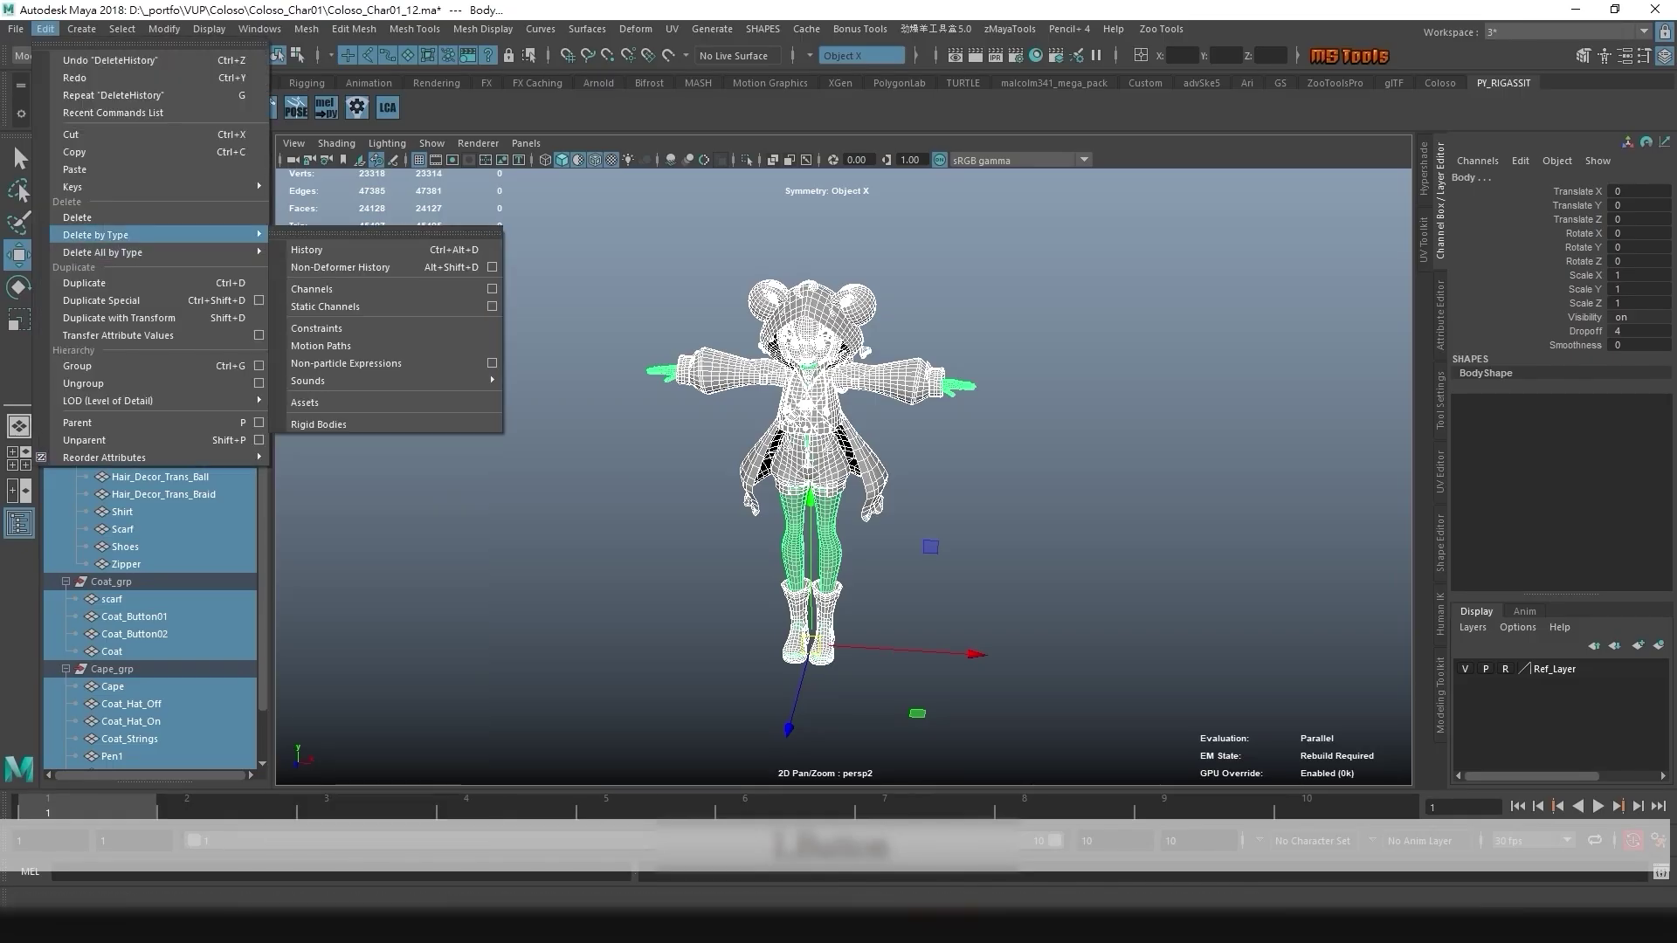
{"action": "left_click", "coordinate": [340, 267]}
{"action": "right_click_drag", "start_coordinate": [699, 454], "coordinate": [839, 454], "text": "alt"}
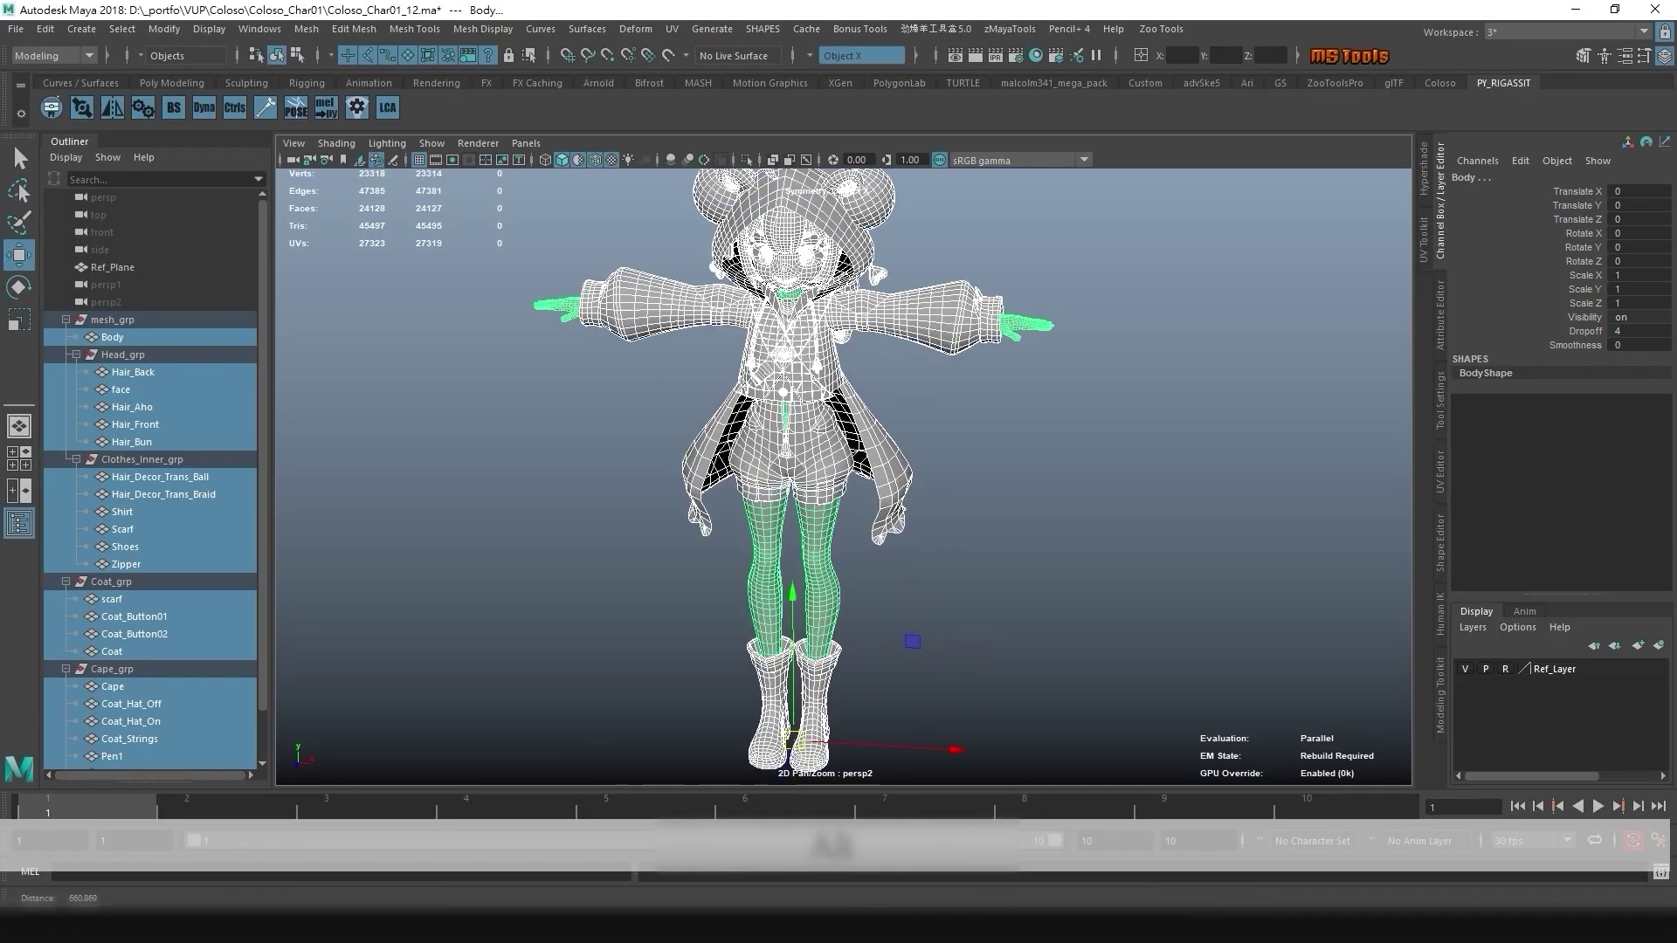
- Clear the selection of the character meshes
{"action": "middle_click_drag", "start_coordinate": [791, 366], "coordinate": [799, 458], "text": "alt"}
{"action": "key", "text": "q"}
{"action": "left_click", "coordinate": [786, 365]}
{"action": "right_click_drag", "start_coordinate": [786, 375], "coordinate": [943, 384], "text": "alt"}
{"action": "left_click_drag", "start_coordinate": [943, 384], "coordinate": [921, 349], "text": "alt"}
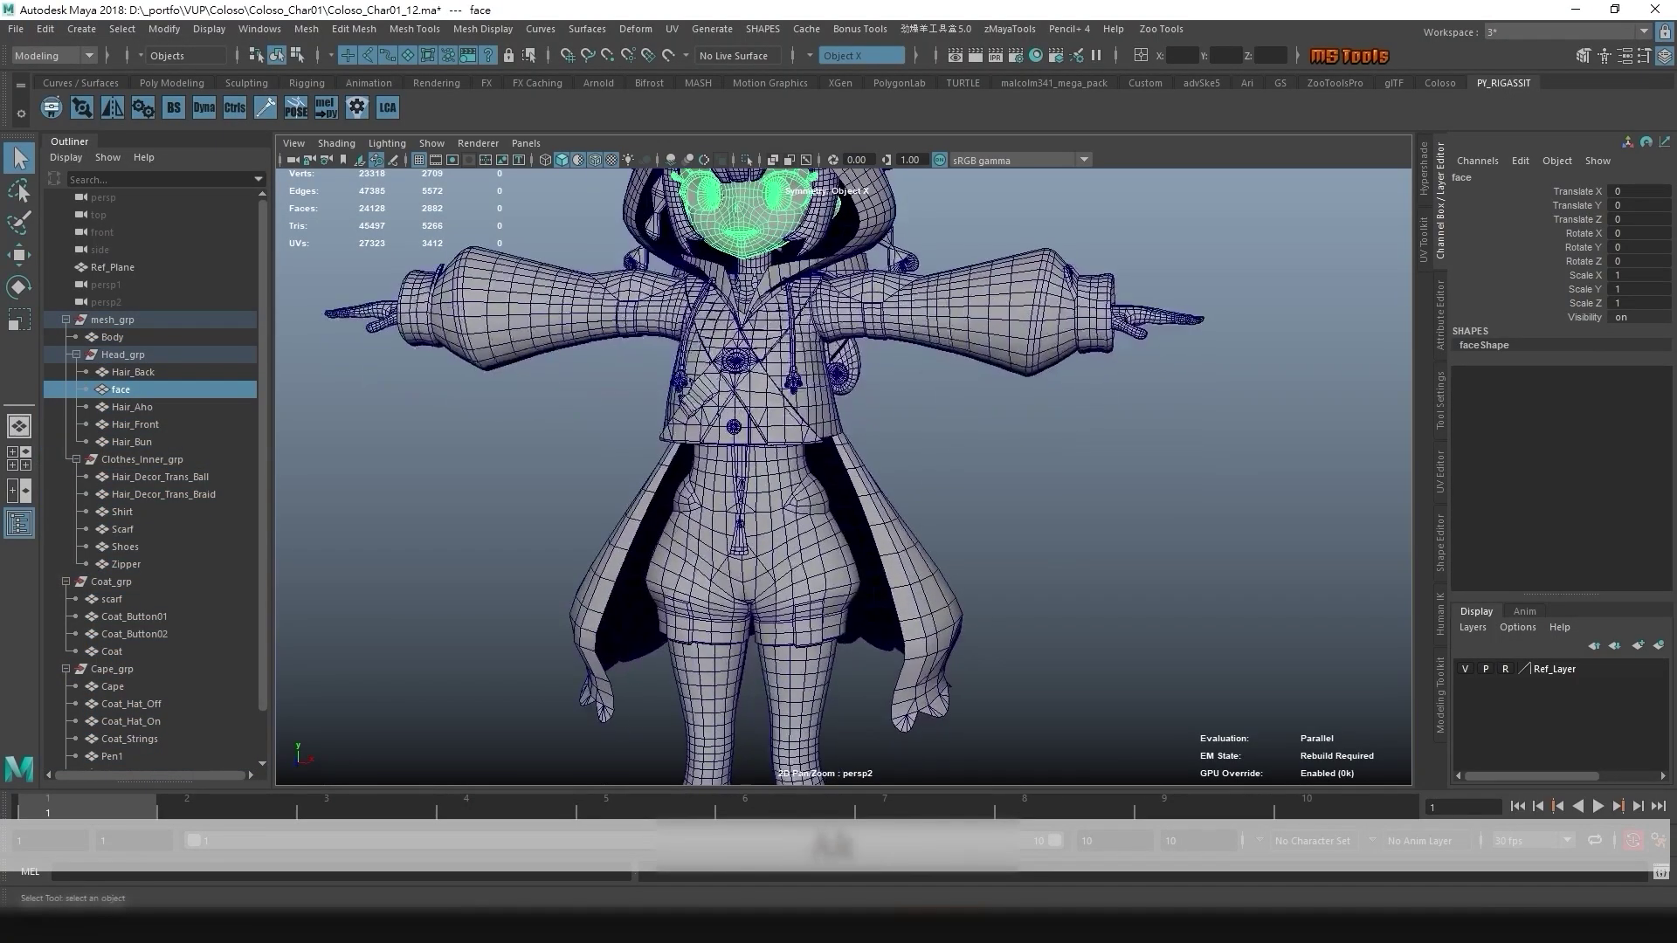
{"action": "scroll", "coordinate": [829, 476], "scroll_direction": "down", "scroll_amount": 6}
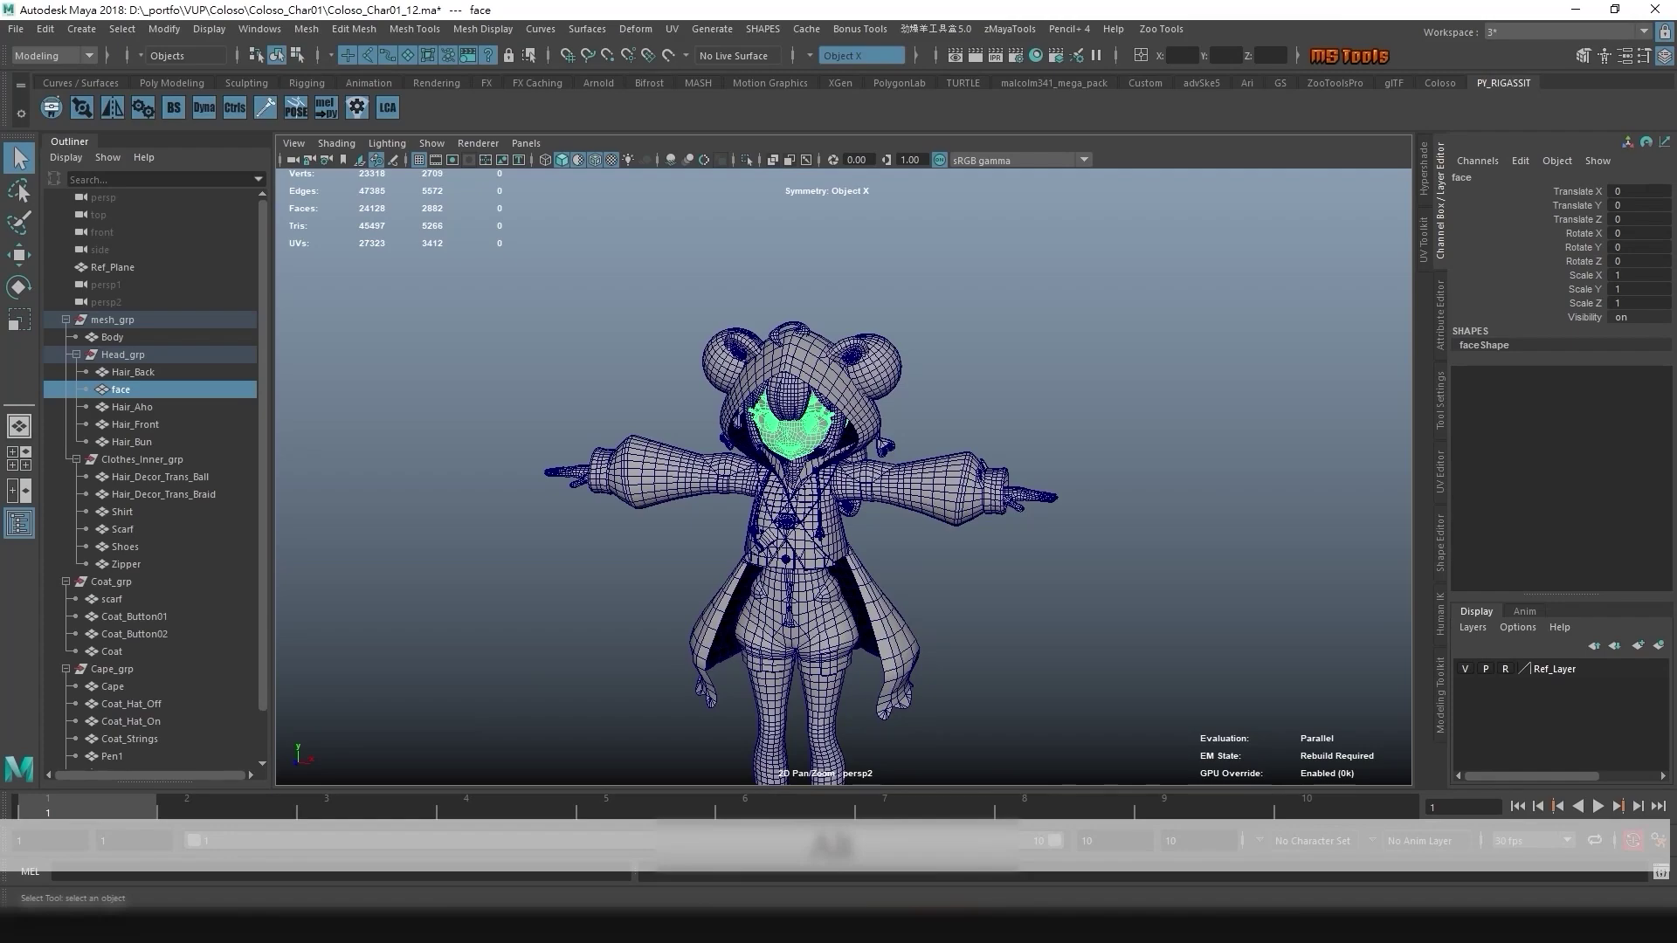
{"action": "left_click", "coordinate": [1005, 376]}
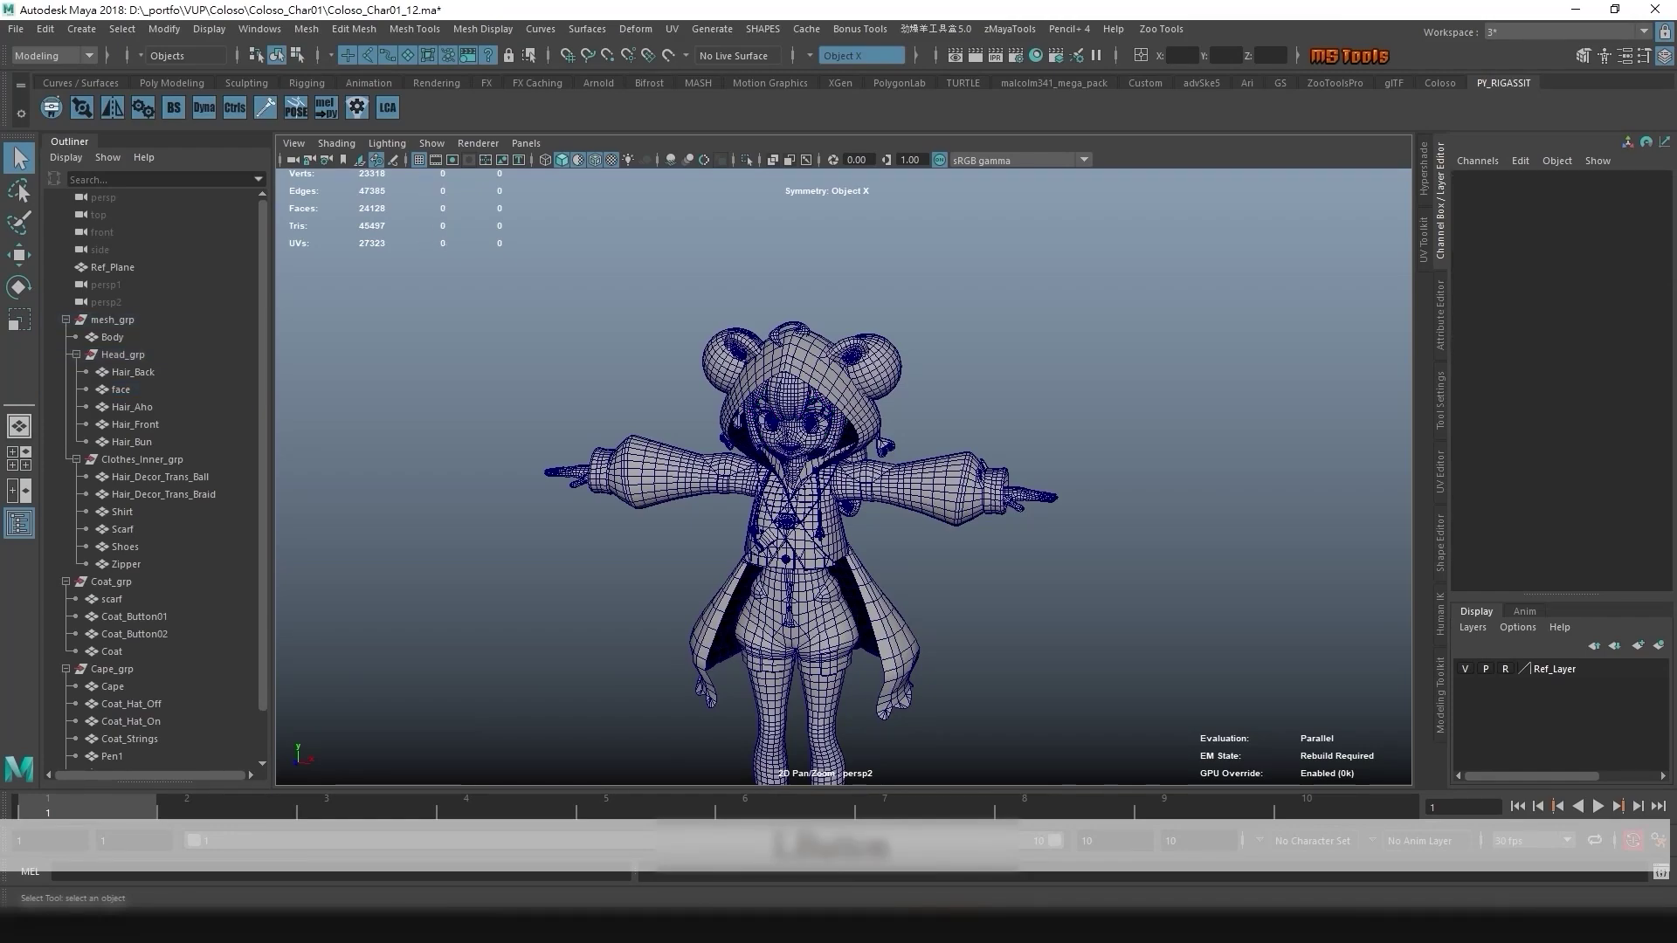
- Isolate the Body mesh in the perspective view and deselect it
{"action": "left_click_drag", "start_coordinate": [829, 489], "coordinate": [830, 415], "text": "alt"}
{"action": "left_click", "coordinate": [771, 664]}
{"action": "key", "text": "ctrl+1"}
{"action": "left_click_drag", "start_coordinate": [786, 611], "coordinate": [812, 611], "text": "alt"}
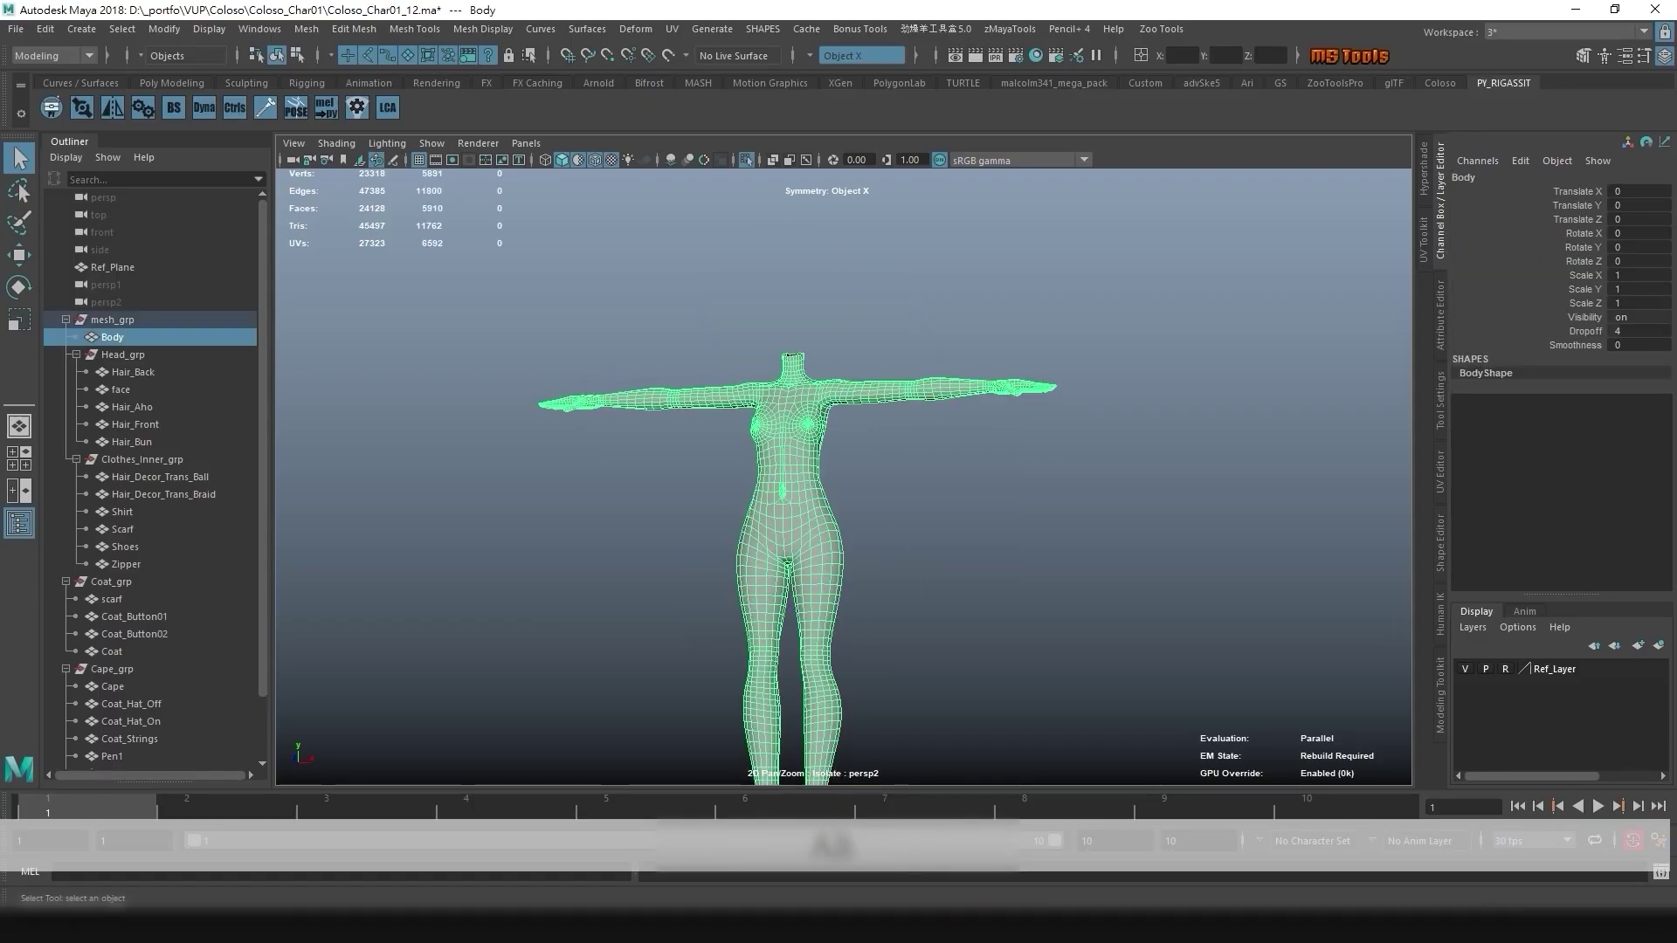
{"action": "middle_click_drag", "start_coordinate": [813, 612], "coordinate": [814, 531], "text": "alt"}
{"action": "middle_click_drag", "start_coordinate": [952, 524], "coordinate": [953, 463], "text": "alt"}
{"action": "key", "text": "w"}
{"action": "mouse_move", "coordinate": [954, 463]}
{"action": "left_mouse_down", "text": "alt"}
{"action": "mouse_move", "coordinate": [1005, 463]}
{"action": "mouse_move", "coordinate": [951, 467]}
{"action": "left_mouse_up", "text": "alt"}
{"action": "left_click", "coordinate": [1004, 463]}
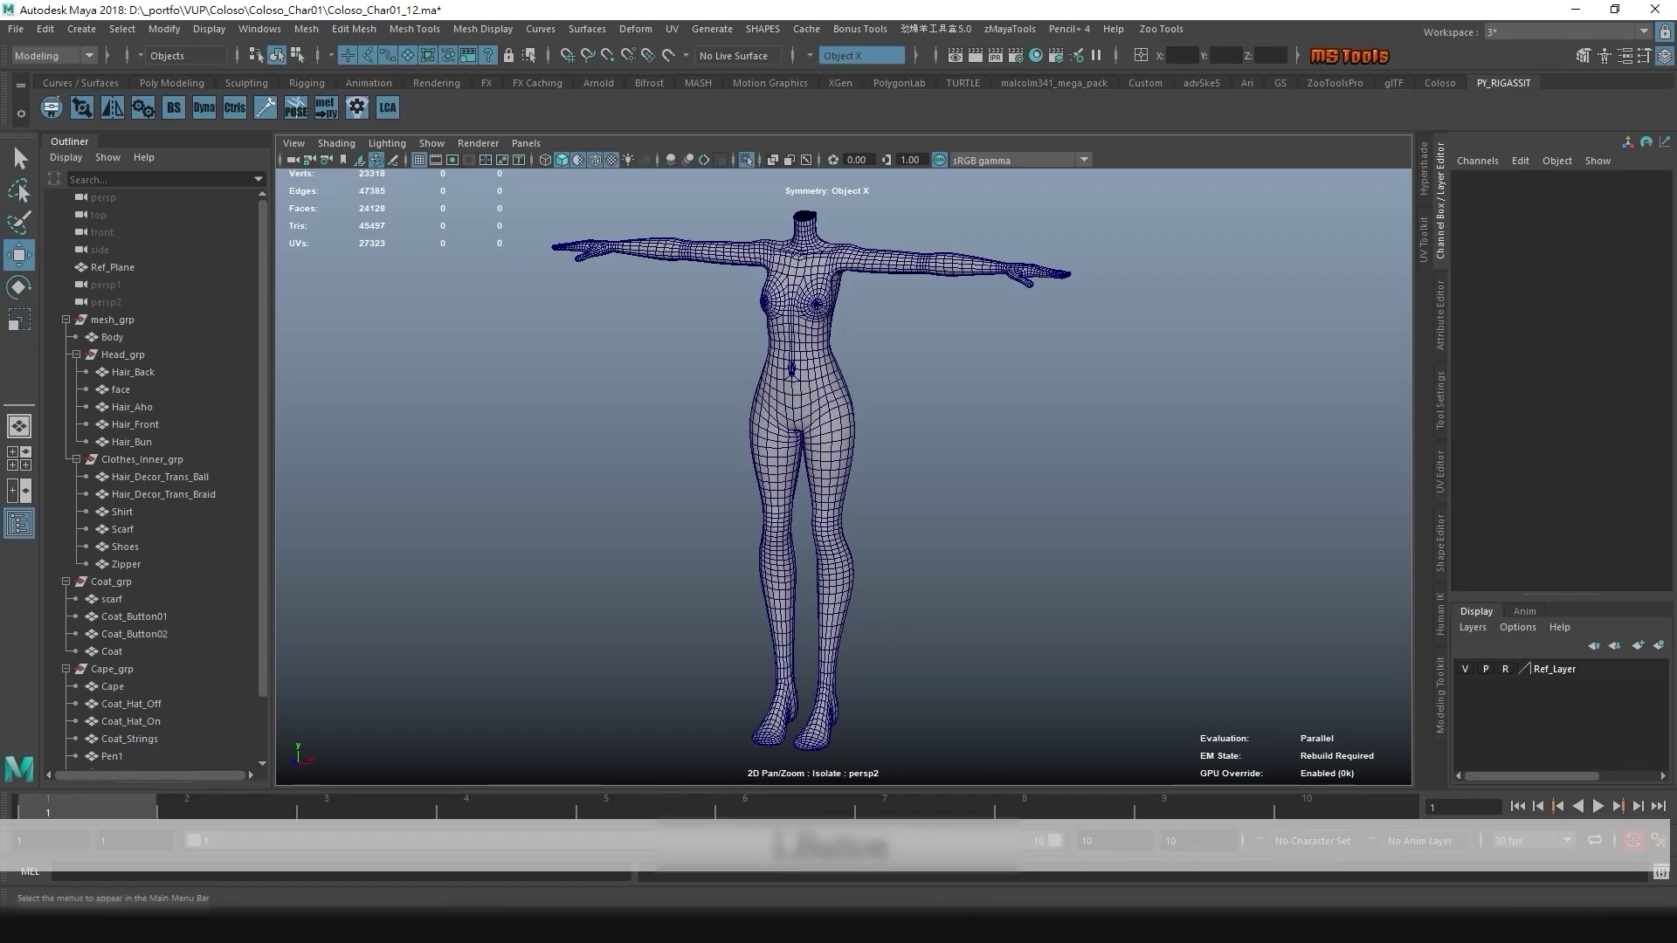
- Switch to the Rigging menu set and create a single joint in the top view, just behind the character
{"action": "left_click", "coordinate": [53, 55]}
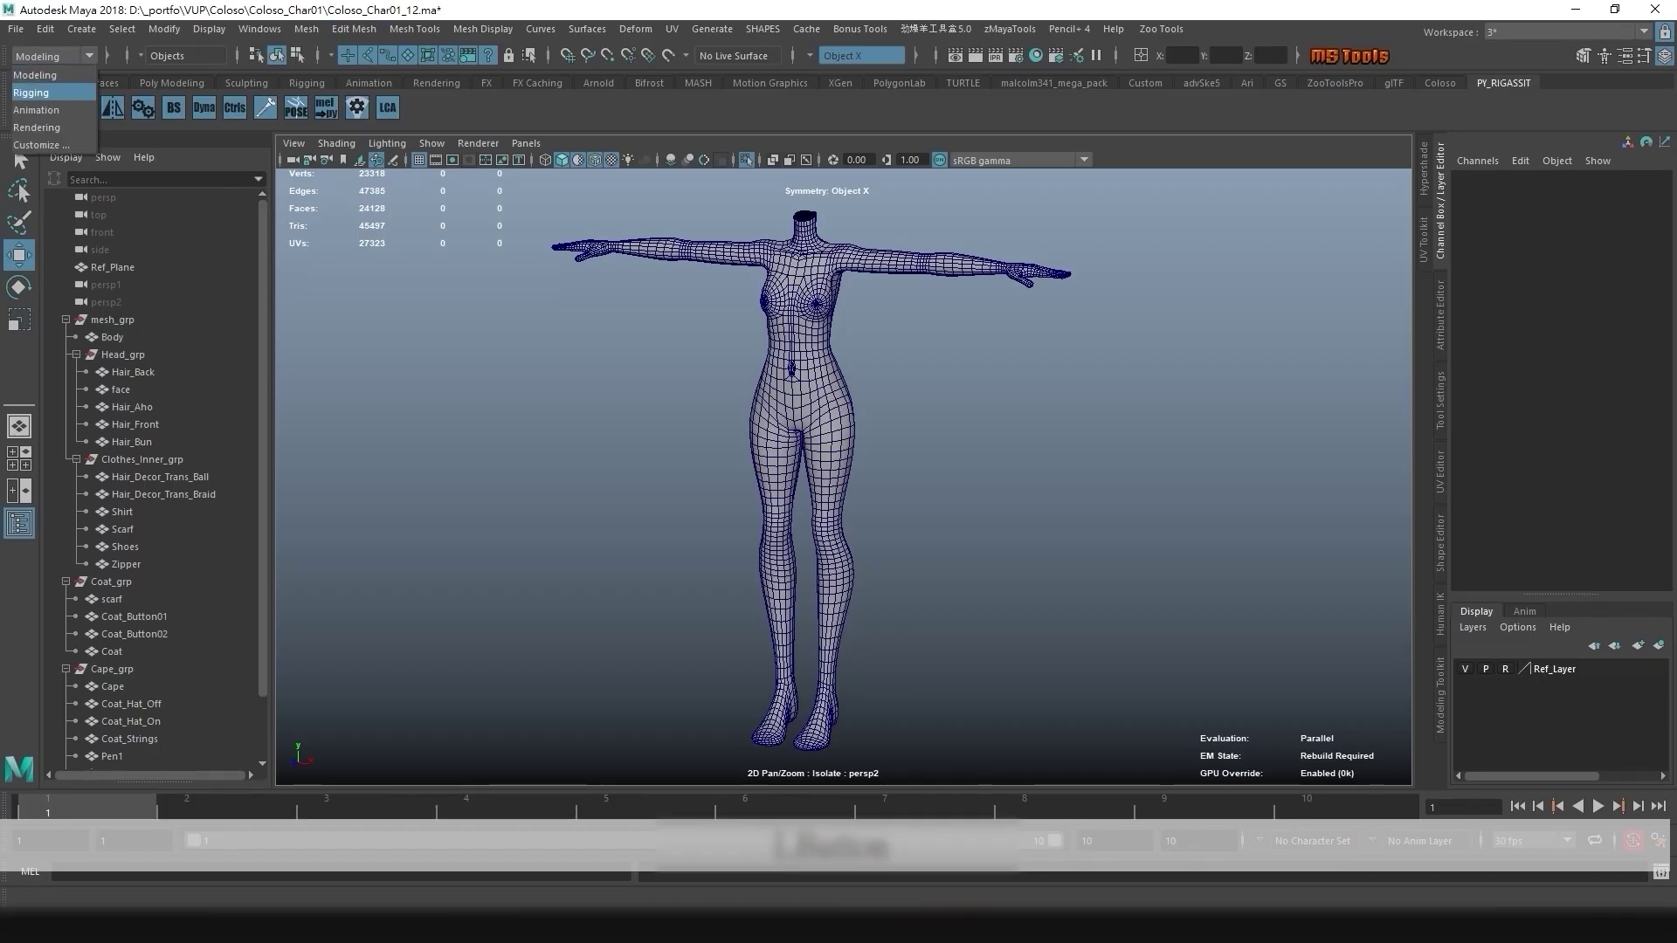
{"action": "left_click", "coordinate": [35, 92]}
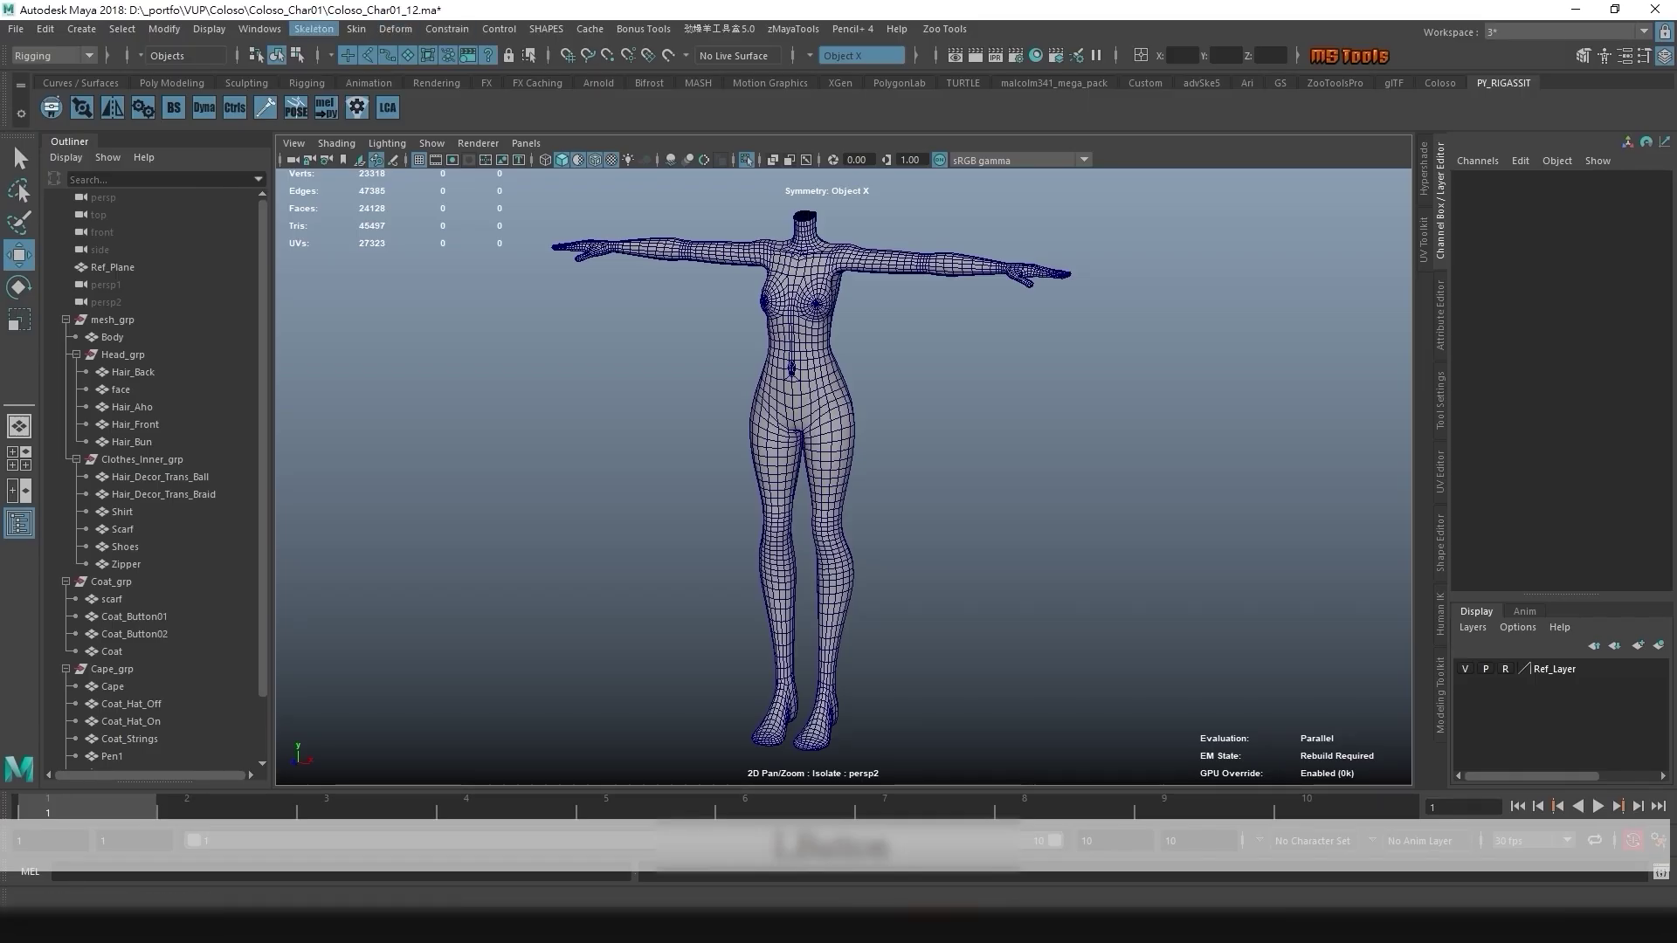
{"action": "left_click", "coordinate": [312, 29]}
{"action": "left_click", "coordinate": [349, 72]}
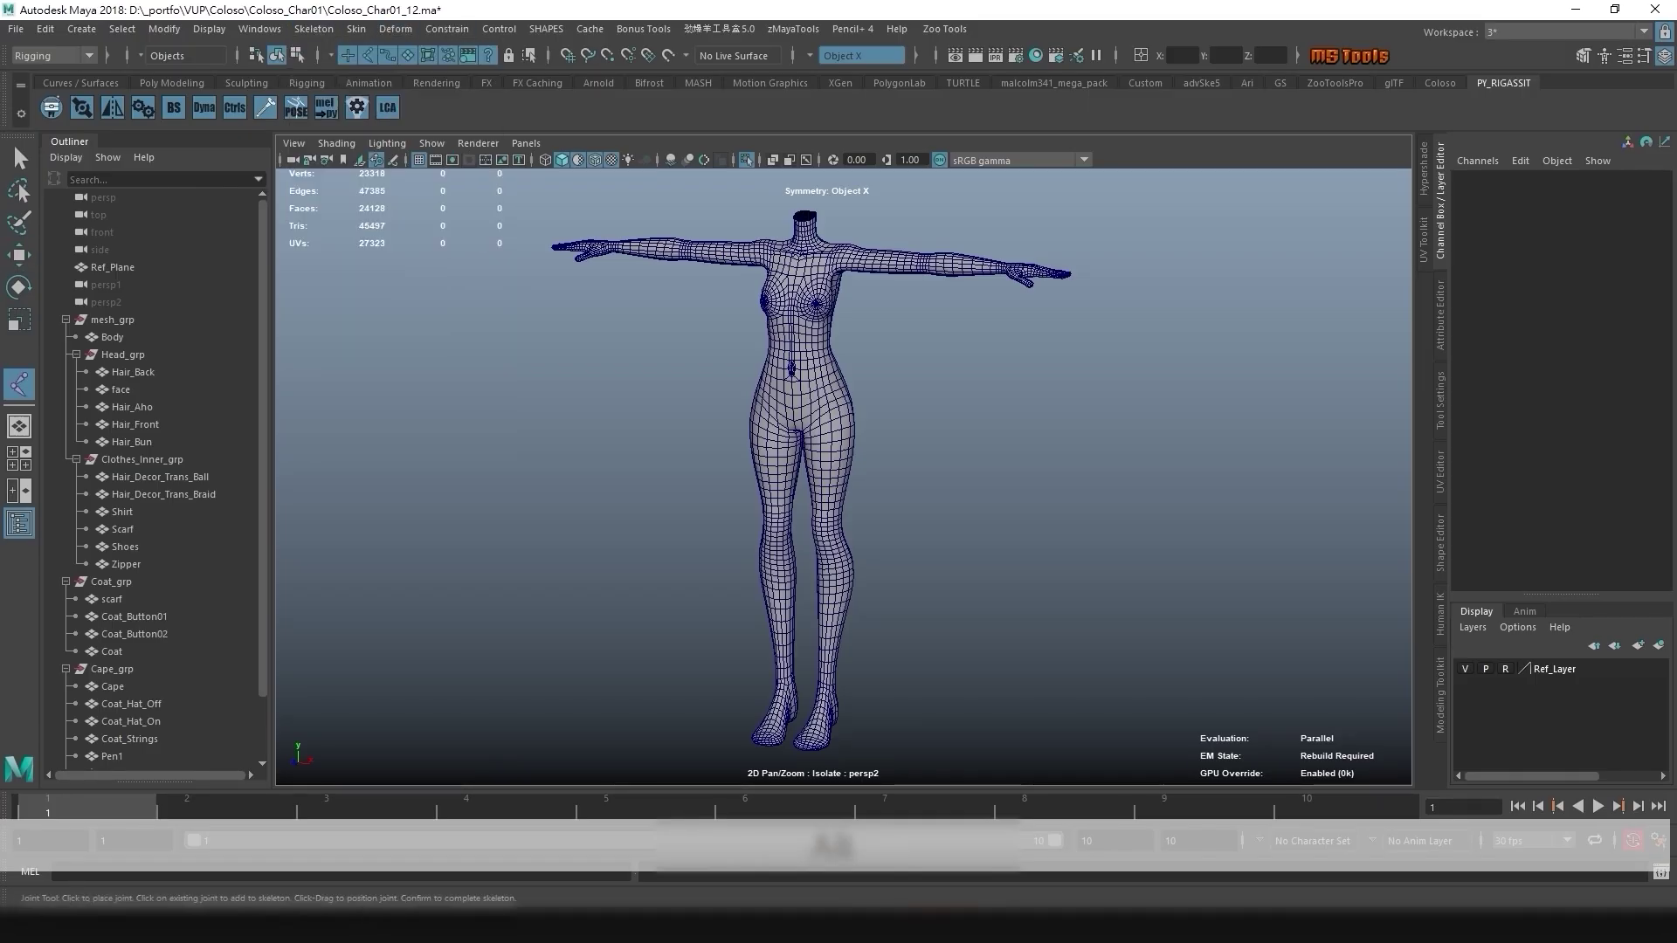
{"action": "left_click_drag", "start_coordinate": [873, 489], "coordinate": [913, 489], "text": "alt"}
{"action": "middle_click_drag", "start_coordinate": [912, 542], "coordinate": [913, 340], "text": "alt"}
{"action": "right_click_drag", "start_coordinate": [873, 436], "coordinate": [961, 437], "text": "alt"}
{"action": "left_click_drag", "start_coordinate": [917, 402], "coordinate": [917, 498], "text": "alt"}
{"action": "right_click_drag", "start_coordinate": [917, 489], "coordinate": [900, 489], "text": "alt"}
{"action": "scroll", "coordinate": [812, 393], "scroll_direction": "down", "scroll_amount": 2}
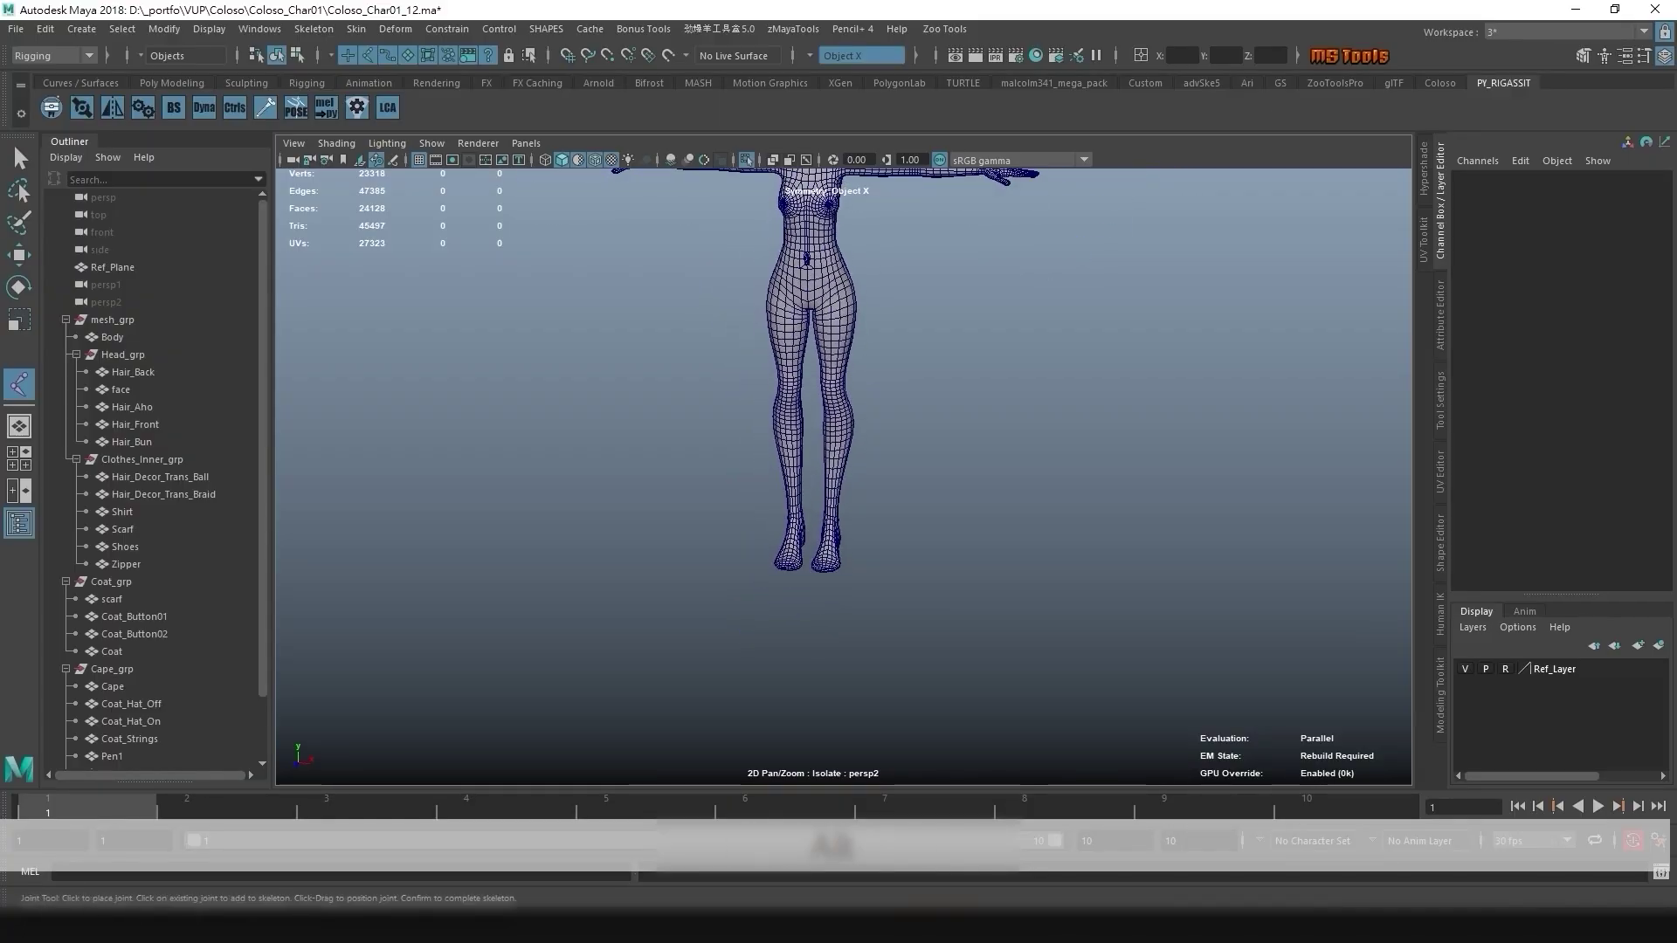
{"action": "key", "text": "space"}
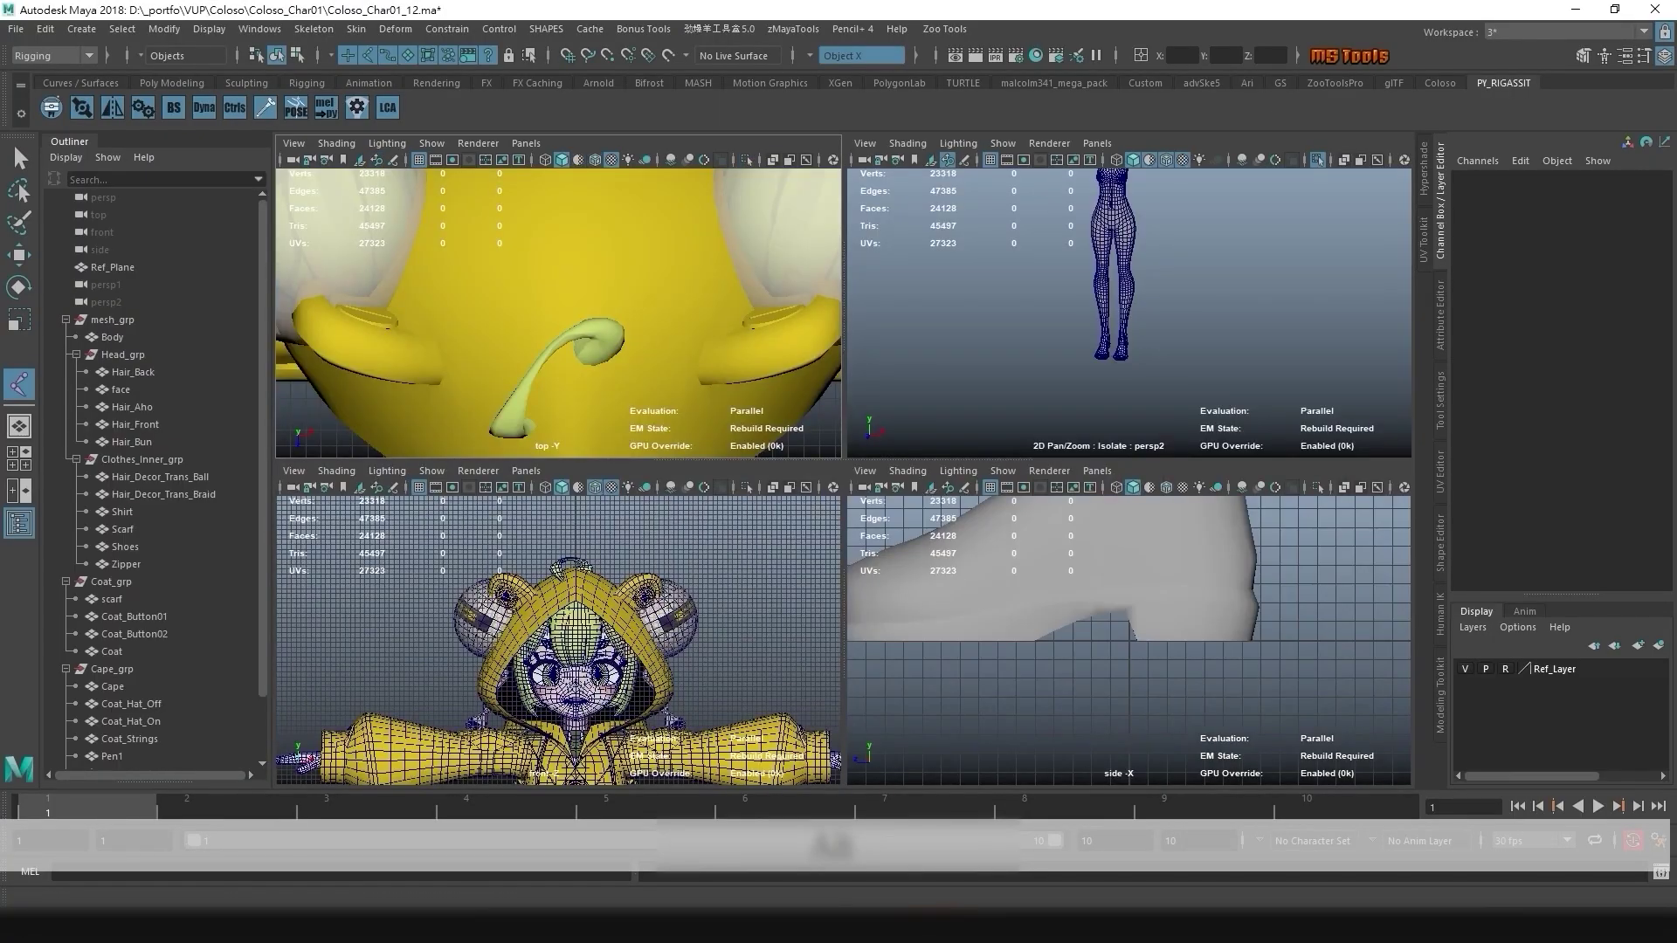
{"action": "middle_click_drag", "start_coordinate": [1127, 646], "coordinate": [1185, 624], "text": "alt"}
{"action": "middle_click_drag", "start_coordinate": [559, 376], "coordinate": [567, 120], "text": "alt"}
{"action": "middle_click_drag", "start_coordinate": [567, 332], "coordinate": [509, 220], "text": "alt"}
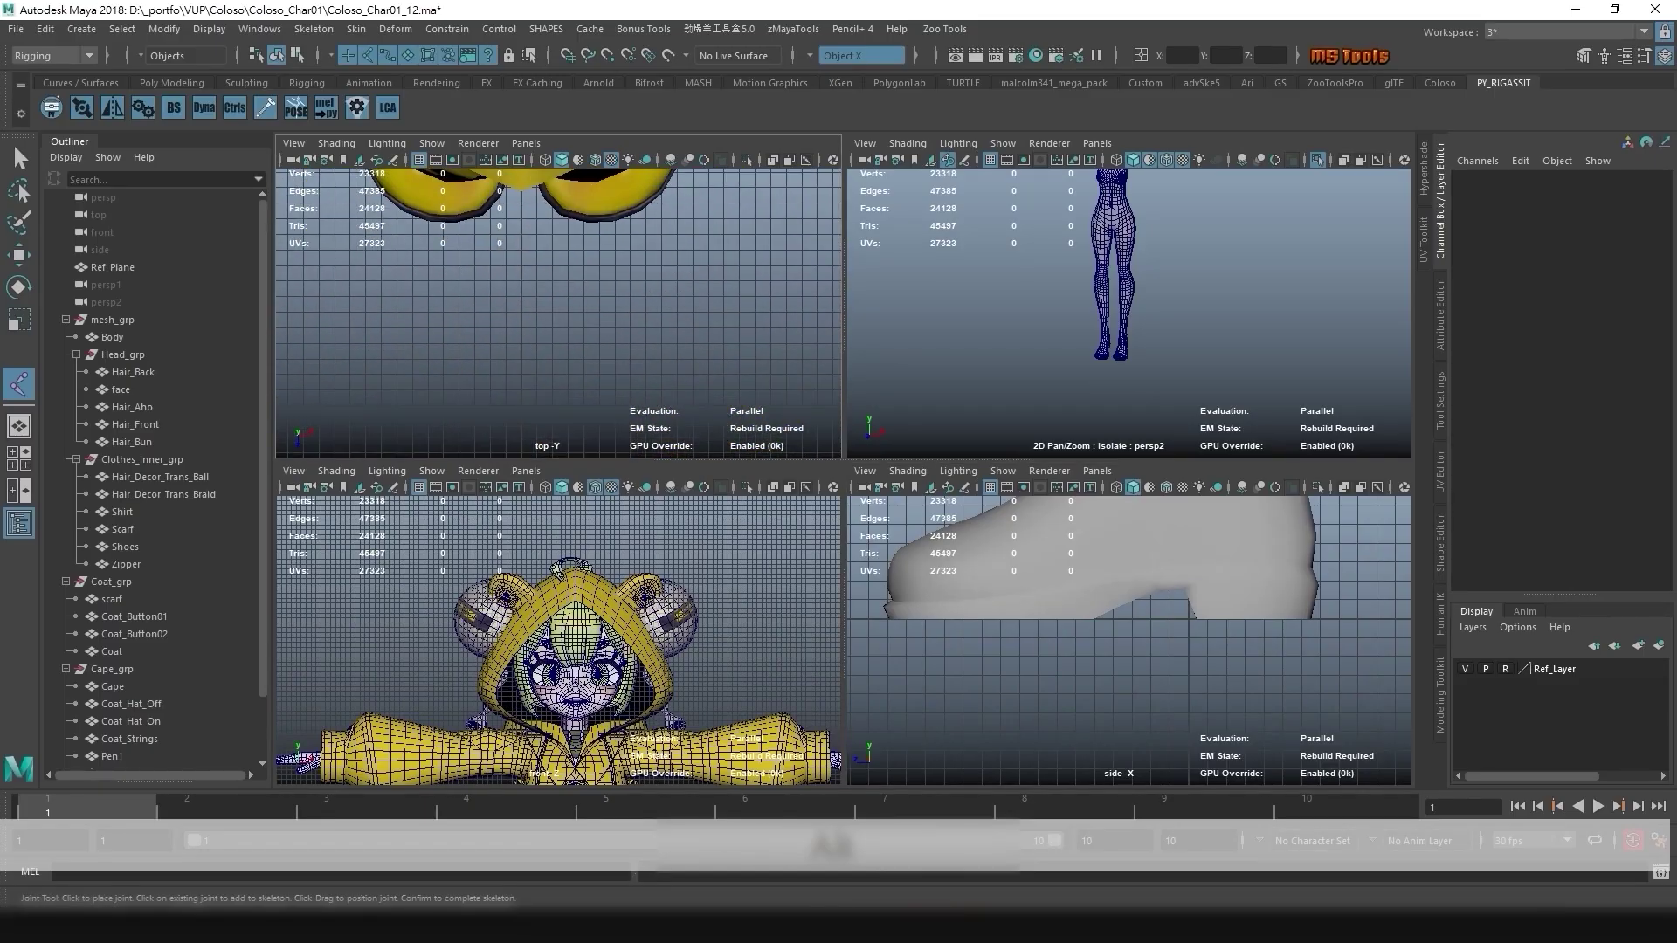
{"action": "left_click", "coordinate": [519, 283]}
- Set the new joint's Translate X, Y and Z to 0
{"action": "key", "text": "w"}
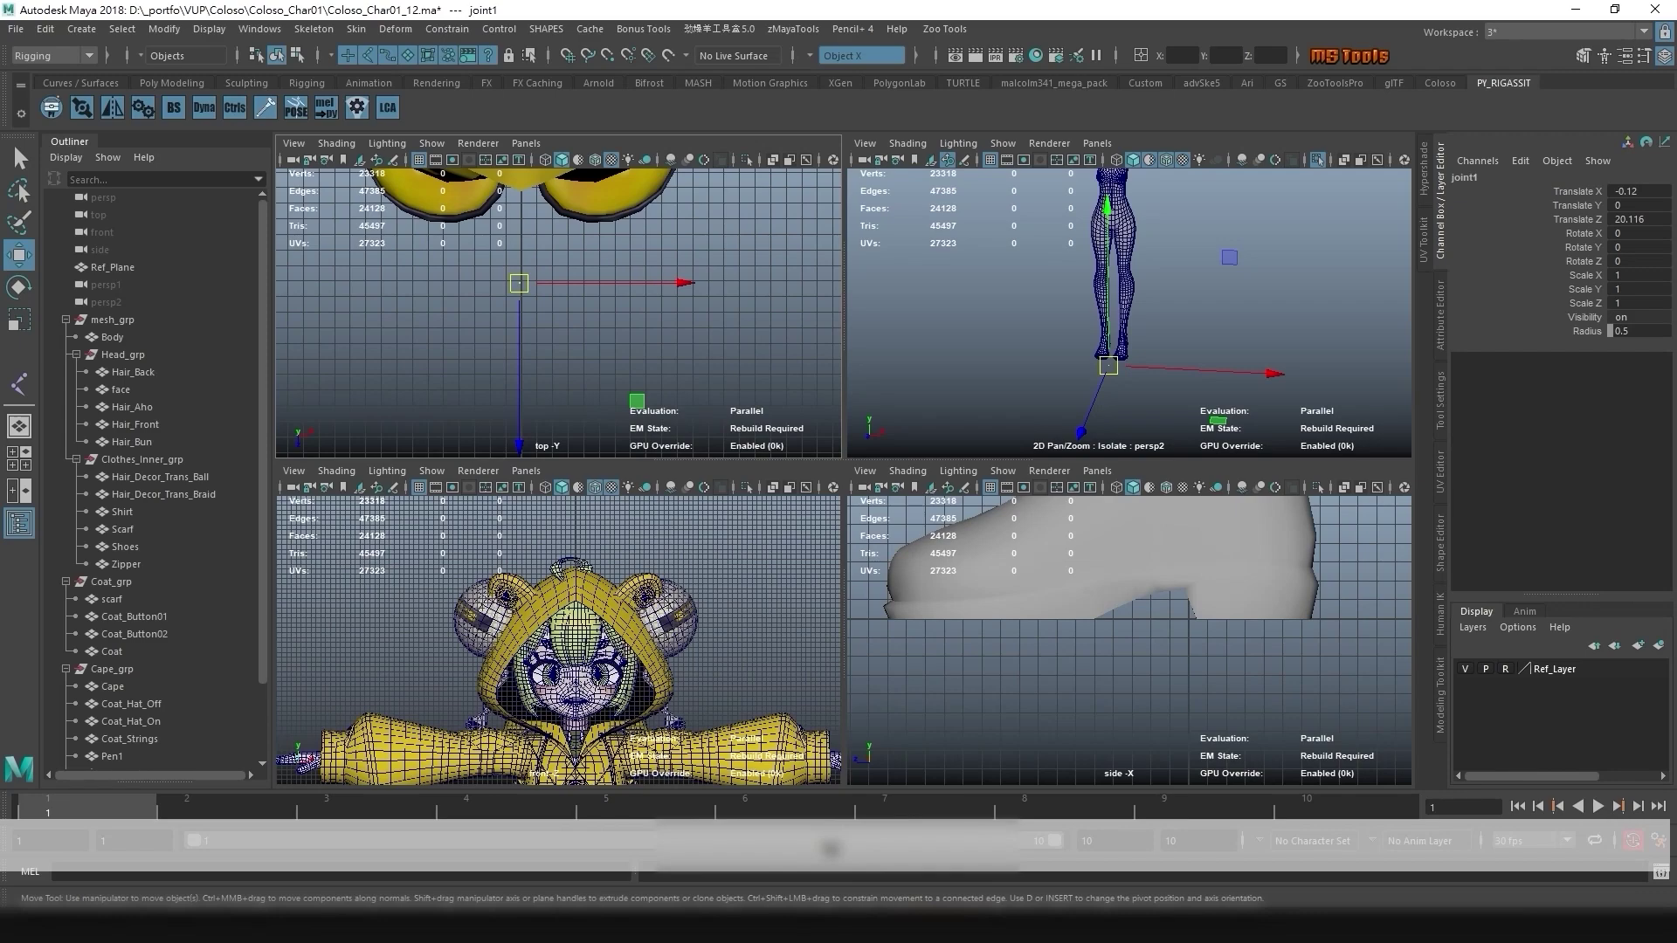
{"action": "left_click_drag", "start_coordinate": [1635, 191], "coordinate": [1635, 220]}
{"action": "type", "text": "0"}
{"action": "key", "text": "Return"}
- Rename the joint at the character's feet as root
{"action": "key", "text": "space"}
{"action": "middle_click_drag", "start_coordinate": [1214, 367], "coordinate": [1202, 376], "text": "alt"}
{"action": "right_click_drag", "start_coordinate": [1202, 375], "coordinate": [1333, 388], "text": "alt"}
{"action": "double_click", "coordinate": [1467, 177]}
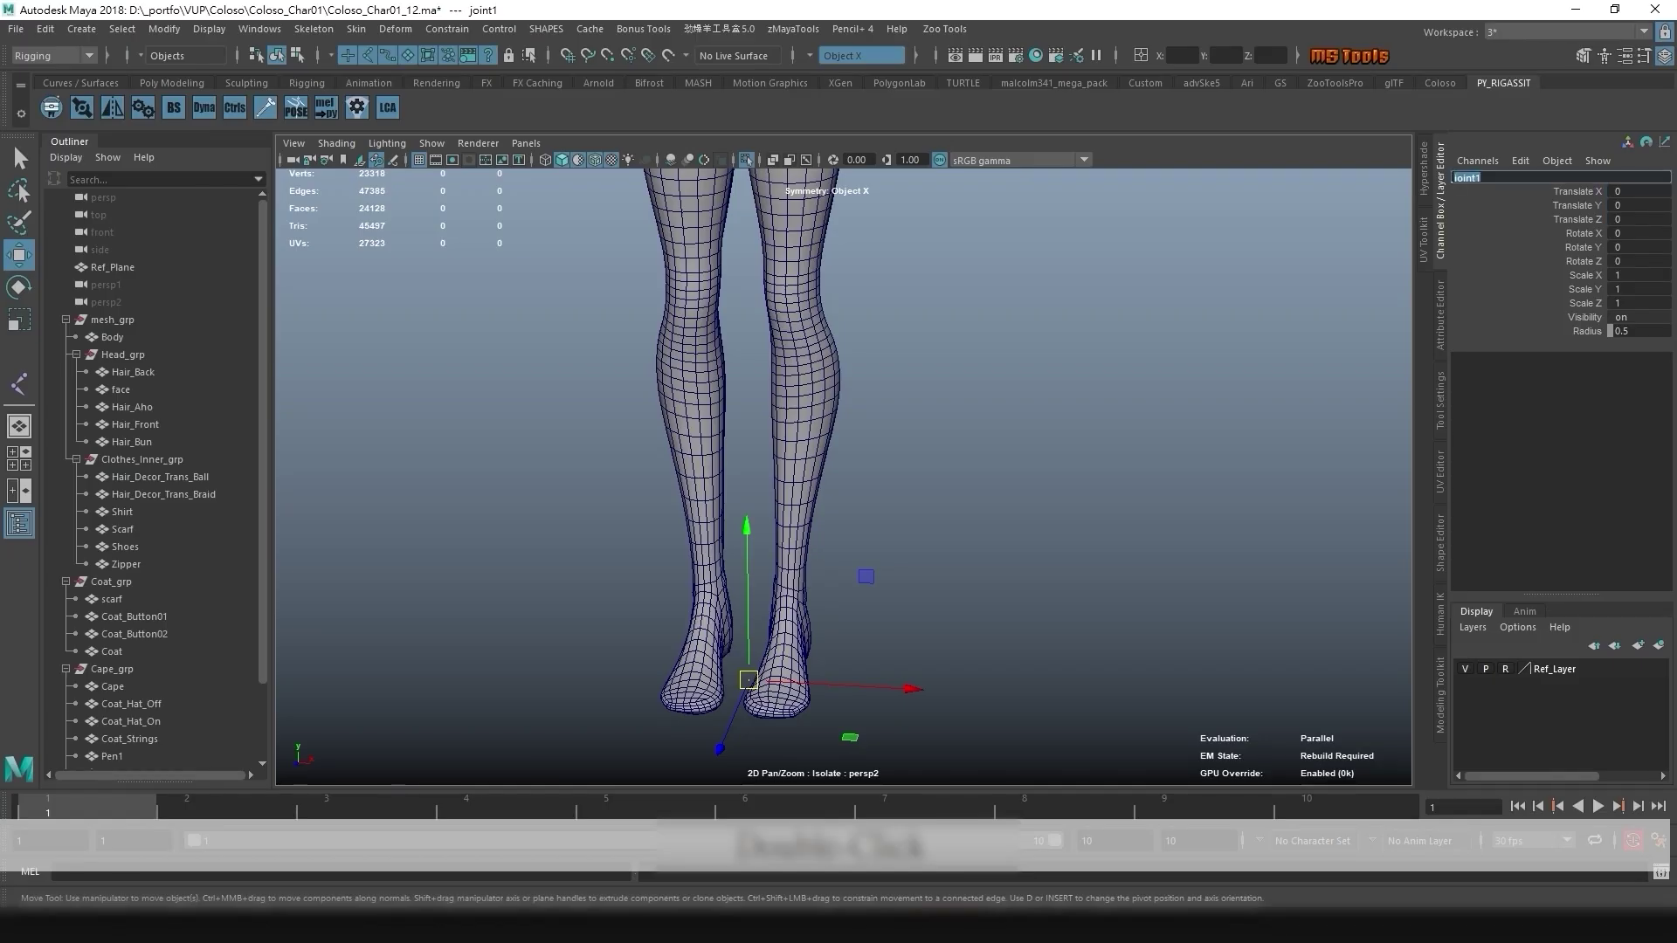
{"action": "type", "text": "root"}
{"action": "key", "text": "Return"}
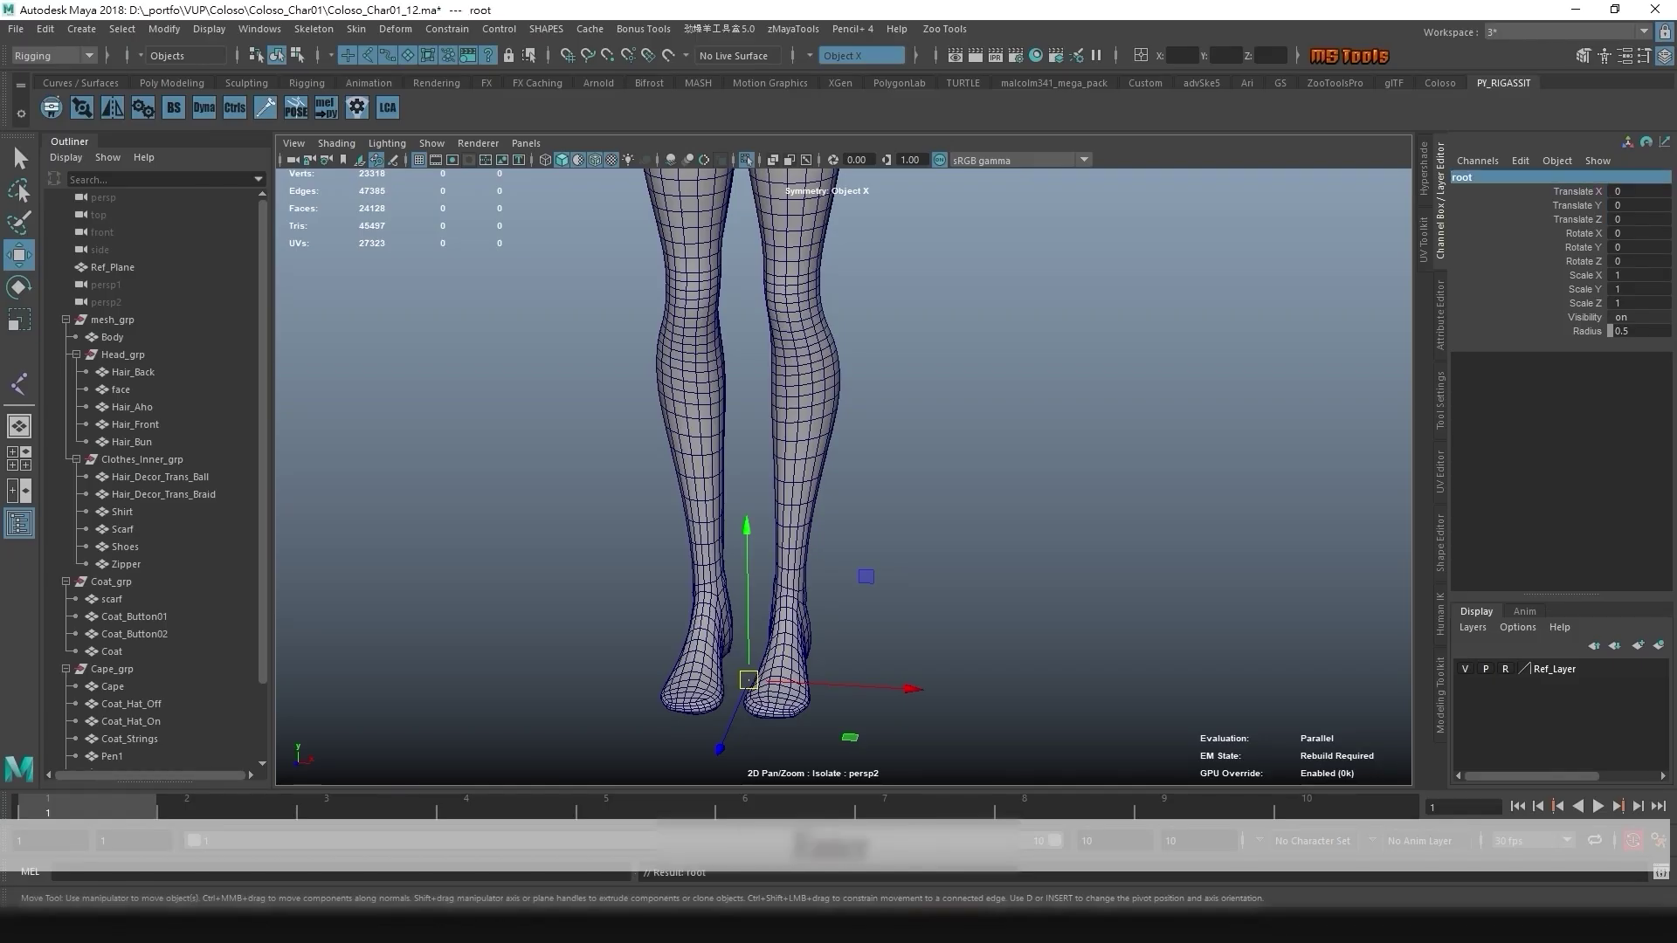
- Try moving the root joint along the ground plane, and undo the move
{"action": "left_click_drag", "start_coordinate": [725, 183], "coordinate": [770, 216], "text": "alt"}
{"action": "mouse_move", "coordinate": [804, 531]}
{"action": "left_mouse_down"}
{"action": "mouse_move", "coordinate": [673, 525]}
{"action": "mouse_move", "coordinate": [506, 451]}
{"action": "mouse_move", "coordinate": [543, 410]}
{"action": "mouse_move", "coordinate": [696, 401]}
{"action": "mouse_move", "coordinate": [786, 423]}
{"action": "mouse_move", "coordinate": [856, 455]}
{"action": "mouse_move", "coordinate": [801, 528]}
{"action": "left_mouse_up"}
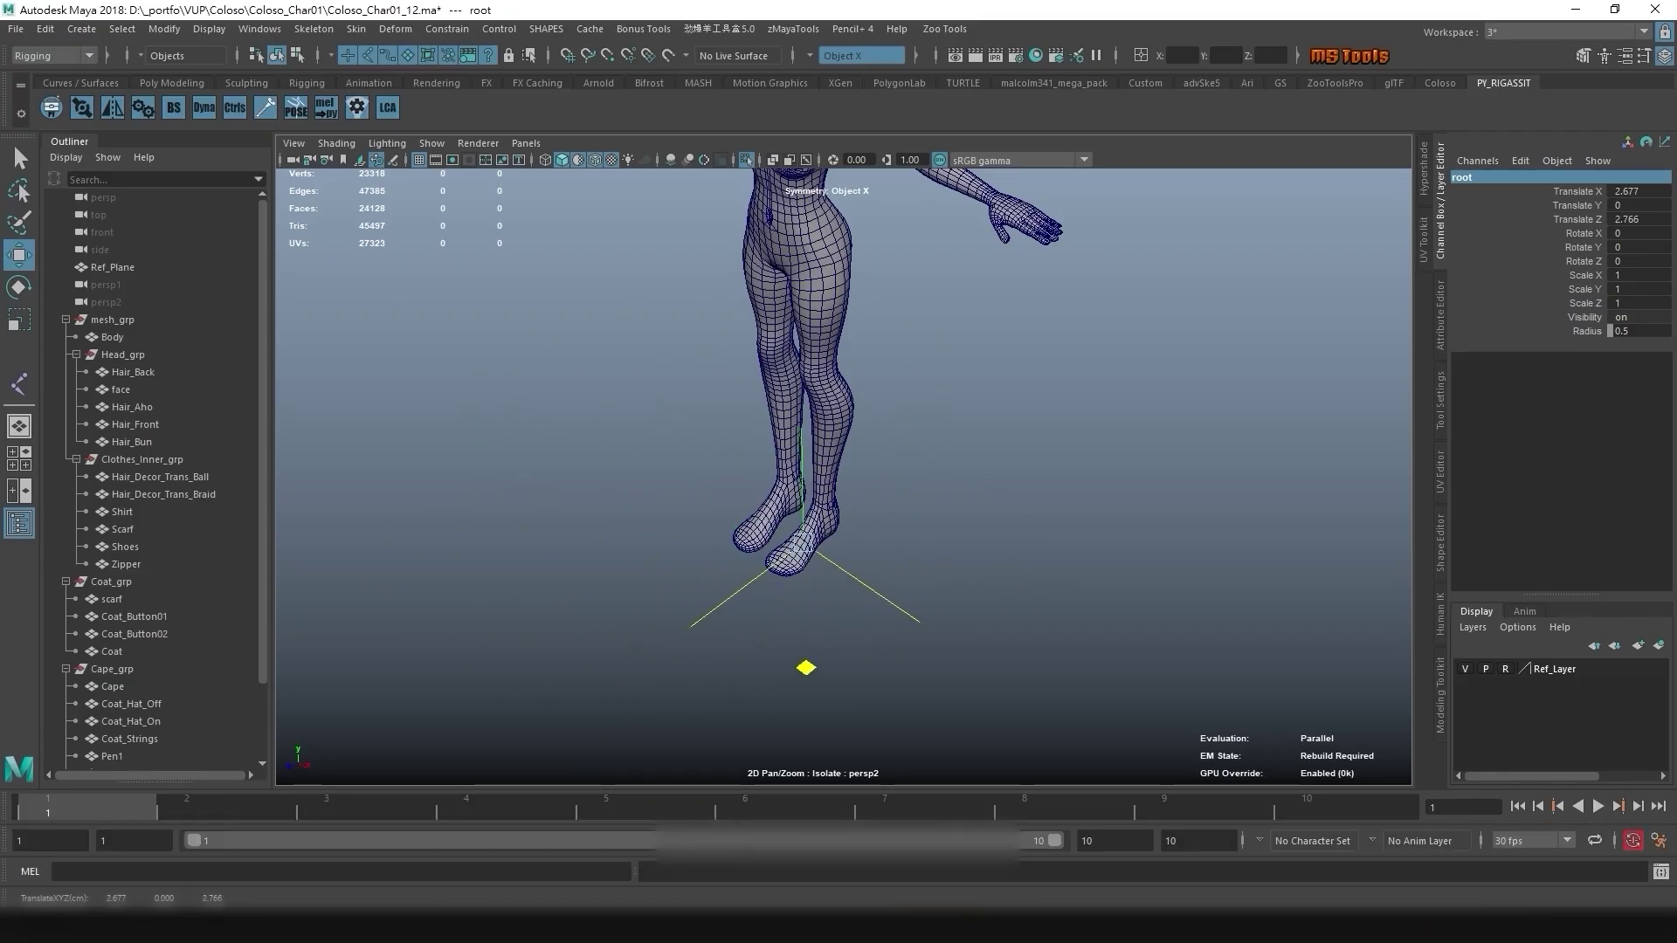
{"action": "key", "text": "ctrl+z"}
- Duplicate the root joint and raise the copy vertically to hip height, at a Translate Y of about 84
{"action": "left_click_drag", "start_coordinate": [805, 665], "coordinate": [889, 635], "text": "alt"}
{"action": "middle_click_drag", "start_coordinate": [889, 635], "coordinate": [845, 779], "text": "alt"}
{"action": "scroll", "coordinate": [853, 760], "scroll_direction": "down", "scroll_amount": 4}
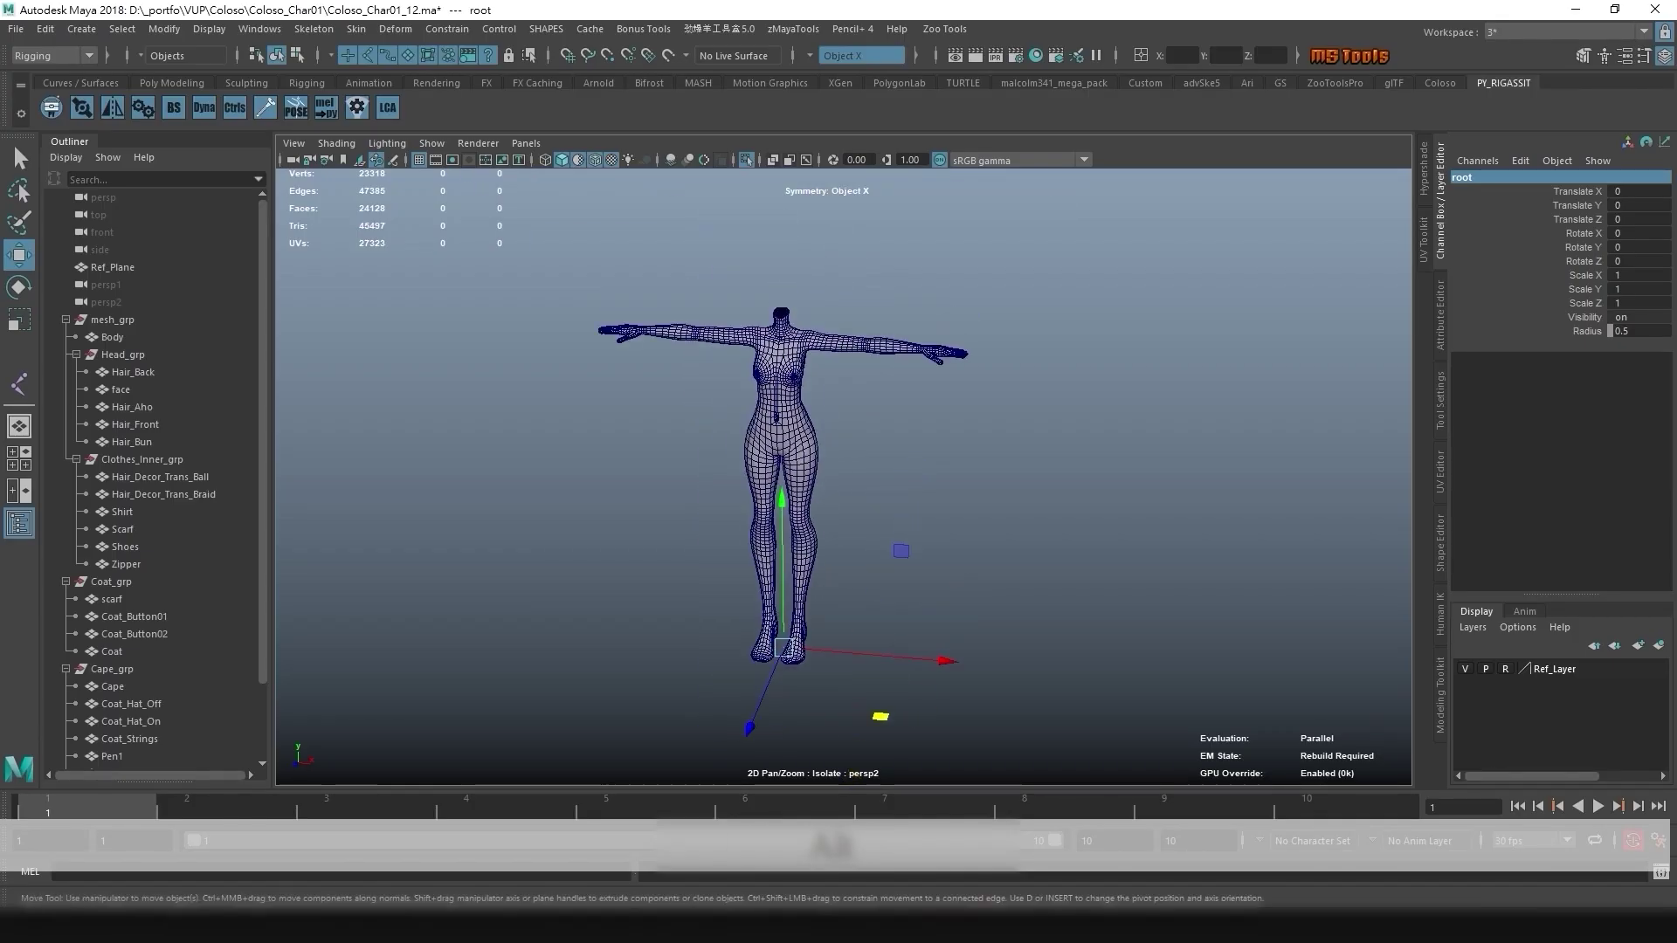
{"action": "right_click_drag", "start_coordinate": [844, 698], "coordinate": [891, 699], "text": "alt"}
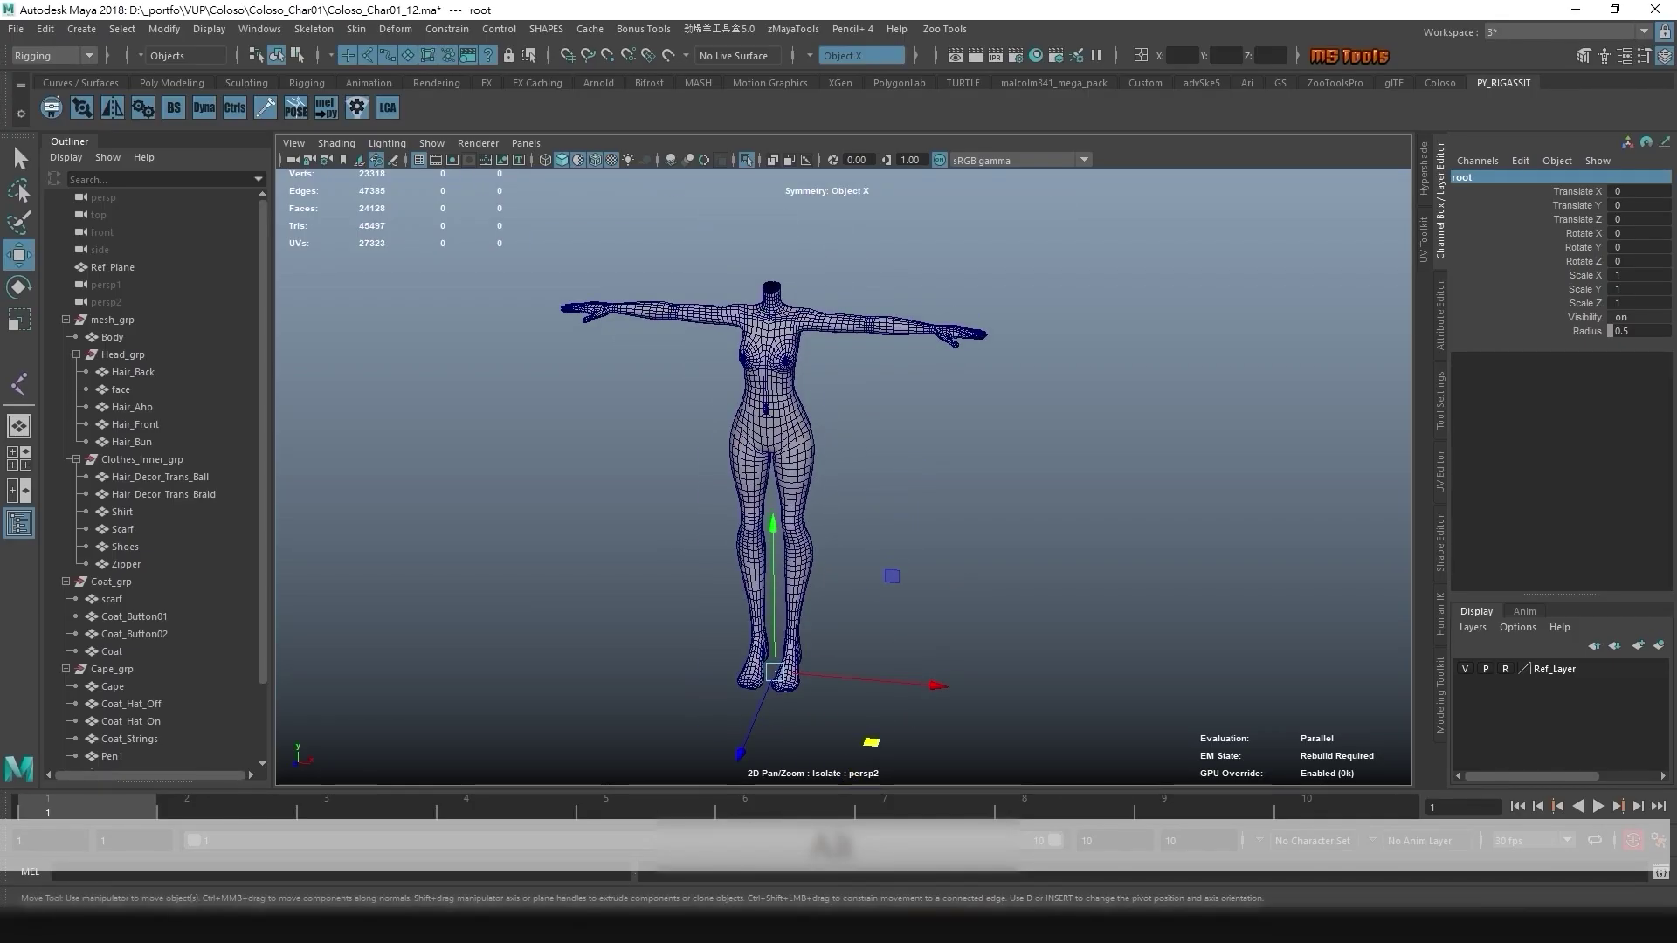
{"action": "left_click_drag", "start_coordinate": [891, 699], "coordinate": [919, 689], "text": "alt"}
{"action": "right_click_drag", "start_coordinate": [919, 688], "coordinate": [970, 688], "text": "alt"}
{"action": "middle_click_drag", "start_coordinate": [970, 688], "coordinate": [973, 586], "text": "alt"}
{"action": "left_click_drag", "start_coordinate": [973, 586], "coordinate": [913, 581], "text": "alt"}
{"action": "key", "text": "ctrl+d"}
{"action": "left_click_drag", "start_coordinate": [753, 469], "coordinate": [753, 261]}
{"action": "middle_click_drag", "start_coordinate": [753, 261], "coordinate": [758, 373], "text": "alt"}
{"action": "left_click_drag", "start_coordinate": [758, 373], "coordinate": [758, 207]}
- Fine-tune the duplicated joint's height inside the pelvis to a Translate Y of about 84.66
{"action": "middle_click_drag", "start_coordinate": [773, 612], "coordinate": [808, 666], "text": "alt"}
{"action": "right_click_drag", "start_coordinate": [808, 666], "coordinate": [969, 667], "text": "alt"}
{"action": "middle_click_drag", "start_coordinate": [969, 667], "coordinate": [1015, 772], "text": "alt"}
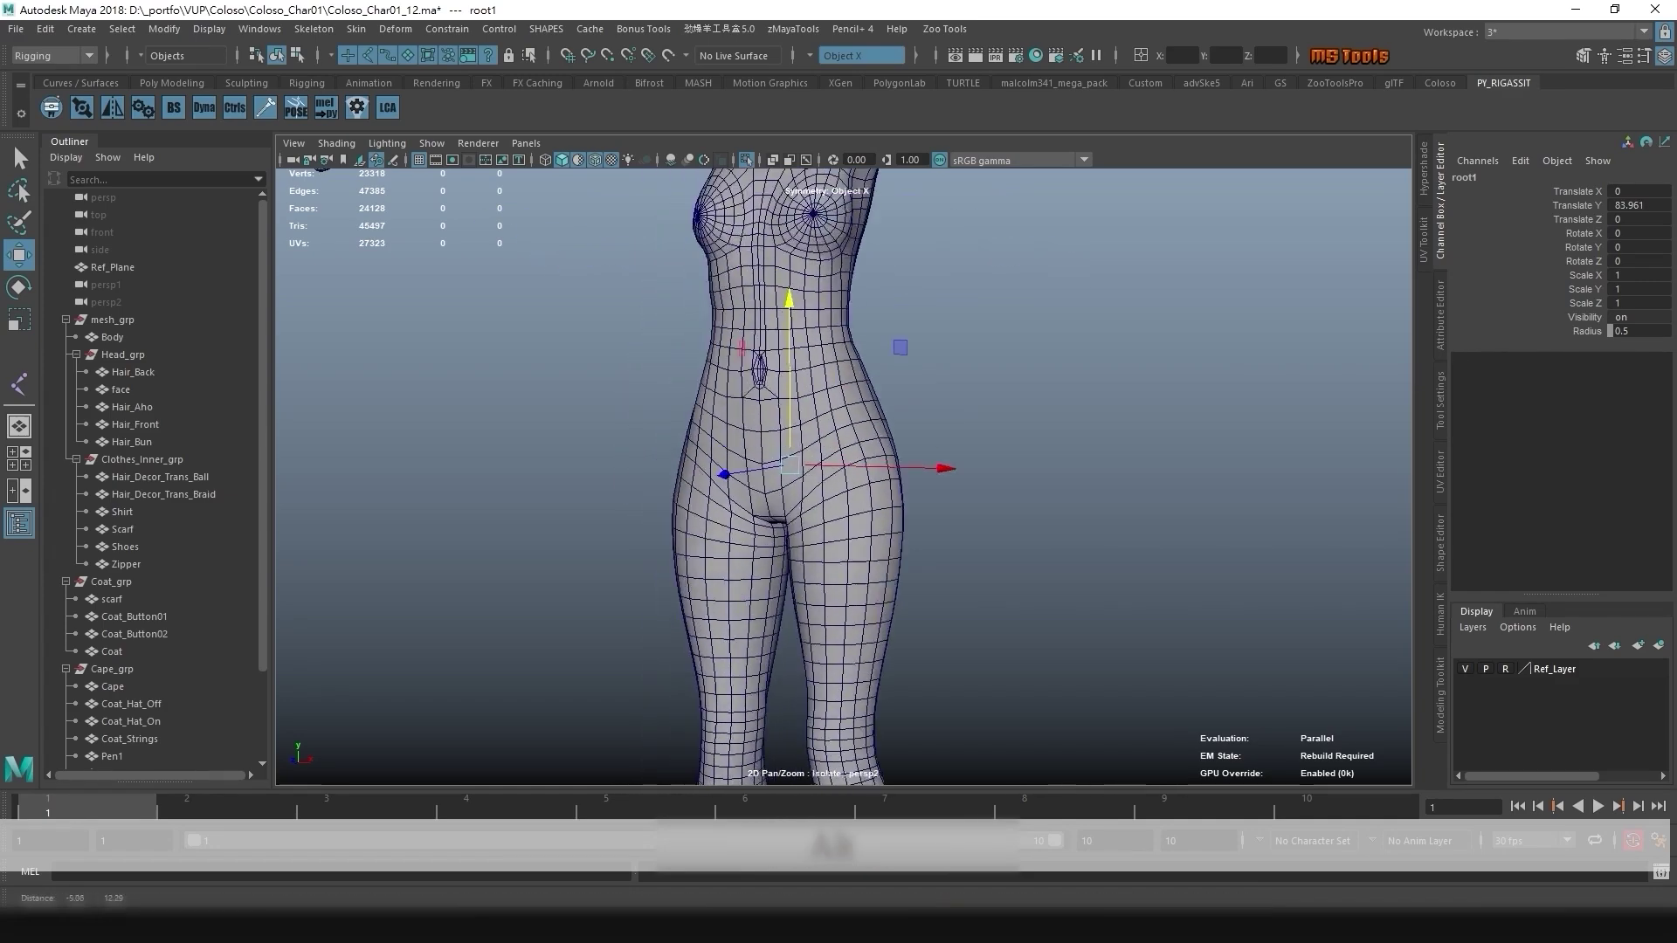
{"action": "scroll", "coordinate": [831, 471], "scroll_direction": "up", "scroll_amount": 2}
{"action": "left_click_drag", "start_coordinate": [763, 297], "coordinate": [763, 309]}
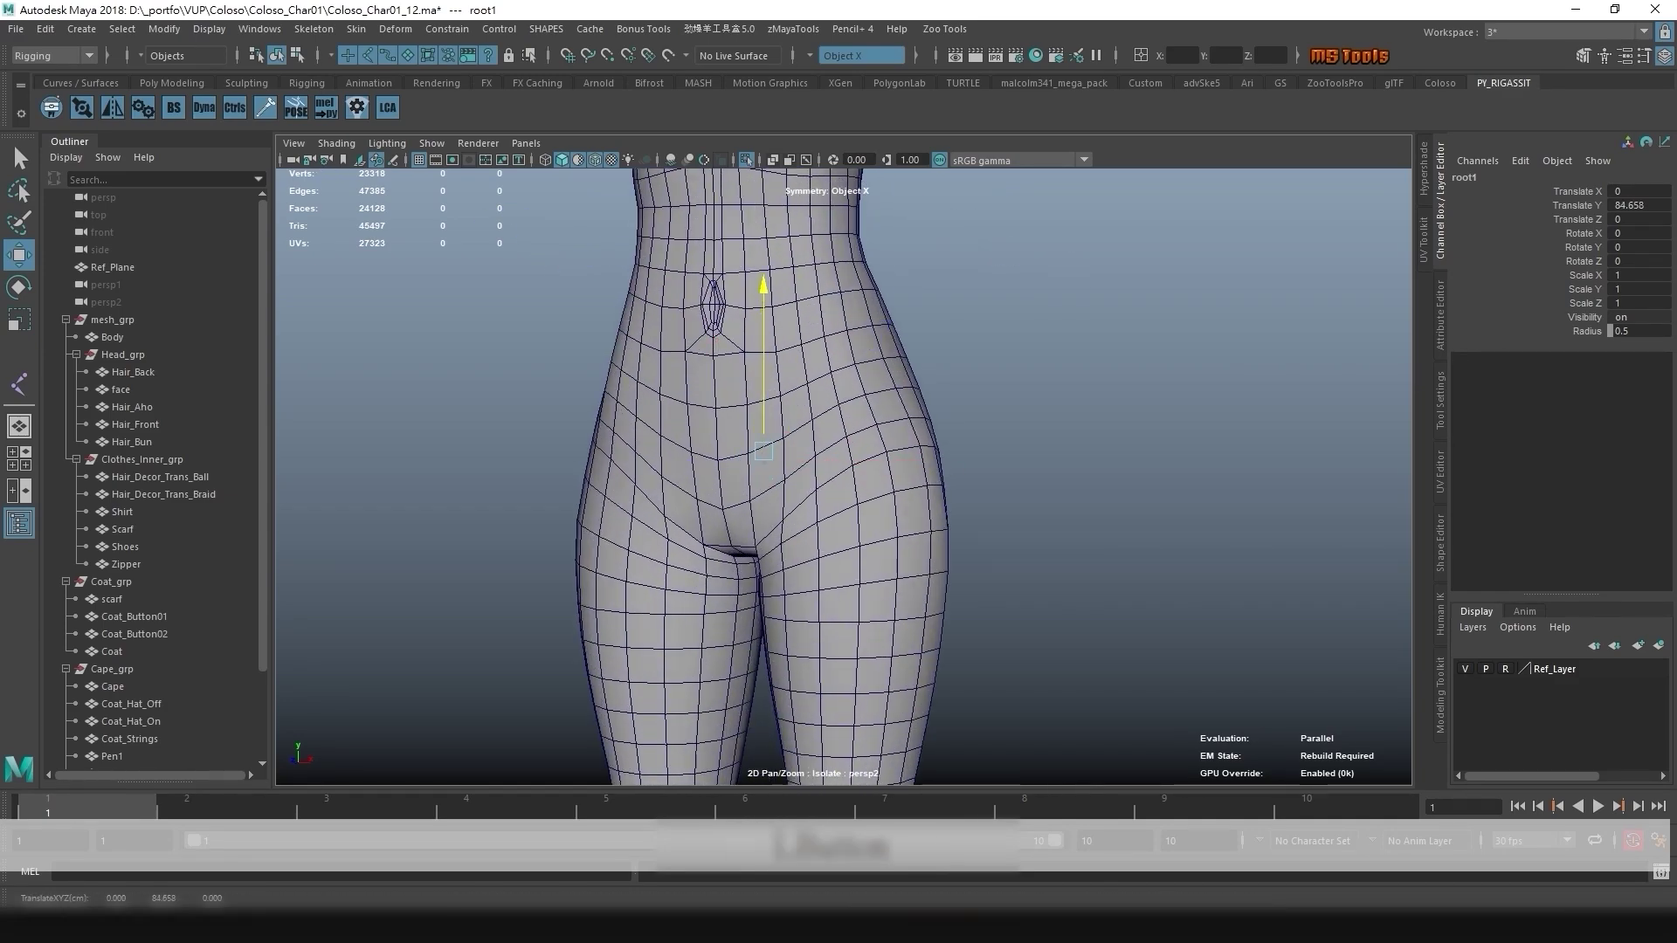
{"action": "scroll", "coordinate": [769, 472], "scroll_direction": "down", "scroll_amount": 4}
{"action": "scroll", "coordinate": [769, 472], "scroll_direction": "up", "scroll_amount": 2}
{"action": "right_click_drag", "start_coordinate": [786, 472], "coordinate": [843, 476], "text": "alt"}
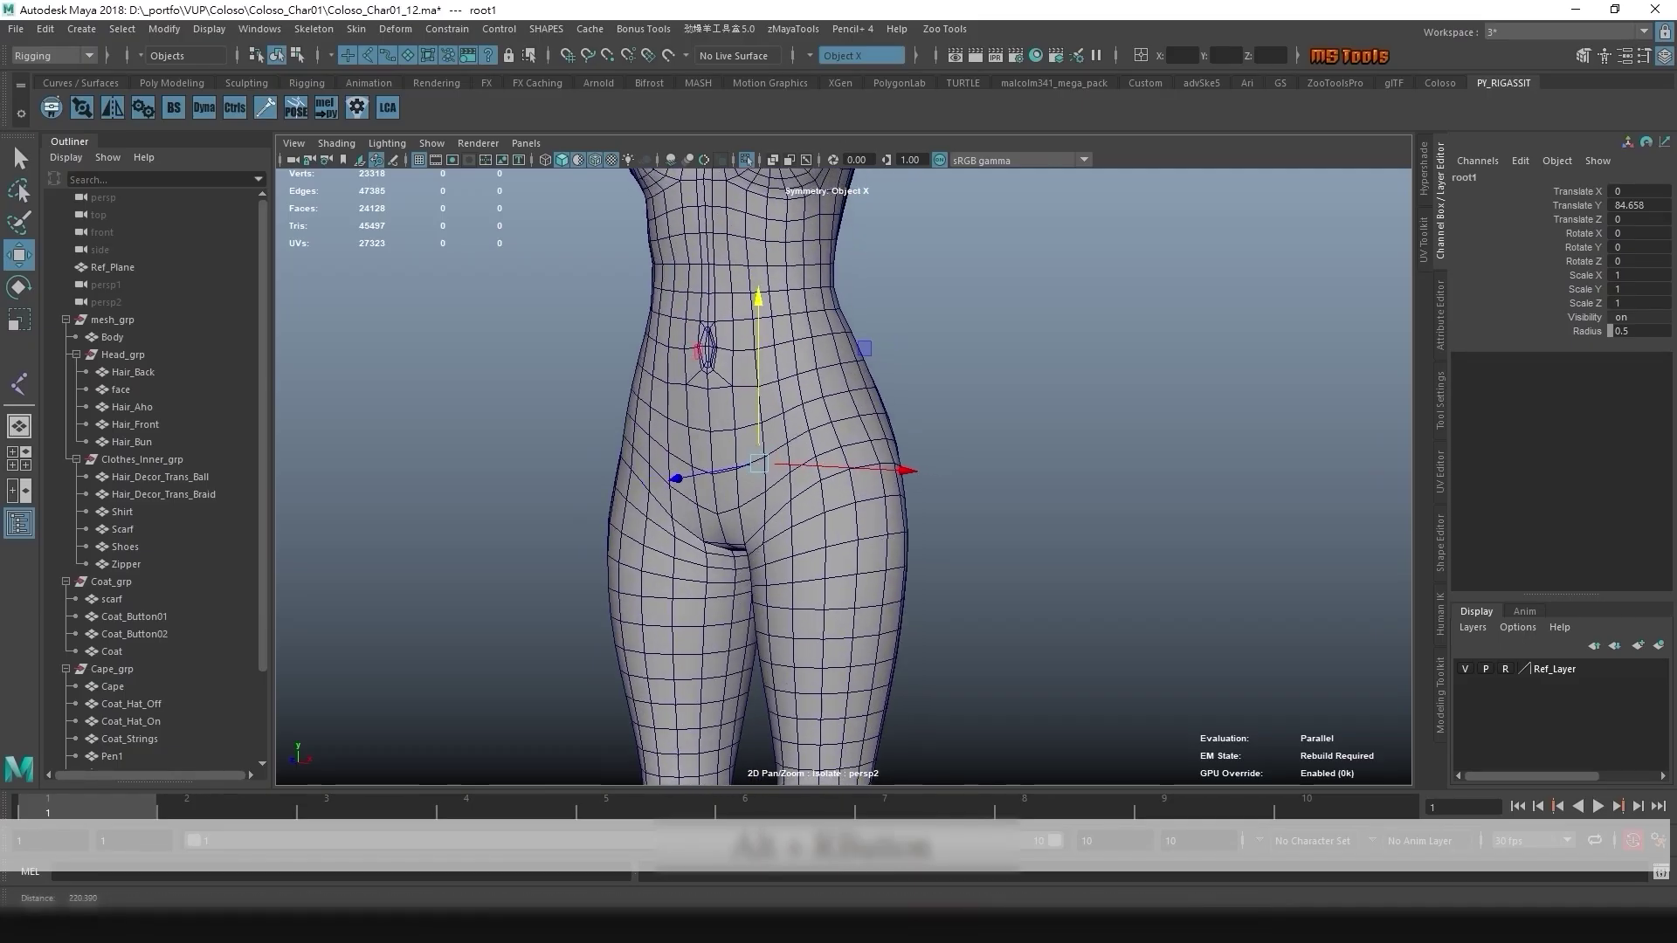
{"action": "left_click_drag", "start_coordinate": [820, 471], "coordinate": [843, 483], "text": "alt"}
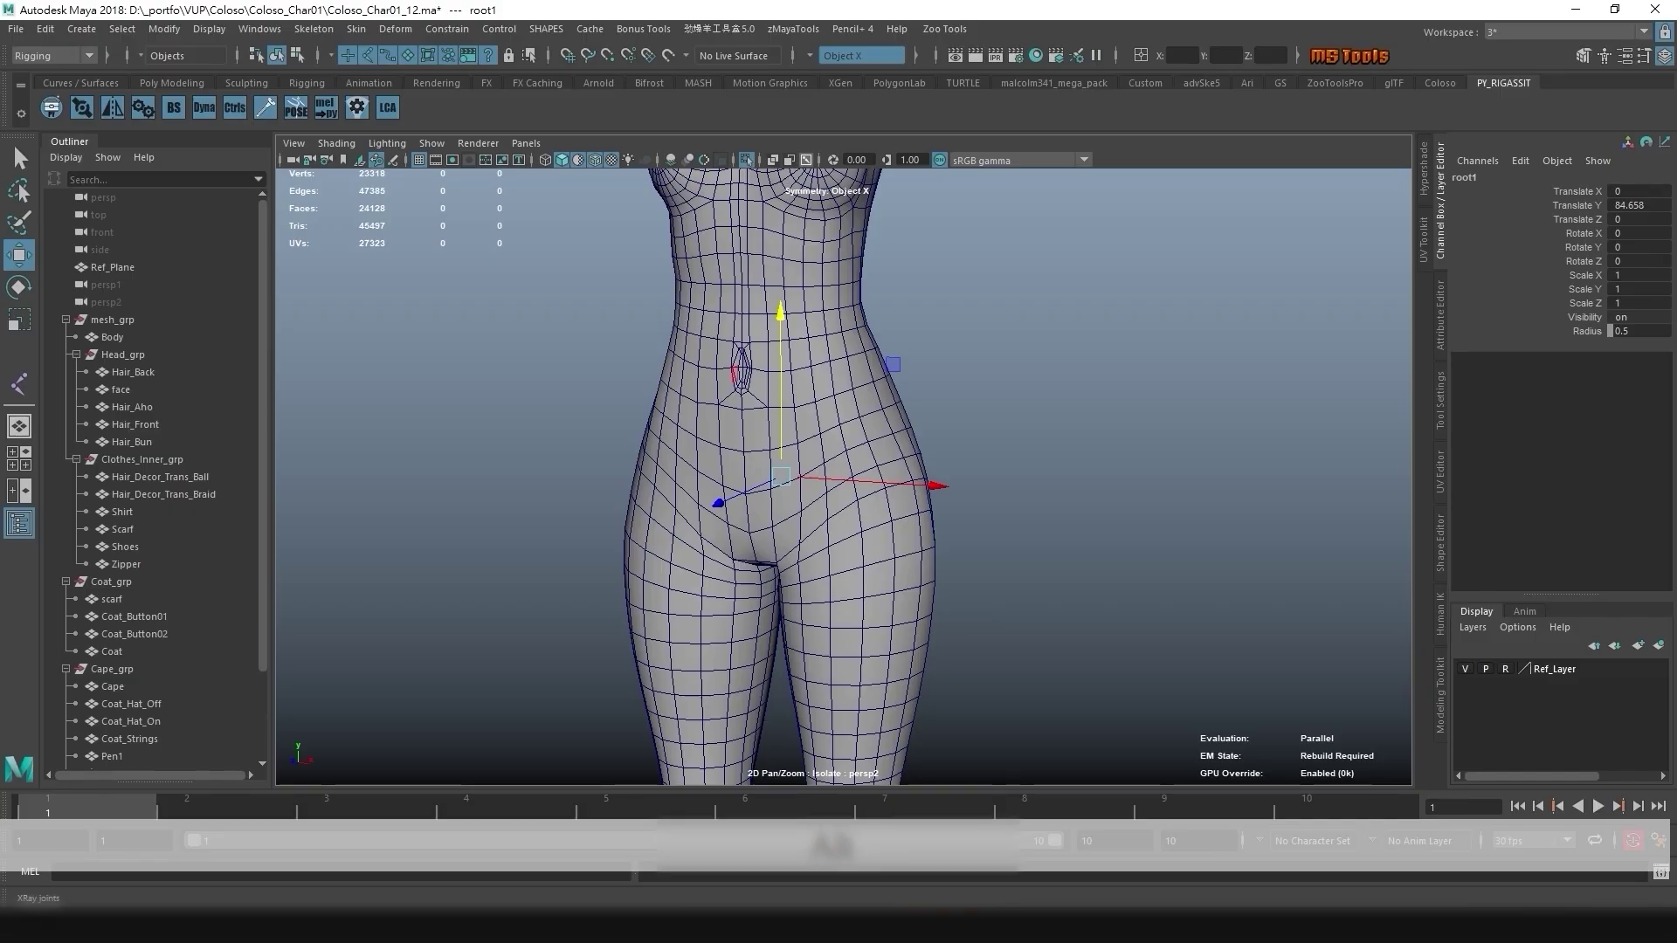
- Turn on X-Ray Joints display in the perspective view and reselect the pelvis joint
{"action": "left_click", "coordinate": [807, 160]}
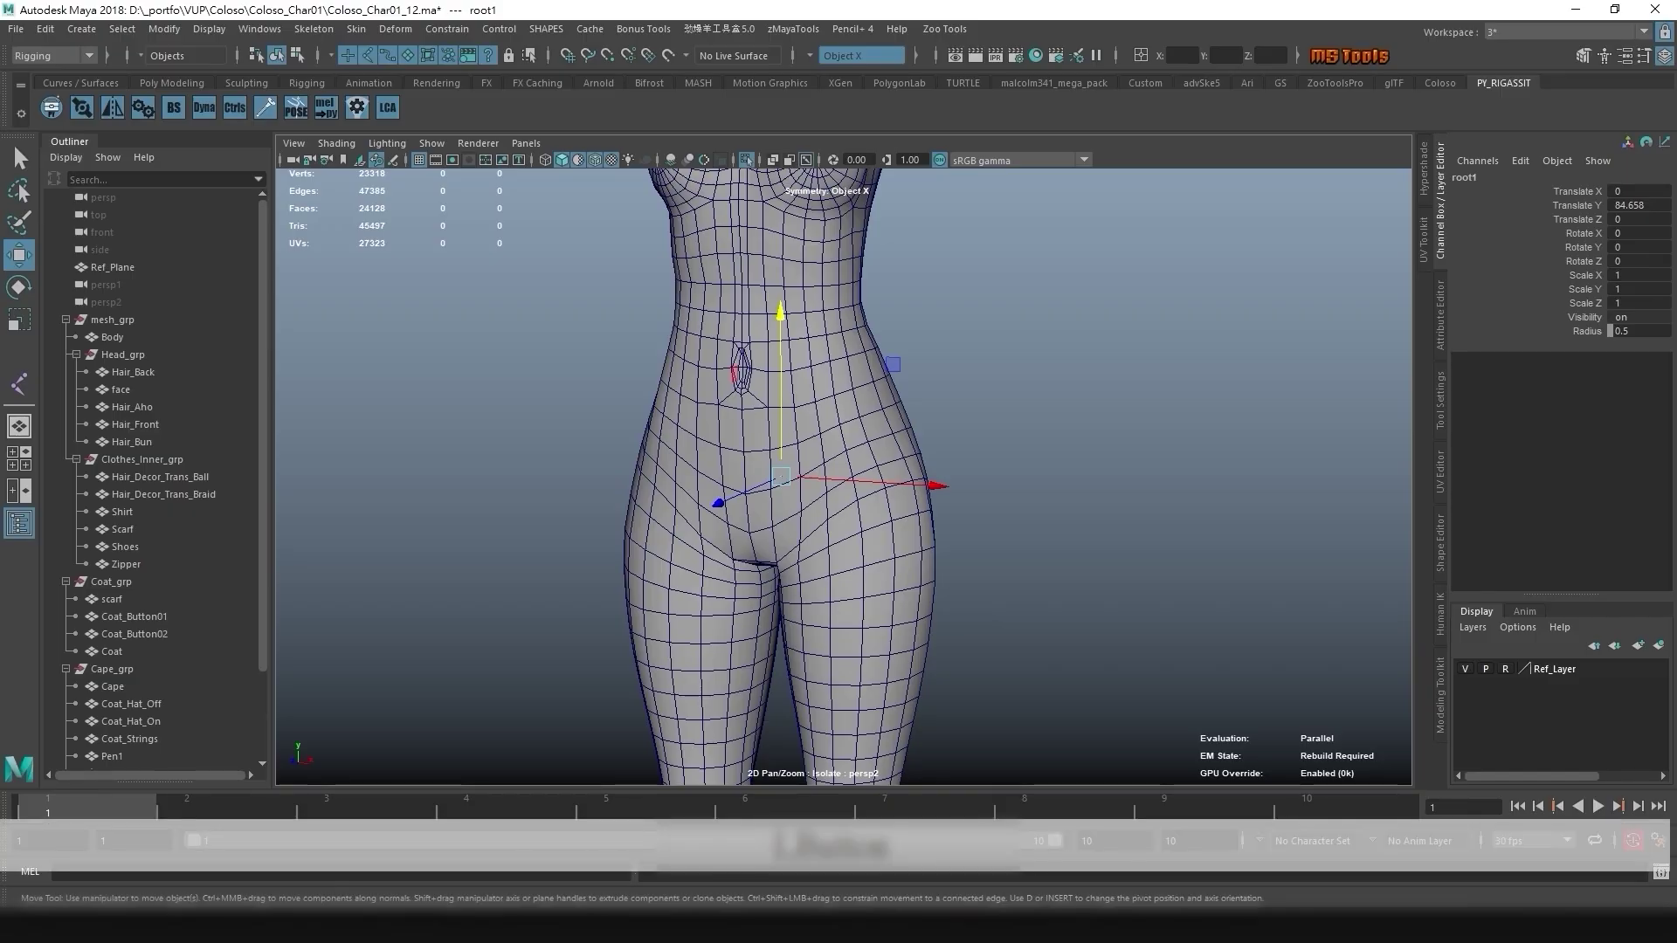
{"action": "key", "text": "w"}
{"action": "left_click", "coordinate": [1005, 366]}
{"action": "left_click", "coordinate": [781, 477]}
- Switch X-Ray Joints off and back on in the viewport's shading options
{"action": "left_click", "coordinate": [336, 144]}
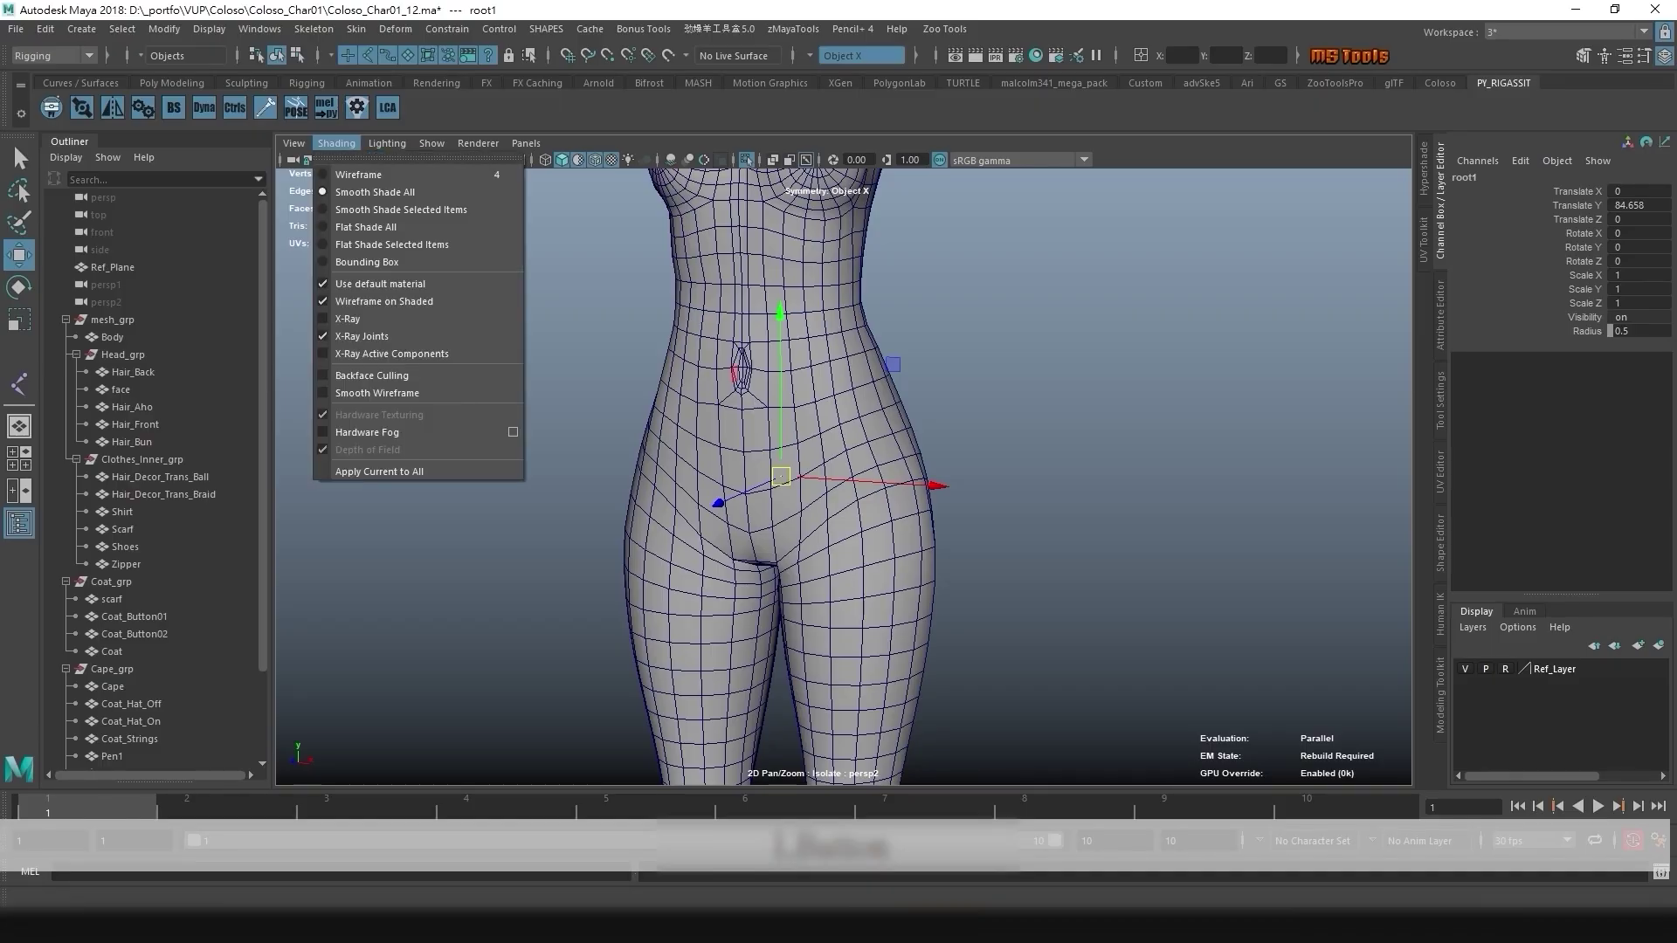
{"action": "left_click", "coordinate": [362, 336]}
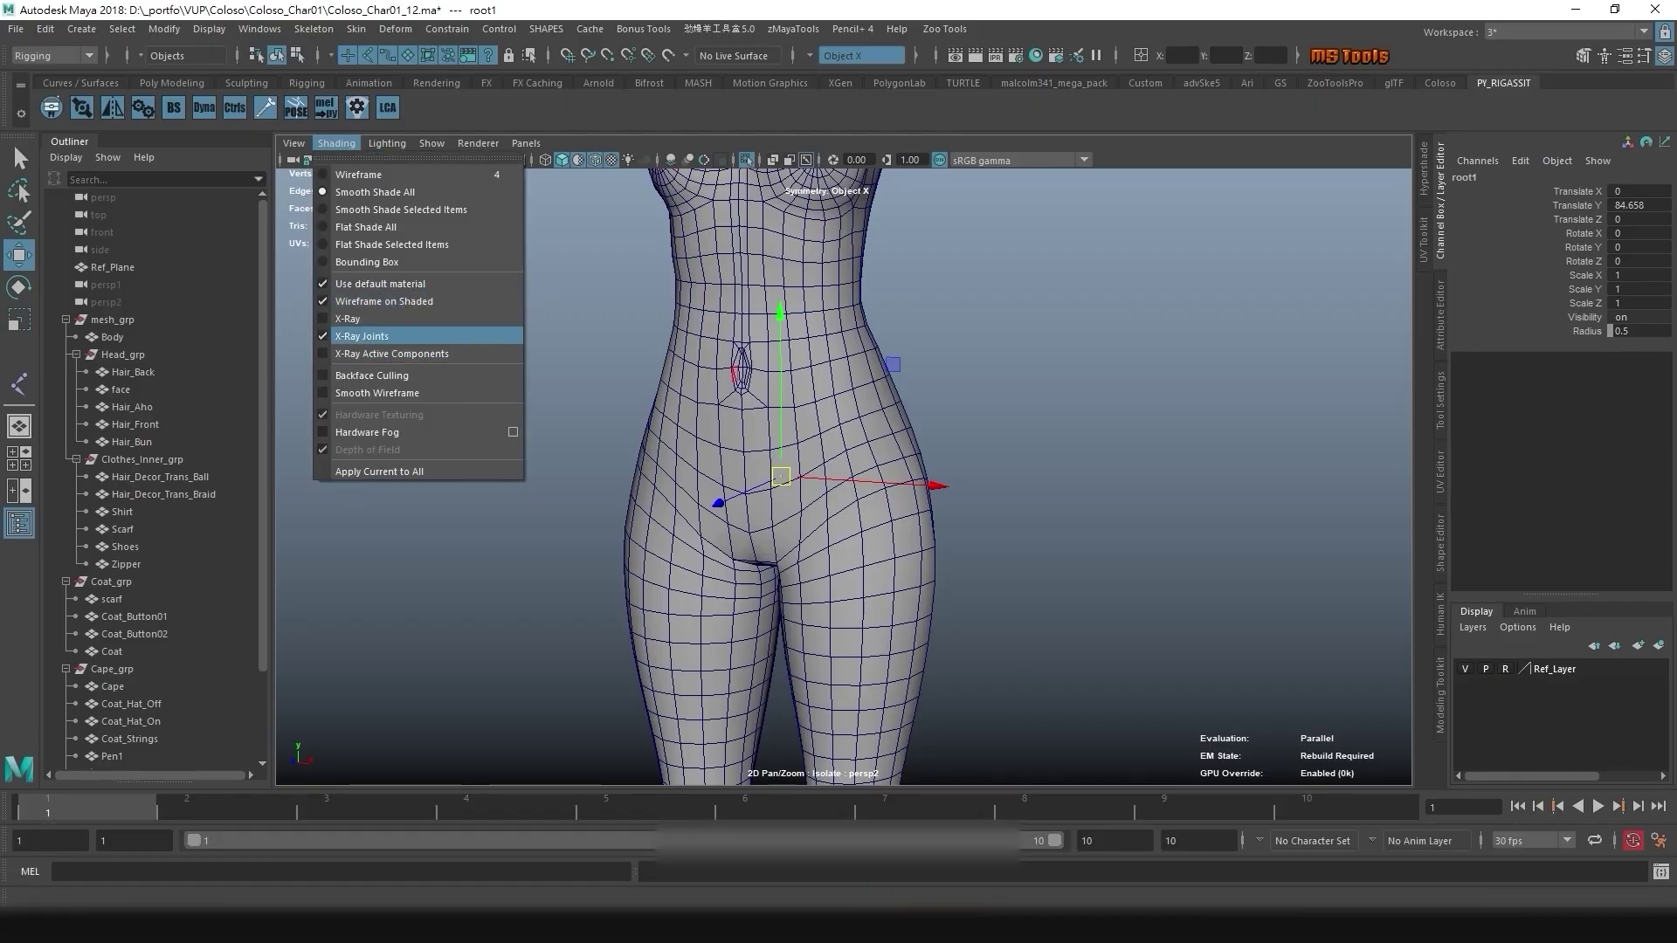
{"action": "left_click", "coordinate": [336, 143]}
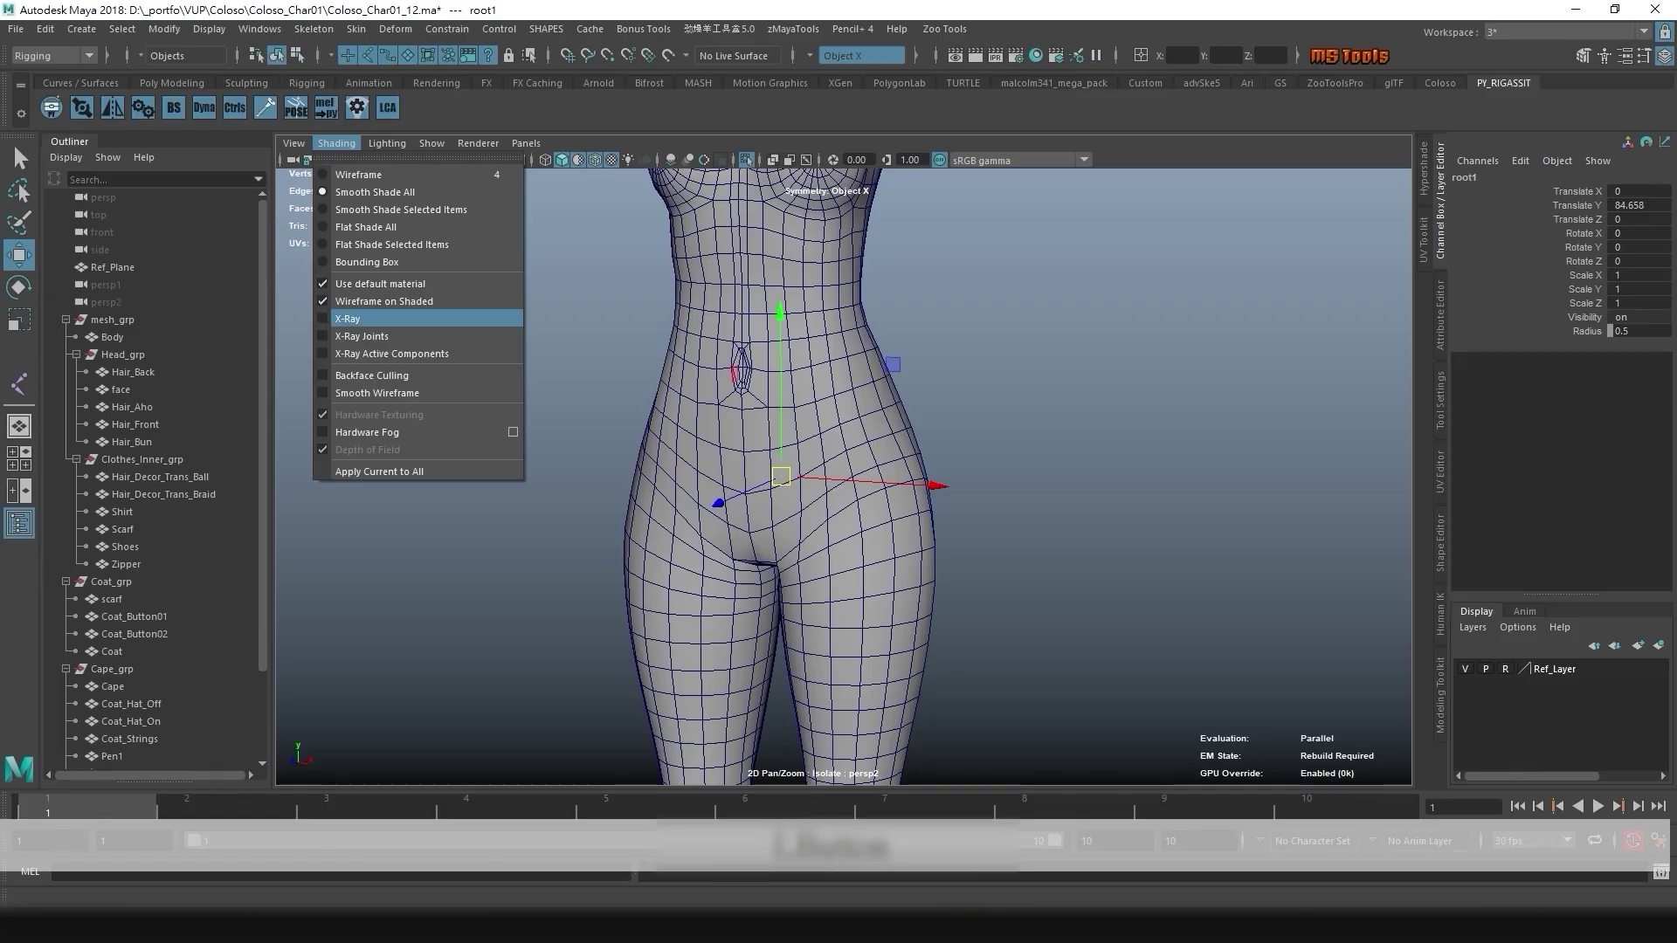
{"action": "left_click", "coordinate": [362, 336]}
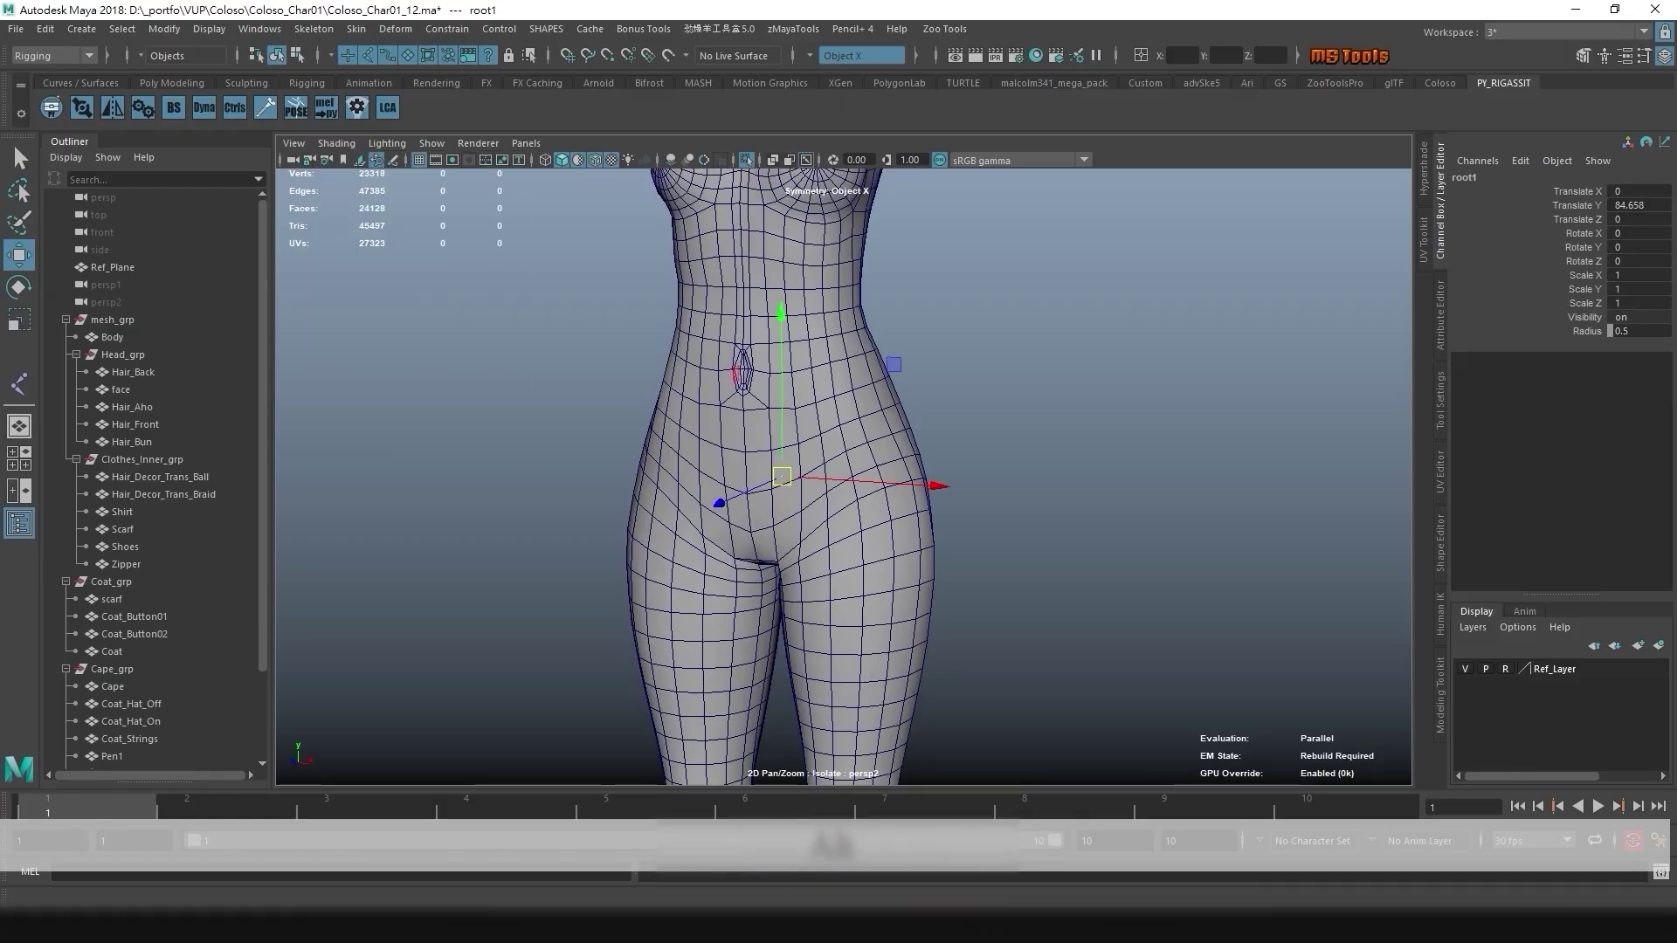
- Hide the viewport's panel menu bar and show it again
{"action": "key", "text": "shift+m"}
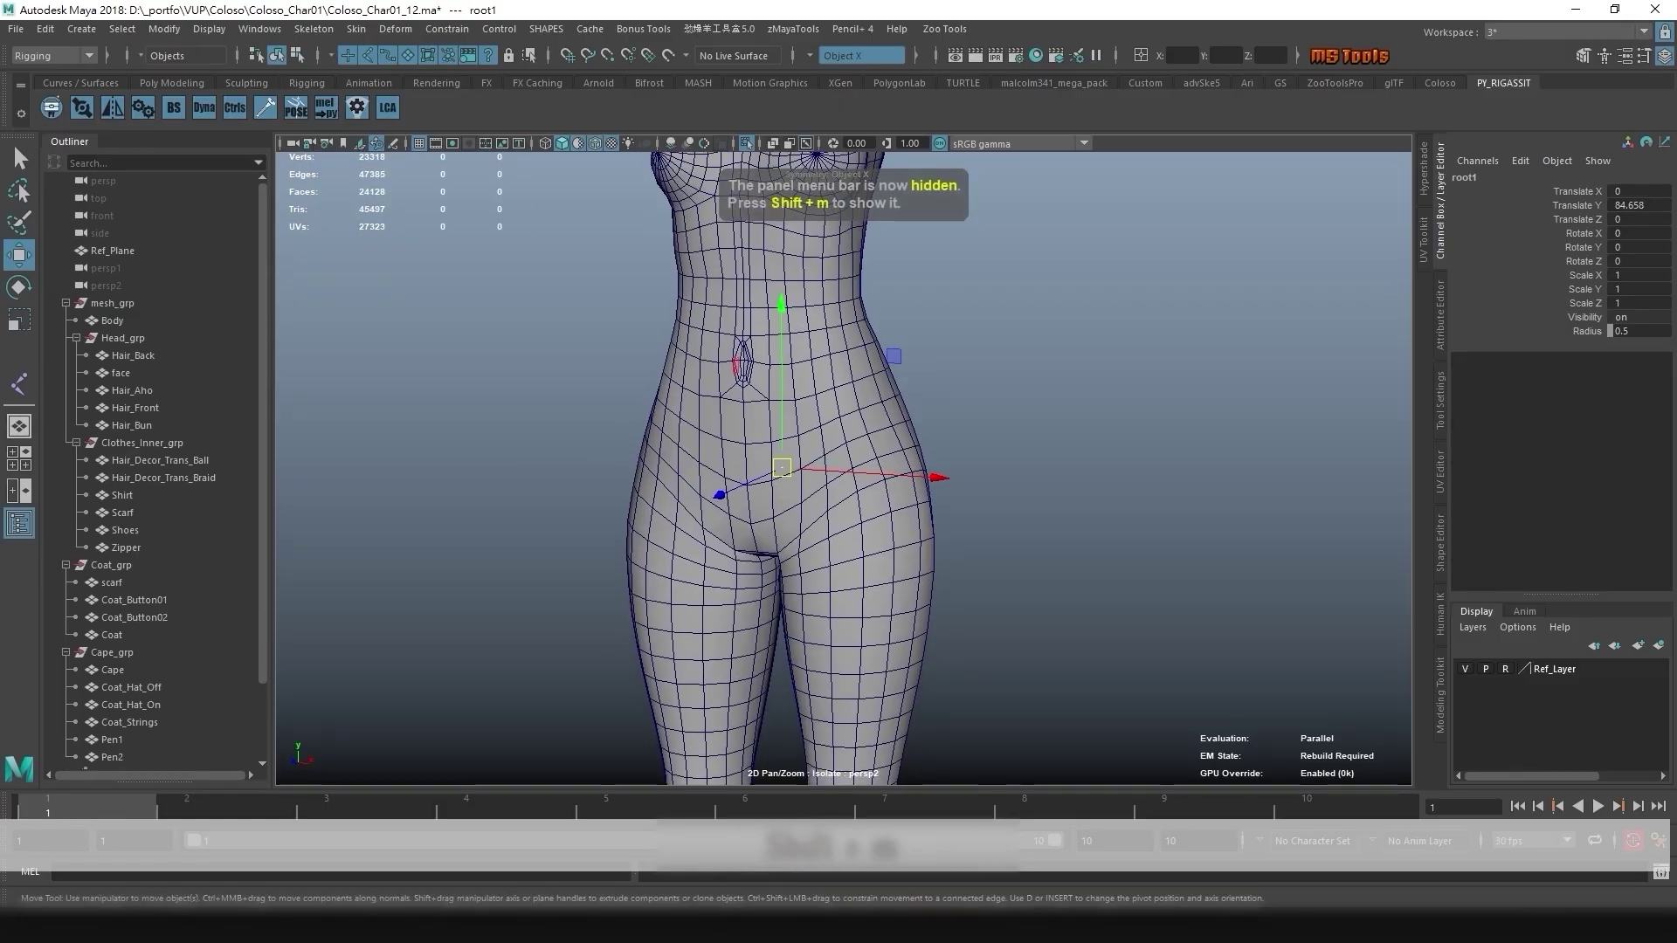
{"action": "key", "text": "shift+m"}
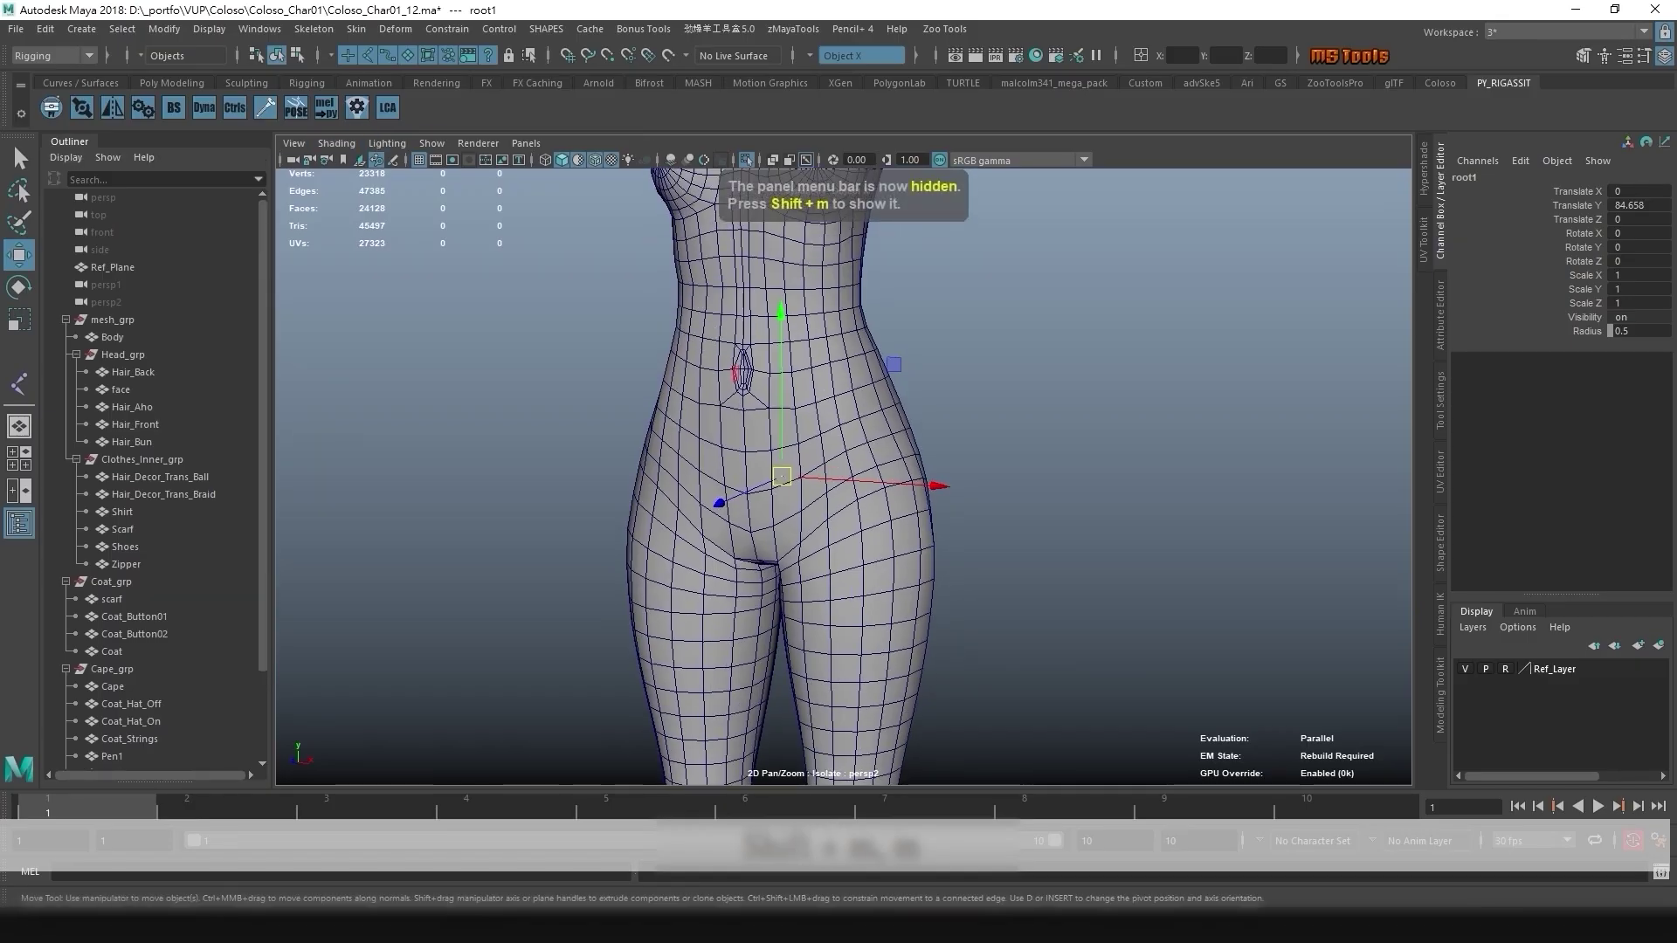
{"action": "left_click_drag", "start_coordinate": [738, 374], "coordinate": [769, 375], "text": "alt"}
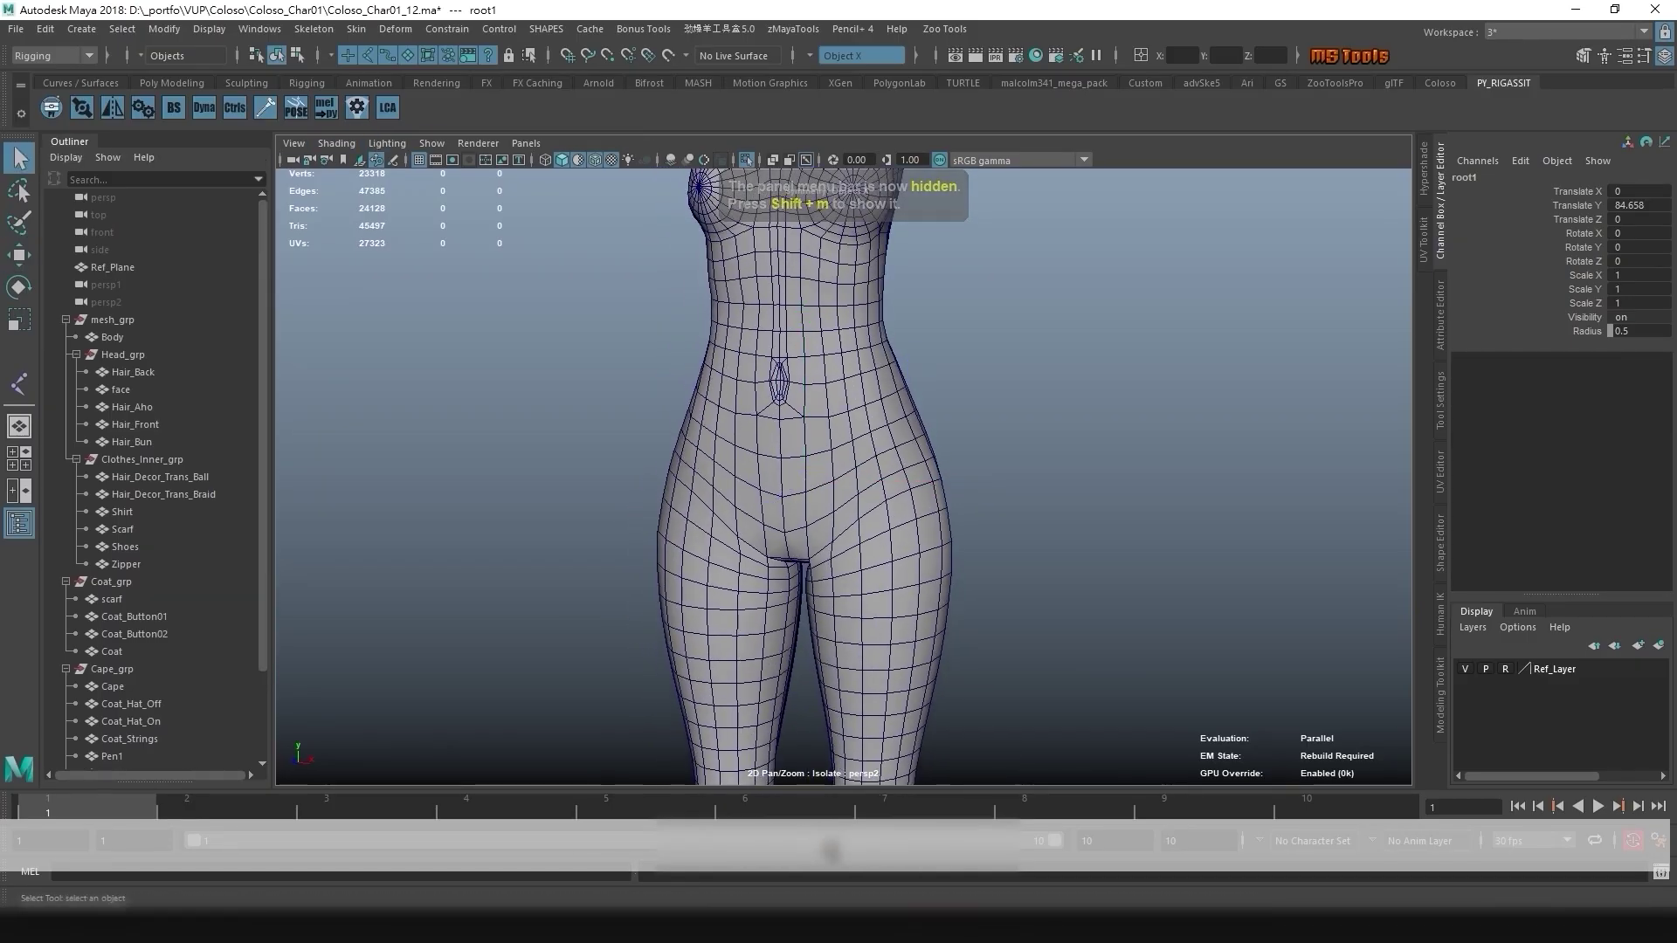
- Clear the joint selection and increase the joint display size to about 2.31
{"action": "key", "text": "ctrl+z"}
{"action": "key", "text": "ctrl+z"}
{"action": "key", "text": "w"}
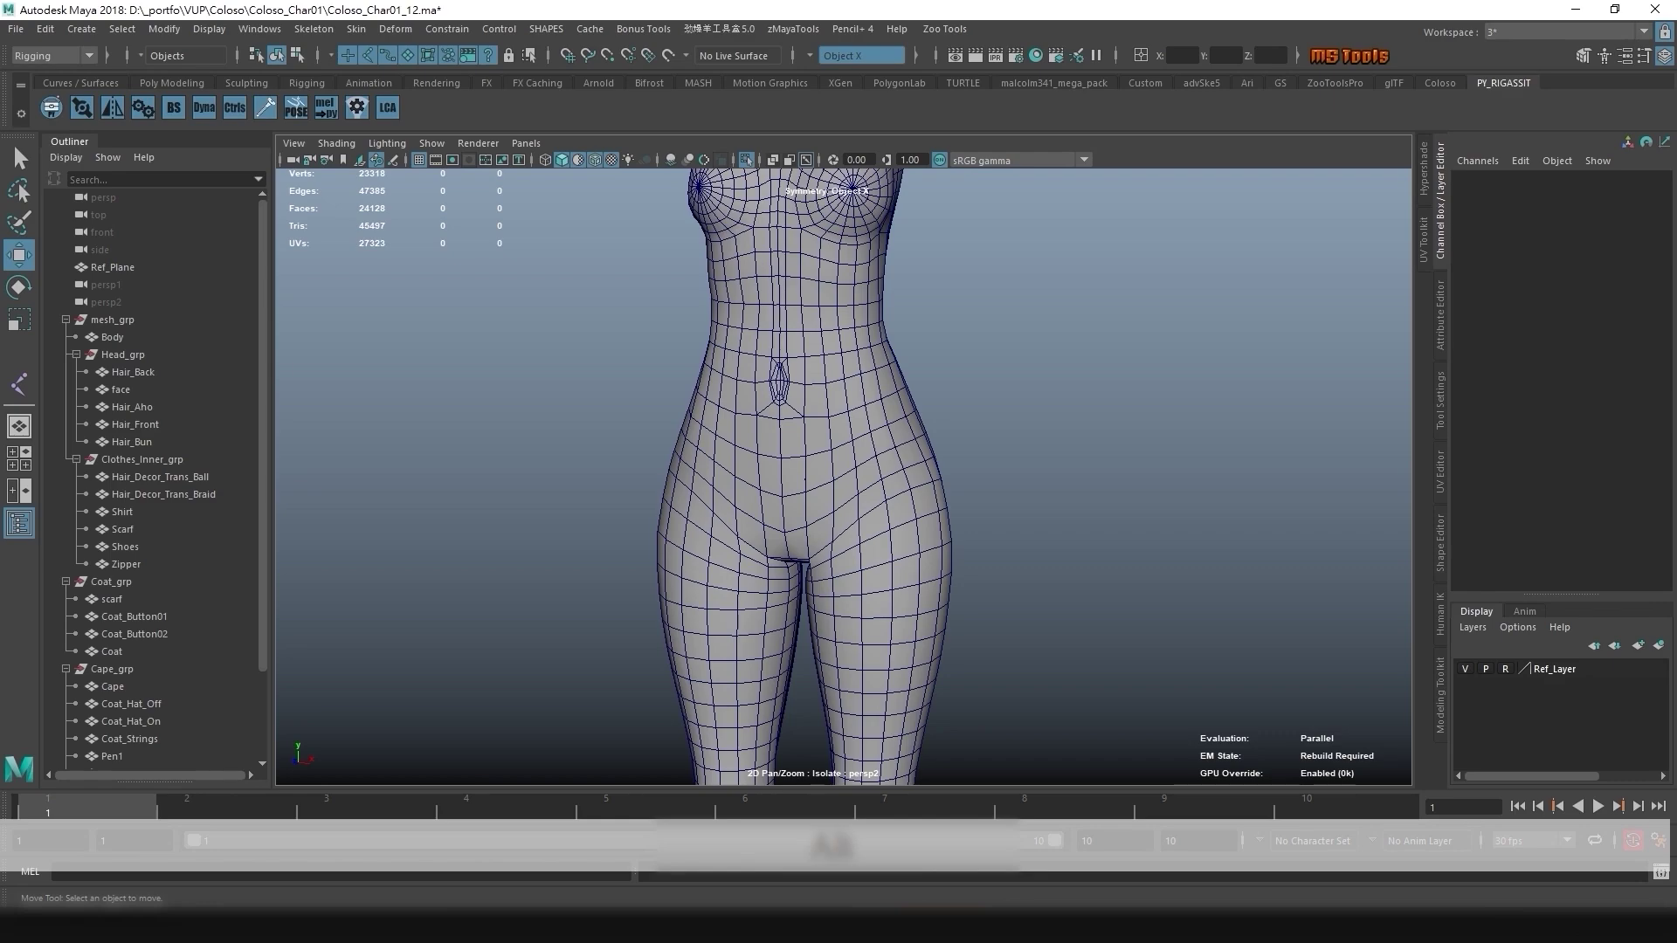
{"action": "right_click_drag", "start_coordinate": [786, 437], "coordinate": [758, 437], "text": "alt"}
{"action": "left_click", "coordinate": [46, 29]}
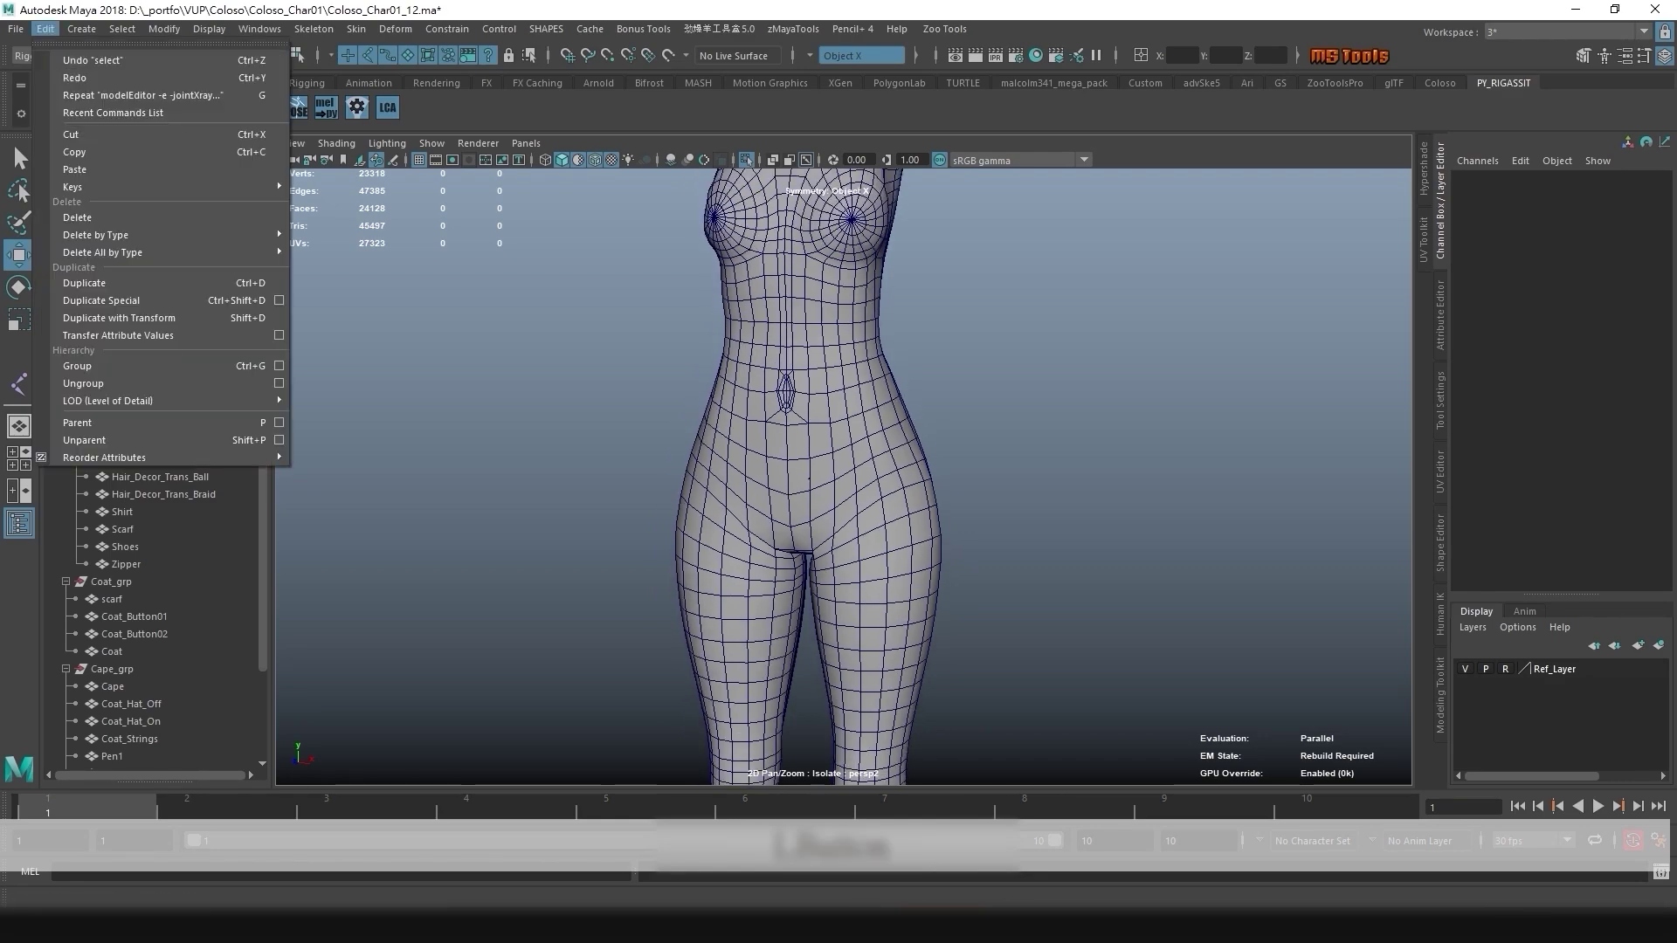
{"action": "mouse_move", "coordinate": [209, 29]}
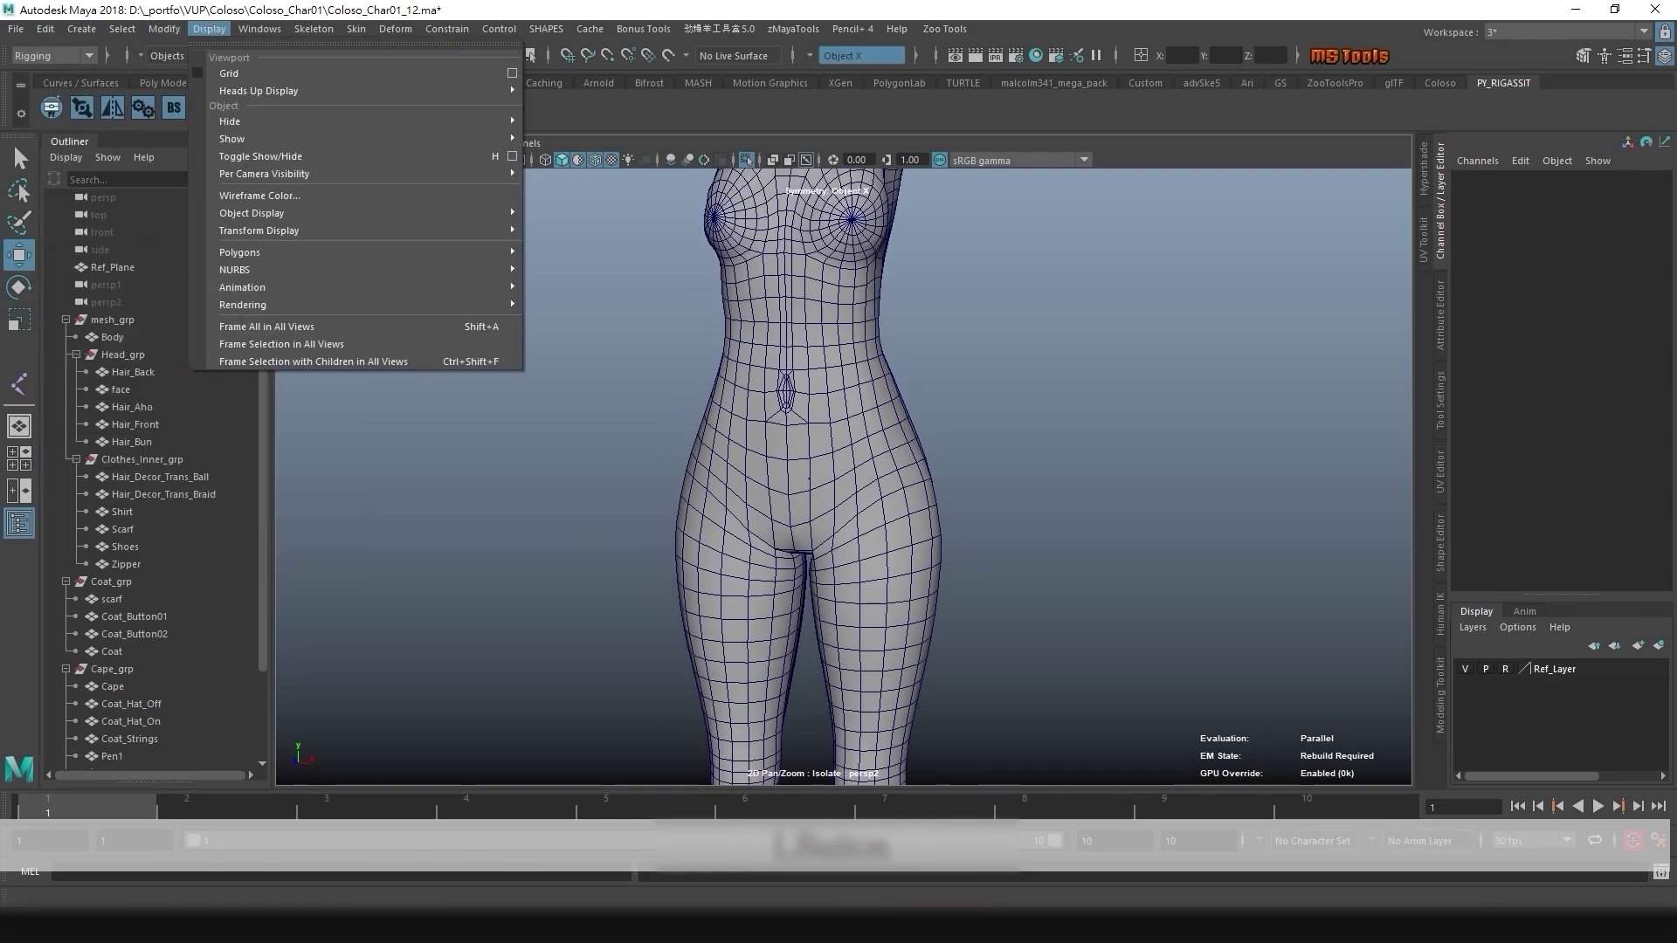
{"action": "mouse_move", "coordinate": [262, 287]}
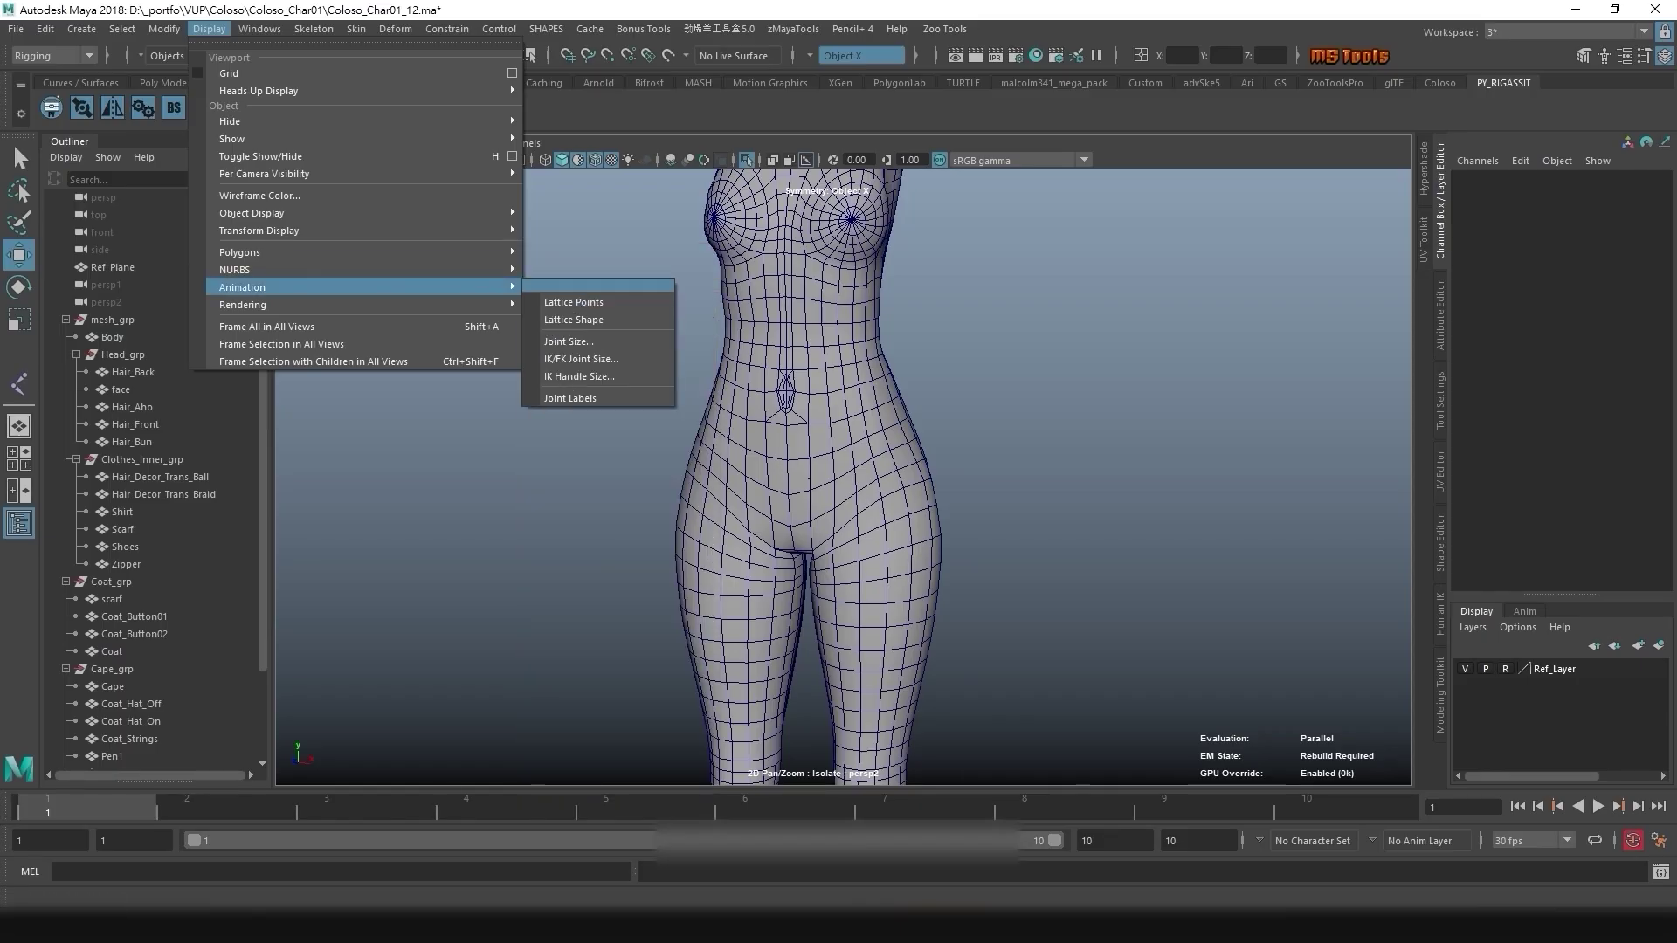
{"action": "left_click", "coordinate": [569, 341]}
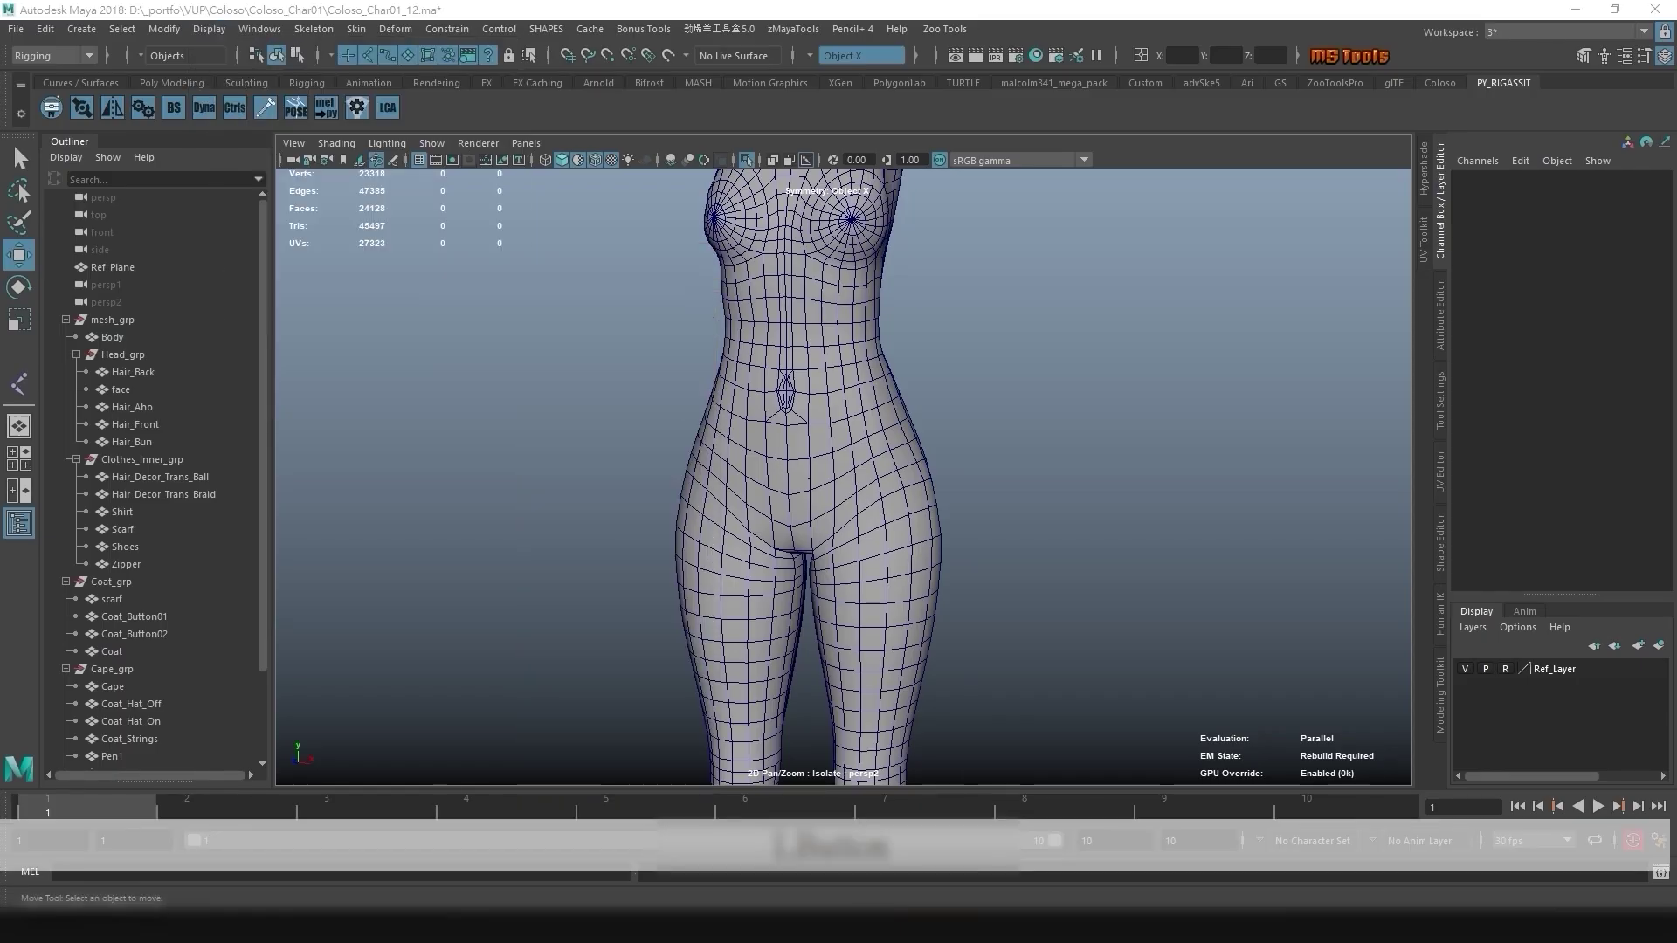
{"action": "left_click_drag", "start_coordinate": [169, 393], "coordinate": [396, 351]}
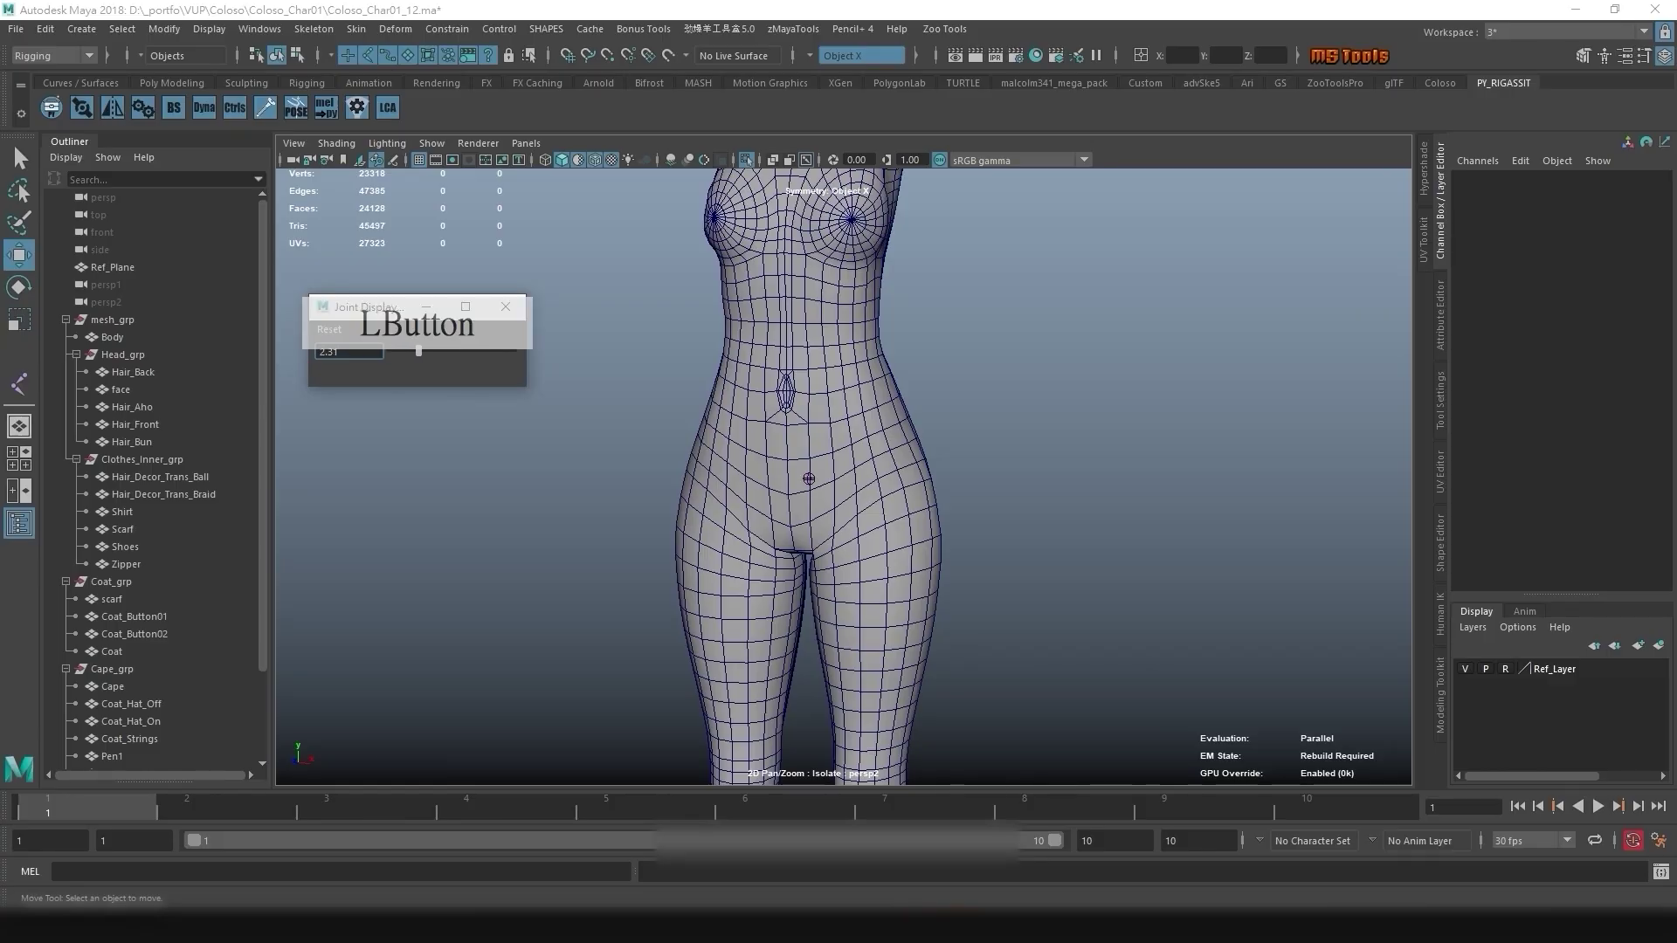
- Raise the joint display size to about 2.96 and try a different radius on the root1 joint in the pelvis
{"action": "left_click_drag", "start_coordinate": [423, 351], "coordinate": [428, 351]}
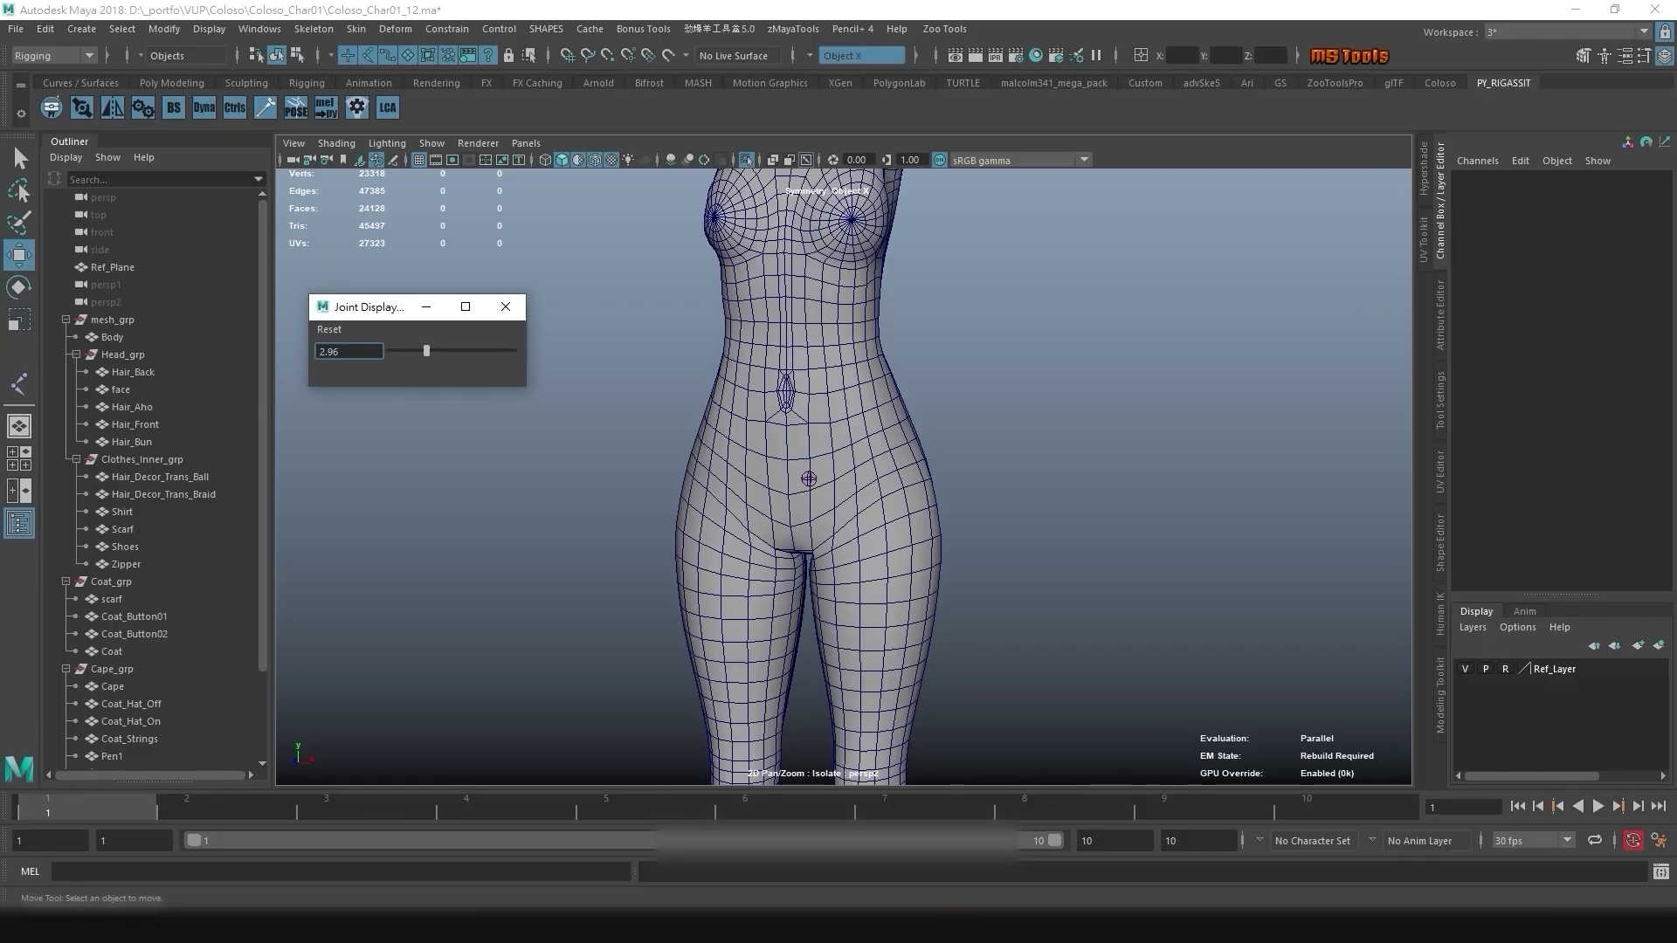
{"action": "right_click_drag", "start_coordinate": [813, 454], "coordinate": [855, 450], "text": "alt"}
{"action": "left_click", "coordinate": [813, 442]}
{"action": "left_click", "coordinate": [813, 442]}
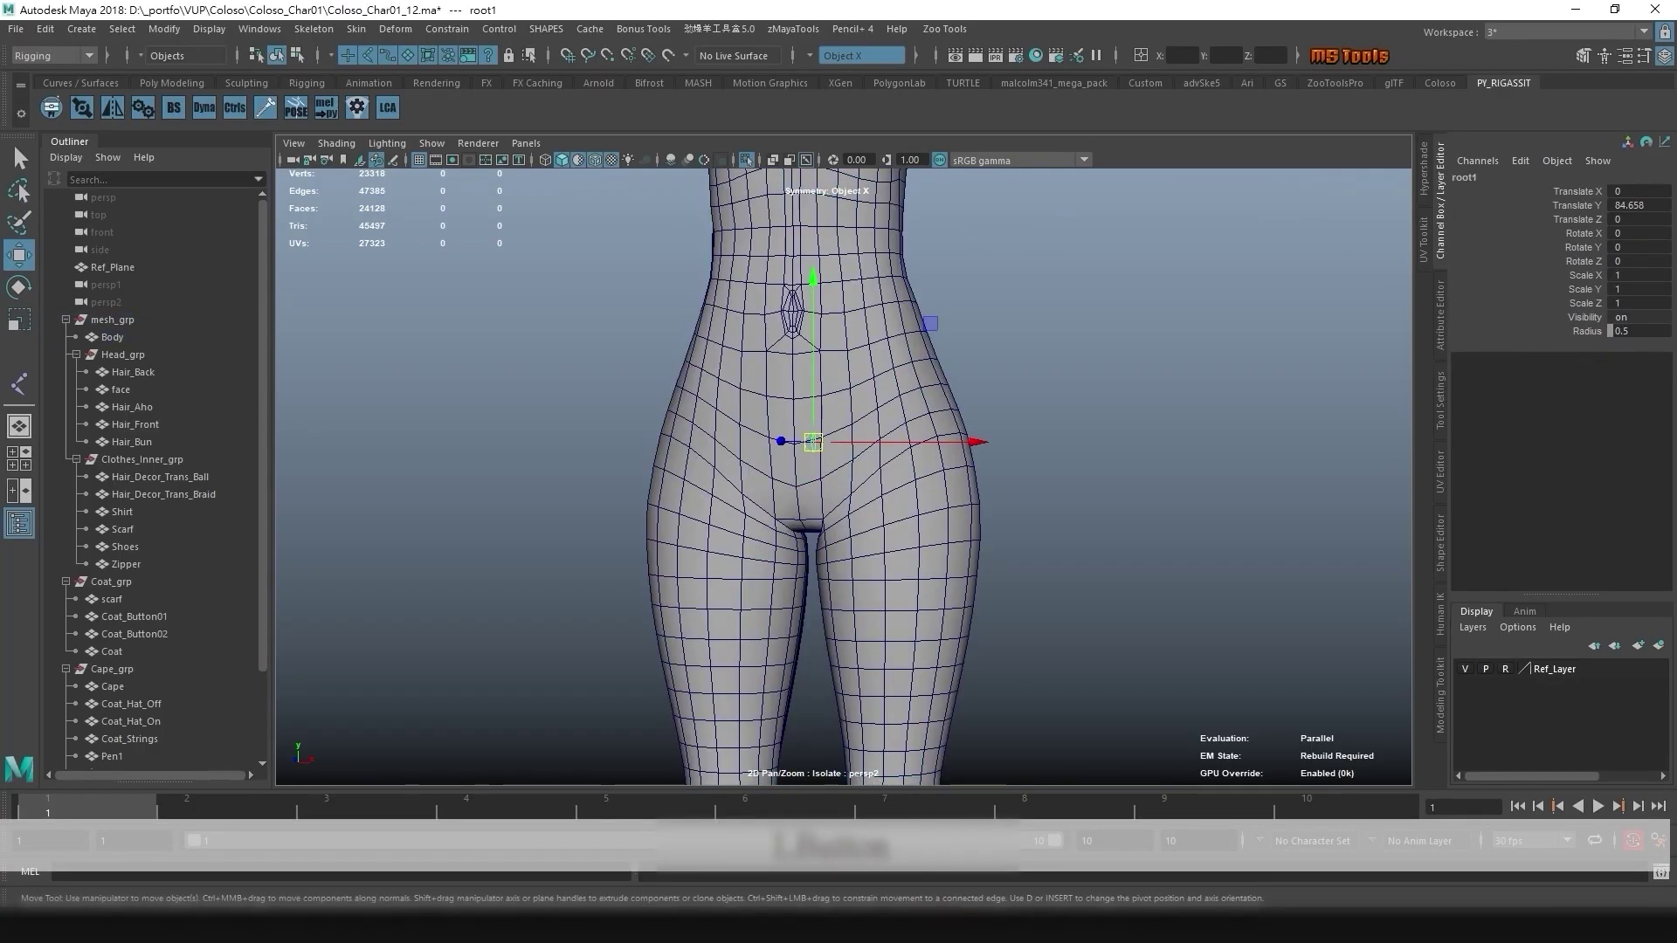
{"action": "left_click", "coordinate": [1586, 331]}
{"action": "mouse_move", "coordinate": [1179, 393]}
{"action": "middle_mouse_down"}
{"action": "mouse_move", "coordinate": [1262, 393]}
{"action": "mouse_move", "coordinate": [1196, 393]}
{"action": "middle_mouse_up"}
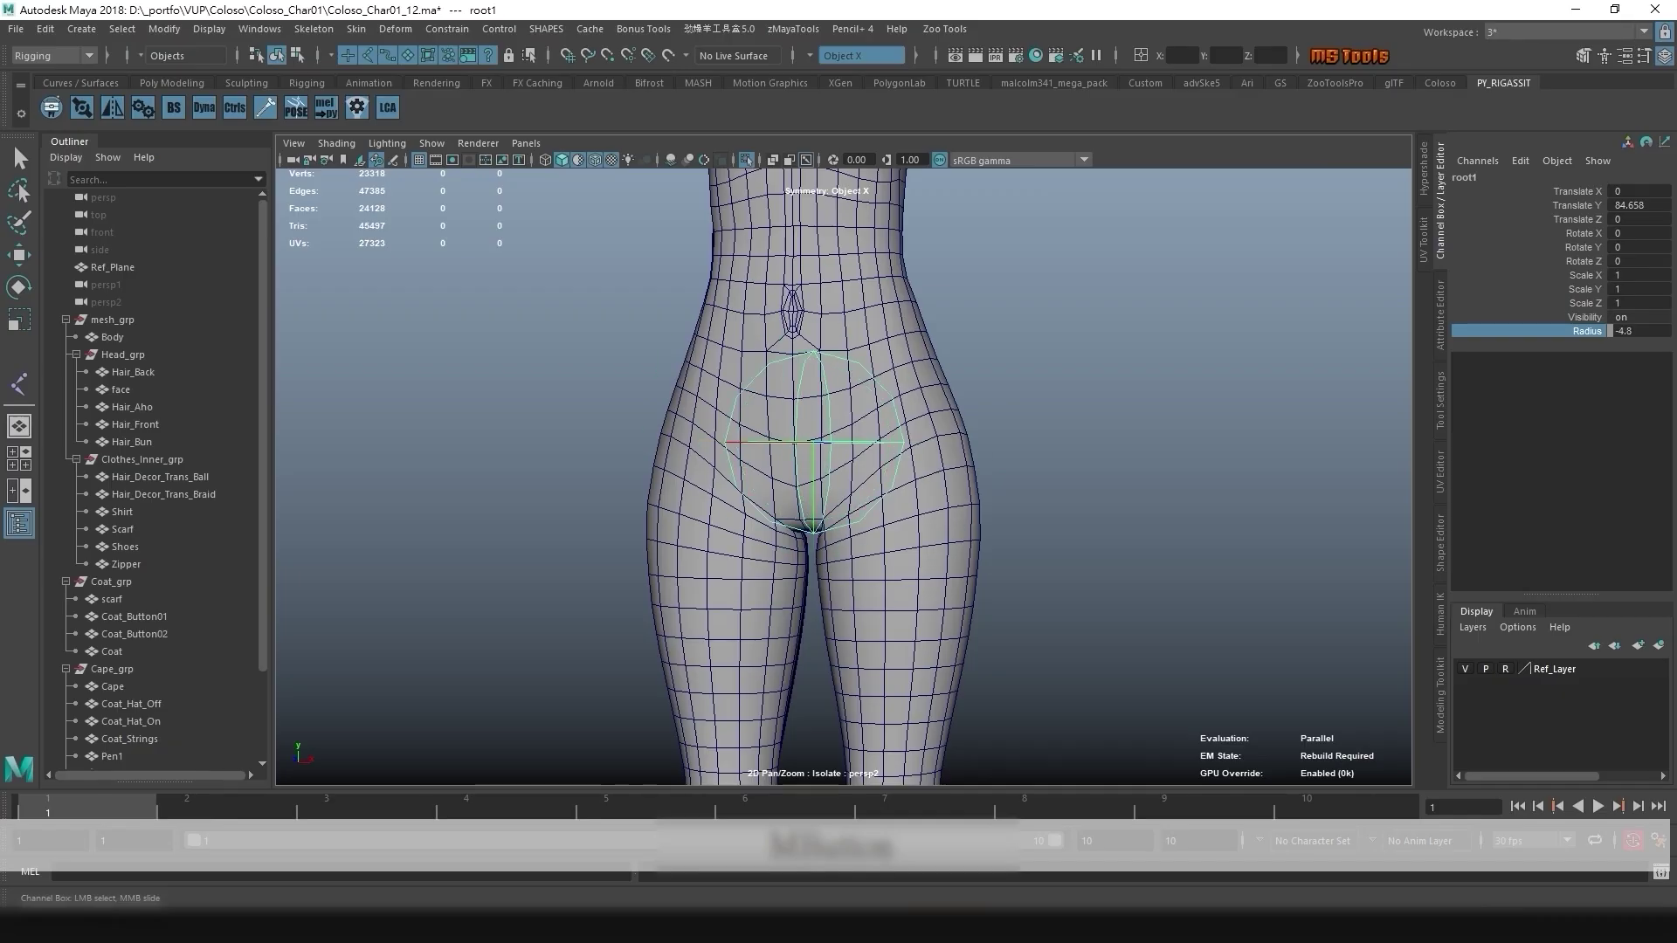
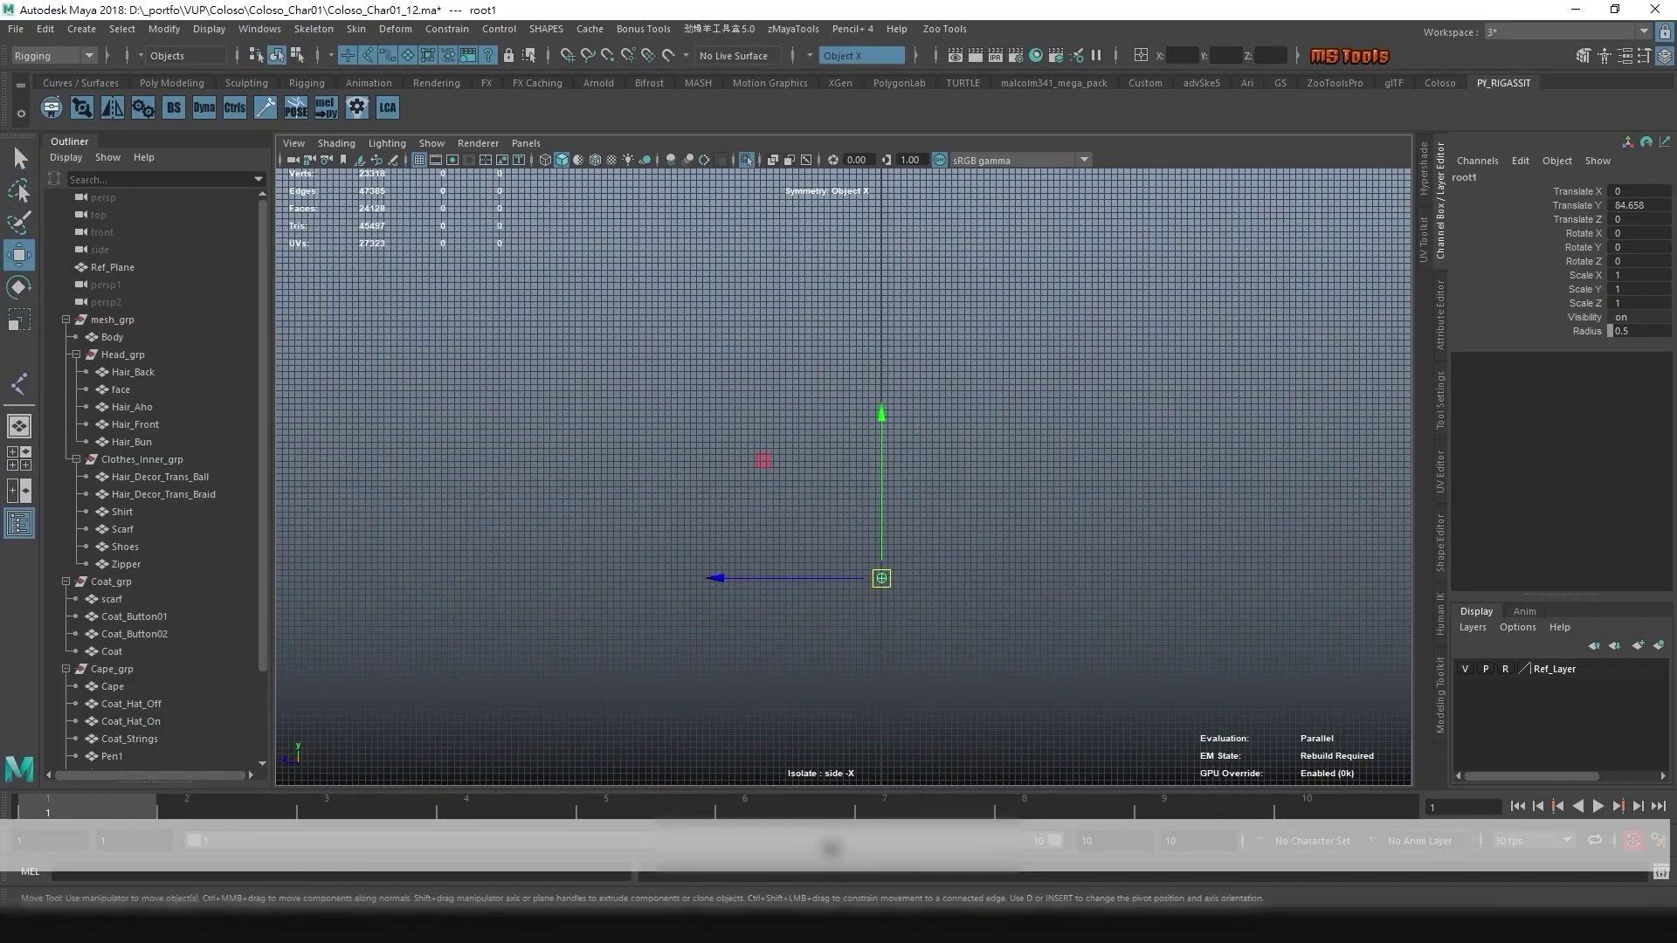
- Show the whole character in wireframe in the side view, with isolation turned off
{"action": "middle_click_drag", "start_coordinate": [882, 578], "coordinate": [854, 484], "text": "alt"}
{"action": "key", "text": "ctrl+1"}
{"action": "right_click_drag", "start_coordinate": [854, 484], "coordinate": [707, 484], "text": "alt"}
{"action": "middle_click_drag", "start_coordinate": [848, 480], "coordinate": [827, 446], "text": "alt"}
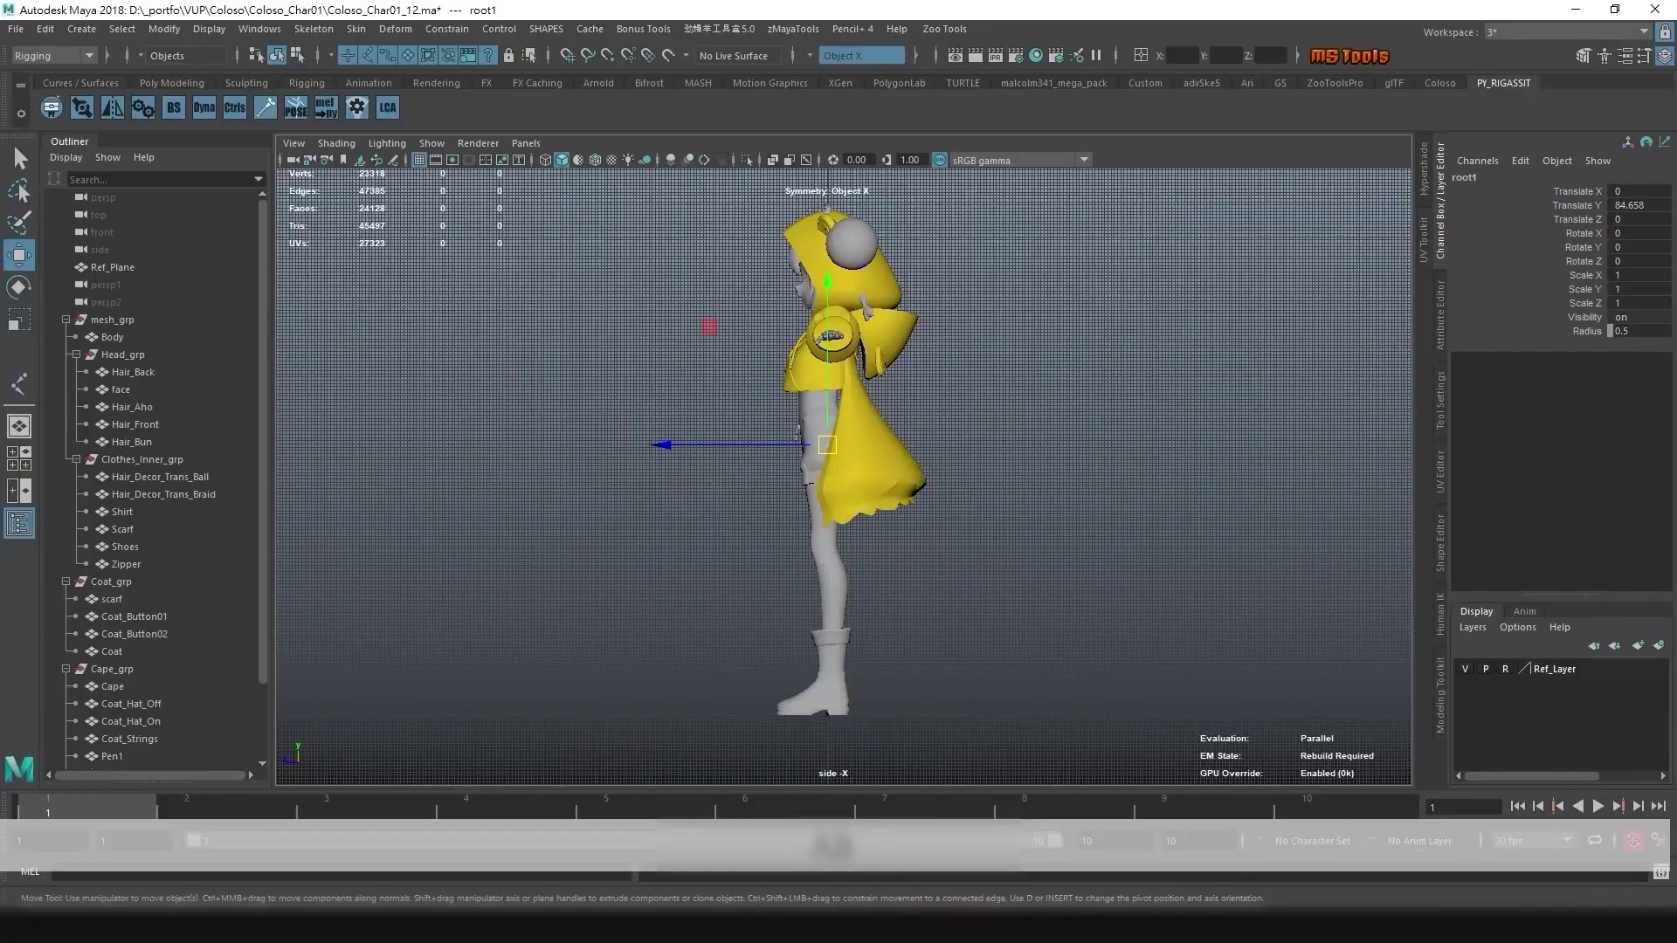
{"action": "middle_click_drag", "start_coordinate": [827, 446], "coordinate": [813, 475], "text": "alt"}
{"action": "mouse_move", "coordinate": [1010, 222]}
{"action": "left_mouse_down"}
{"action": "mouse_move", "coordinate": [731, 588]}
{"action": "mouse_move", "coordinate": [515, 777]}
{"action": "left_mouse_up"}
{"action": "left_click_drag", "start_coordinate": [1045, 216], "coordinate": [479, 786]}
{"action": "key", "text": "f"}
{"action": "key", "text": "4"}
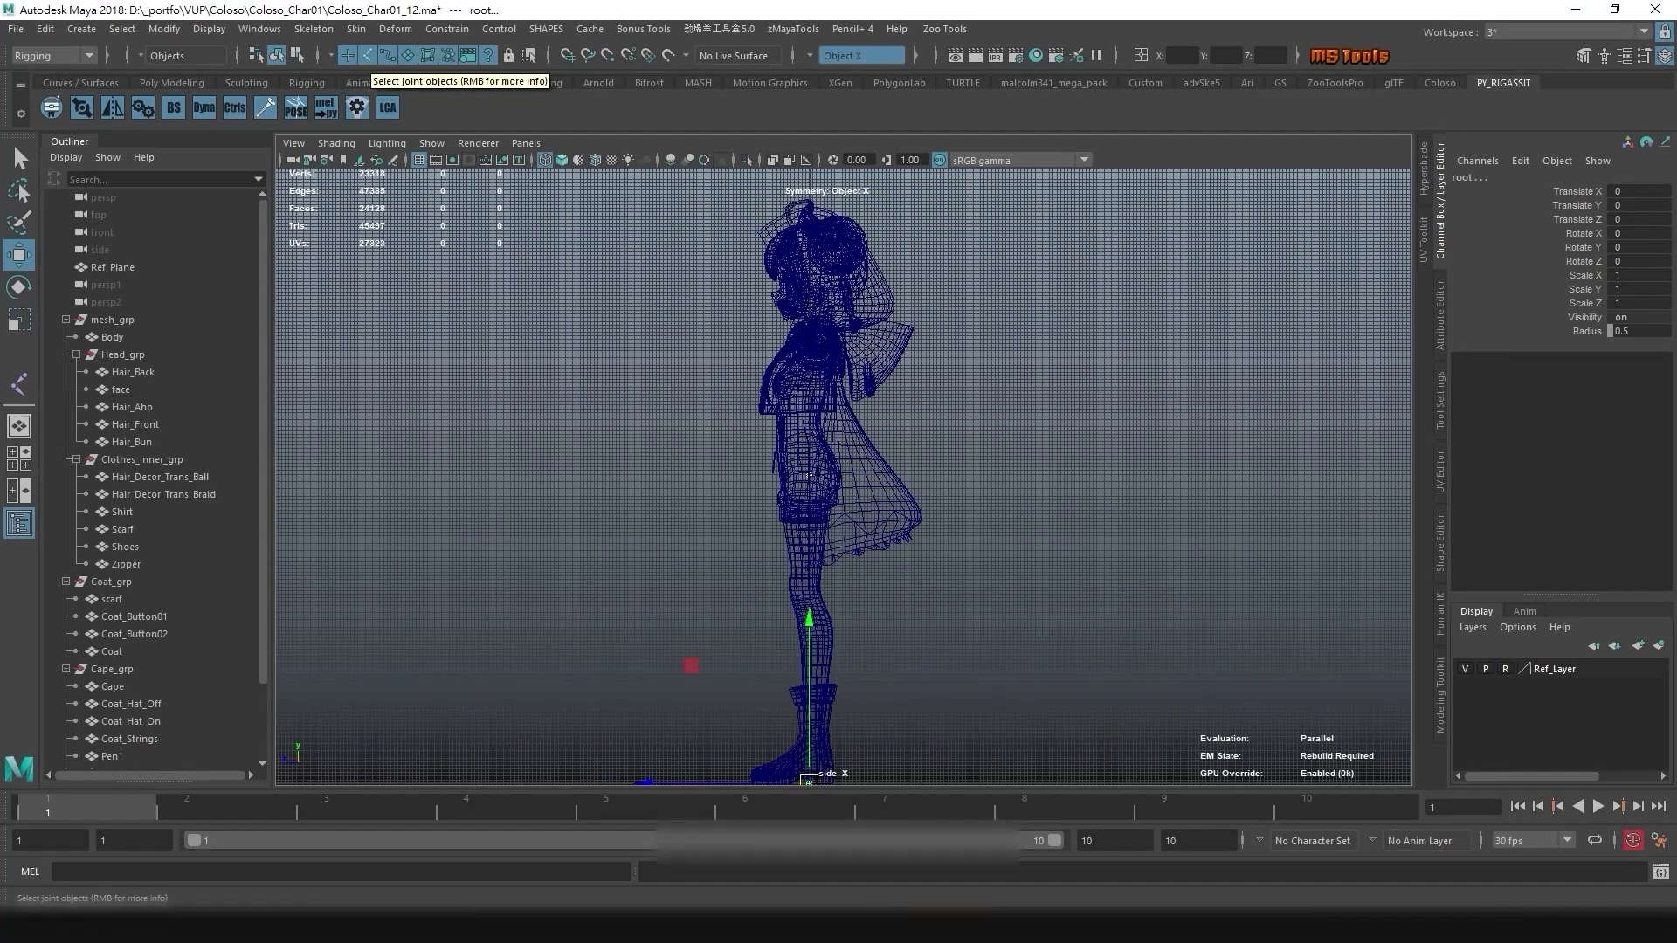
- Exclude joints from selection and select the vertices of all the character's meshes in the side view
{"action": "left_click", "coordinate": [367, 55]}
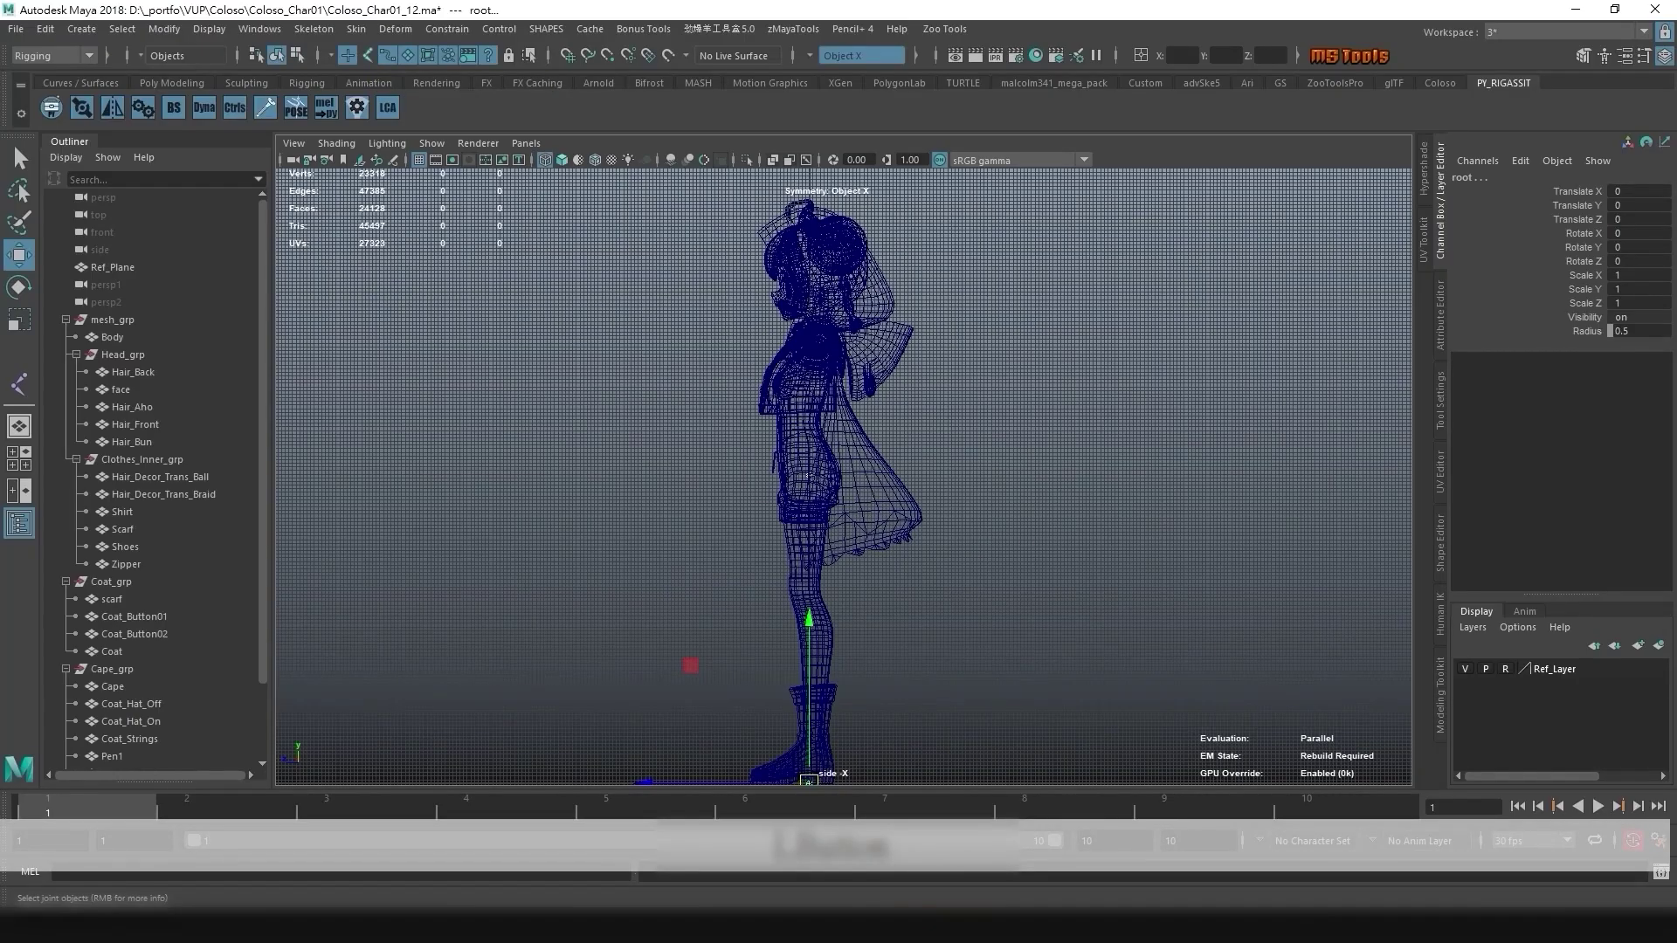
{"action": "left_click_drag", "start_coordinate": [982, 199], "coordinate": [592, 784]}
{"action": "mouse_move", "coordinate": [603, 755]}
{"action": "right_mouse_down", "text": "alt"}
{"action": "mouse_move", "coordinate": [546, 769]}
{"action": "mouse_move", "coordinate": [620, 769]}
{"action": "right_mouse_up", "text": "alt"}
{"action": "middle_click_drag", "start_coordinate": [620, 769], "coordinate": [623, 753], "text": "alt"}
{"action": "right_click_drag", "start_coordinate": [1007, 318], "coordinate": [919, 319]}
{"action": "right_click_drag", "start_coordinate": [1053, 214], "coordinate": [1027, 205], "text": "alt"}
{"action": "left_click_drag", "start_coordinate": [1027, 202], "coordinate": [472, 784]}
{"action": "right_click_drag", "start_coordinate": [473, 777], "coordinate": [631, 768], "text": "alt"}
{"action": "middle_click_drag", "start_coordinate": [650, 559], "coordinate": [747, 697], "text": "alt"}
{"action": "right_click_drag", "start_coordinate": [747, 697], "coordinate": [898, 697], "text": "alt"}
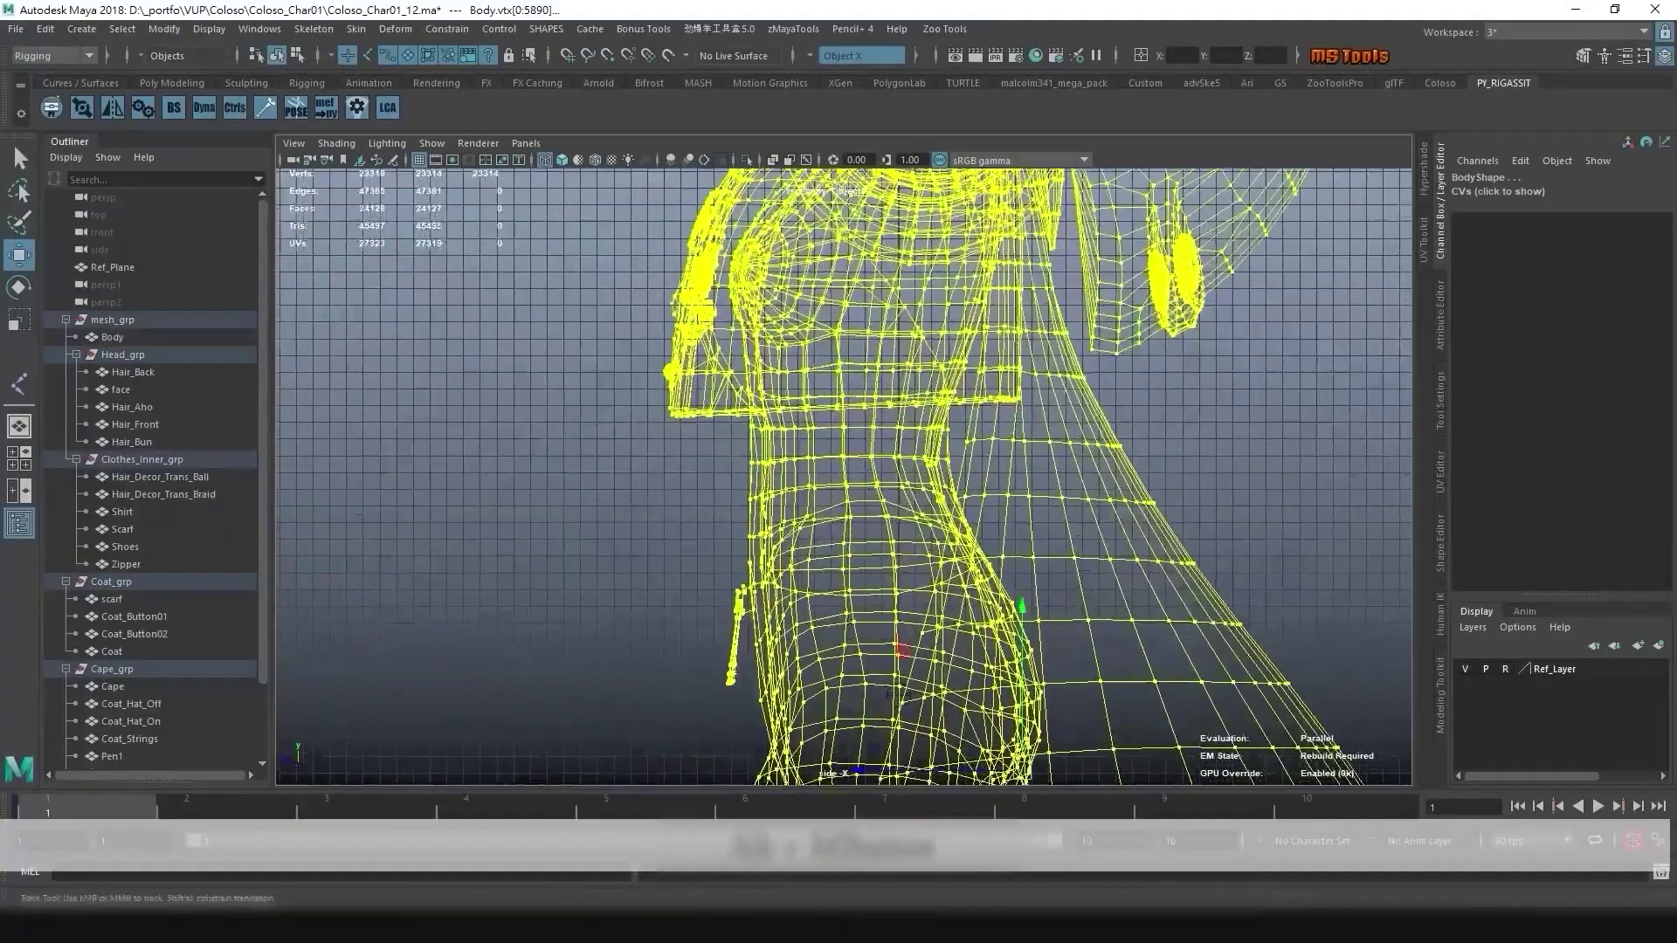
- Examine the character's side-view wireframe around the hip joint, along the legs and up to the head
{"action": "middle_click_drag", "start_coordinate": [898, 697], "coordinate": [869, 581], "text": "alt"}
{"action": "left_click_drag", "start_coordinate": [828, 654], "coordinate": [846, 654]}
{"action": "middle_click_drag", "start_coordinate": [846, 653], "coordinate": [803, 400], "text": "alt"}
{"action": "right_click_drag", "start_coordinate": [802, 400], "coordinate": [777, 400], "text": "alt"}
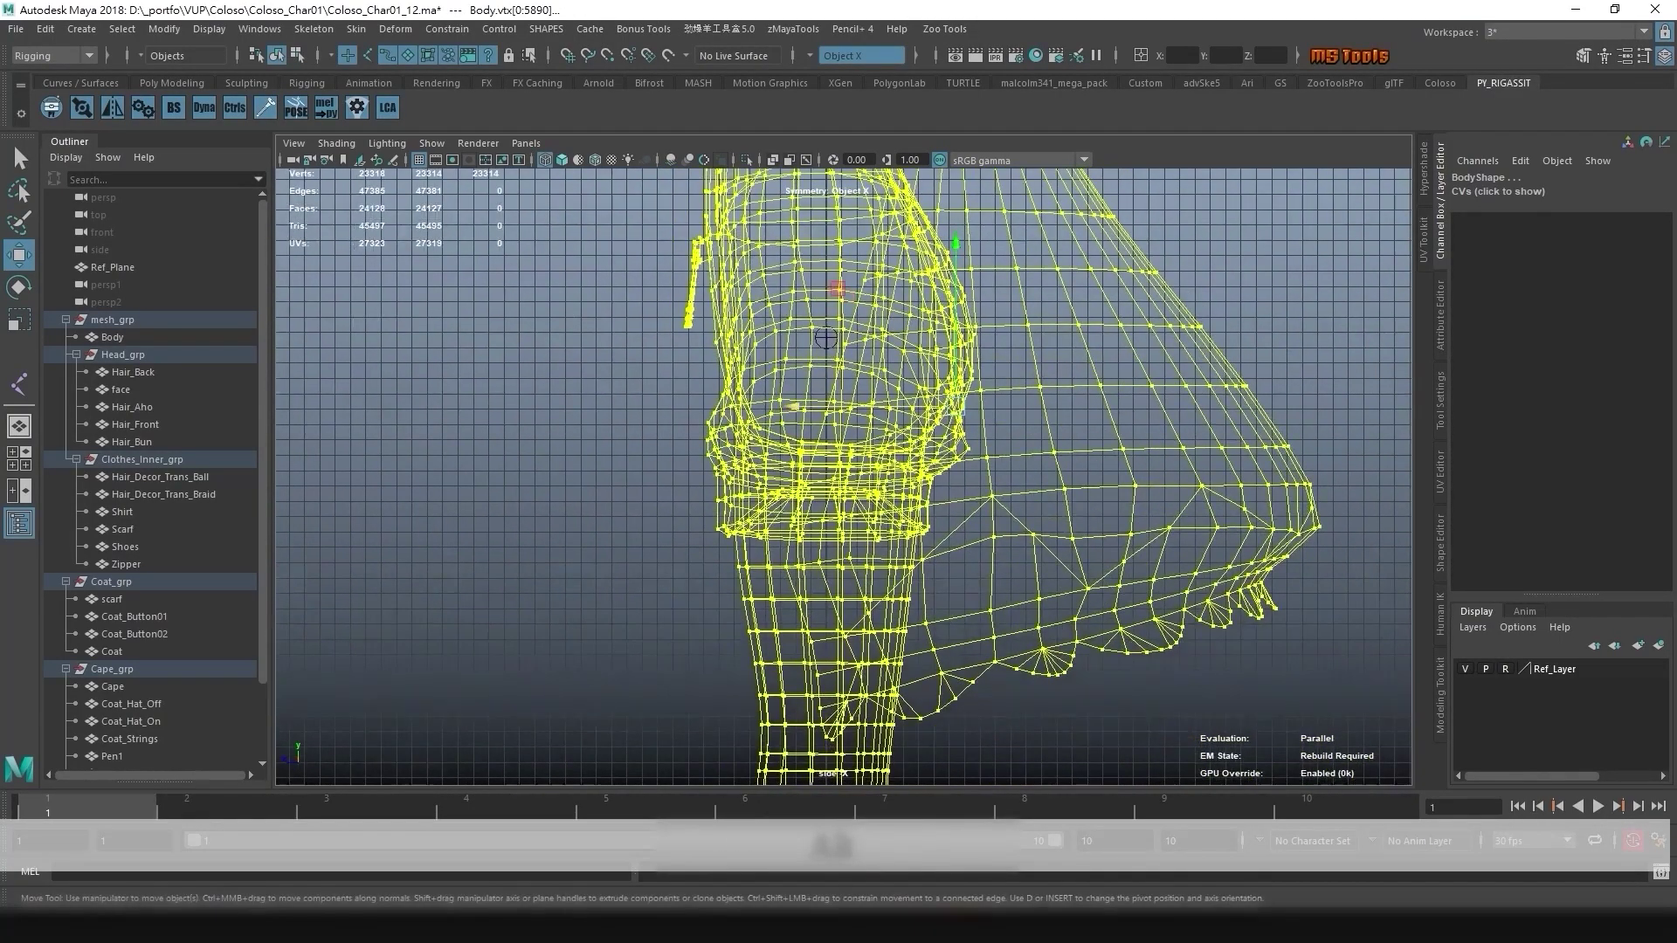
{"action": "right_click_drag", "start_coordinate": [827, 338], "coordinate": [726, 343], "text": "alt"}
{"action": "middle_click_drag", "start_coordinate": [743, 489], "coordinate": [747, 357], "text": "alt"}
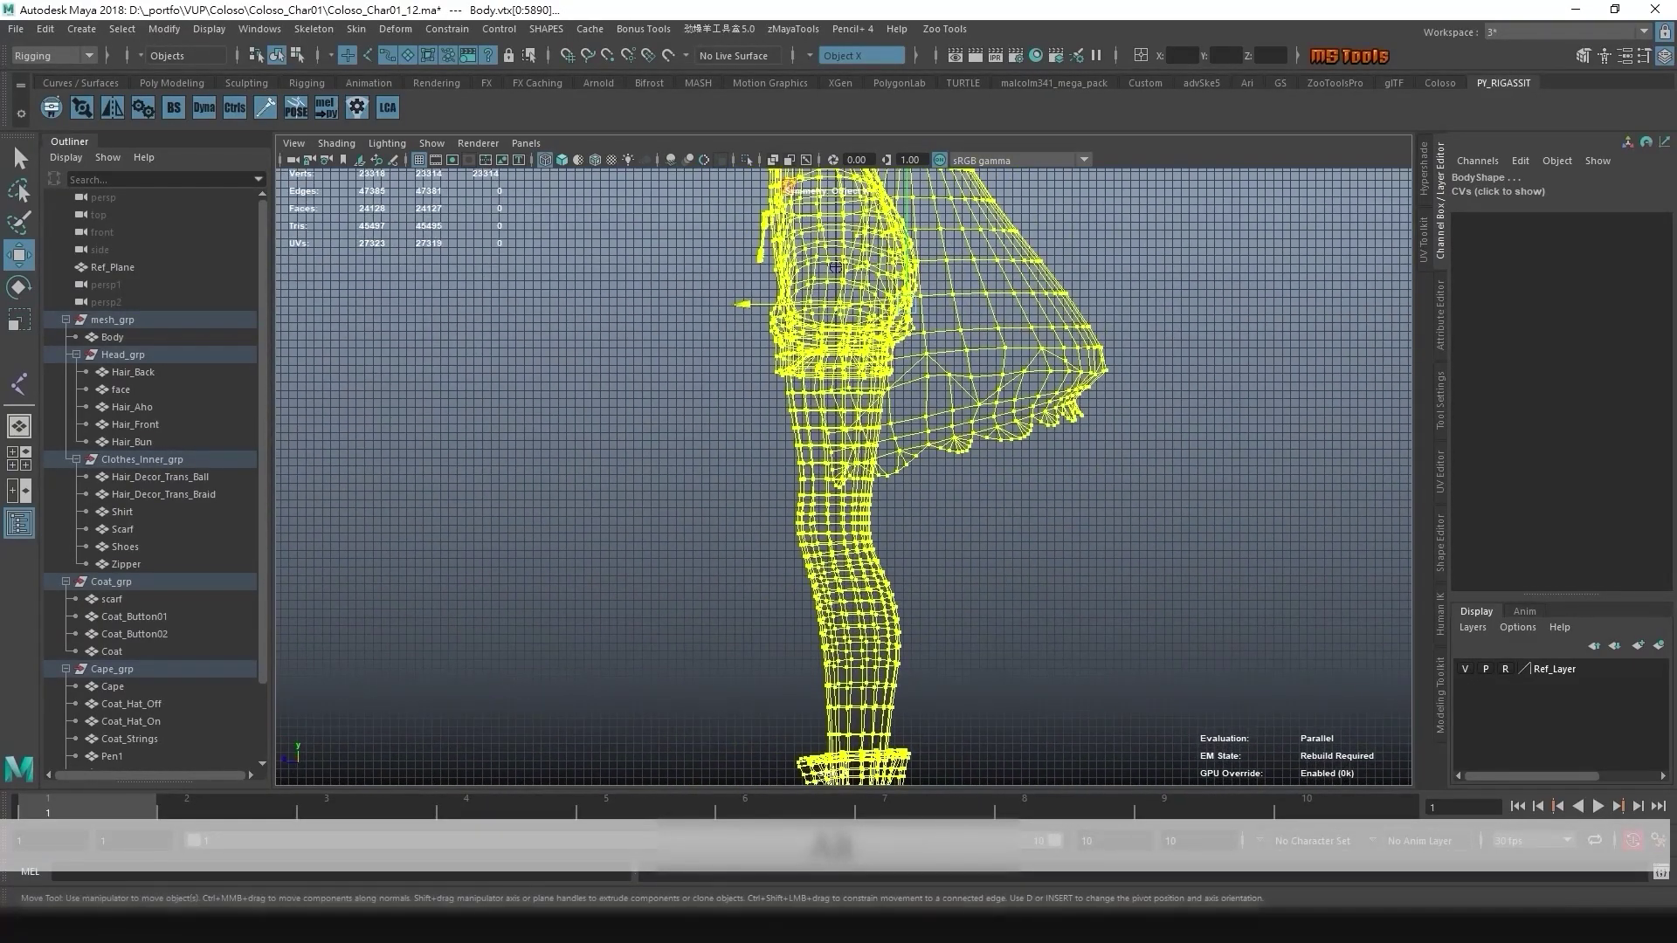
{"action": "right_click_drag", "start_coordinate": [747, 357], "coordinate": [739, 358], "text": "alt"}
{"action": "left_click_drag", "start_coordinate": [836, 273], "coordinate": [834, 273]}
{"action": "right_click_drag", "start_coordinate": [834, 274], "coordinate": [798, 279], "text": "alt"}
{"action": "middle_click_drag", "start_coordinate": [843, 315], "coordinate": [853, 652], "text": "alt"}
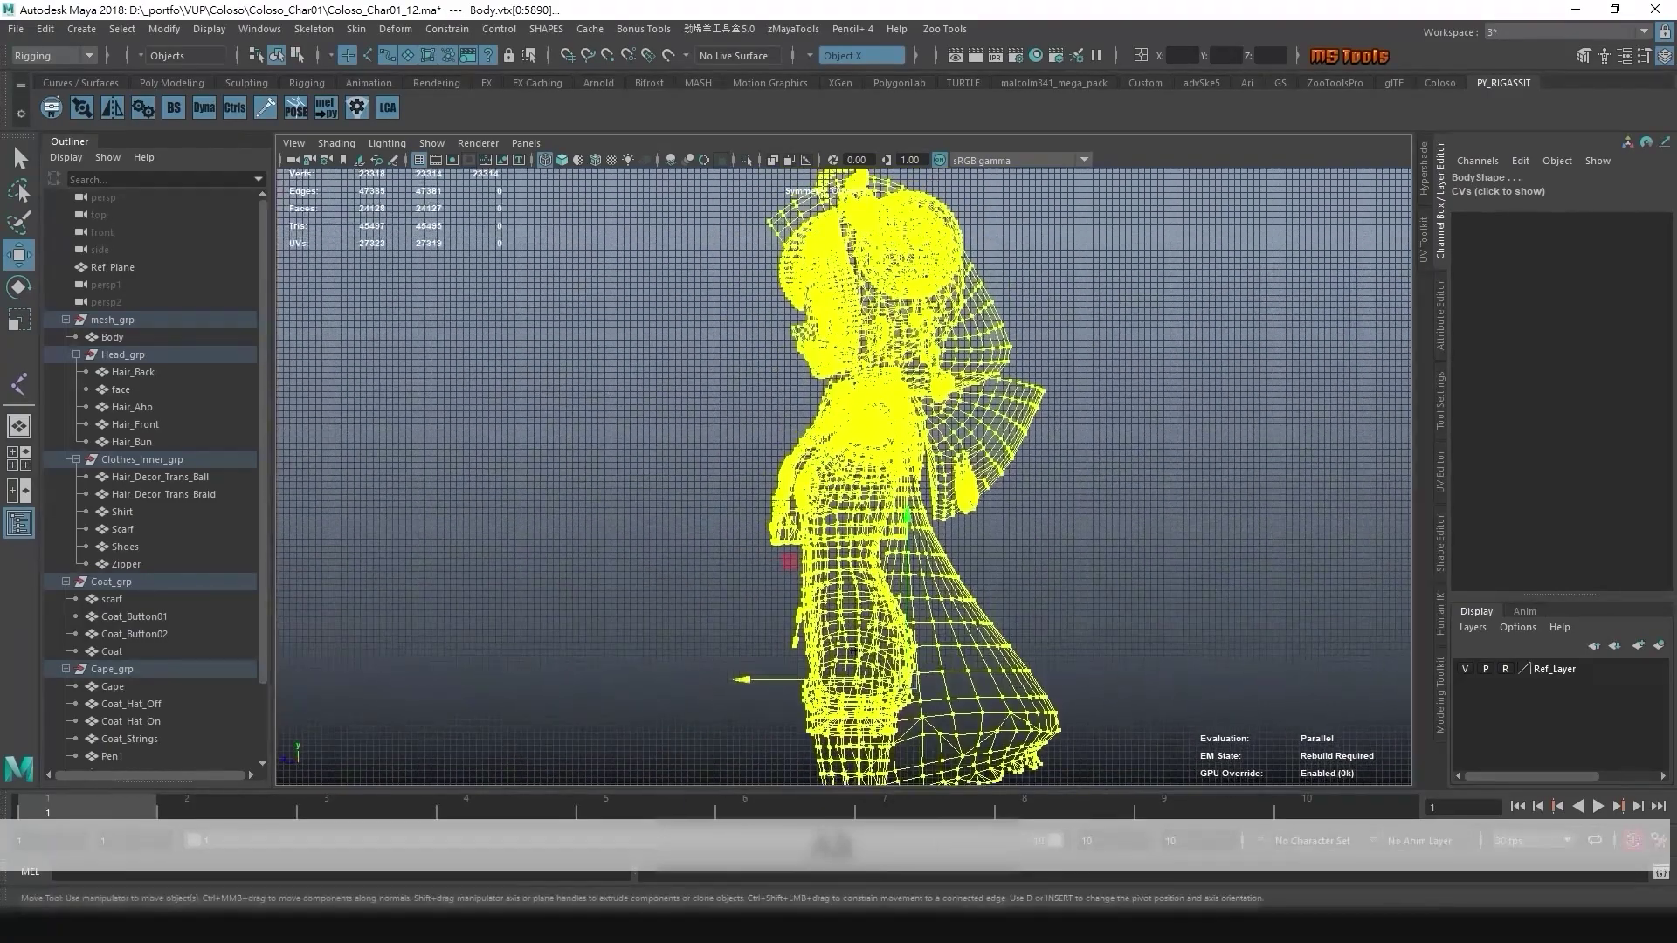
- Return to the perspective view, clear the selection and save the scene
{"action": "key", "text": "space"}
{"action": "key", "text": "space"}
{"action": "left_click_drag", "start_coordinate": [873, 411], "coordinate": [969, 419], "text": "alt"}
{"action": "left_click", "coordinate": [969, 436]}
{"action": "right_click_drag", "start_coordinate": [802, 477], "coordinate": [832, 477], "text": "alt"}
{"action": "key", "text": "ctrl+s"}
{"action": "key", "text": "q"}
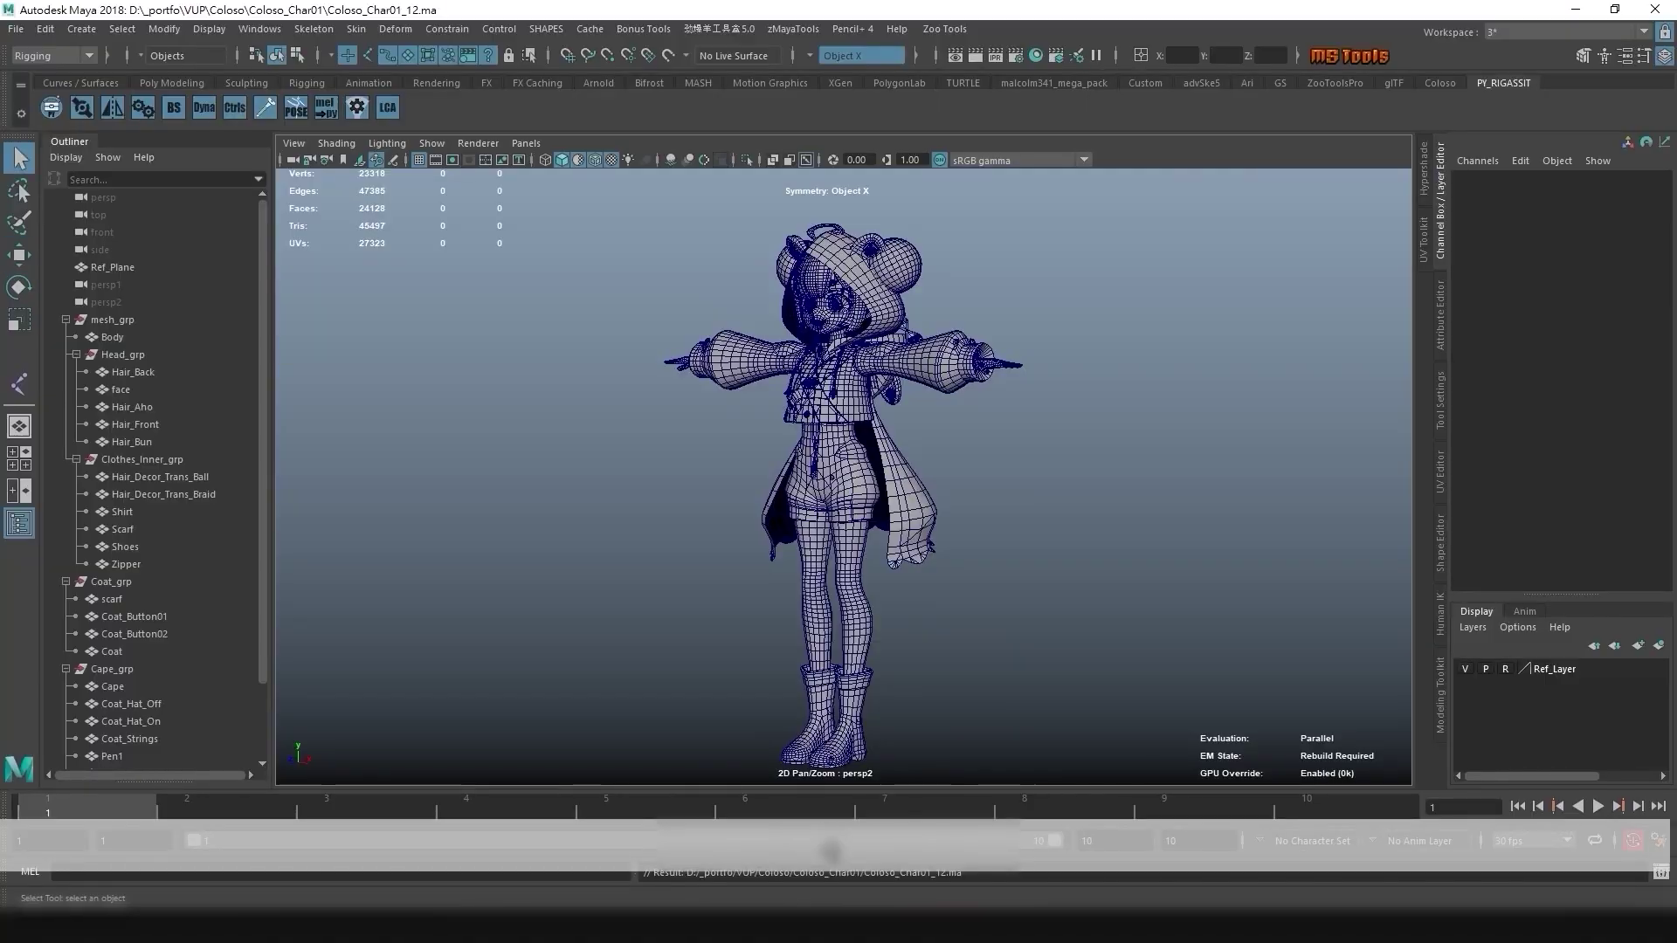
- Rename the root1 joint in the pelvis as Hips
{"action": "right_click_drag", "start_coordinate": [832, 477], "coordinate": [947, 480], "text": "alt"}
{"action": "left_click", "coordinate": [773, 484]}
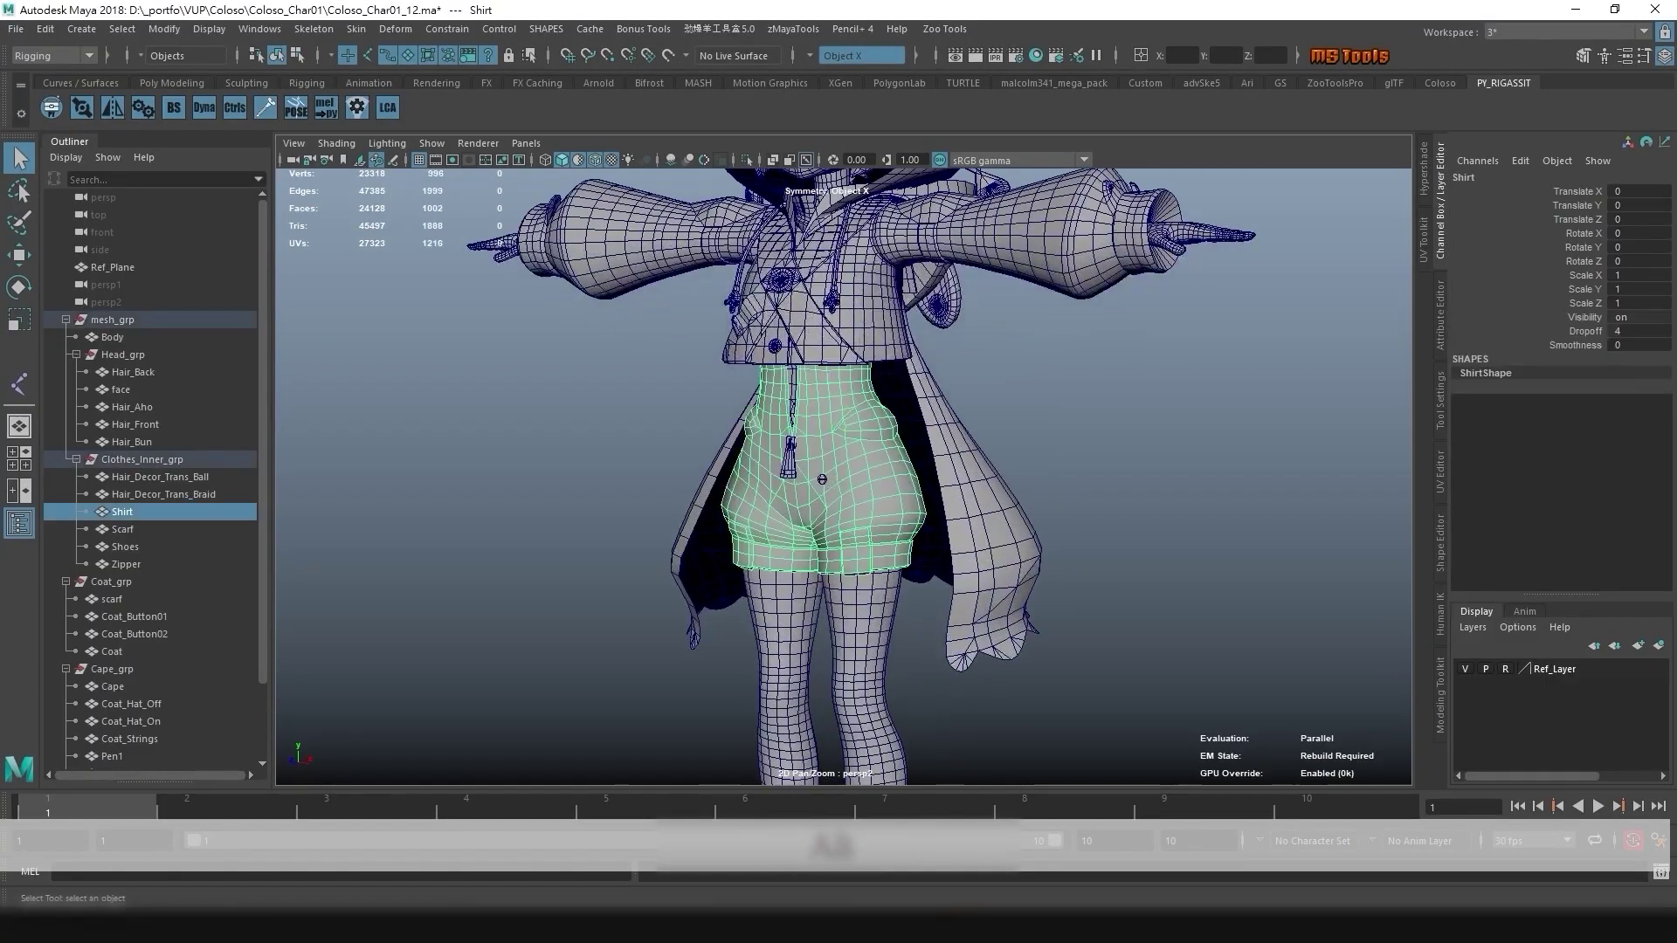
{"action": "left_click_drag", "start_coordinate": [773, 485], "coordinate": [839, 489], "text": "alt"}
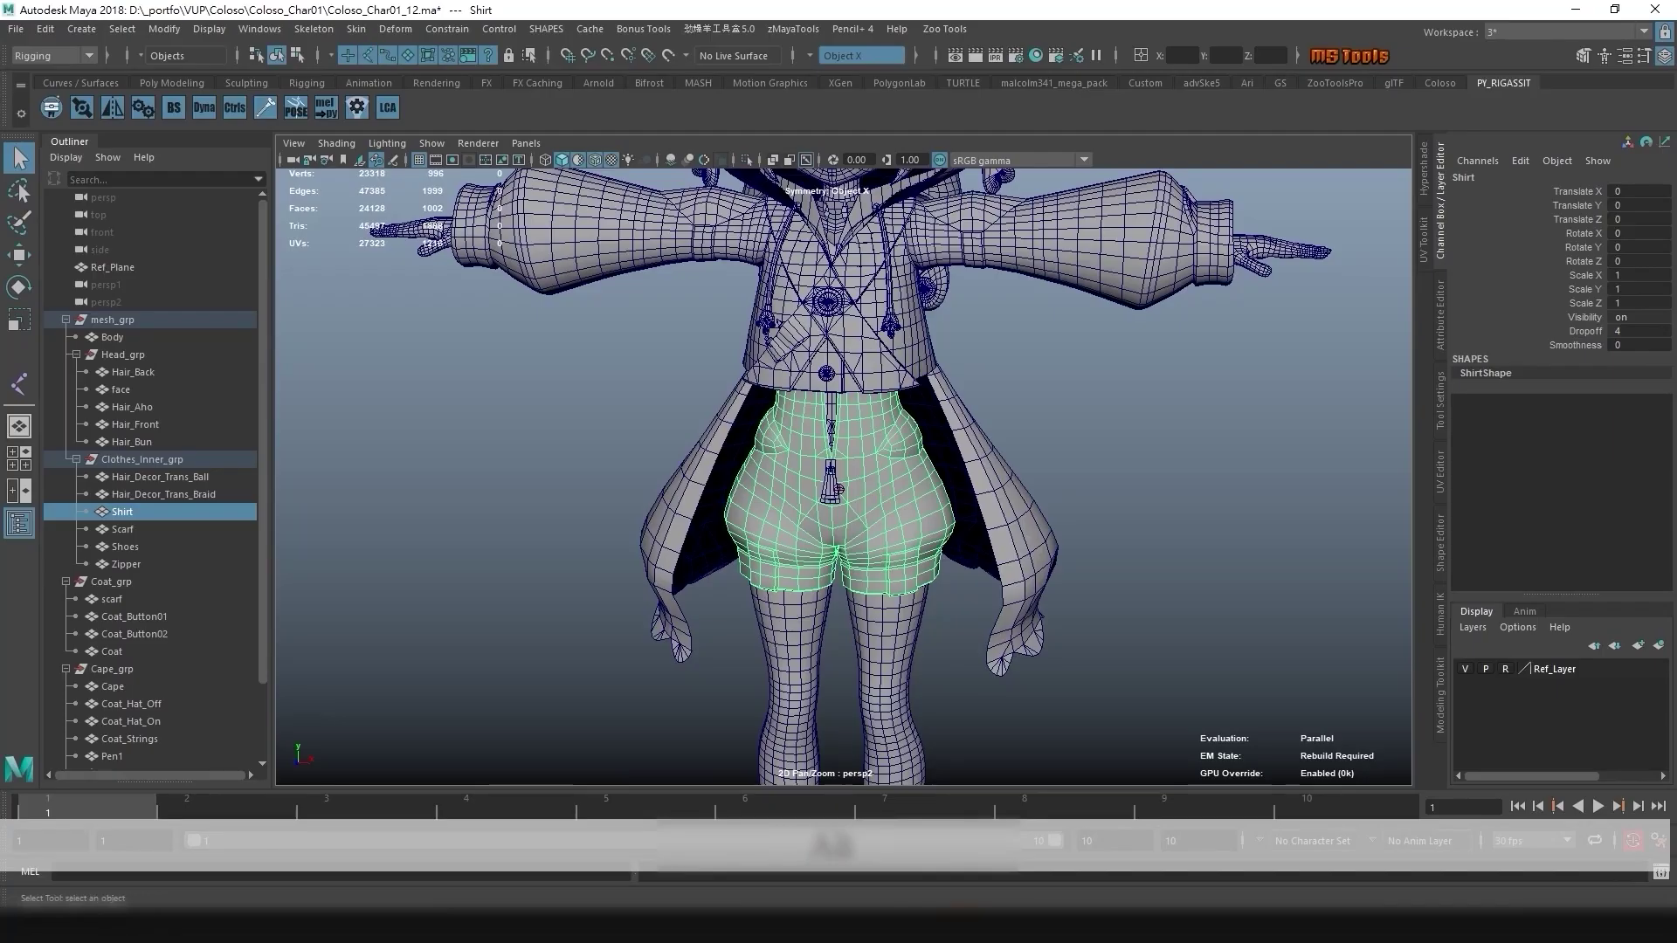
{"action": "right_click_drag", "start_coordinate": [816, 490], "coordinate": [839, 490], "text": "alt"}
{"action": "left_click", "coordinate": [838, 491]}
{"action": "key", "text": "w"}
{"action": "left_click_drag", "start_coordinate": [839, 491], "coordinate": [831, 485], "text": "alt"}
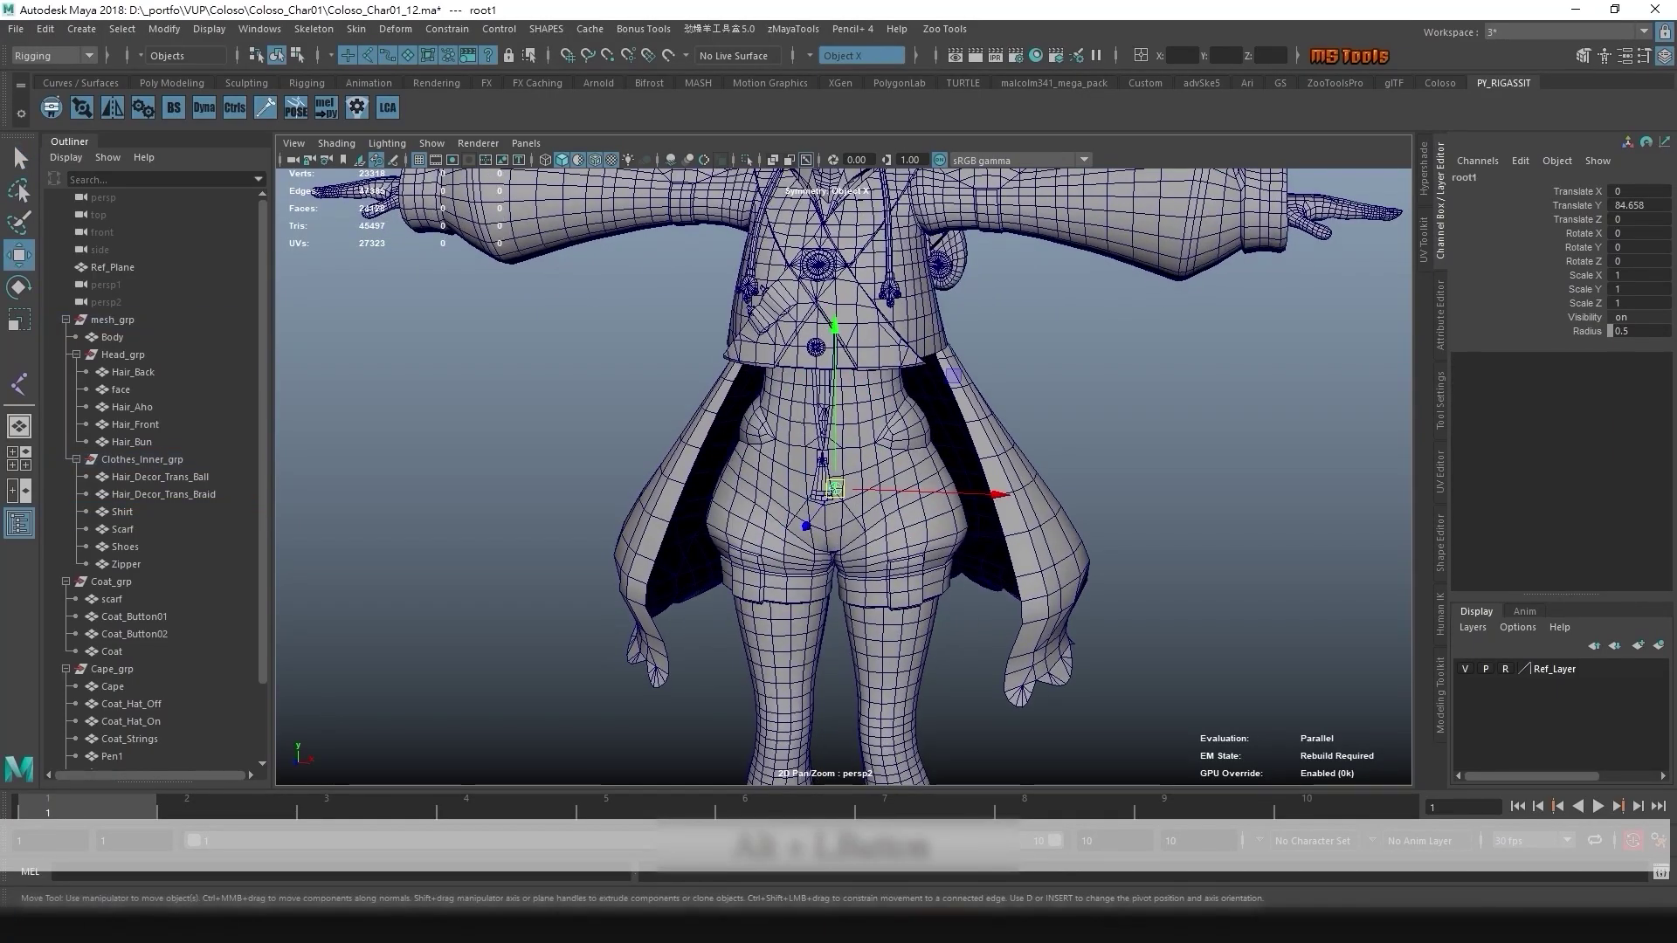
{"action": "double_click", "coordinate": [1476, 177]}
{"action": "type", "text": "Hips"}
{"action": "key", "text": "Return"}
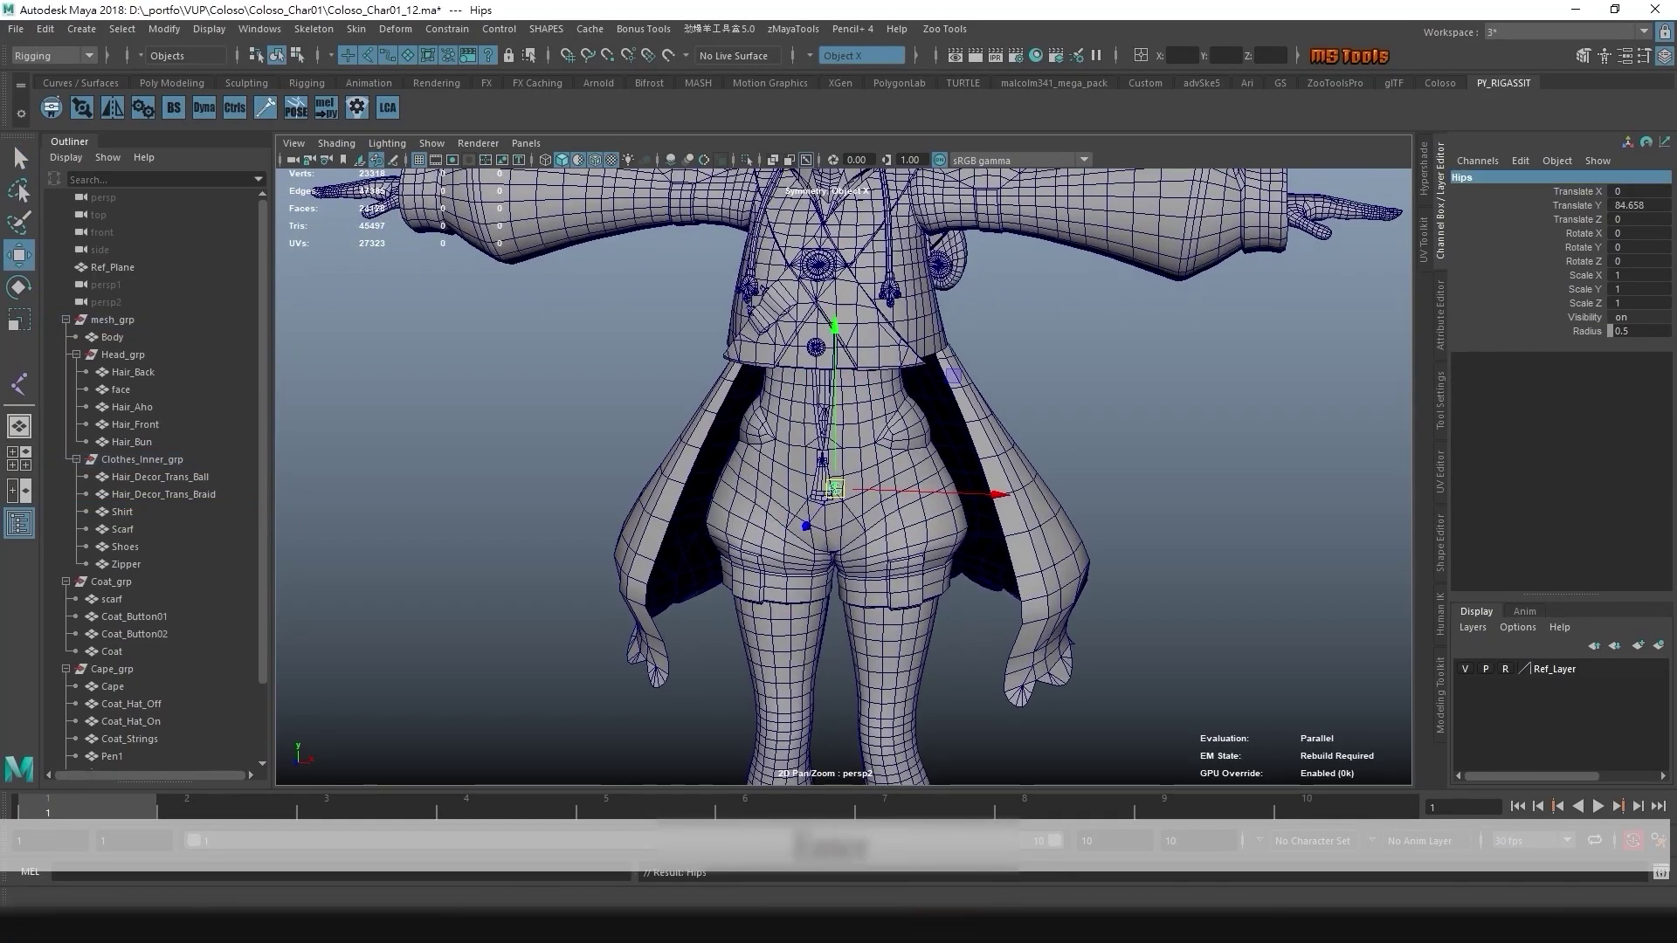
- Duplicate the Hips joint and move the copy straight up to a Translate Y of about 91.5
{"action": "left_click_drag", "start_coordinate": [838, 489], "coordinate": [799, 491], "text": "alt"}
{"action": "right_click_drag", "start_coordinate": [799, 490], "coordinate": [864, 491], "text": "alt"}
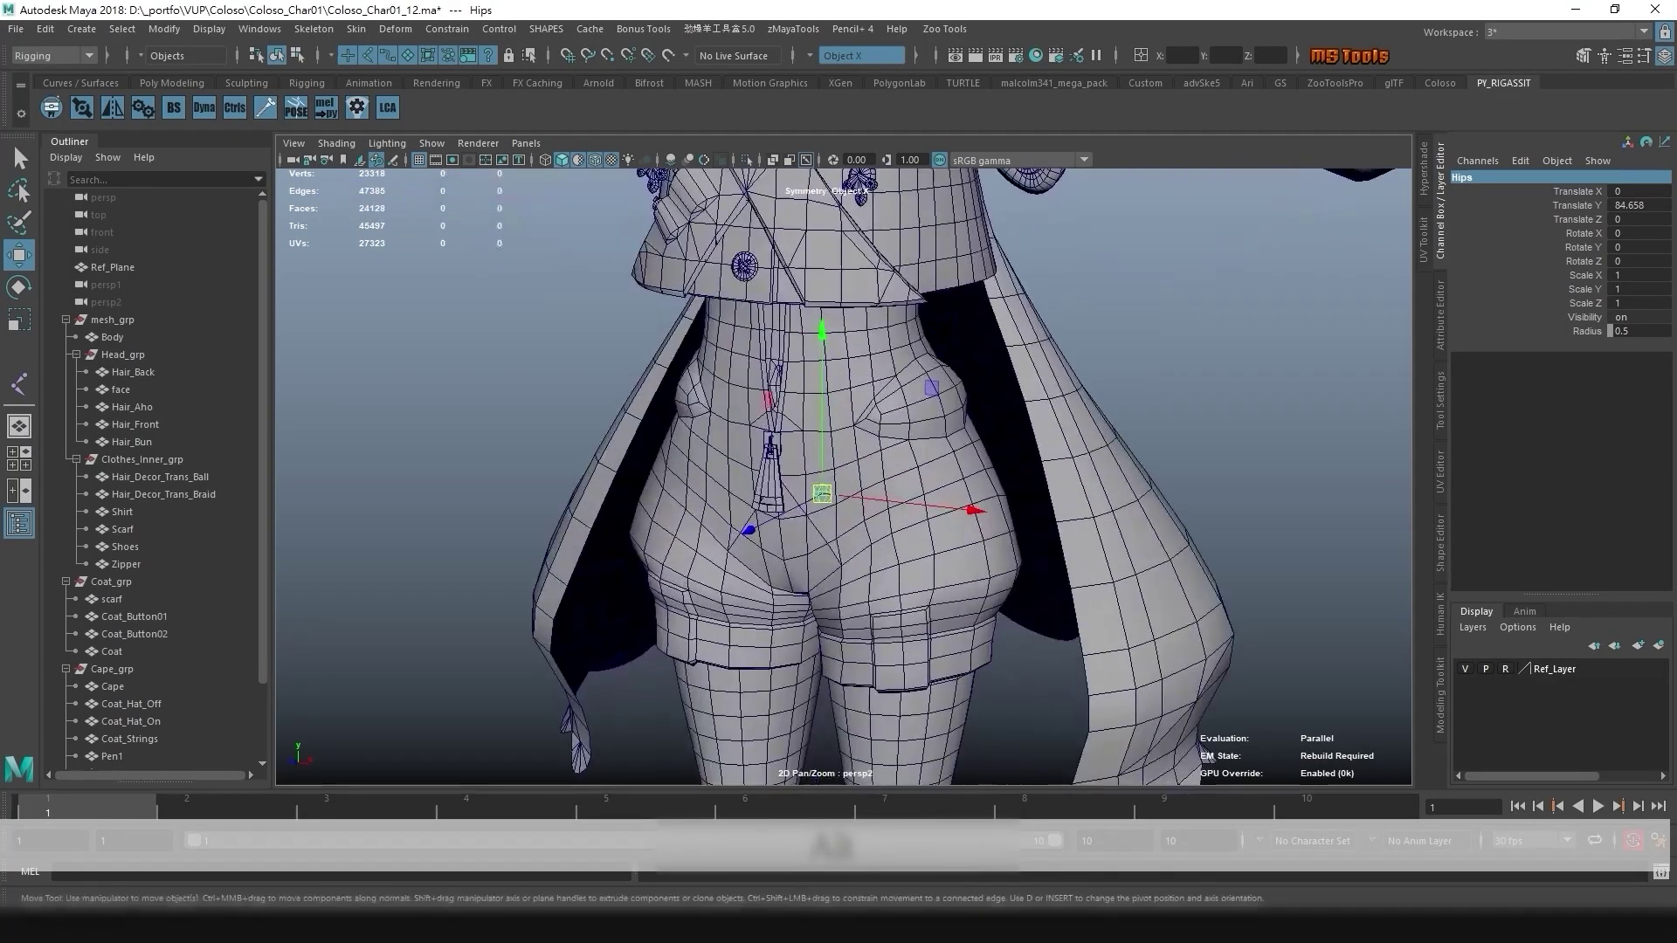
{"action": "middle_click_drag", "start_coordinate": [830, 489], "coordinate": [826, 510], "text": "alt"}
{"action": "key", "text": "ctrl+d"}
{"action": "left_click_drag", "start_coordinate": [818, 351], "coordinate": [819, 263]}
{"action": "left_click_drag", "start_coordinate": [821, 367], "coordinate": [860, 336], "text": "alt"}
{"action": "right_click_drag", "start_coordinate": [861, 336], "coordinate": [939, 336], "text": "alt"}
{"action": "left_click_drag", "start_coordinate": [939, 336], "coordinate": [935, 372], "text": "alt"}
{"action": "right_click_drag", "start_coordinate": [935, 371], "coordinate": [847, 371], "text": "alt"}
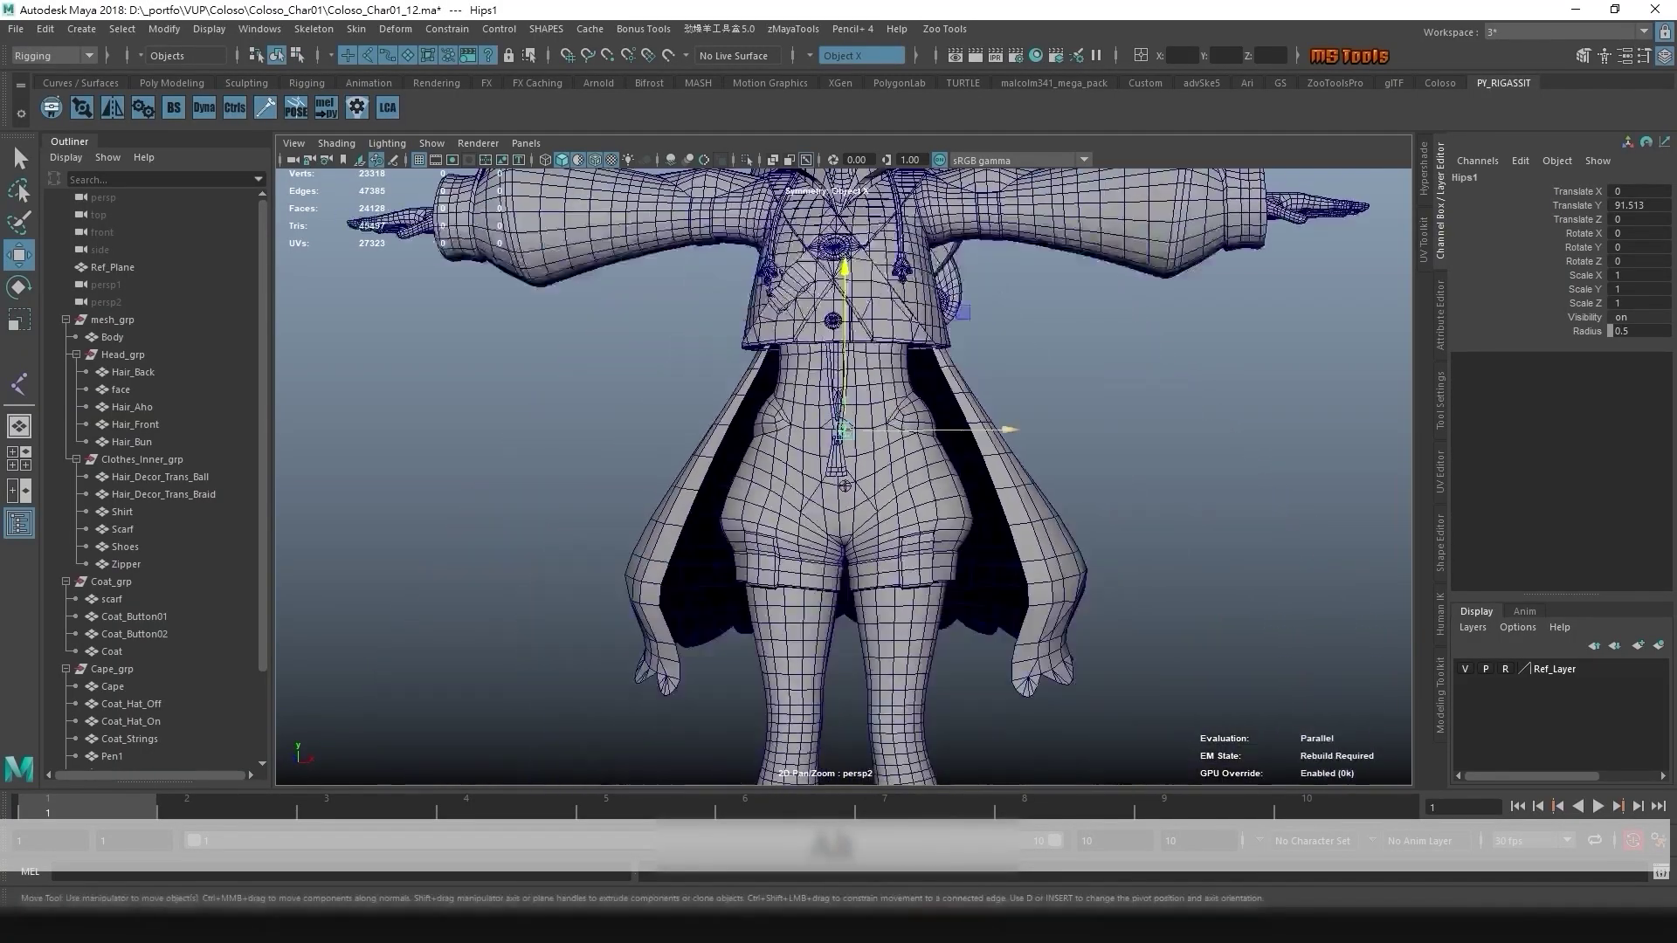
{"action": "middle_click_drag", "start_coordinate": [847, 372], "coordinate": [826, 476], "text": "alt"}
{"action": "key", "text": "F1"}
{"action": "left_click_drag", "start_coordinate": [1093, 180], "coordinate": [498, 786]}
{"action": "double_click", "coordinate": [700, 490]}
- Isolate the Body mesh together with the duplicated joint and clear the selection
{"action": "key", "text": "q"}
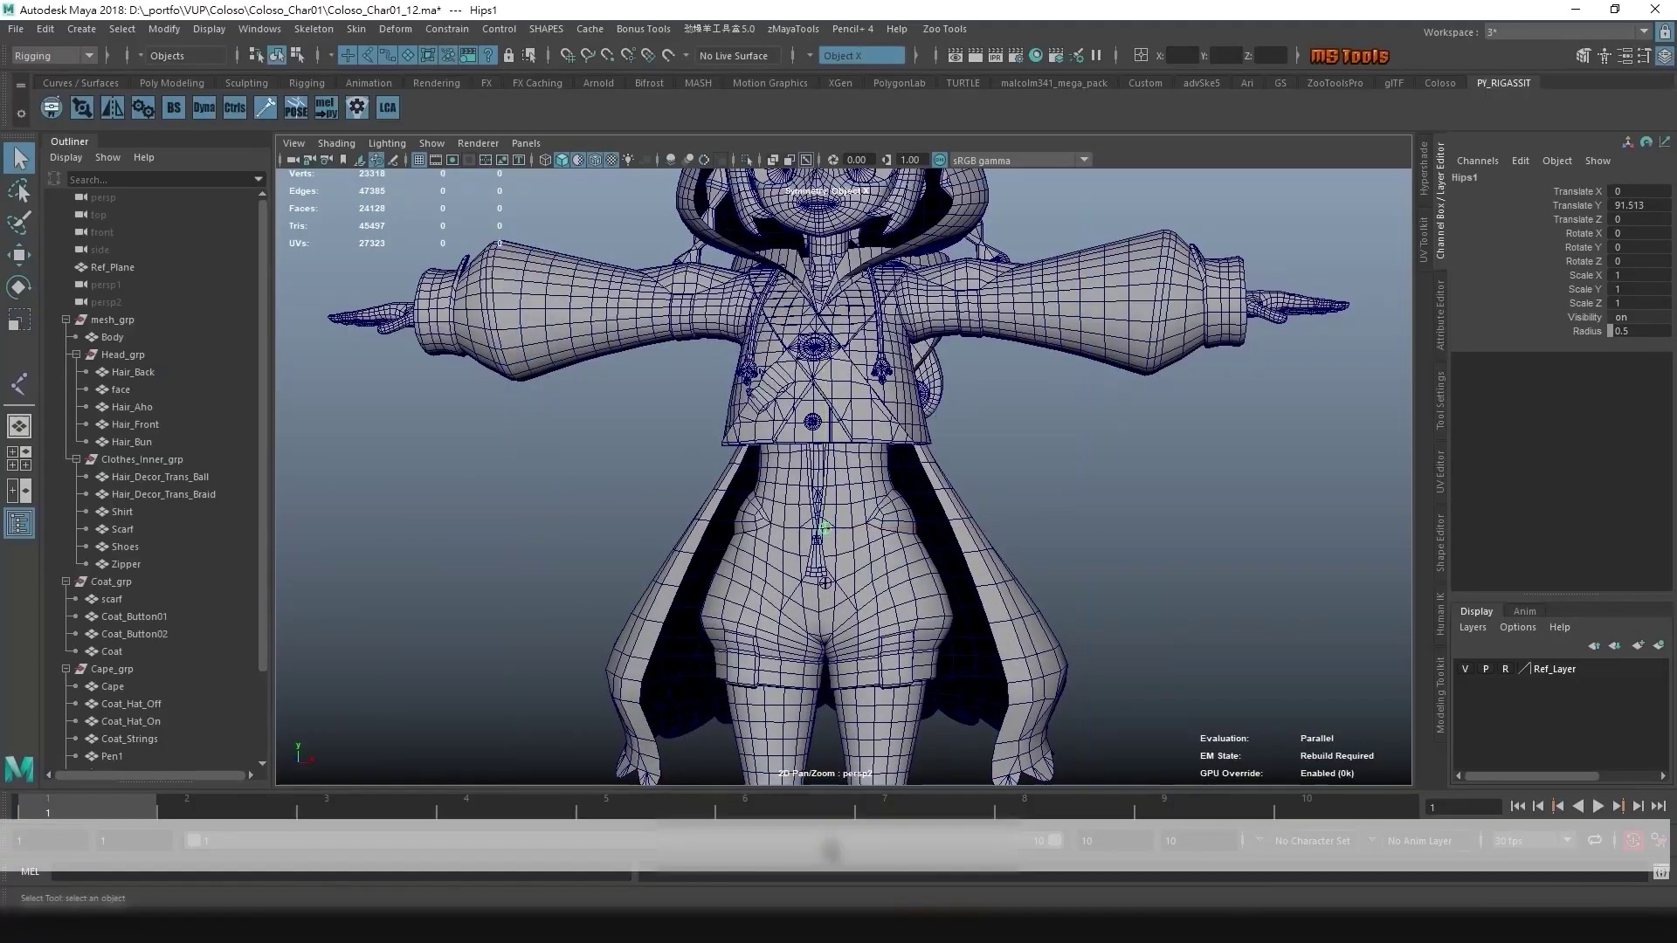
{"action": "left_click", "coordinate": [112, 337], "text": "ctrl"}
{"action": "key", "text": "ctrl+1"}
{"action": "left_click_drag", "start_coordinate": [577, 489], "coordinate": [583, 491], "text": "alt"}
{"action": "left_click", "coordinate": [583, 491]}
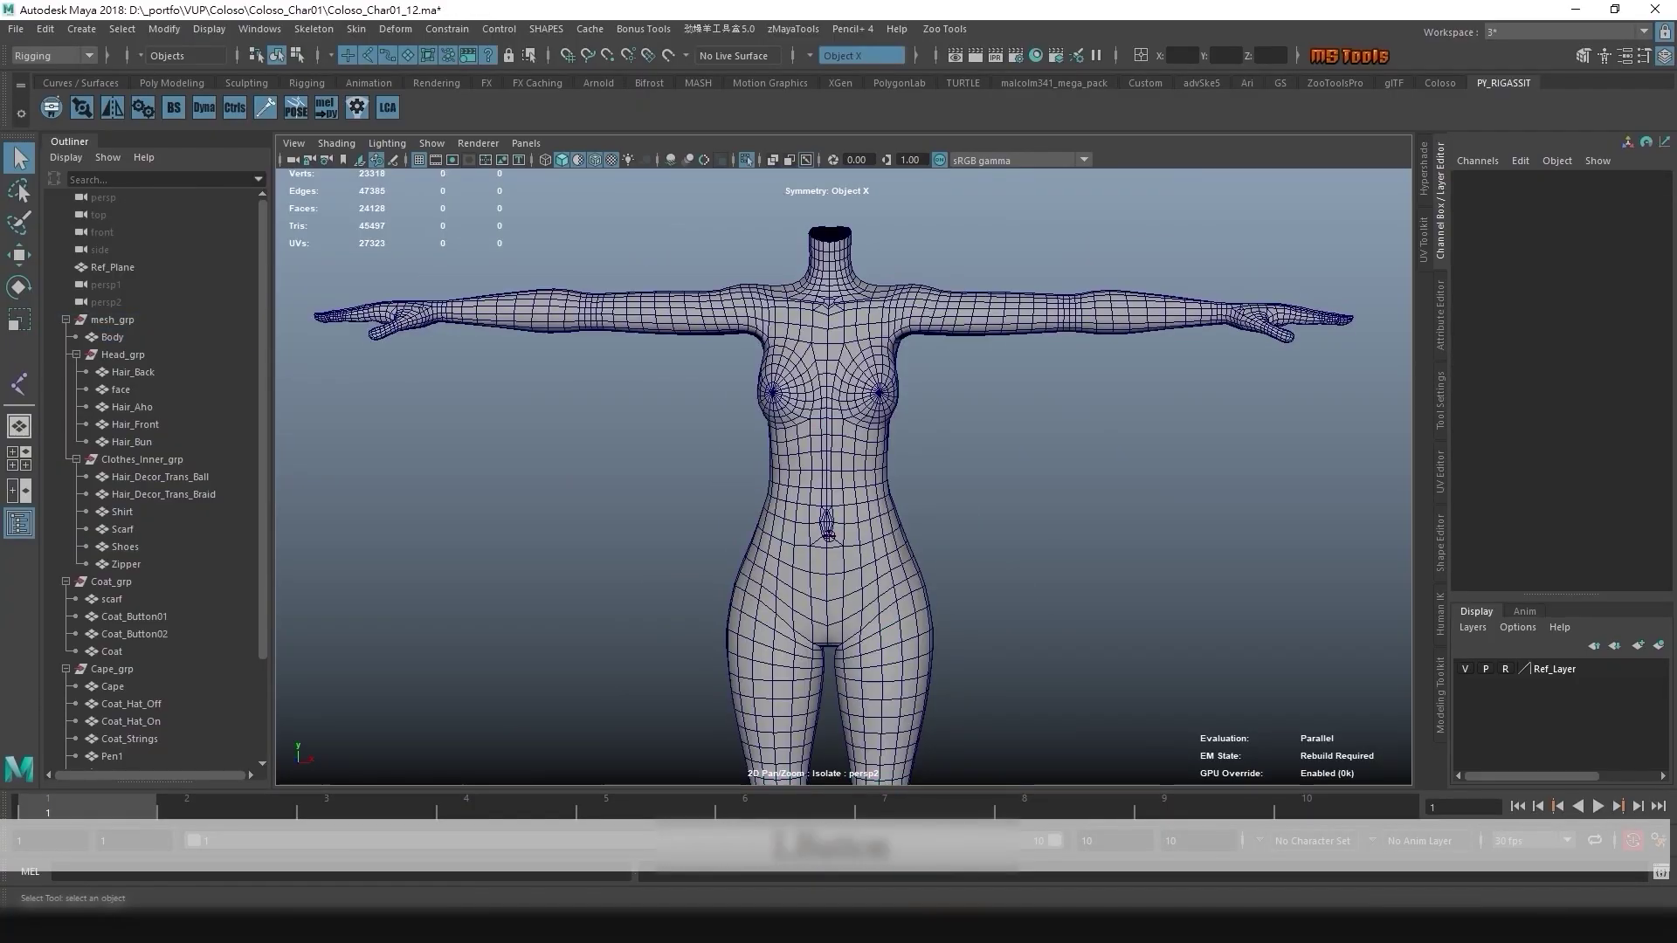
- Capture the upper body in a screen snip and outline the pelvis with a yellow pen
{"action": "key", "text": "F1"}
{"action": "left_click_drag", "start_coordinate": [1298, 209], "coordinate": [302, 753]}
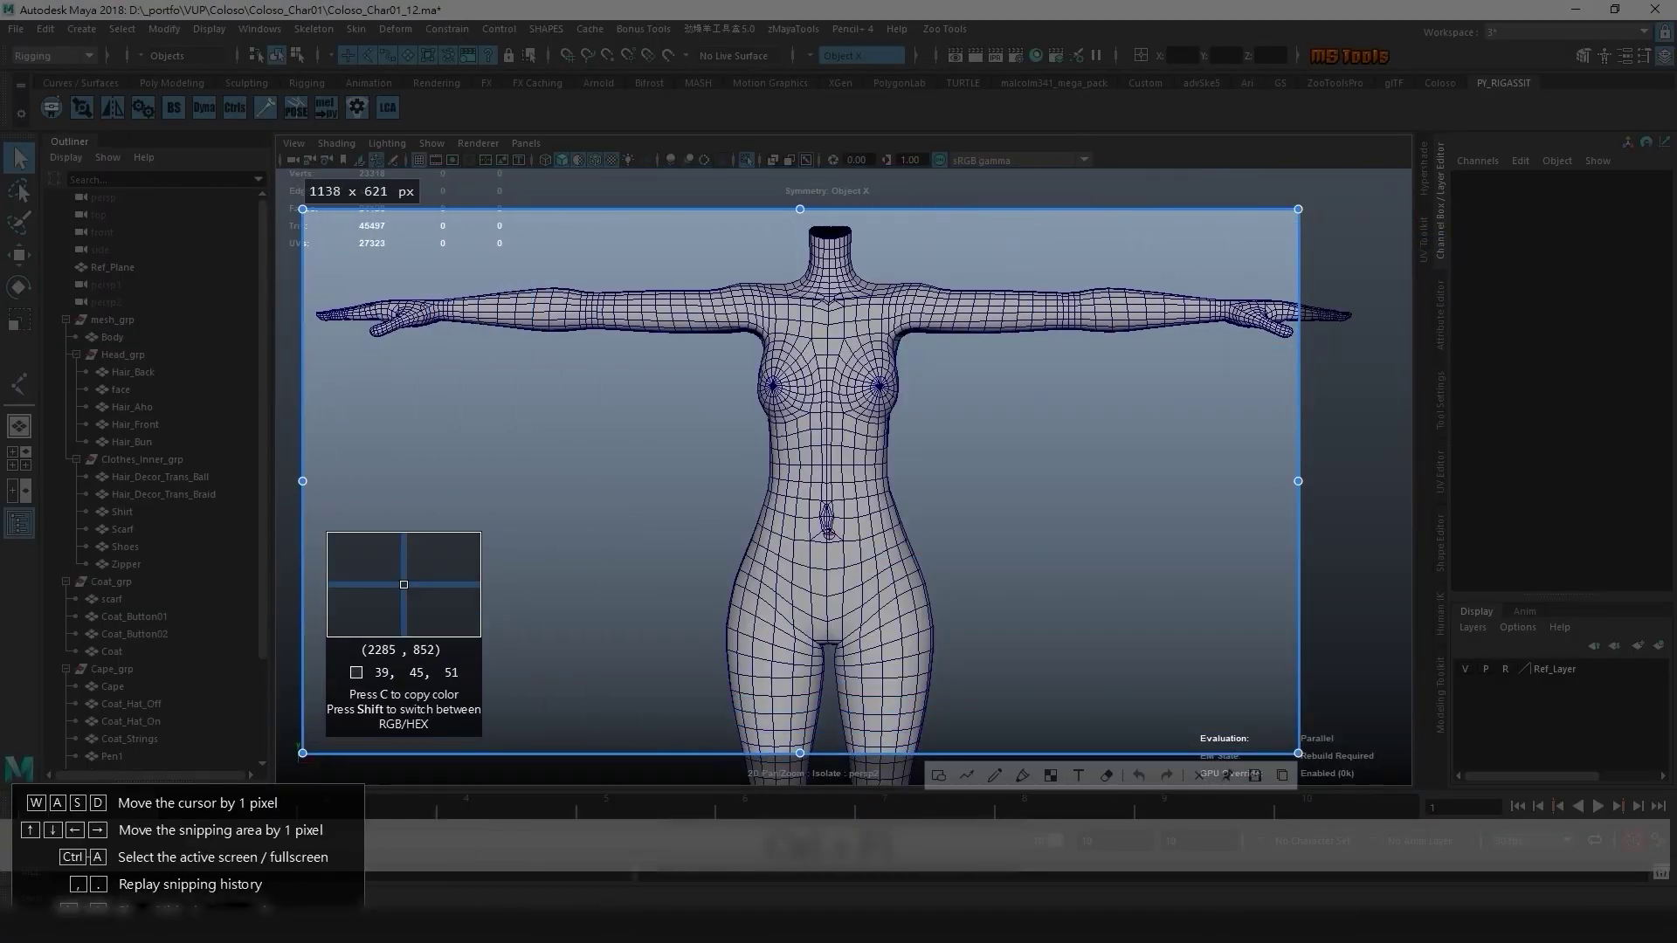
{"action": "left_click", "coordinate": [994, 776]}
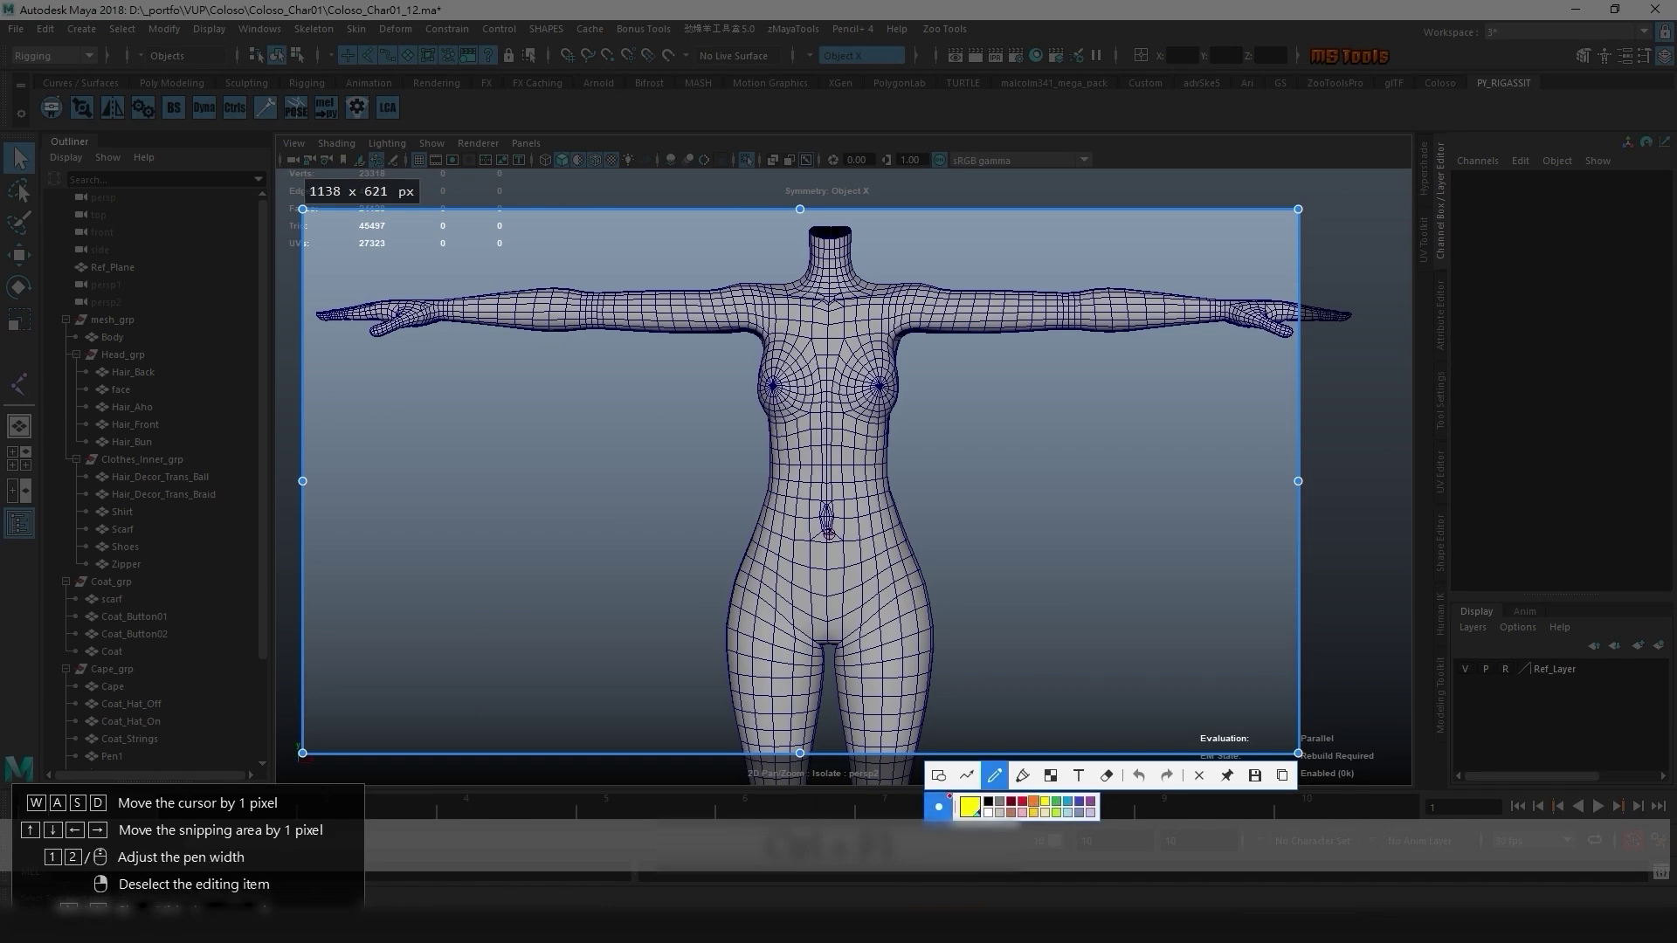
{"action": "mouse_move", "coordinate": [761, 534]}
{"action": "left_mouse_down"}
{"action": "mouse_move", "coordinate": [753, 583]}
{"action": "mouse_move", "coordinate": [887, 545]}
{"action": "mouse_move", "coordinate": [909, 599]}
{"action": "mouse_move", "coordinate": [841, 631]}
{"action": "left_mouse_up"}
{"action": "left_click_drag", "start_coordinate": [751, 584], "coordinate": [816, 631]}
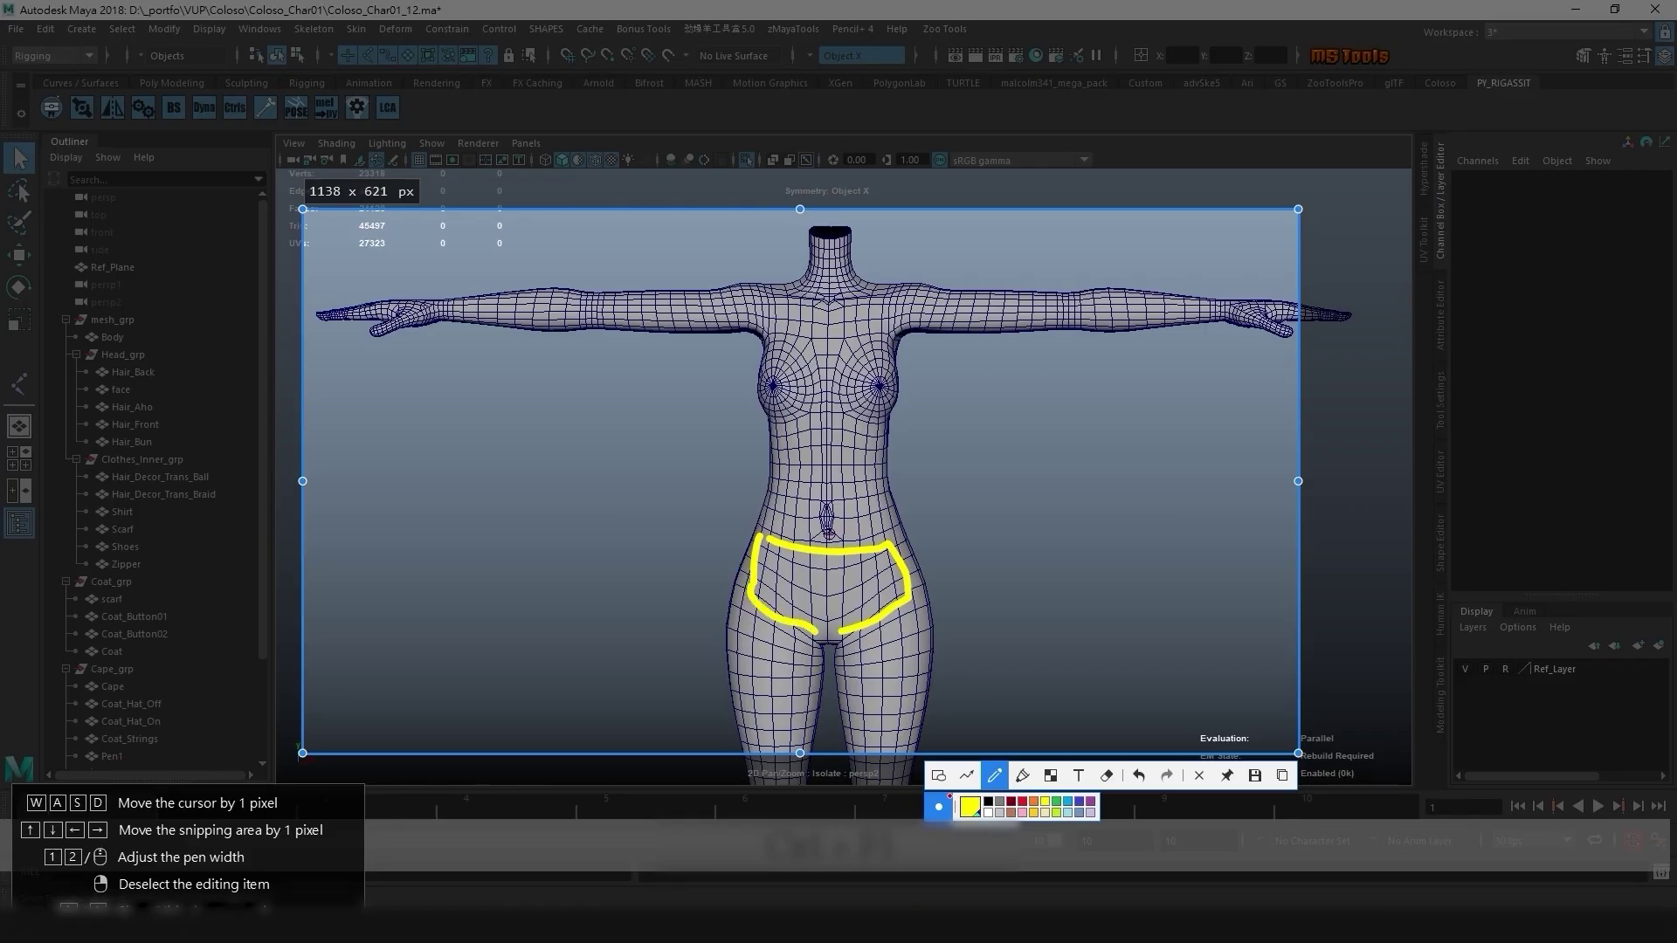
{"action": "left_click_drag", "start_coordinate": [750, 564], "coordinate": [746, 583]}
- Mark the upper centre of the outlined pelvis with an orange pen dot
{"action": "left_click_drag", "start_coordinate": [820, 570], "coordinate": [833, 568]}
{"action": "key", "text": "ctrl+z"}
{"action": "left_click", "coordinate": [1033, 801]}
{"action": "left_click_drag", "start_coordinate": [828, 550], "coordinate": [832, 548]}
- Sketch the sternum, lower rib edges and rib cage sides in yellow over a snip of the torso
{"action": "left_click", "coordinate": [1044, 801]}
{"action": "mouse_move", "coordinate": [787, 456]}
{"action": "left_mouse_down"}
{"action": "mouse_move", "coordinate": [834, 441]}
{"action": "mouse_move", "coordinate": [858, 457]}
{"action": "left_mouse_up"}
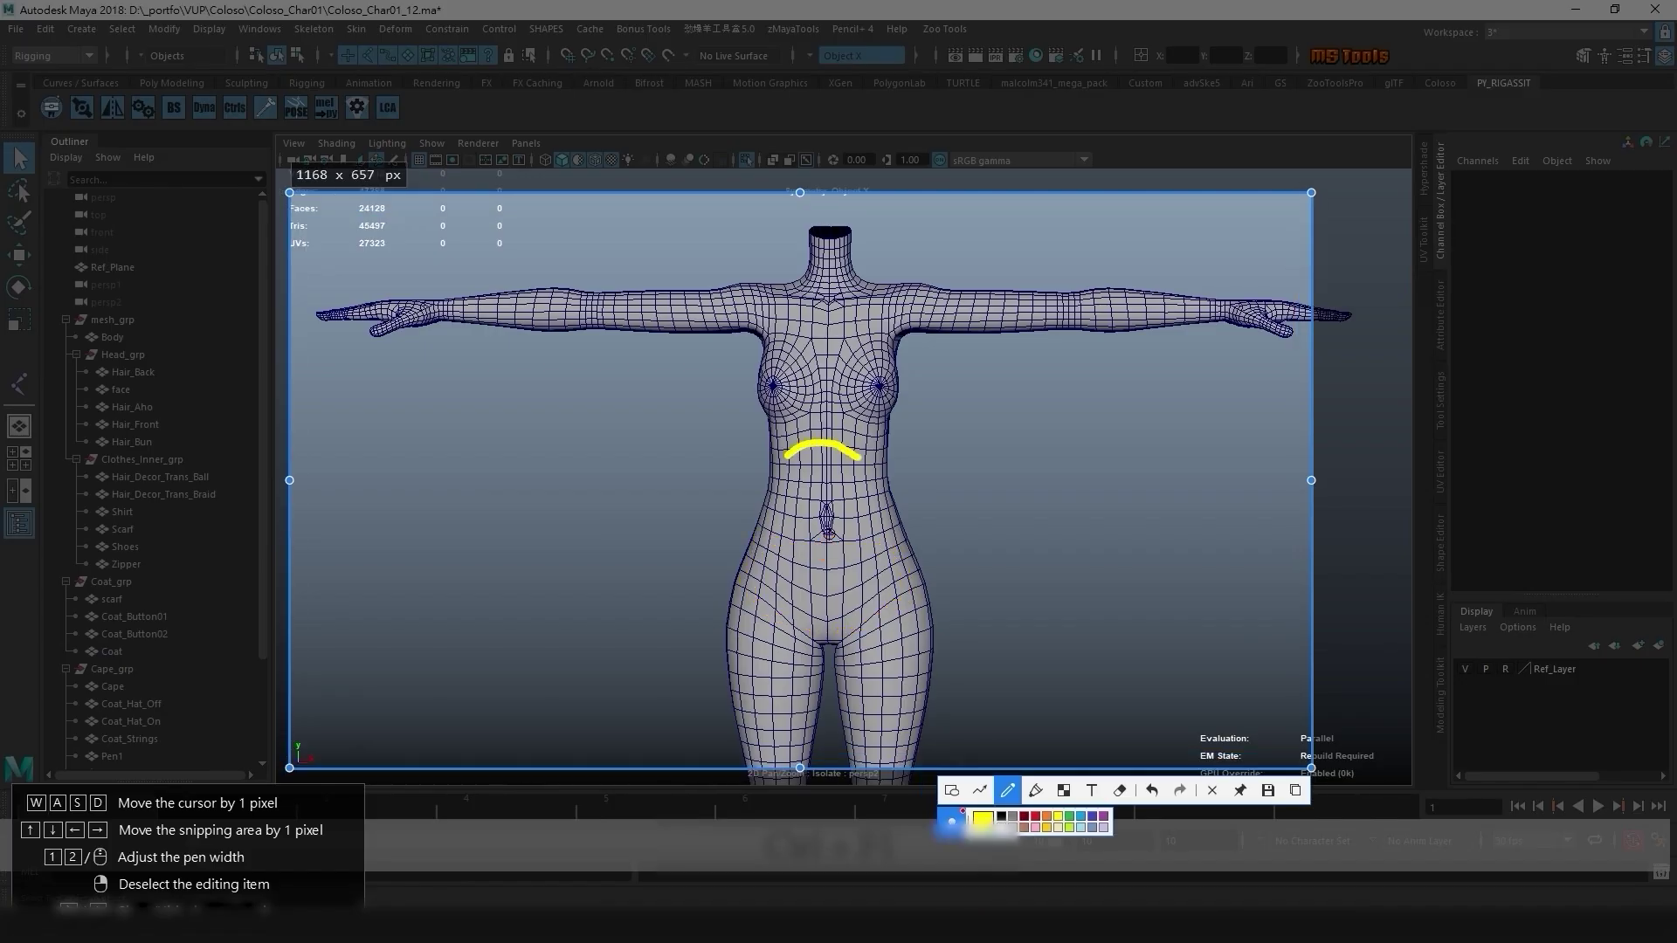
{"action": "key", "text": "ctrl+z"}
{"action": "mouse_move", "coordinate": [818, 334]}
{"action": "left_mouse_down"}
{"action": "mouse_move", "coordinate": [835, 434]}
{"action": "mouse_move", "coordinate": [837, 393]}
{"action": "mouse_move", "coordinate": [794, 455]}
{"action": "mouse_move", "coordinate": [873, 454]}
{"action": "left_mouse_up"}
{"action": "key", "text": "ctrl+z"}
{"action": "left_click_drag", "start_coordinate": [848, 303], "coordinate": [889, 406]}
{"action": "mouse_move", "coordinate": [793, 308]}
{"action": "left_mouse_down"}
{"action": "mouse_move", "coordinate": [754, 401]}
{"action": "mouse_move", "coordinate": [789, 334]}
{"action": "mouse_move", "coordinate": [768, 393]}
{"action": "left_mouse_up"}
{"action": "key", "text": "ctrl+z"}
{"action": "key", "text": "ctrl+z"}
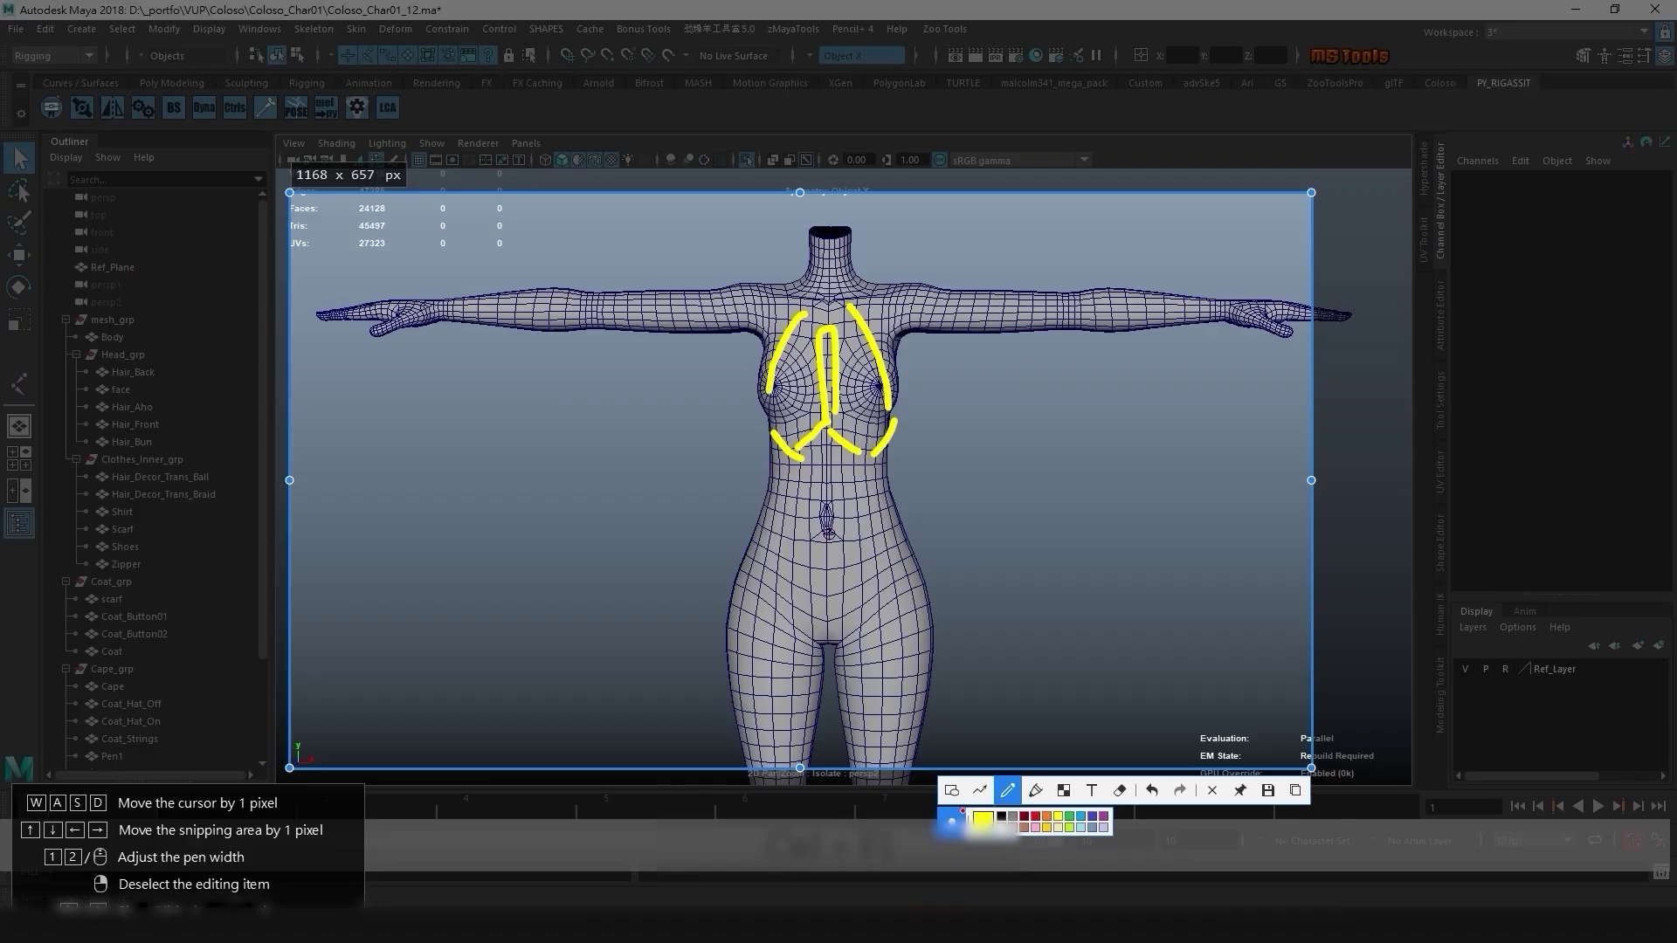
- Try to sketch the collarbones, shoulder points and upper arm in yellow above the rib cage
{"action": "mouse_move", "coordinate": [825, 315]}
{"action": "left_mouse_down"}
{"action": "mouse_move", "coordinate": [749, 301]}
{"action": "mouse_move", "coordinate": [899, 290]}
{"action": "mouse_move", "coordinate": [978, 322]}
{"action": "left_mouse_up"}
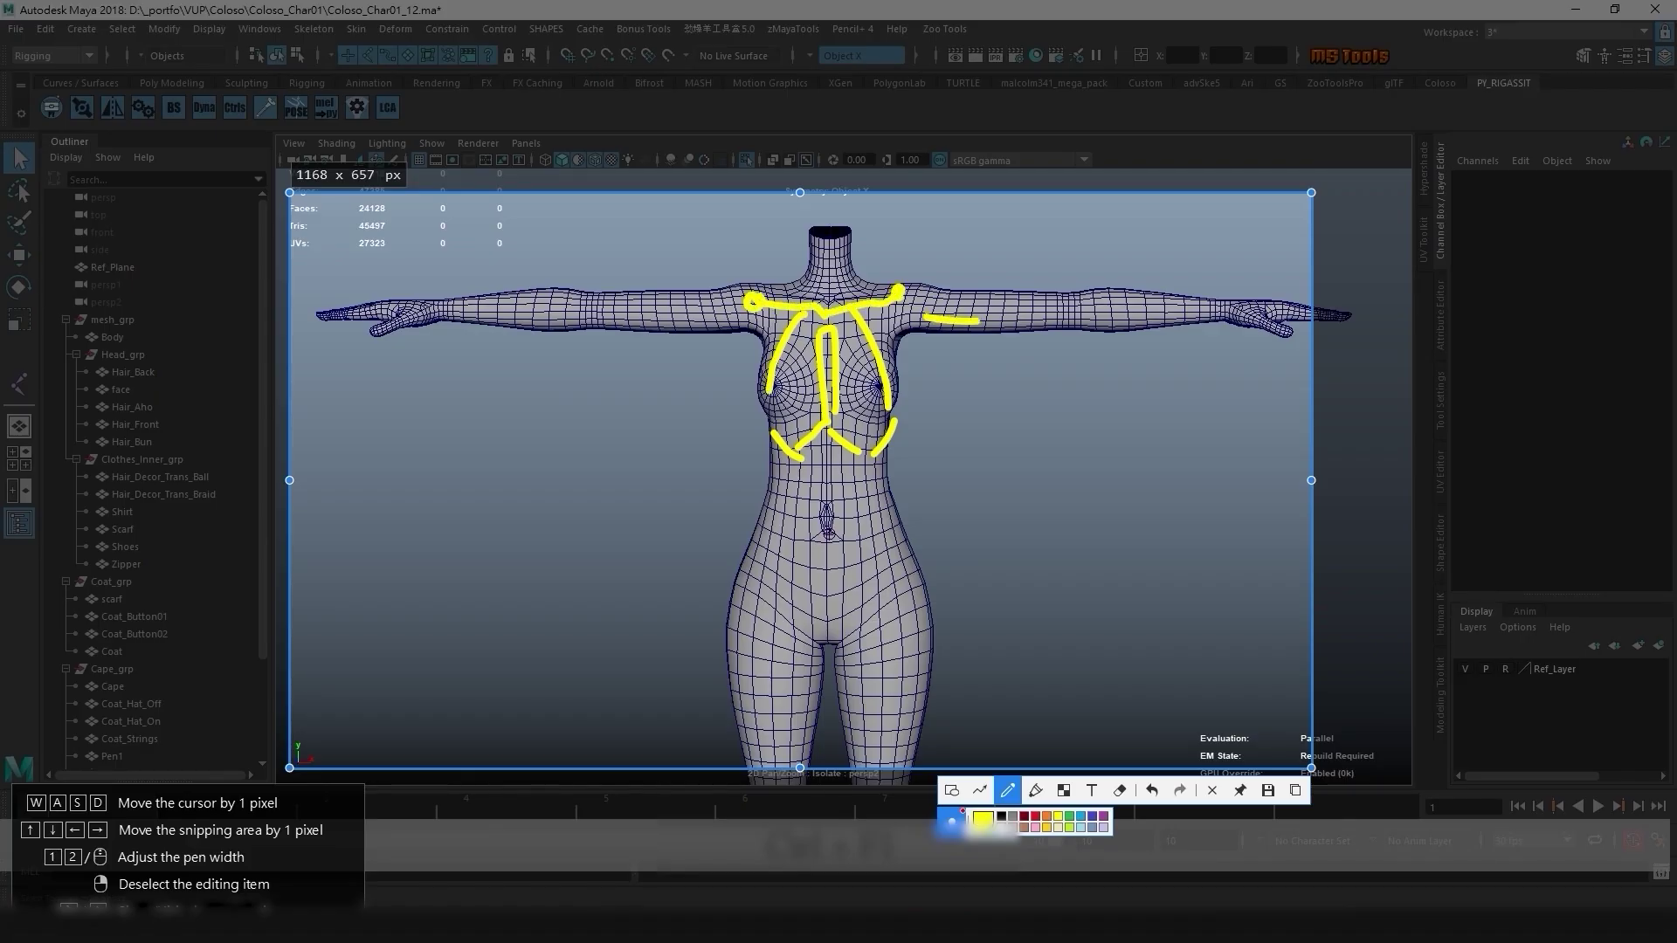
{"action": "key", "text": "ctrl+z"}
{"action": "key", "text": "ctrl+z"}
{"action": "key", "text": "ctrl+z"}
{"action": "key", "text": "ctrl+z"}
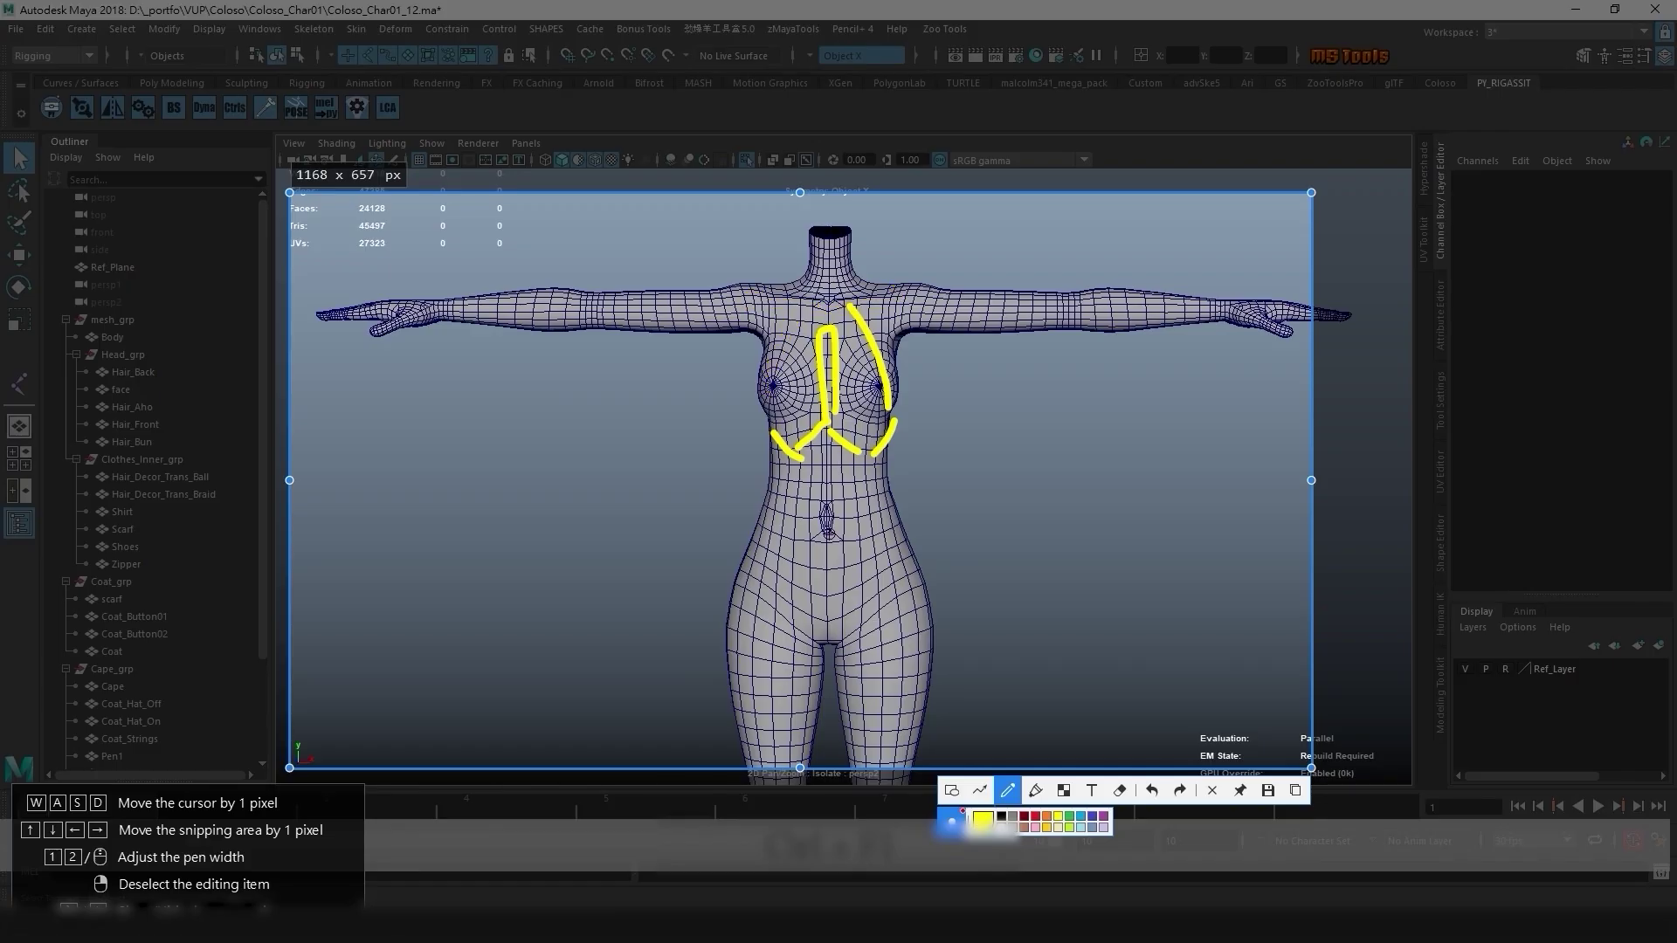
- Redraw the missing outer side of the rib cage outline in yellow, from the collarbone to the lower ribs
{"action": "mouse_move", "coordinate": [808, 308]}
{"action": "left_mouse_down"}
{"action": "mouse_move", "coordinate": [776, 332]}
{"action": "mouse_move", "coordinate": [760, 397]}
{"action": "left_mouse_up"}
{"action": "key", "text": "ctrl+z"}
{"action": "left_click_drag", "start_coordinate": [803, 305], "coordinate": [768, 427]}
{"action": "key", "text": "ctrl+z"}
{"action": "left_click_drag", "start_coordinate": [805, 306], "coordinate": [765, 419]}
- Mark the spine joint positions with blue dots below the sternum, at the waist and in the pelvis
{"action": "left_click", "coordinate": [1091, 815]}
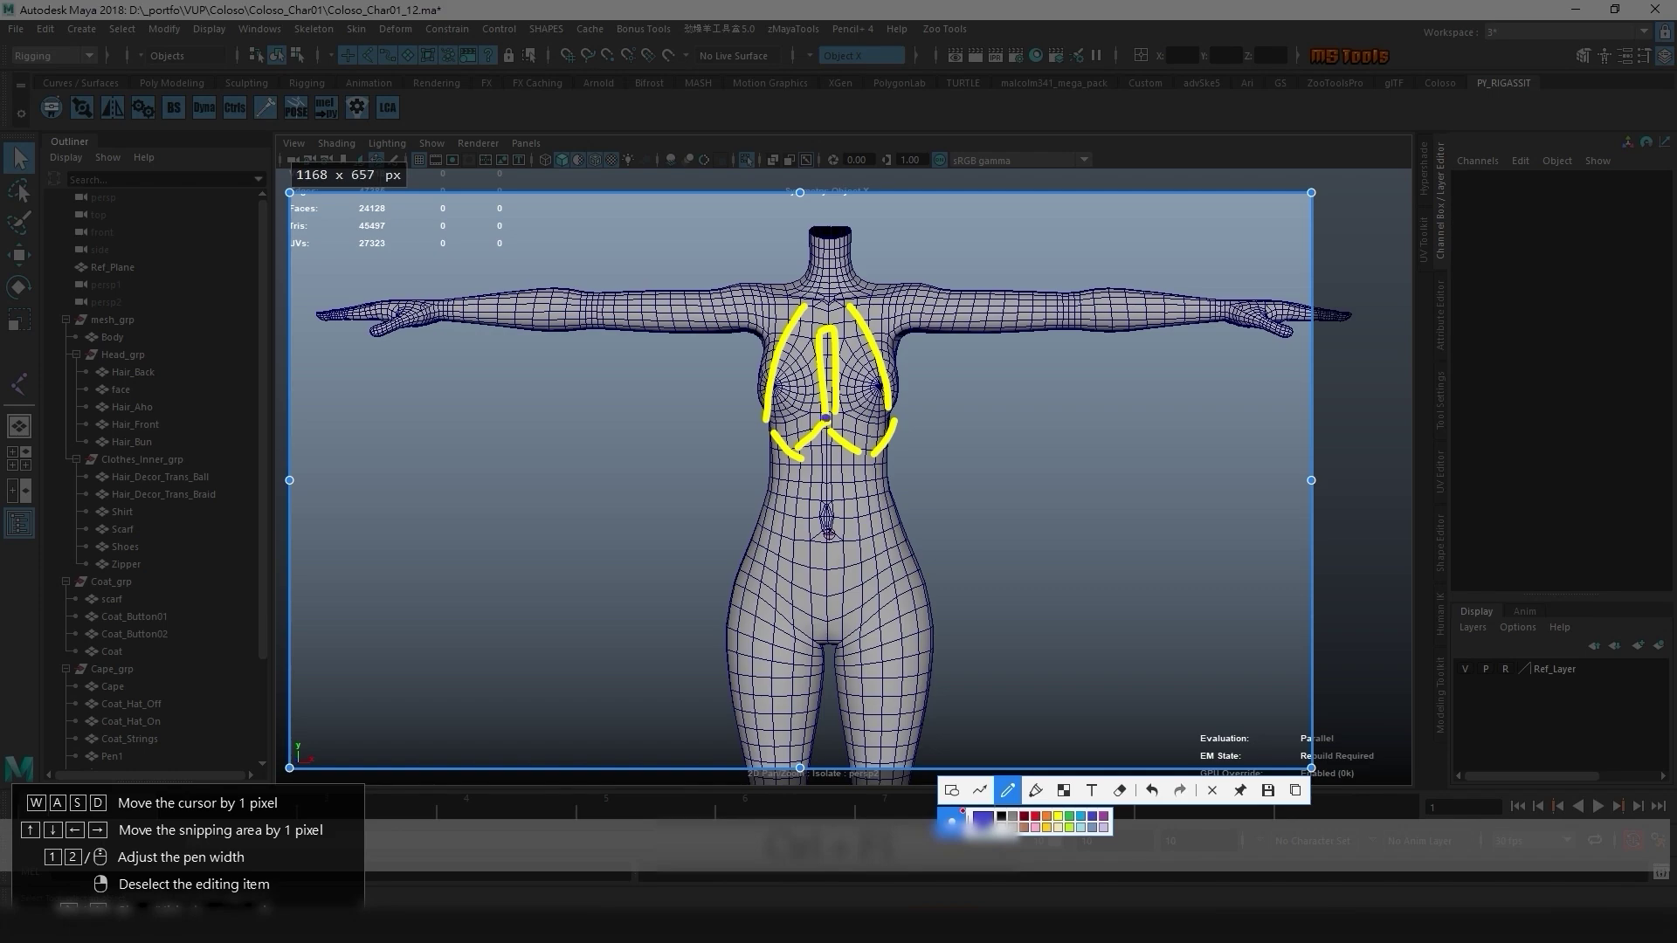
{"action": "left_click_drag", "start_coordinate": [830, 416], "coordinate": [822, 425]}
{"action": "mouse_move", "coordinate": [827, 574]}
{"action": "left_mouse_down"}
{"action": "mouse_move", "coordinate": [823, 551]}
{"action": "mouse_move", "coordinate": [834, 559]}
{"action": "left_mouse_up"}
{"action": "left_click_drag", "start_coordinate": [822, 491], "coordinate": [819, 500]}
{"action": "key", "text": "ctrl+z"}
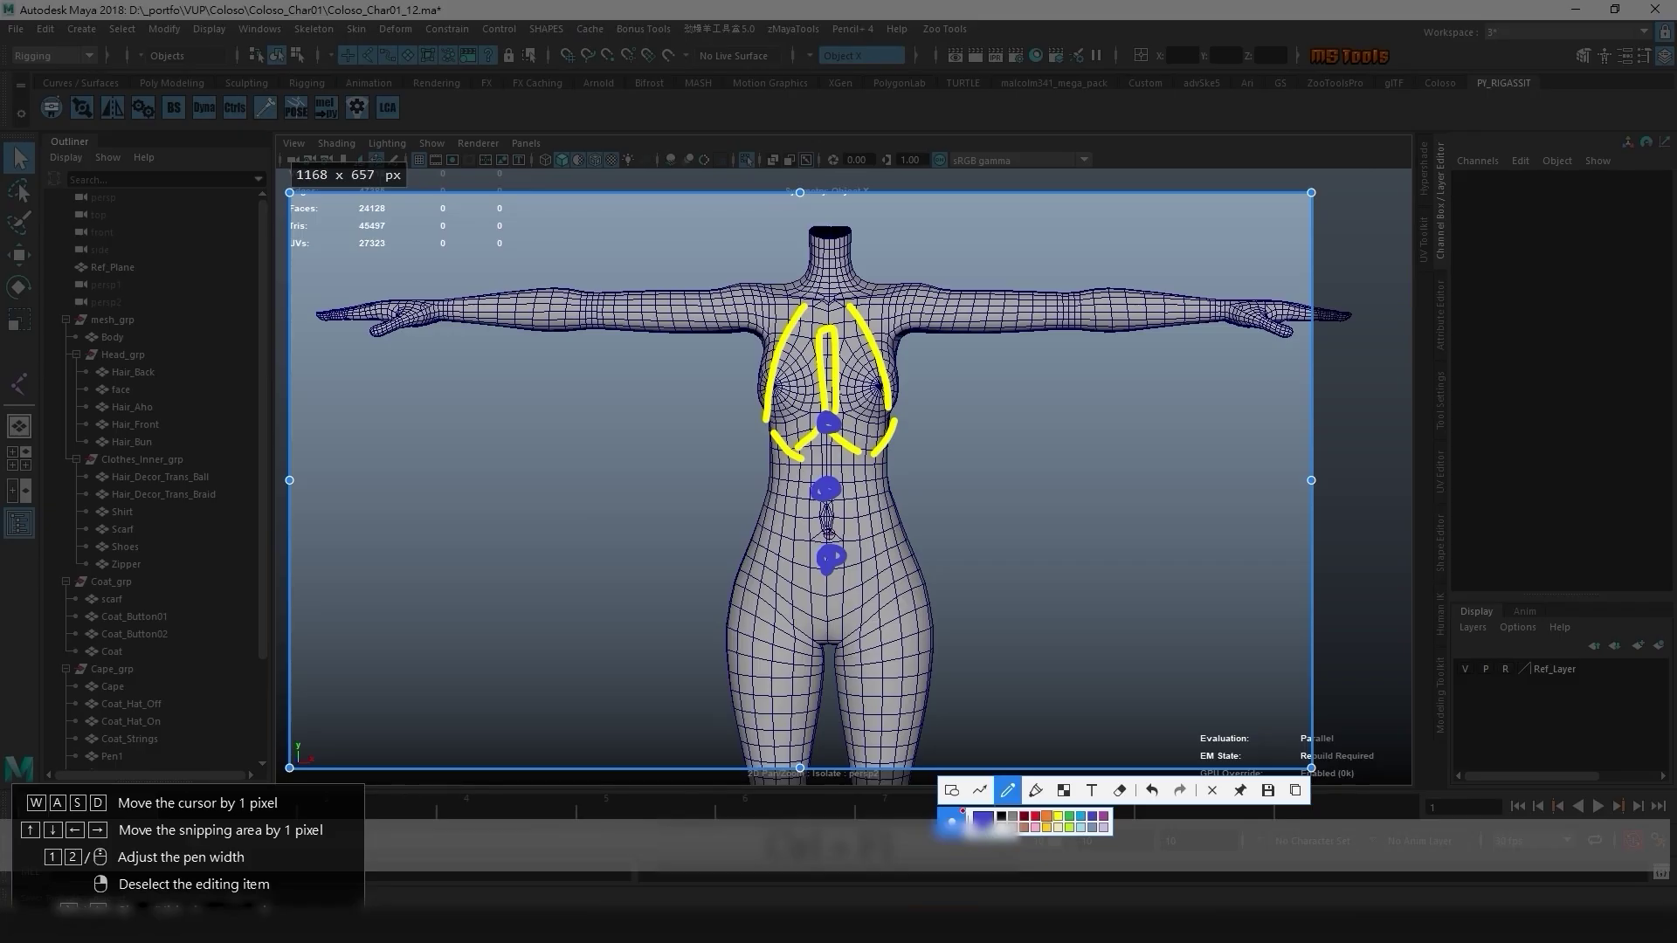
- Draw two orange groin lines running from the outer hips down to the crotch
{"action": "left_click", "coordinate": [1046, 817]}
{"action": "left_click_drag", "start_coordinate": [696, 542], "coordinate": [791, 620]}
{"action": "key", "text": "ctrl+z"}
{"action": "left_click_drag", "start_coordinate": [708, 568], "coordinate": [837, 653]}
{"action": "mouse_move", "coordinate": [936, 569]}
{"action": "left_mouse_down"}
{"action": "mouse_move", "coordinate": [823, 663]}
{"action": "mouse_move", "coordinate": [863, 627]}
{"action": "left_mouse_up"}
{"action": "key", "text": "ctrl+z"}
{"action": "key", "text": "ctrl+z"}
{"action": "left_click_drag", "start_coordinate": [935, 566], "coordinate": [830, 649]}
- Mark both hip joint positions in blue at the middle of the orange groin lines
{"action": "left_click", "coordinate": [1091, 817]}
{"action": "left_click_drag", "start_coordinate": [766, 613], "coordinate": [766, 599]}
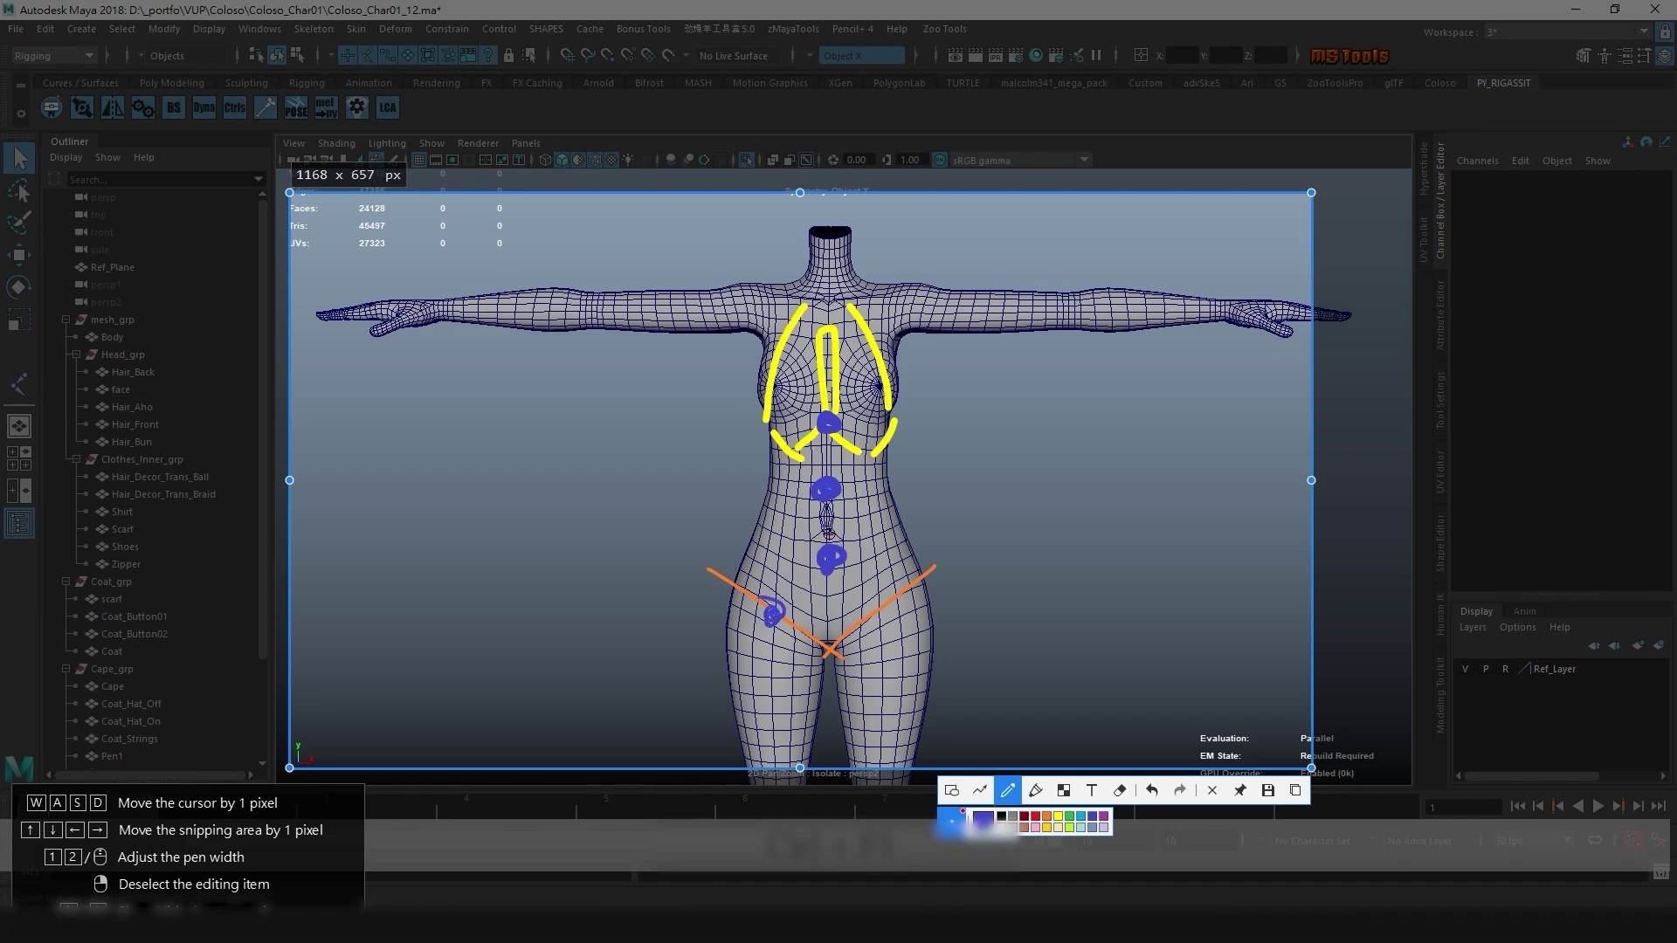
{"action": "left_click_drag", "start_coordinate": [884, 603], "coordinate": [889, 606]}
{"action": "mouse_move", "coordinate": [765, 630]}
{"action": "left_mouse_down"}
{"action": "mouse_move", "coordinate": [761, 715]}
{"action": "mouse_move", "coordinate": [780, 692]}
{"action": "left_mouse_up"}
{"action": "key", "text": "ctrl+z"}
{"action": "key", "text": "ctrl+z"}
- Mark the shoulder, elbow, wrist, neck base and head joint positions in blue, and close the snip
{"action": "mouse_move", "coordinate": [908, 297]}
{"action": "left_mouse_down"}
{"action": "mouse_move", "coordinate": [915, 309]}
{"action": "mouse_move", "coordinate": [900, 297]}
{"action": "left_mouse_up"}
{"action": "left_click_drag", "start_coordinate": [1076, 311], "coordinate": [1071, 304]}
{"action": "key", "text": "ctrl+z"}
{"action": "left_click_drag", "start_coordinate": [830, 295], "coordinate": [832, 289]}
{"action": "left_click_drag", "start_coordinate": [835, 214], "coordinate": [831, 197]}
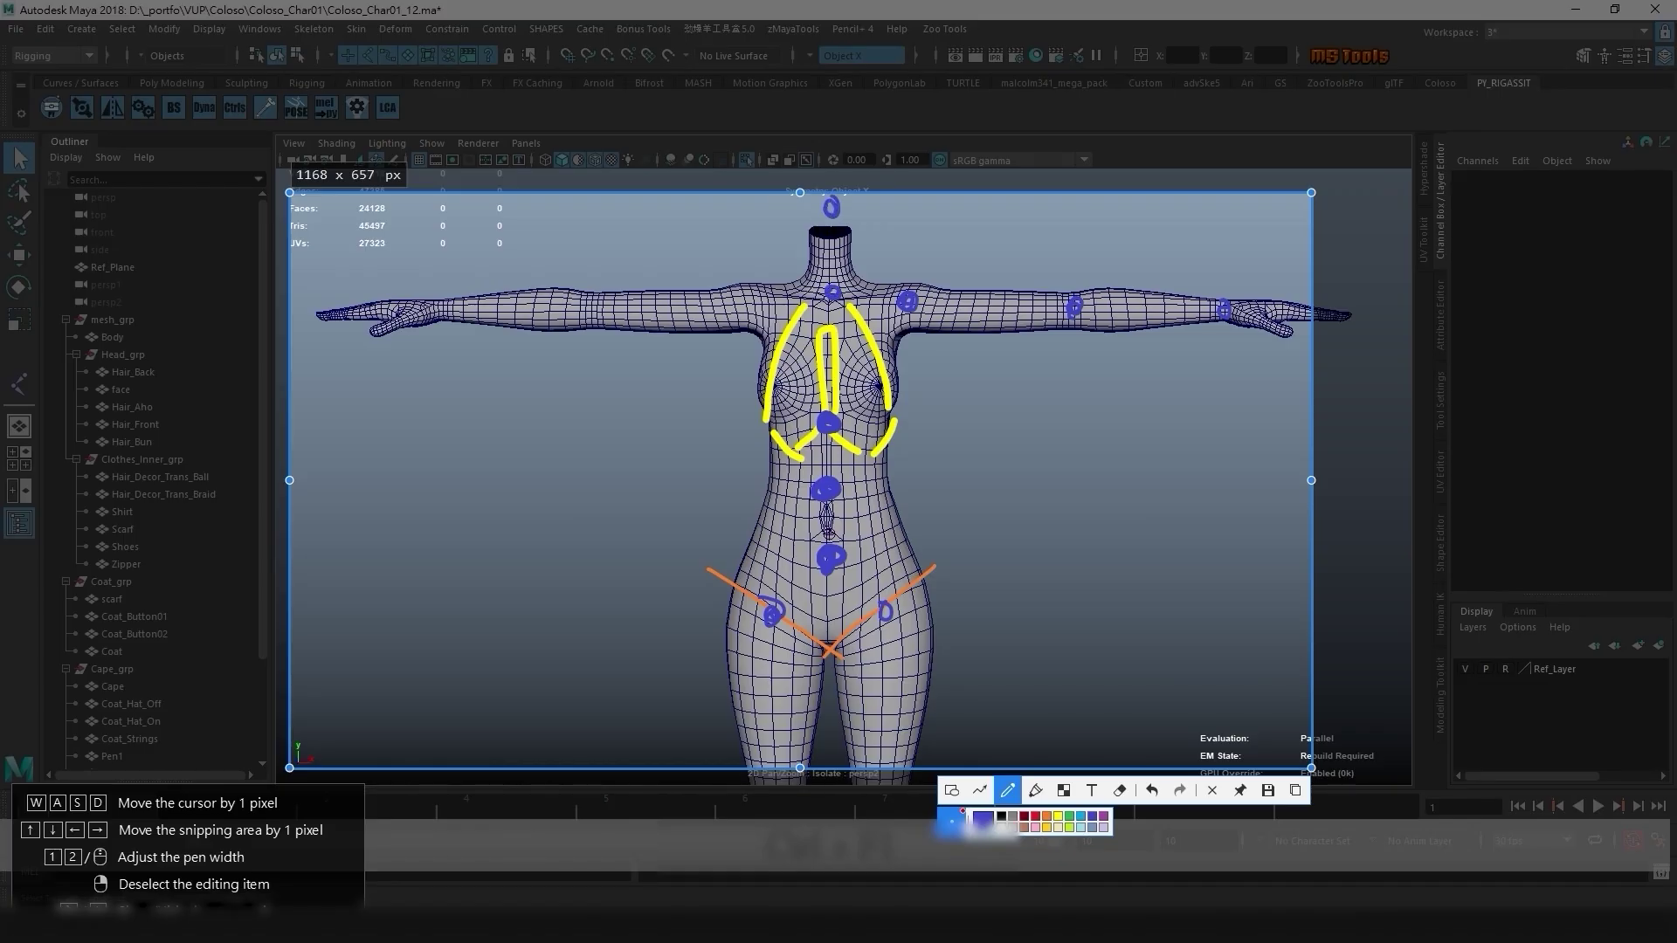
{"action": "key", "text": "Escape"}
- Capture the legs from the front in a snip, mark one leg's knee and ankle in blue, and close it
{"action": "scroll", "coordinate": [843, 477], "scroll_direction": "down", "scroll_amount": 2}
{"action": "middle_click_drag", "start_coordinate": [844, 489], "coordinate": [828, 333], "text": "alt"}
{"action": "scroll", "coordinate": [828, 333], "scroll_direction": "down", "scroll_amount": 2}
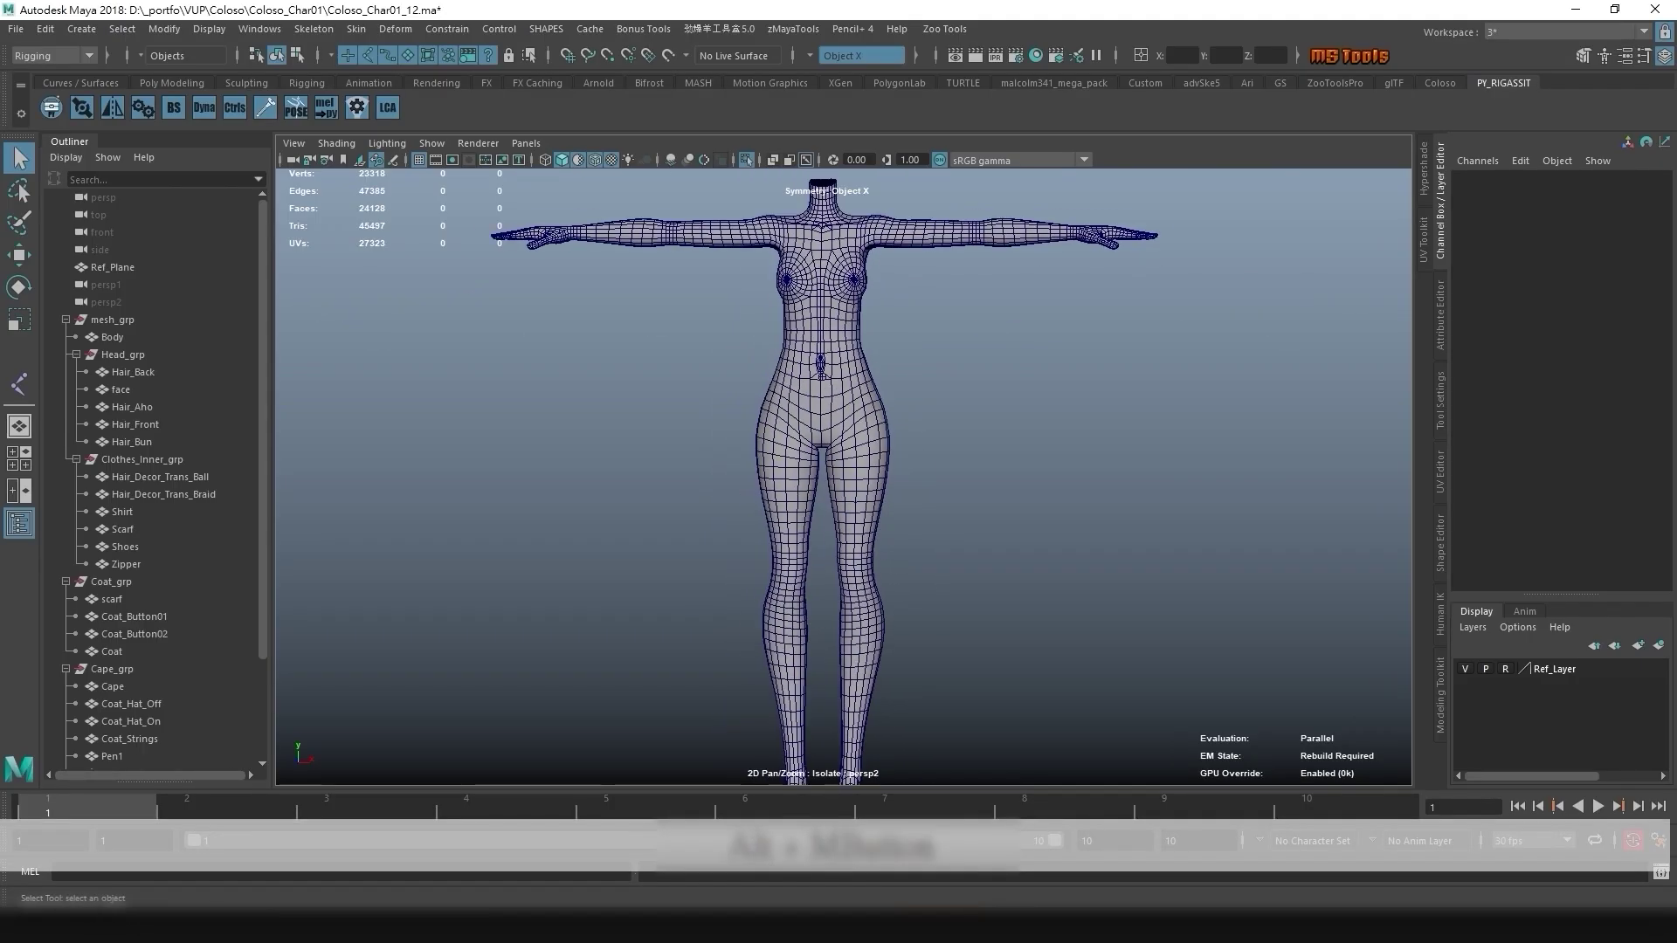
{"action": "middle_click_drag", "start_coordinate": [828, 428], "coordinate": [831, 335], "text": "alt"}
{"action": "key", "text": "ctrl+F1"}
{"action": "left_click_drag", "start_coordinate": [978, 246], "coordinate": [569, 859]}
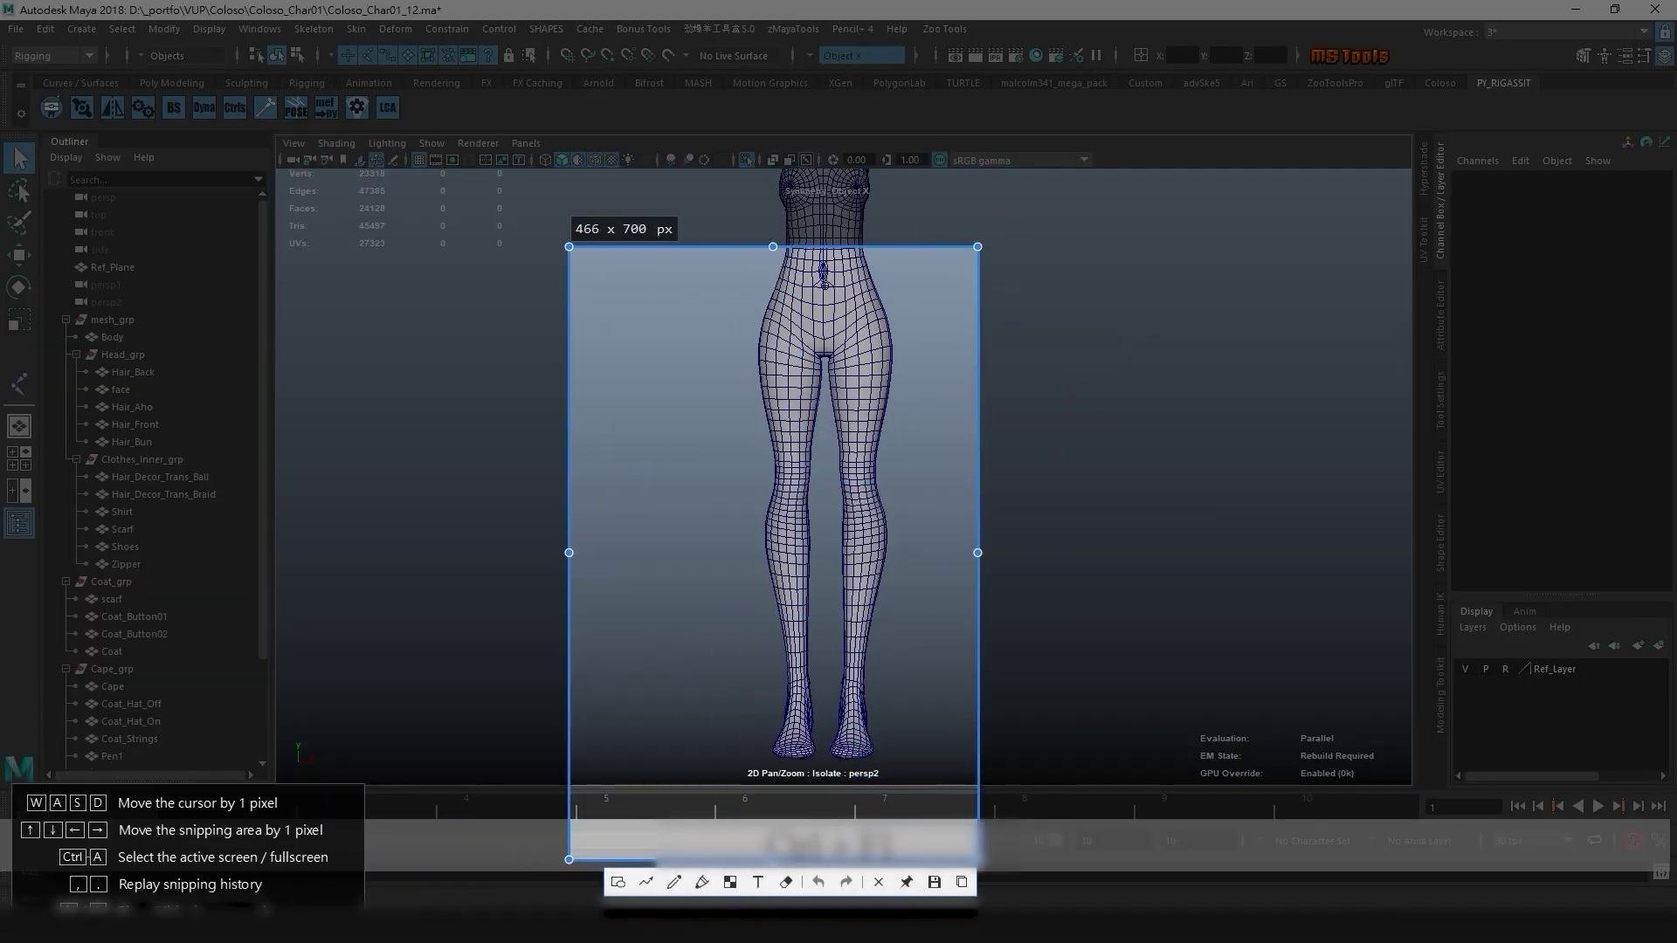
{"action": "left_click", "coordinate": [673, 882]}
{"action": "left_click_drag", "start_coordinate": [853, 482], "coordinate": [872, 485]}
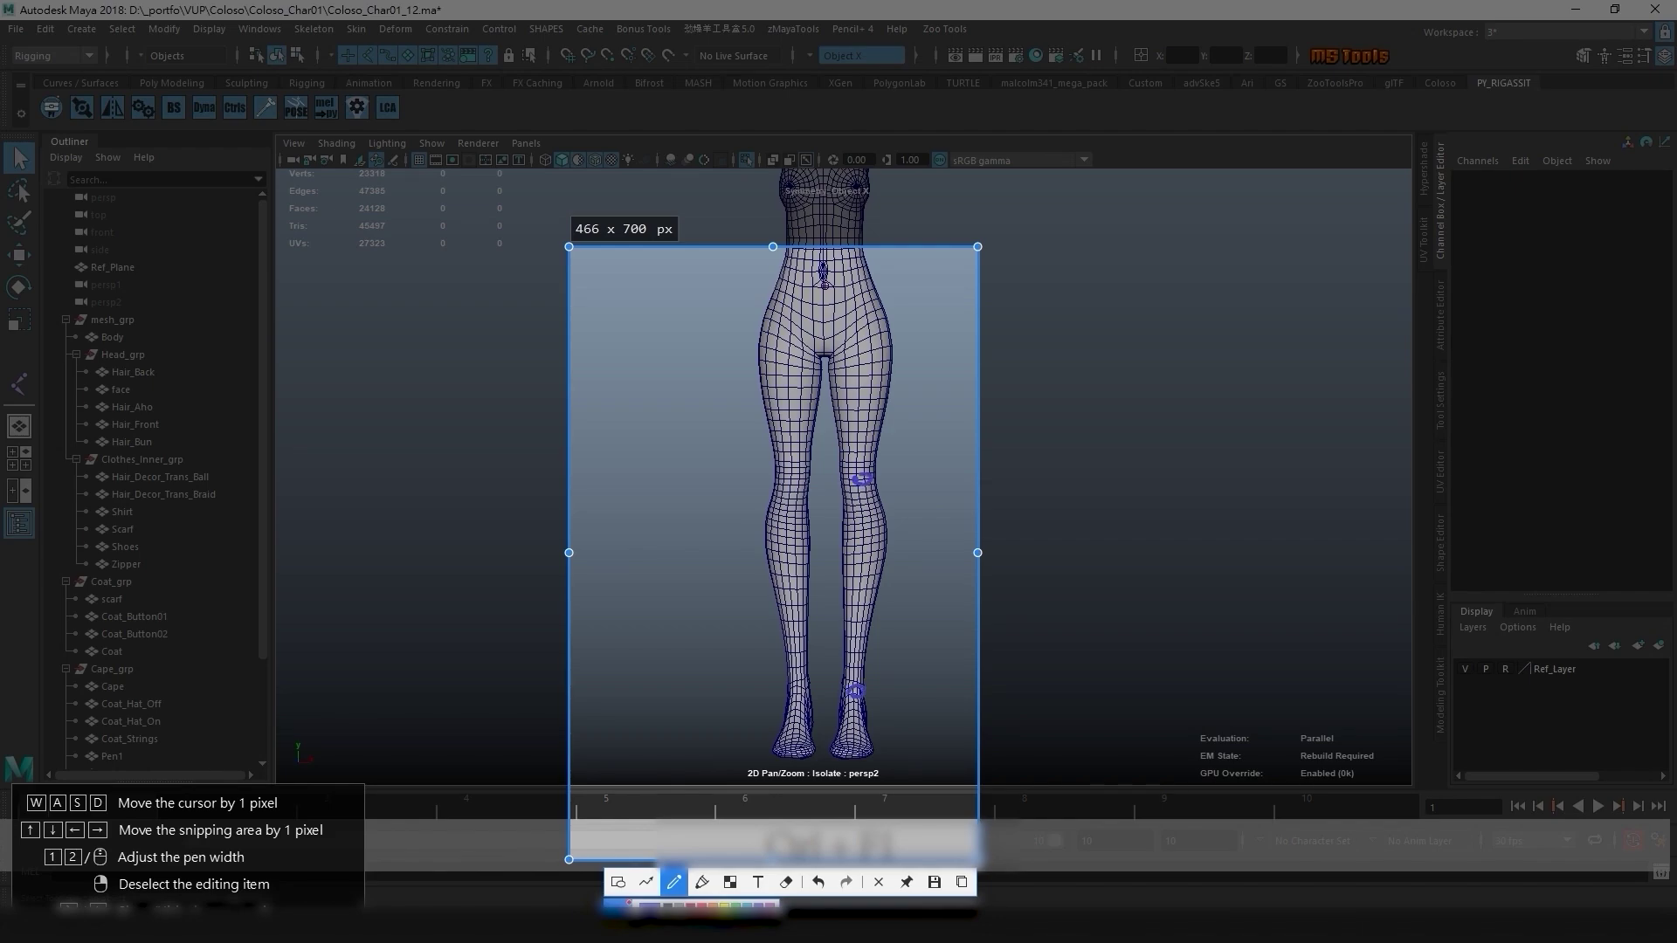
{"action": "key", "text": "Escape"}
- Capture the leg from the side in a snip and mark the hip, knee, ankle, ball and toe tip in blue
{"action": "left_click_drag", "start_coordinate": [873, 489], "coordinate": [638, 491], "text": "alt"}
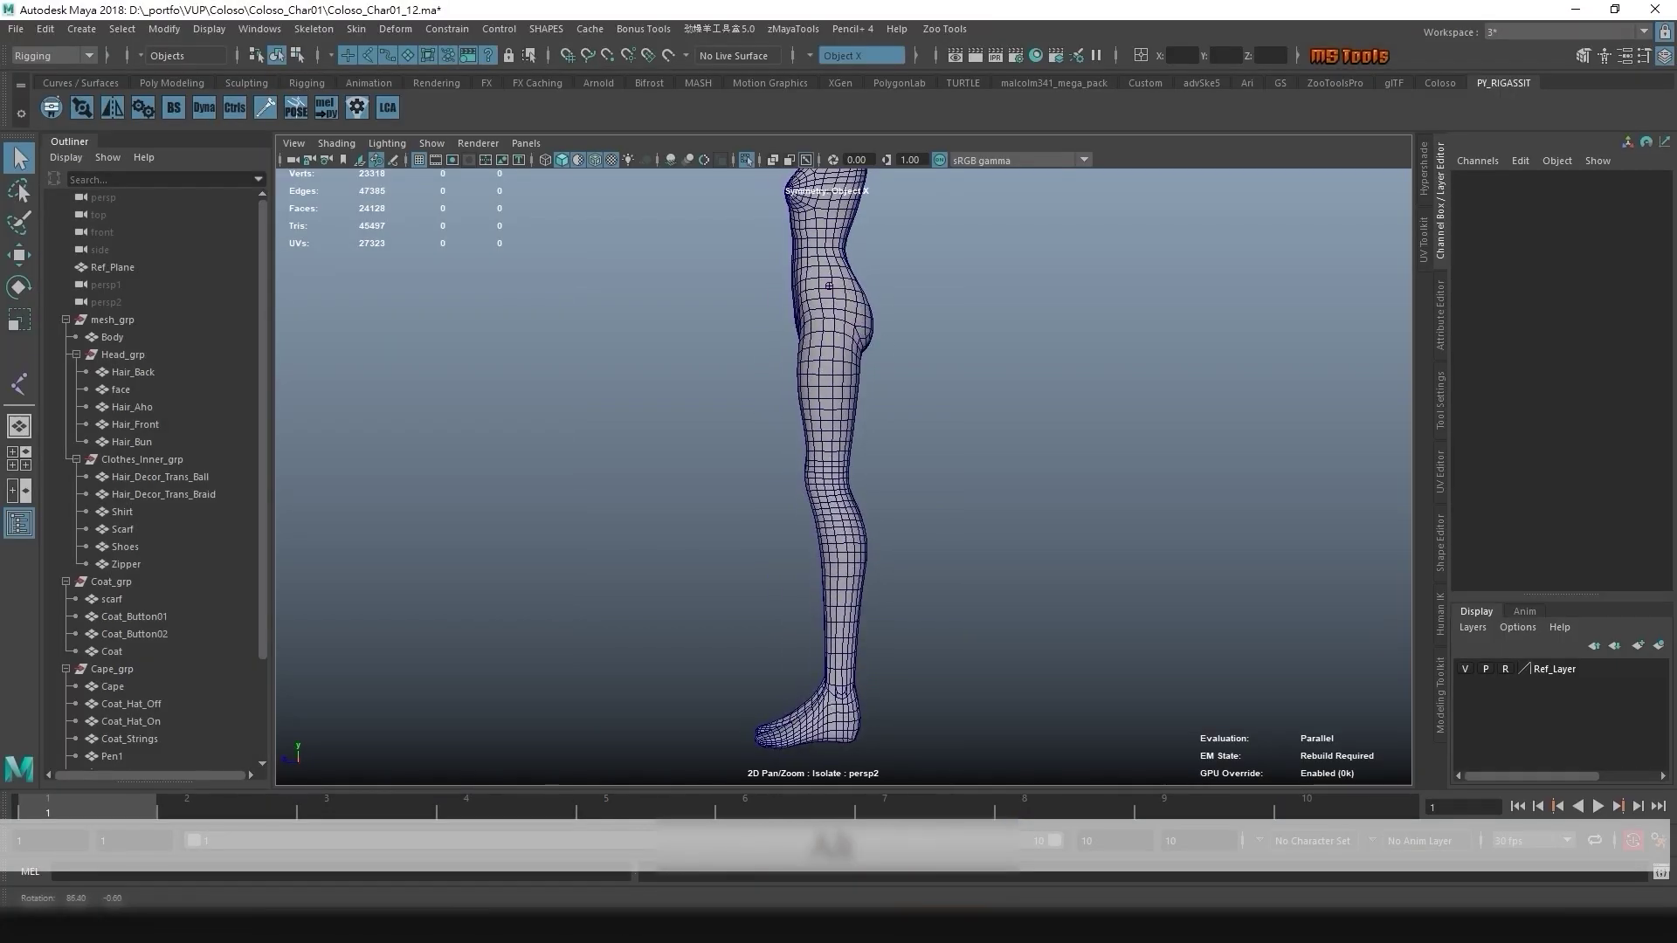
{"action": "key", "text": "ctrl+F1"}
{"action": "left_click_drag", "start_coordinate": [927, 219], "coordinate": [648, 748]}
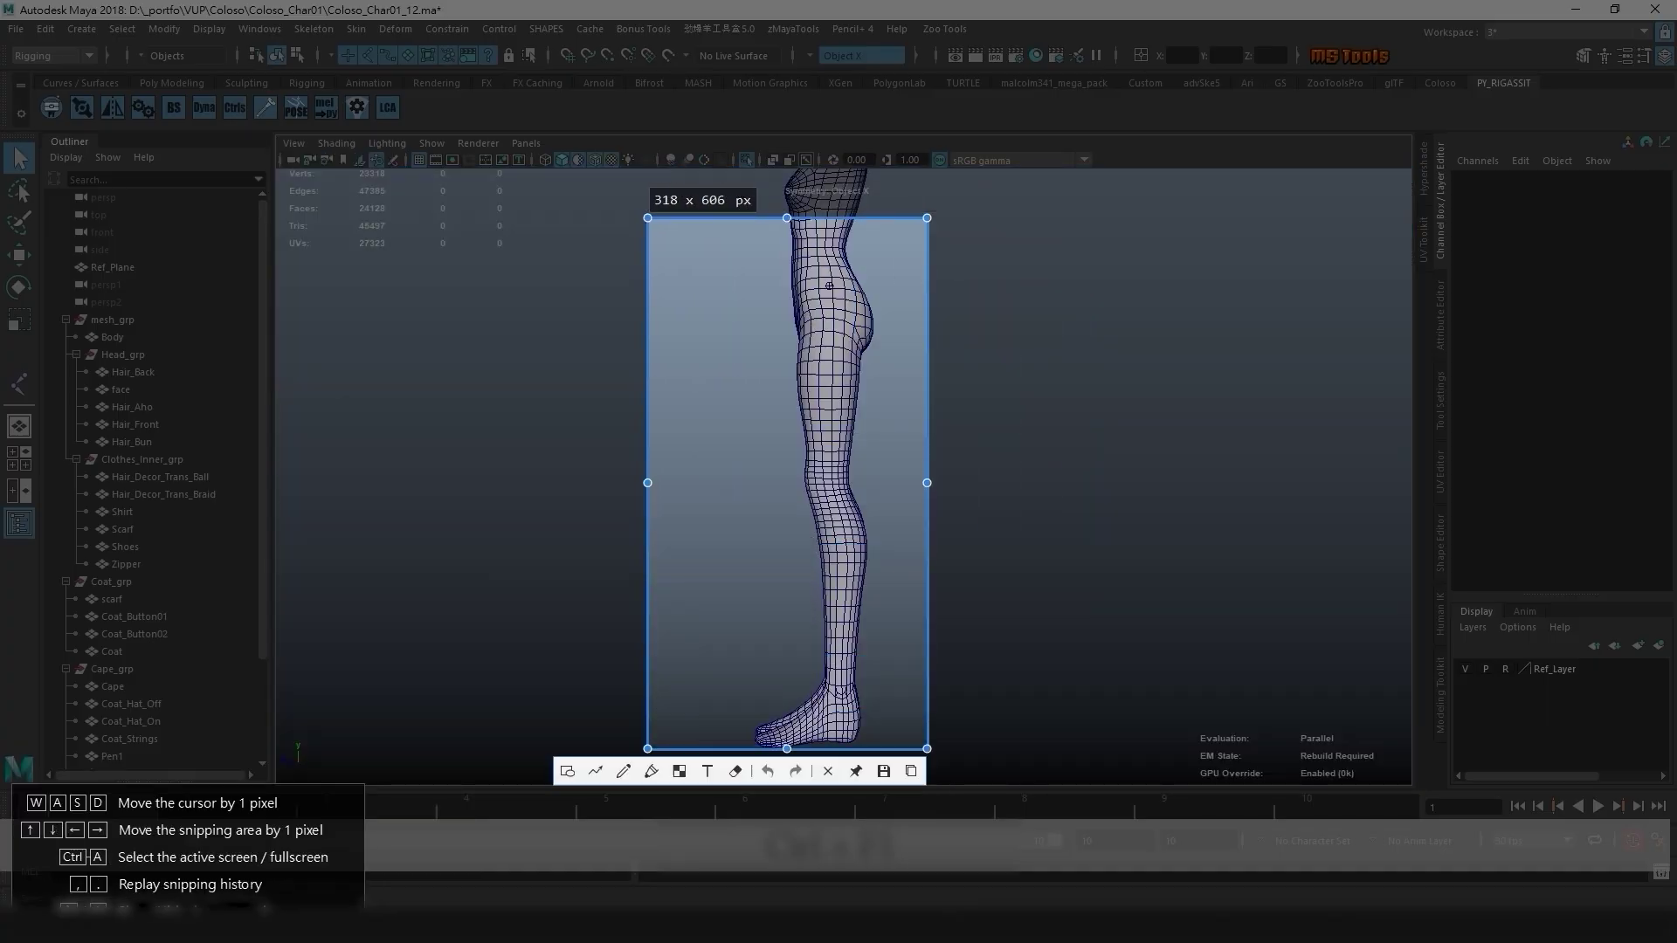
{"action": "left_click_drag", "start_coordinate": [801, 685], "coordinate": [801, 700]}
{"action": "left_click", "coordinate": [622, 787]}
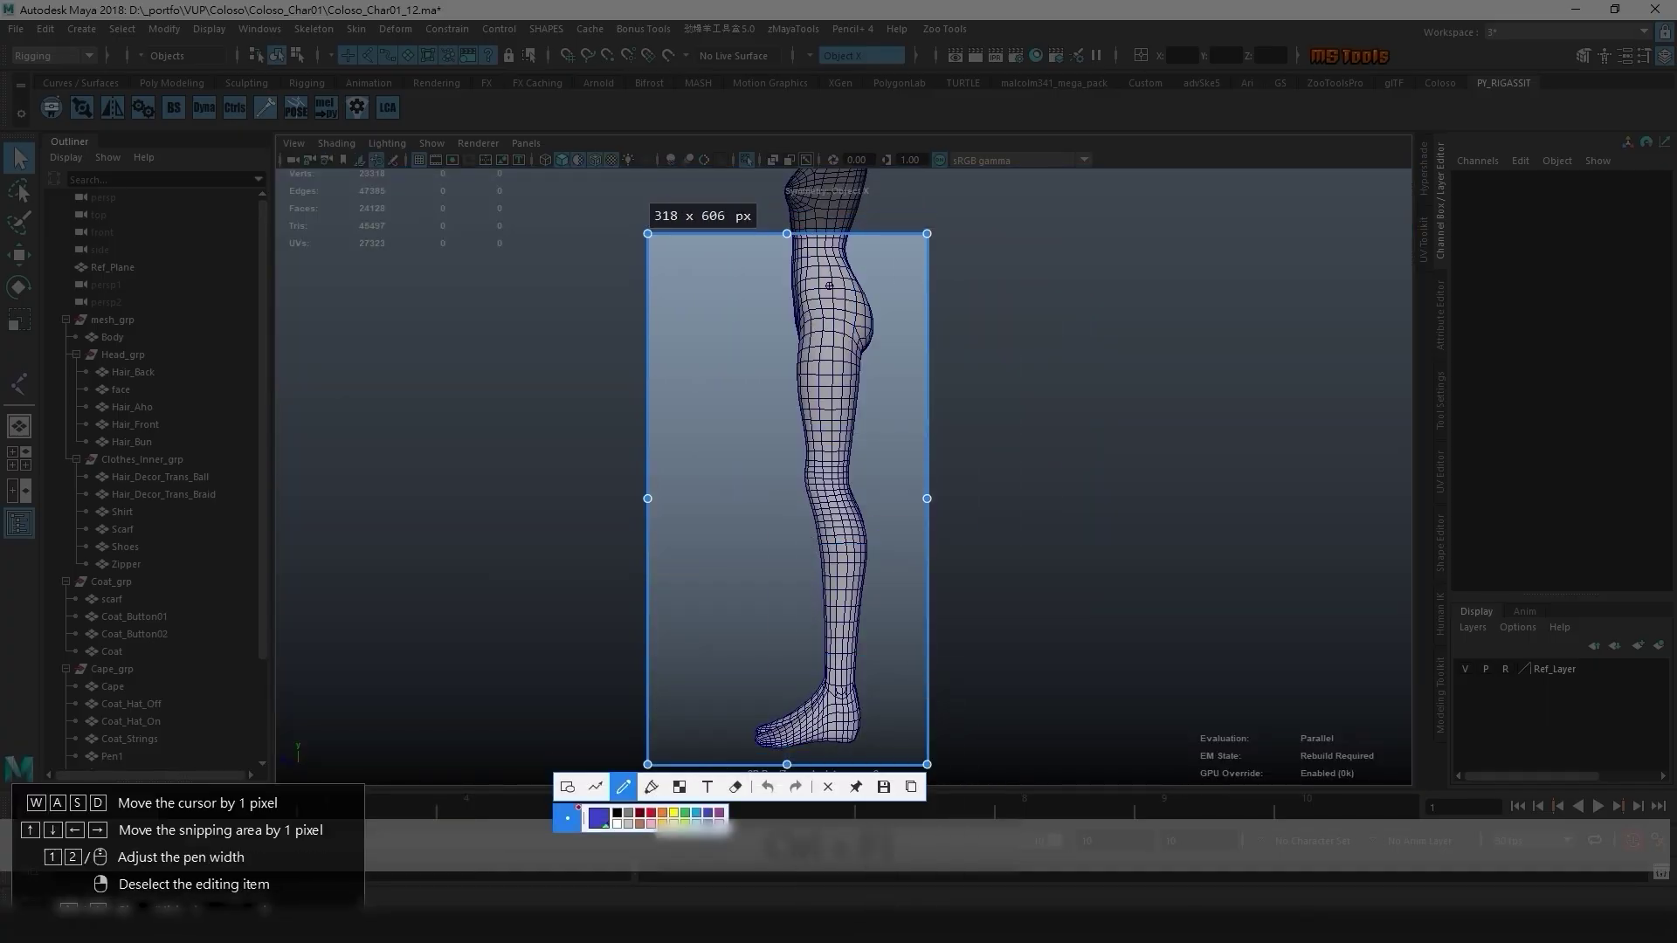
{"action": "mouse_move", "coordinate": [818, 496]}
{"action": "left_mouse_down"}
{"action": "mouse_move", "coordinate": [831, 482]}
{"action": "mouse_move", "coordinate": [813, 477]}
{"action": "left_mouse_up"}
{"action": "left_click_drag", "start_coordinate": [827, 302], "coordinate": [821, 315]}
{"action": "left_click_drag", "start_coordinate": [837, 686], "coordinate": [850, 687]}
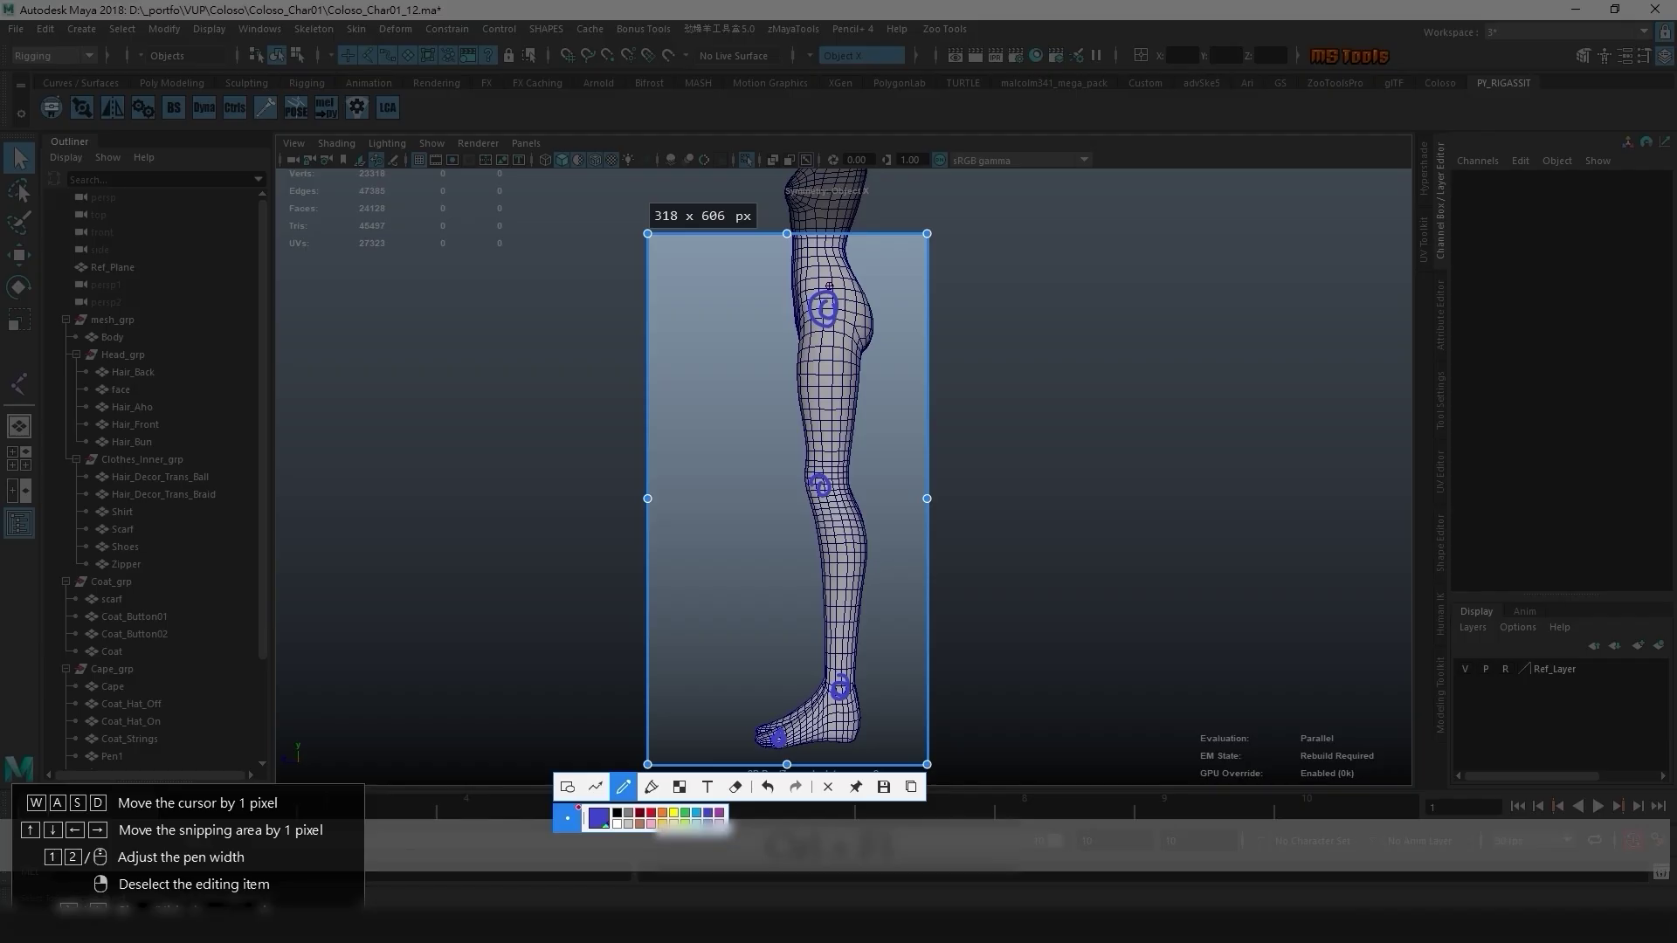
{"action": "left_click_drag", "start_coordinate": [752, 734], "coordinate": [752, 746]}
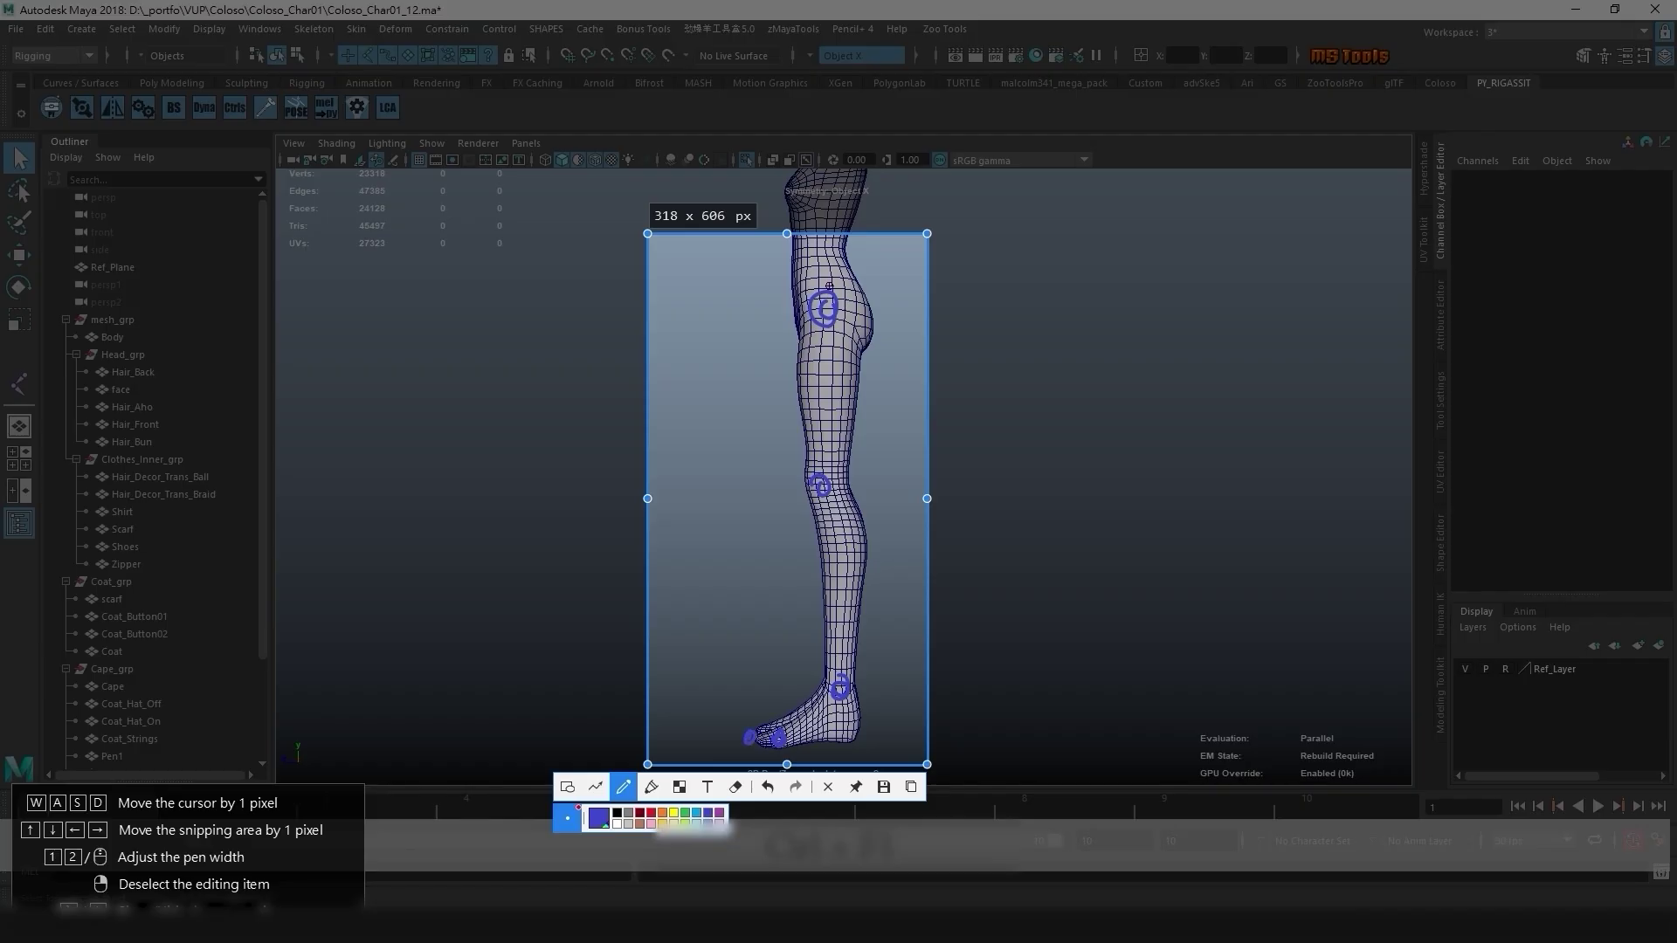